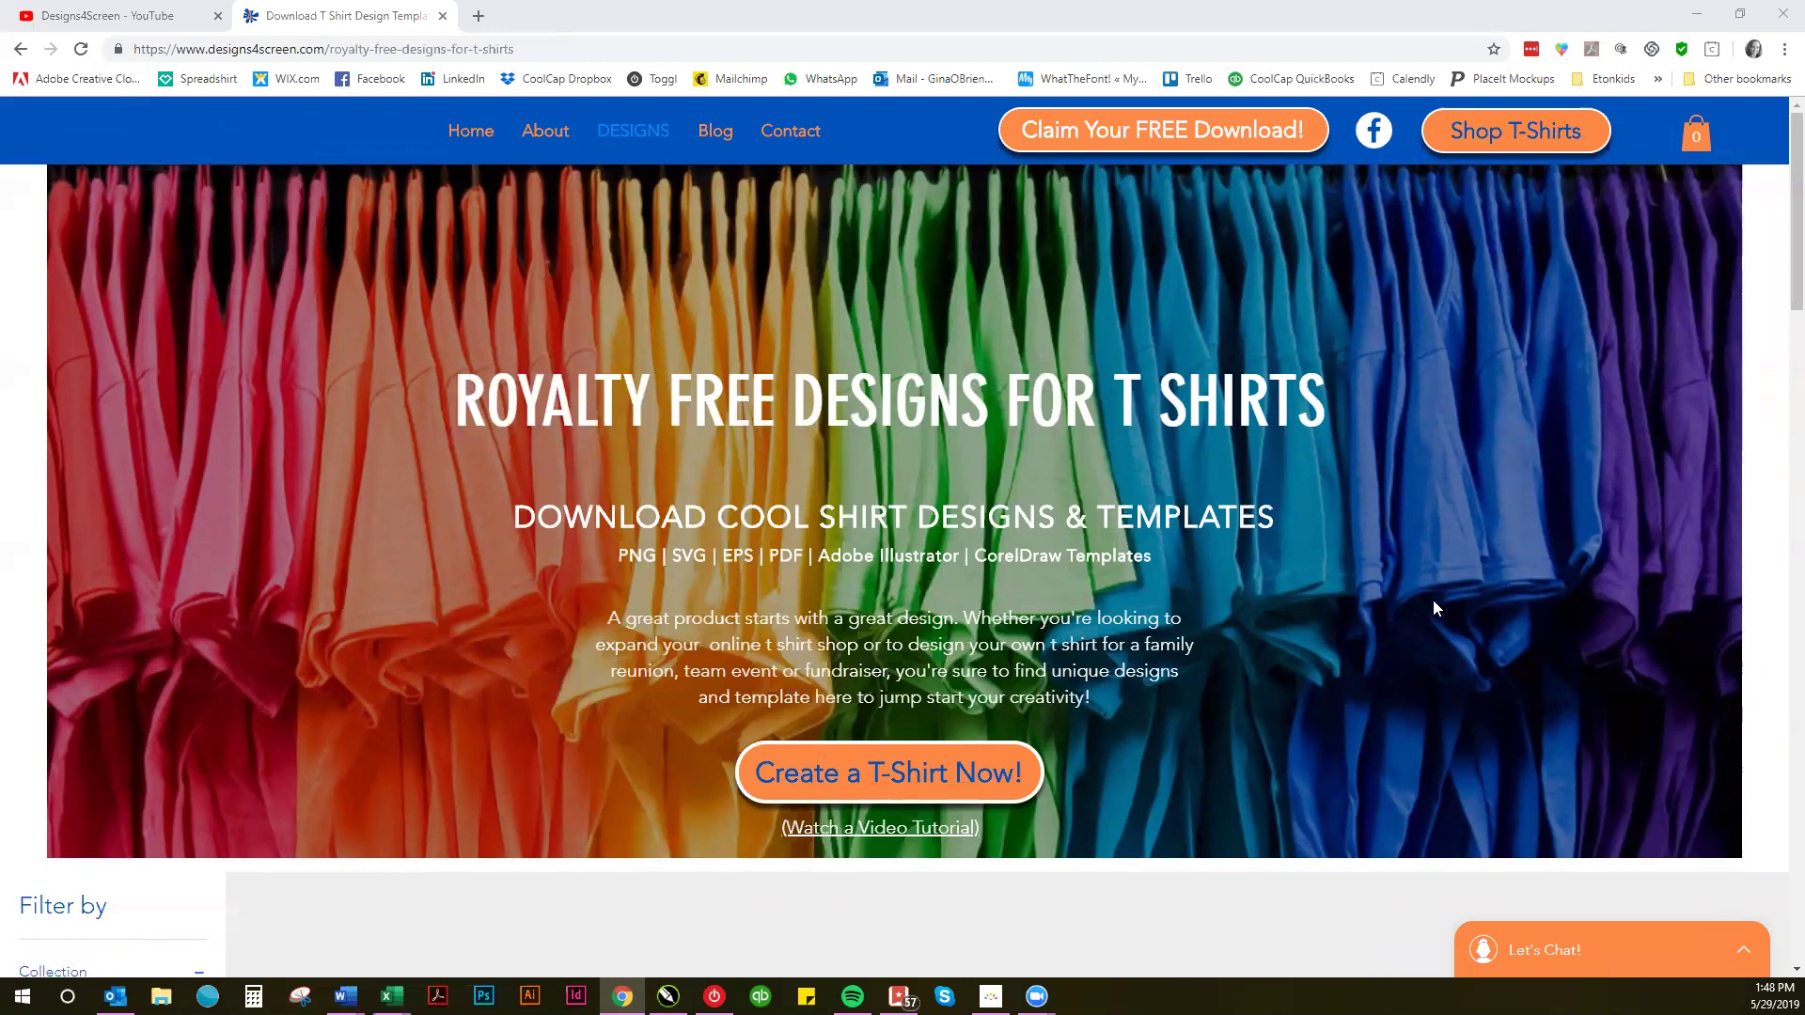
Step: Check the family reunion design in CorelDRAW, then return to the Designs4Screen website
click(669, 996)
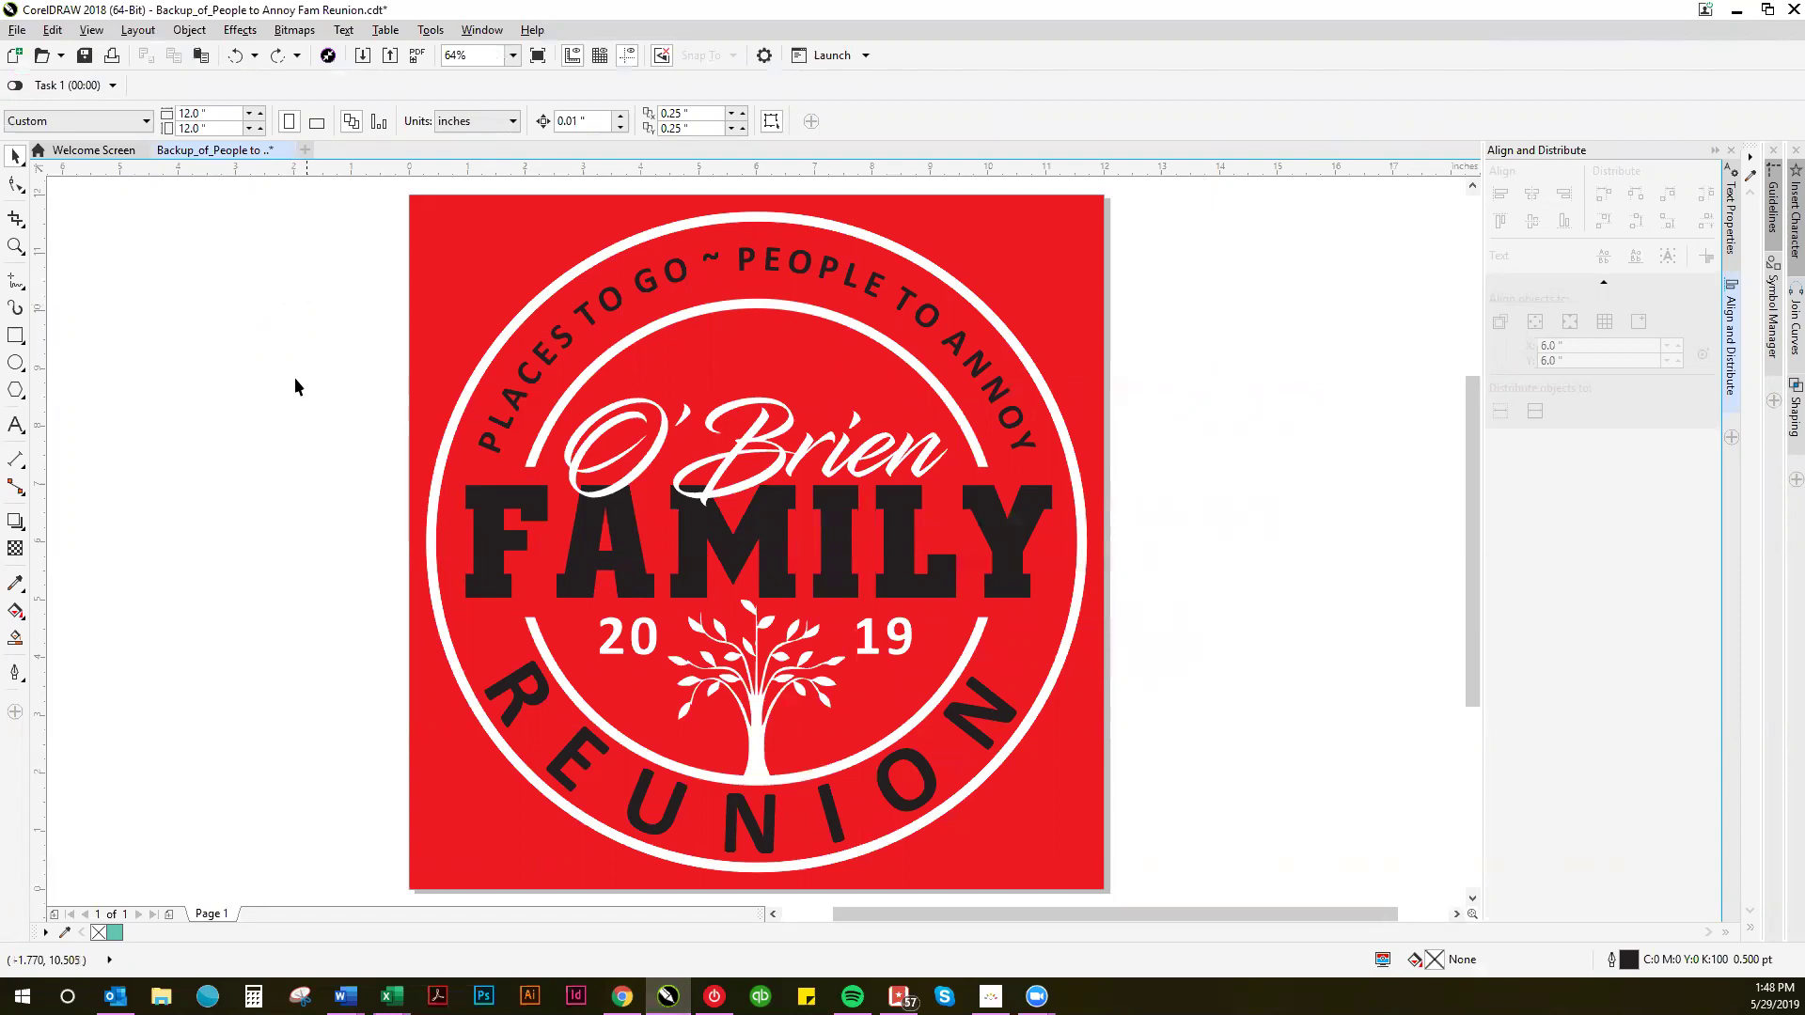
click(623, 995)
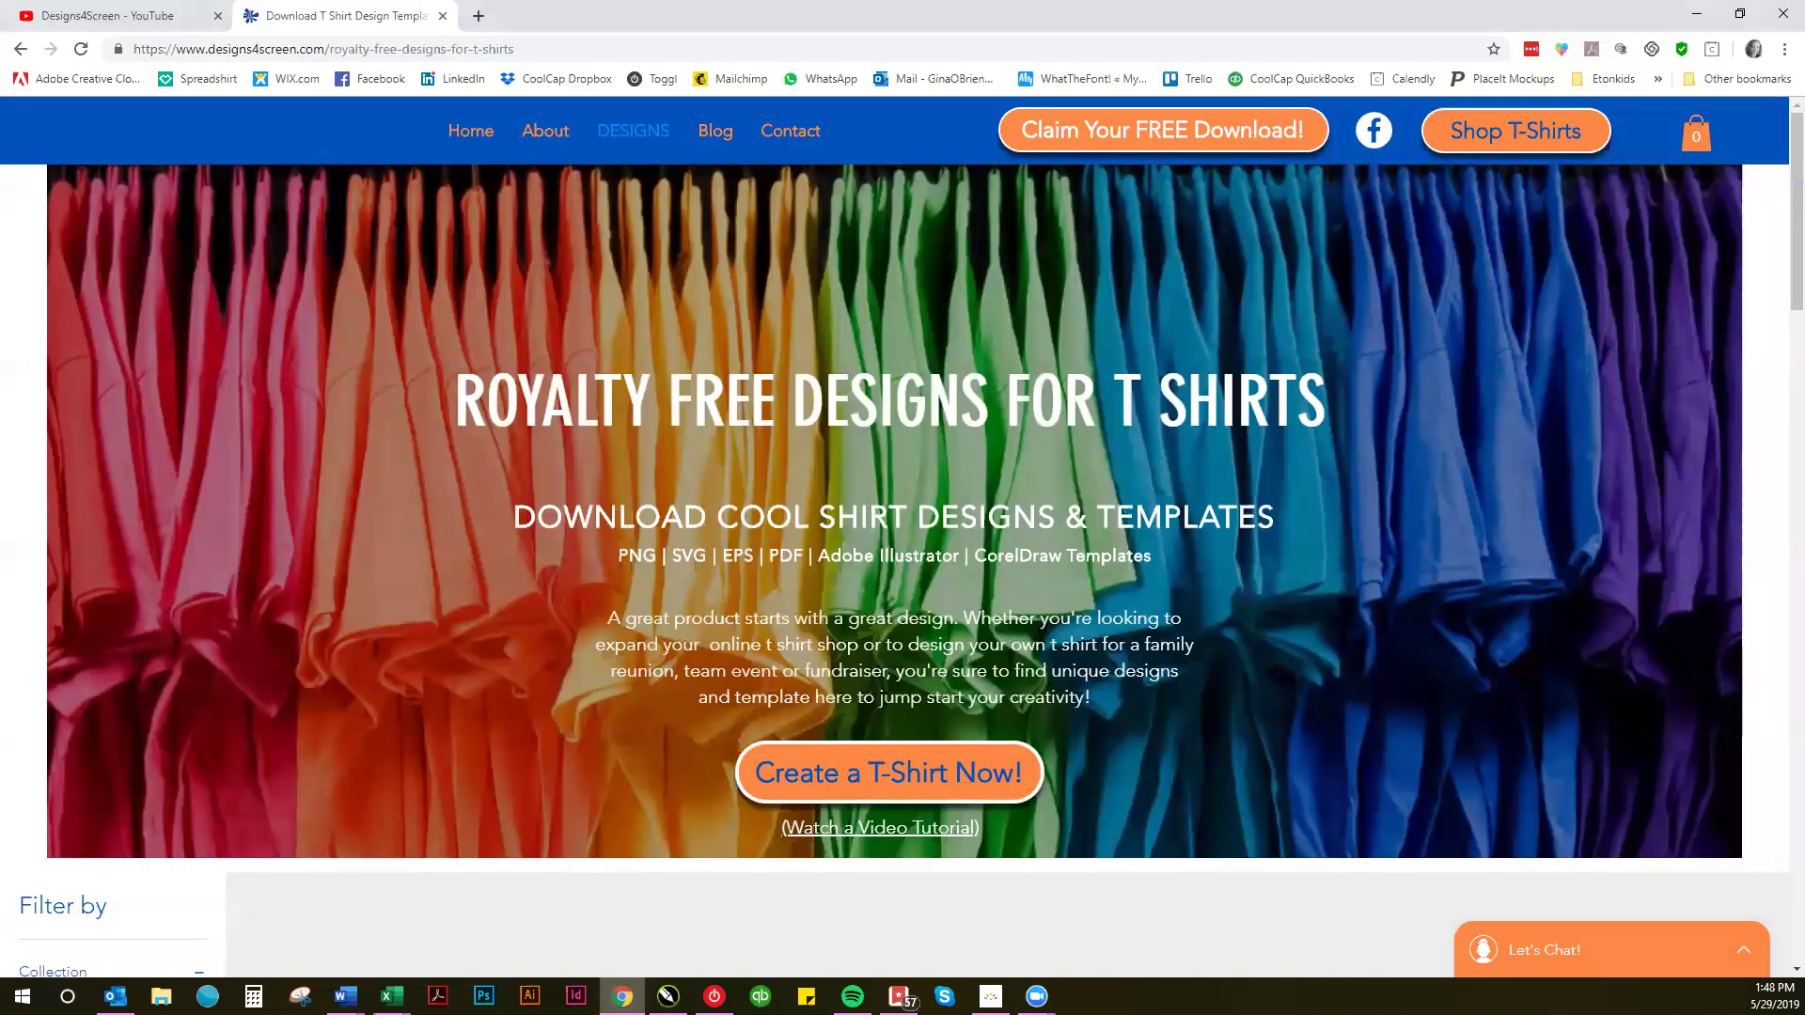
Step: Open the Spreadshirt designer, browse its Accessories products, then return to CorelDRAW
click(921, 786)
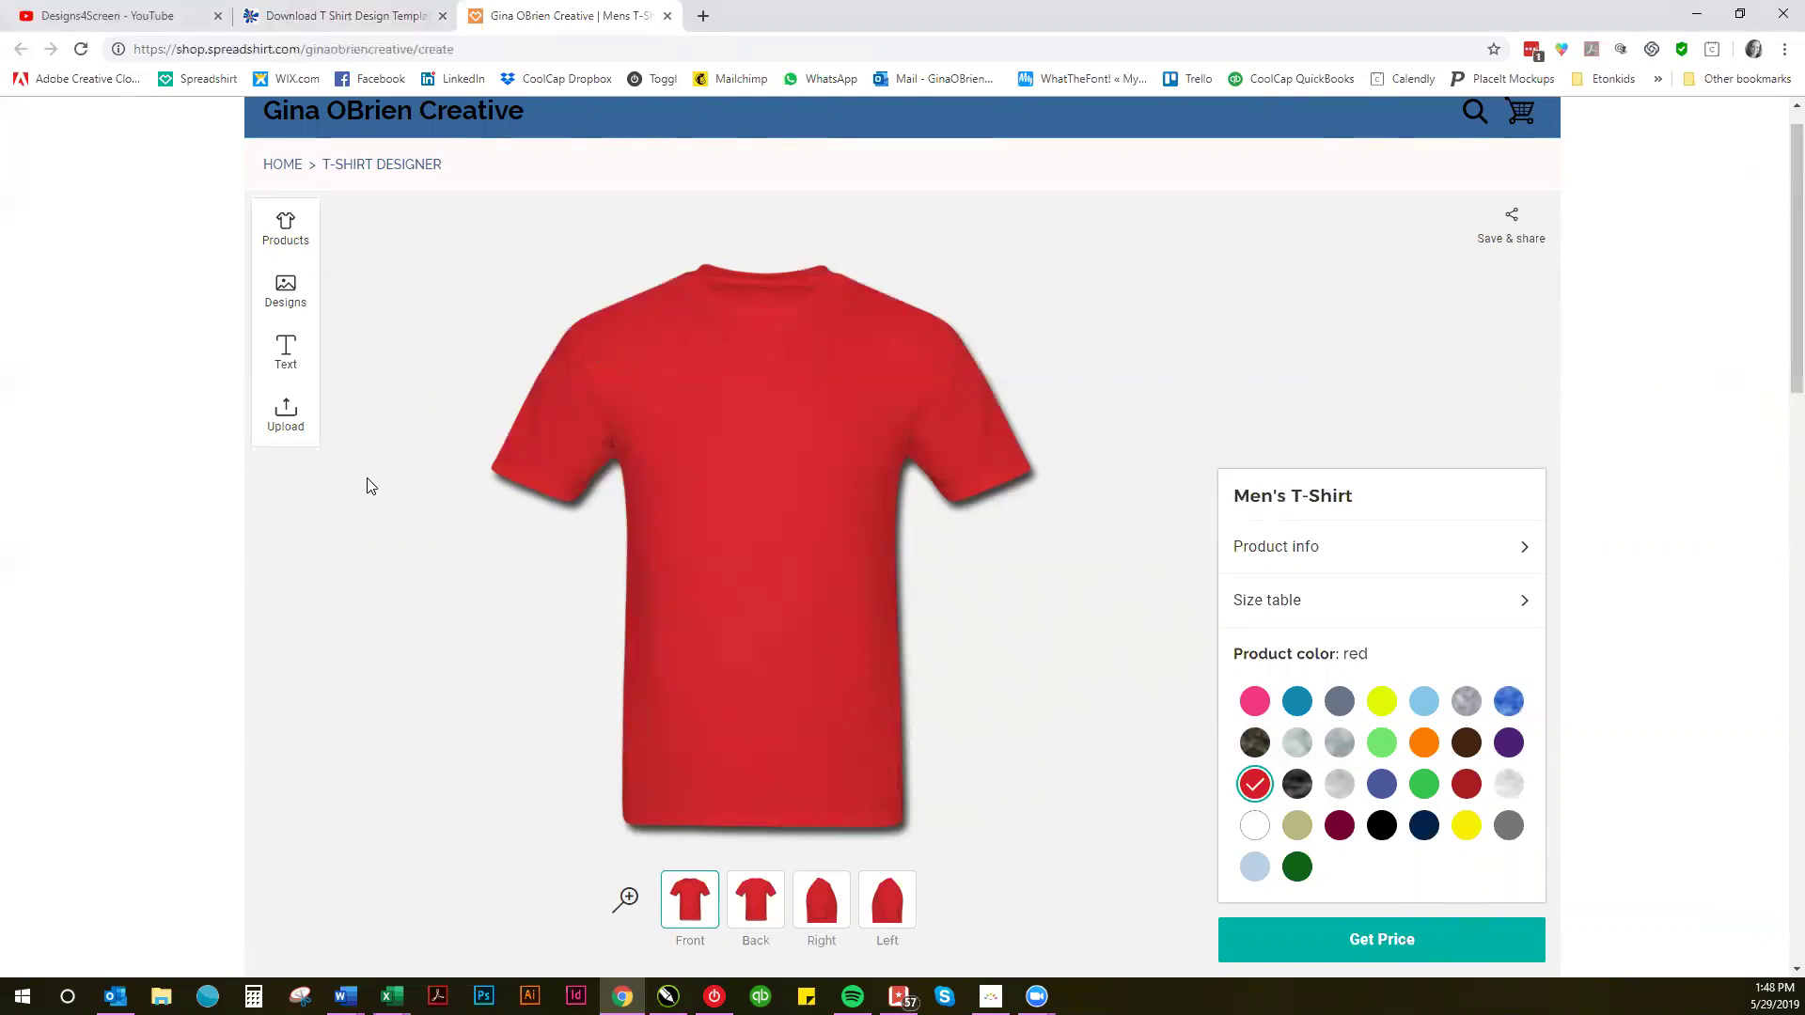
click(276, 235)
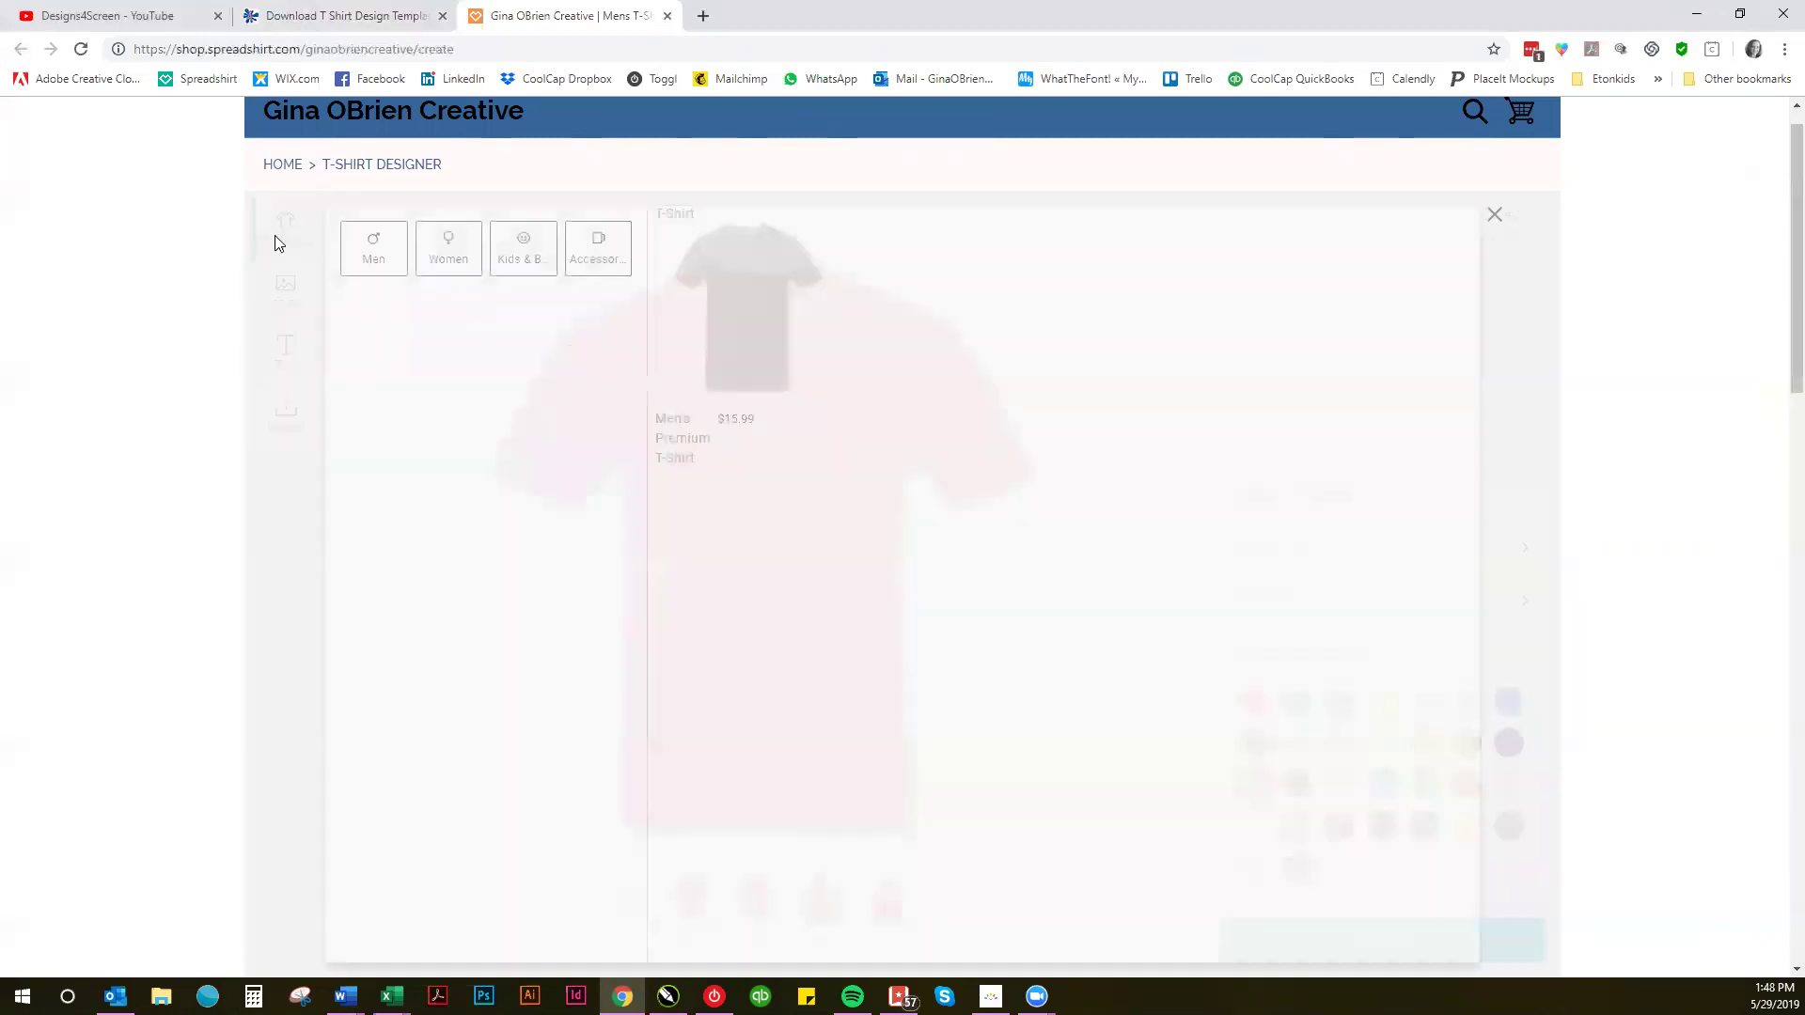
click(613, 246)
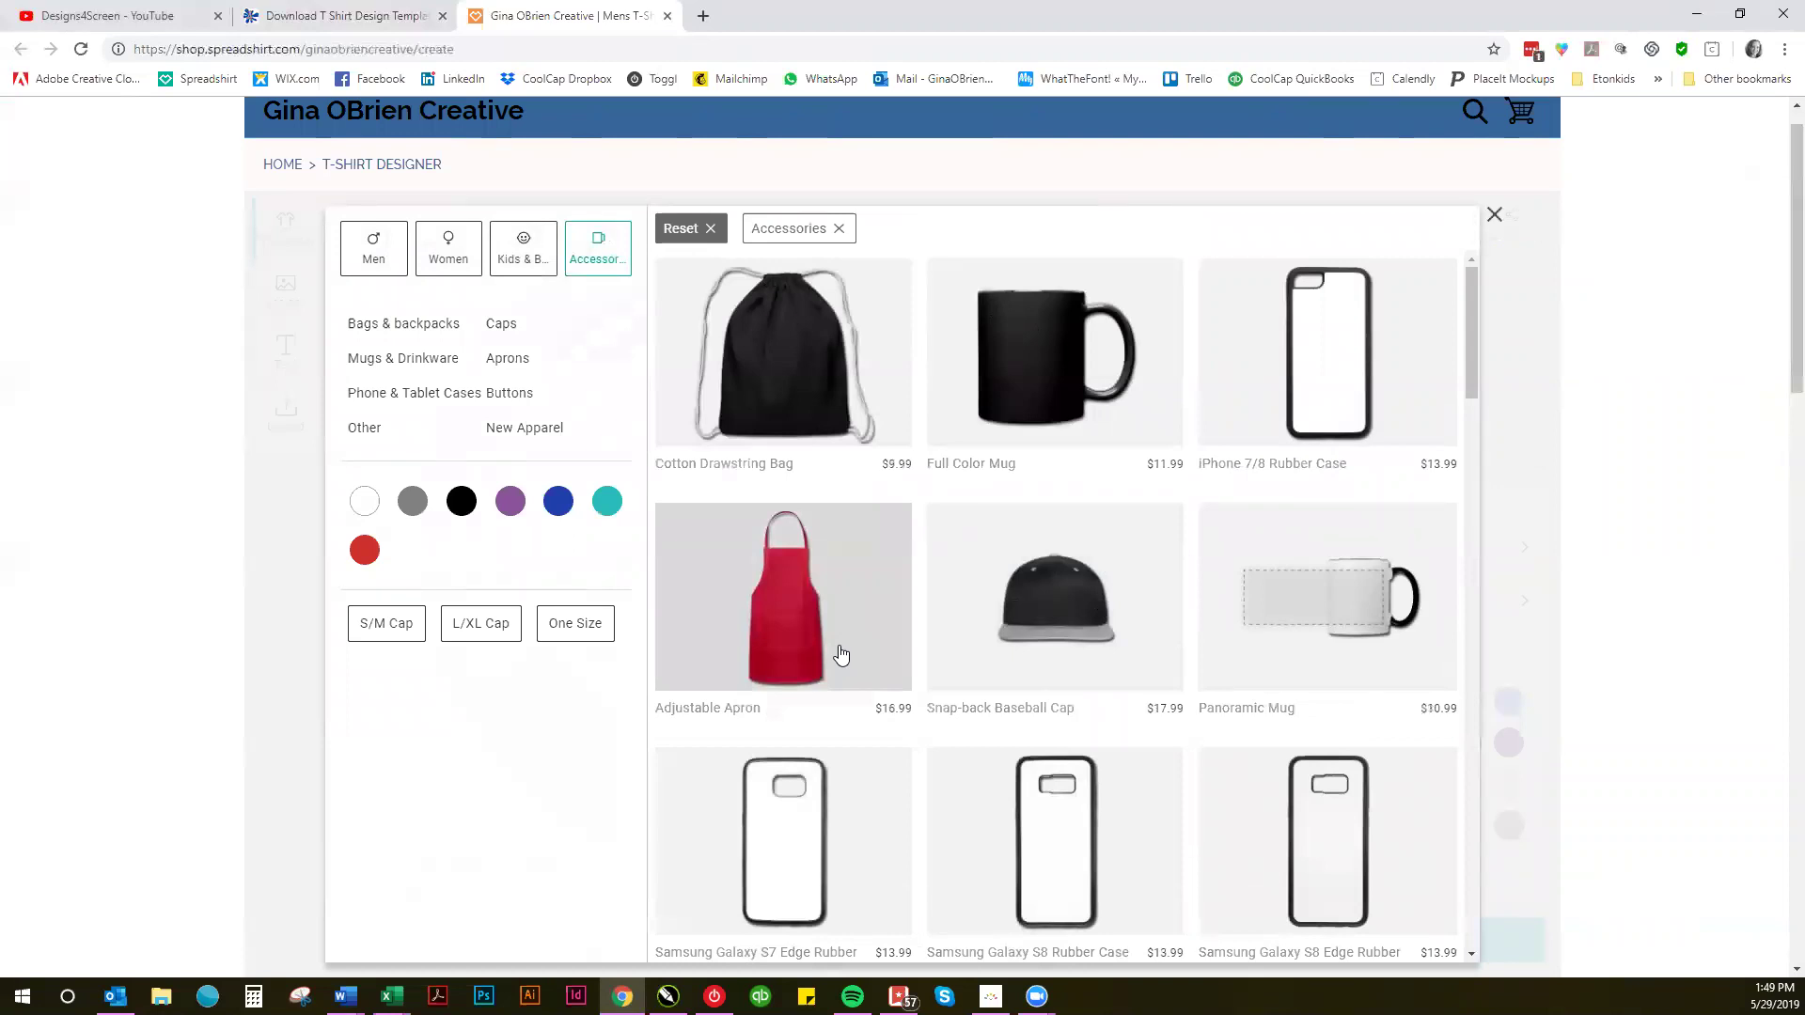
scroll(841, 655, down, 8)
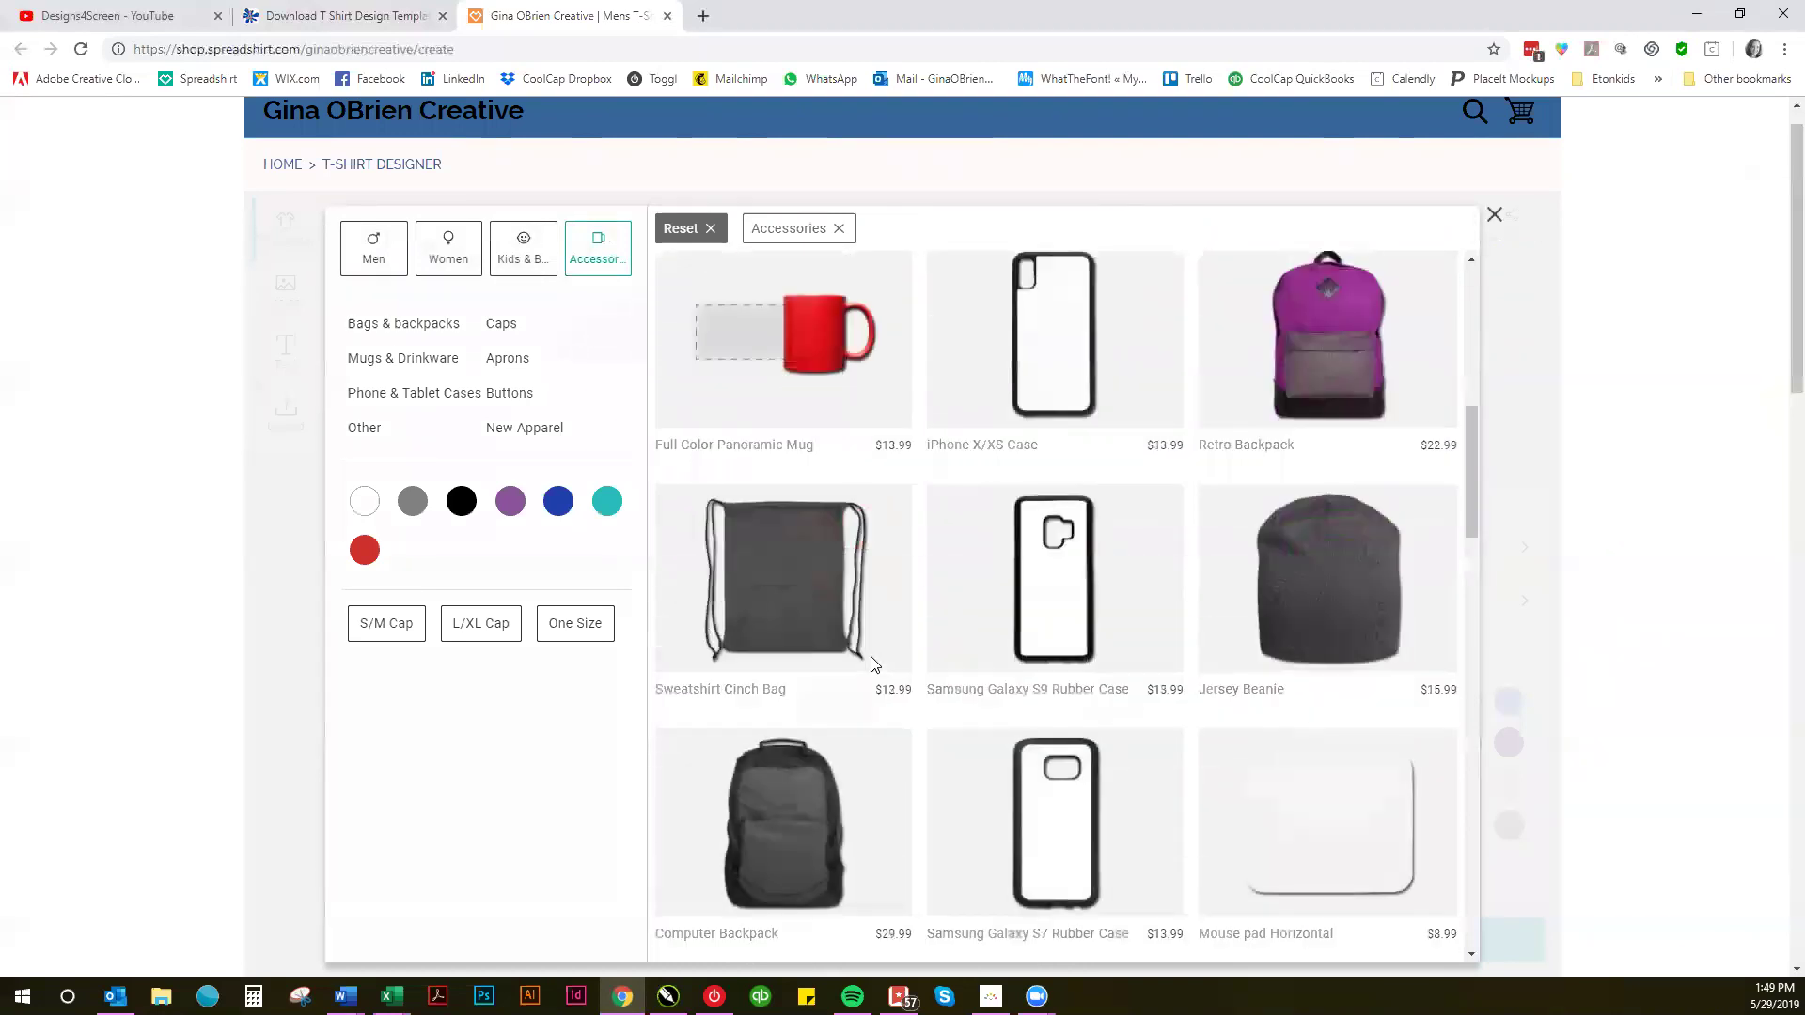
scroll(876, 665, up, 8)
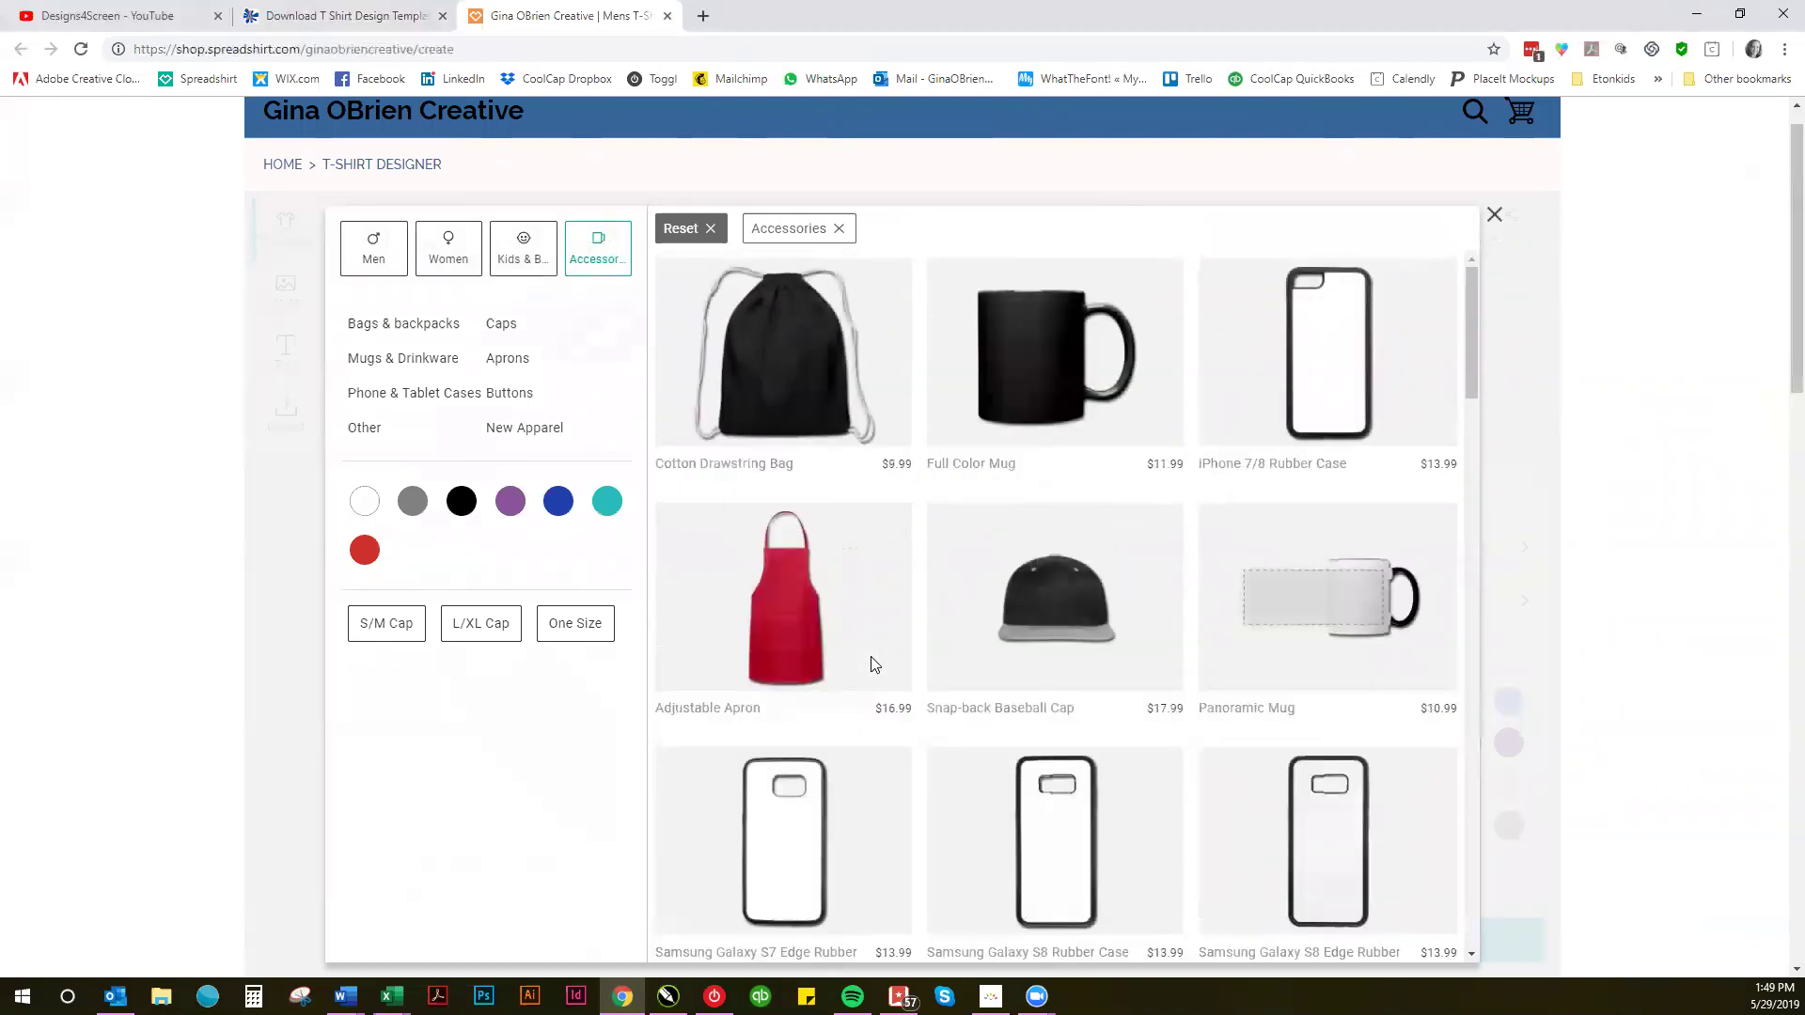
click(1493, 215)
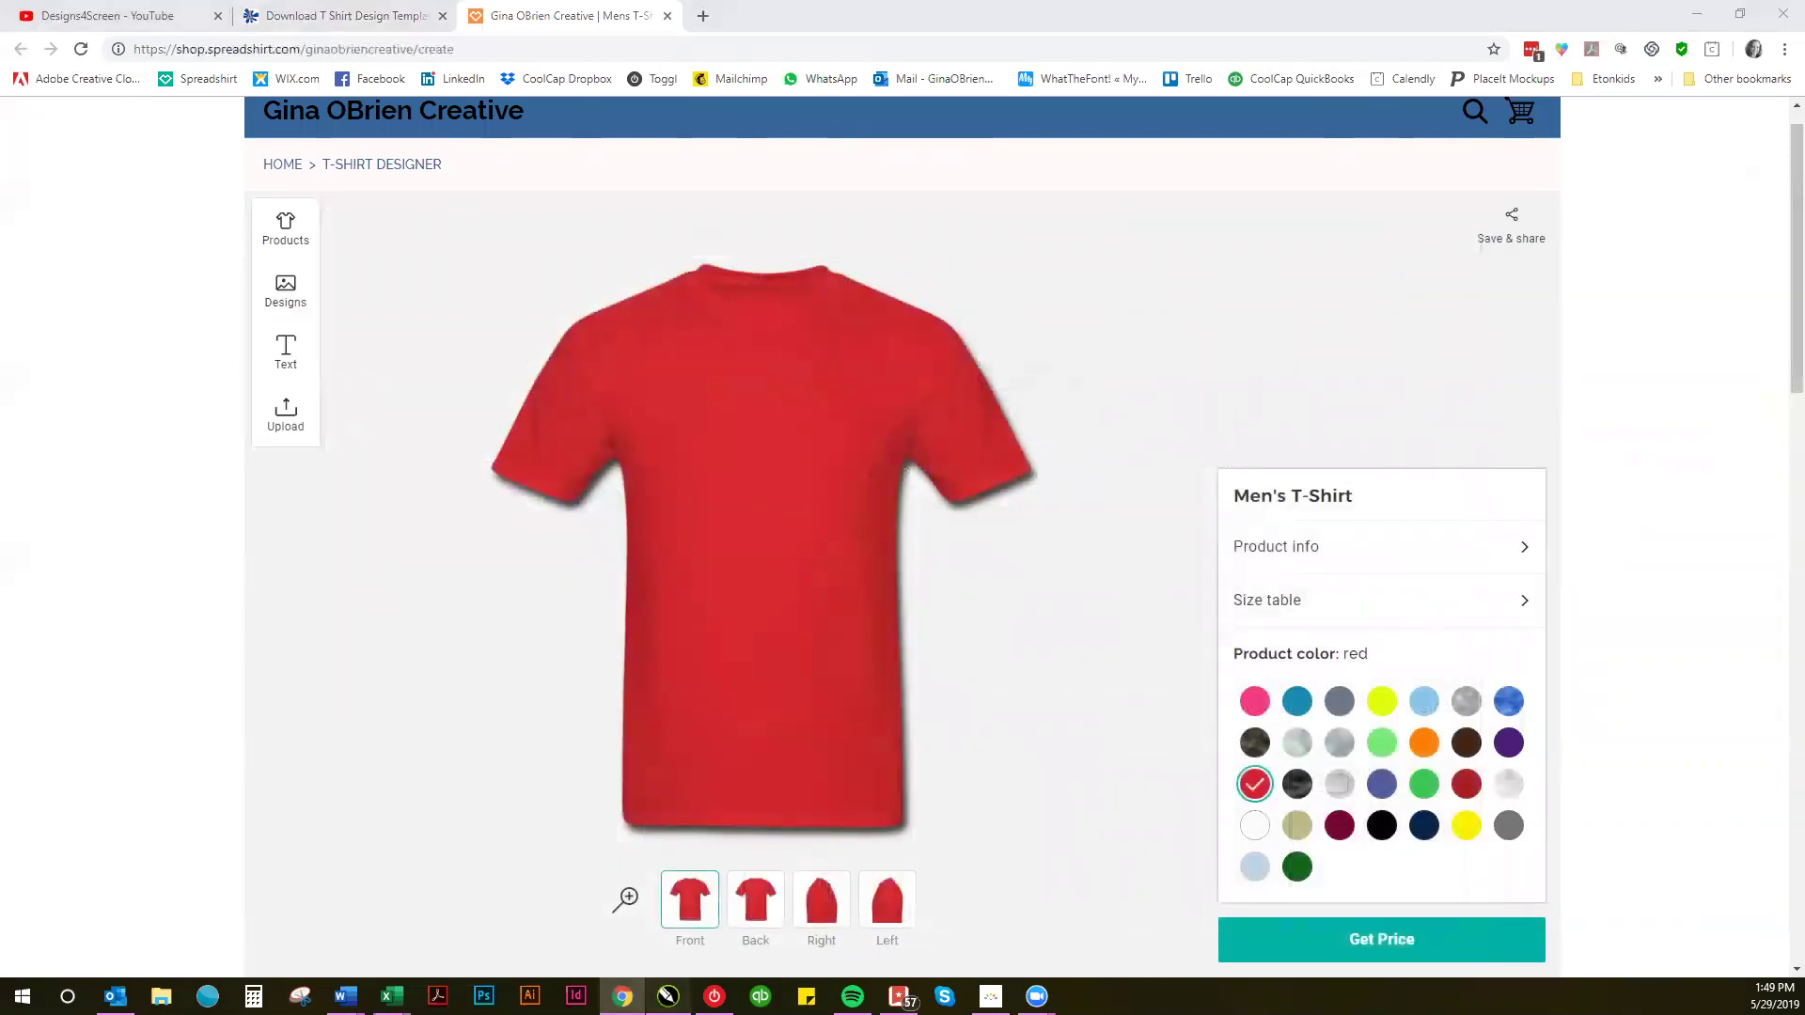
key(alt+Tab)
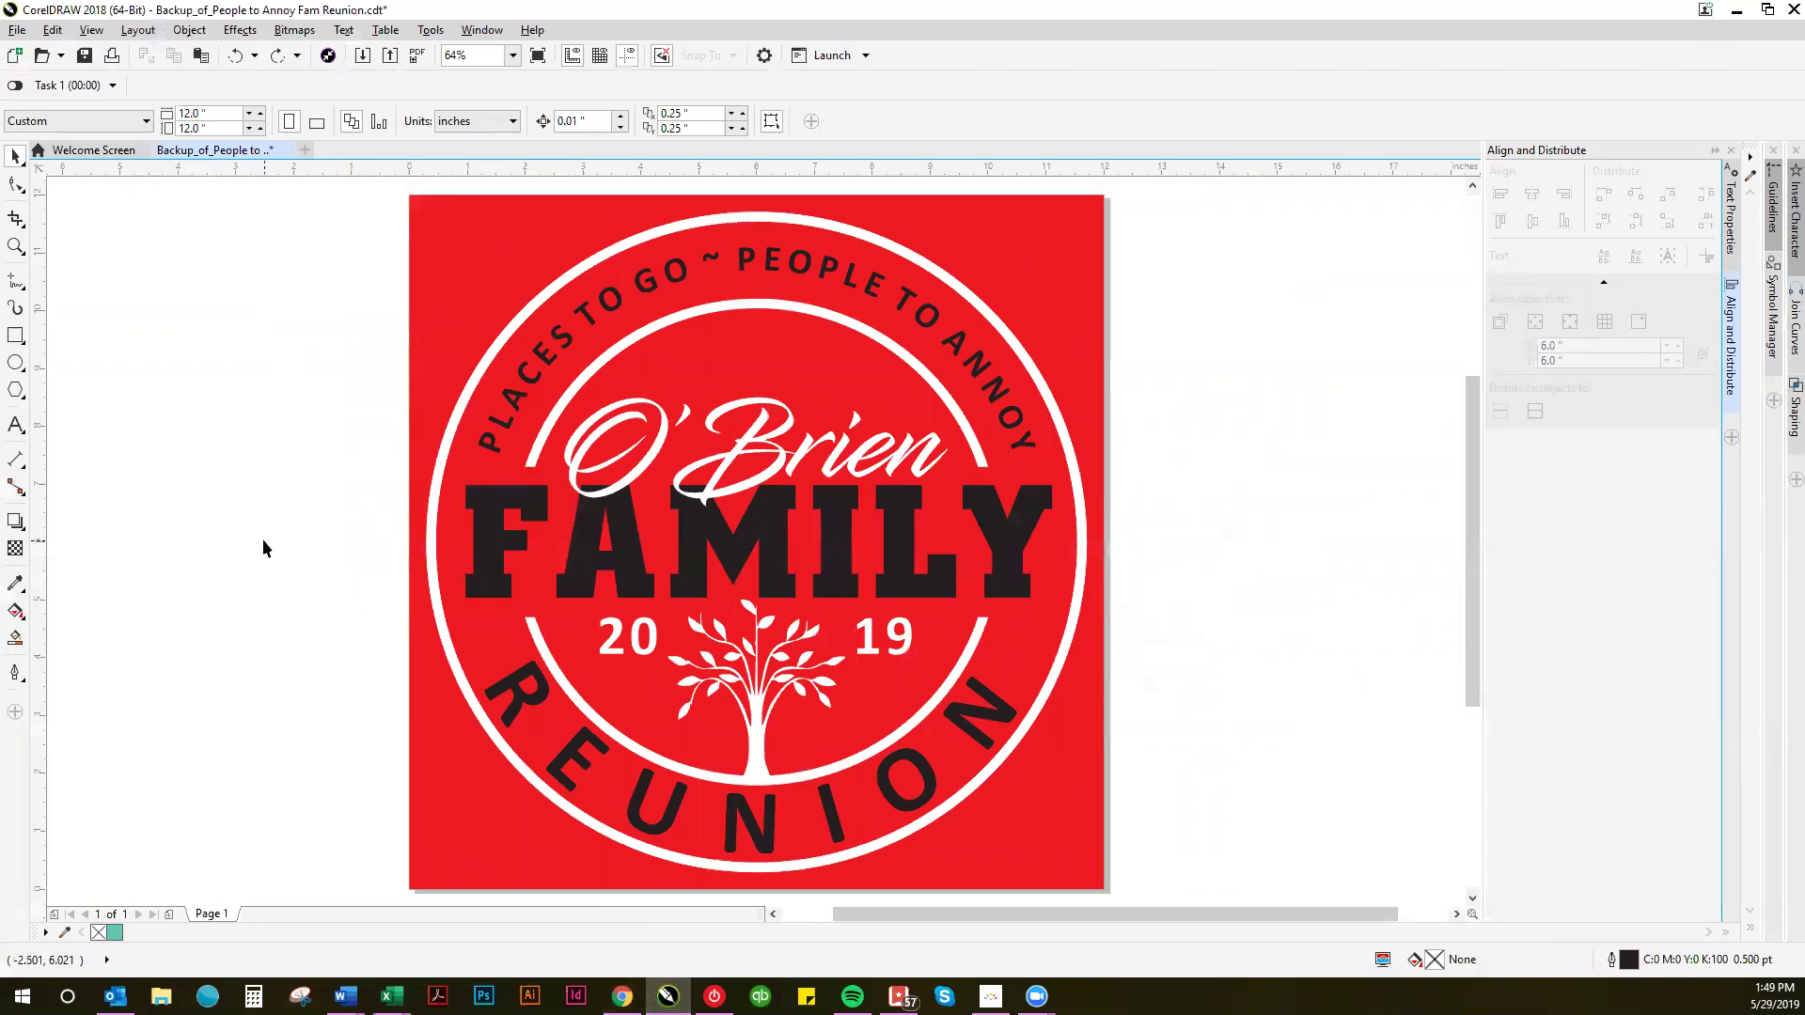
Step: Delete the red background square behind the O'Brien and 2019 lettering
click(740, 442)
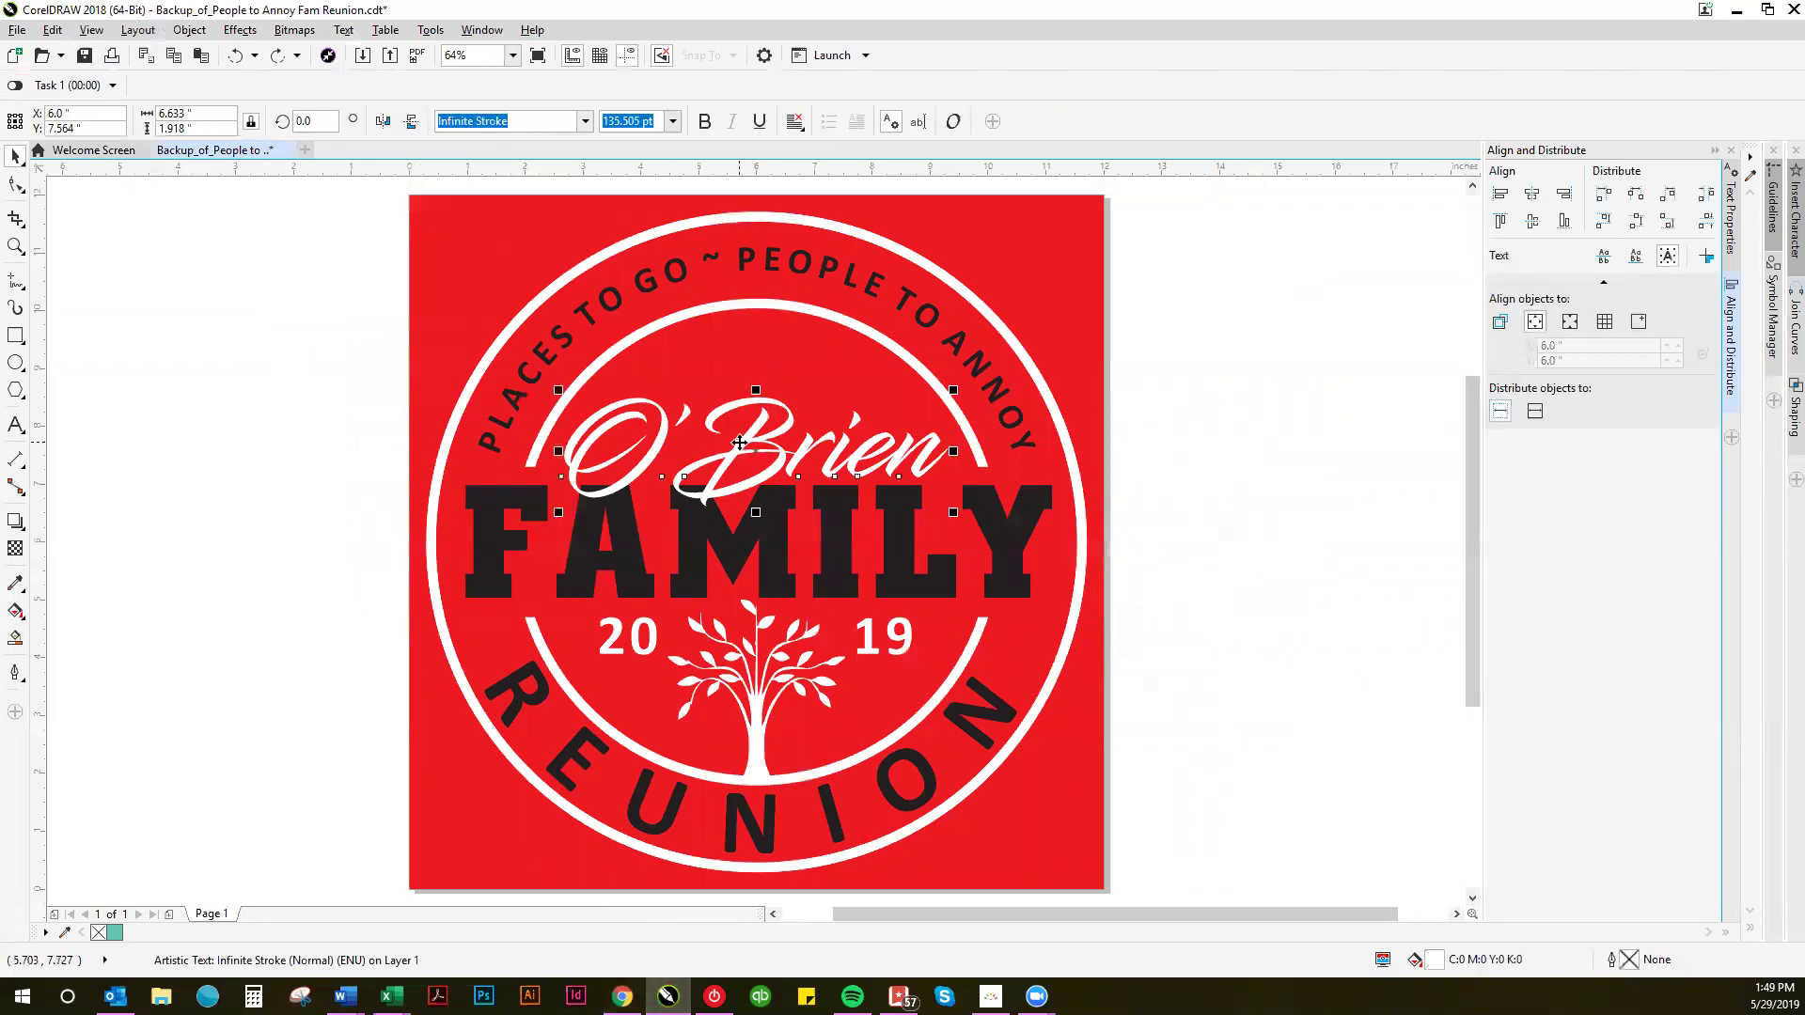
click(914, 663)
click(291, 471)
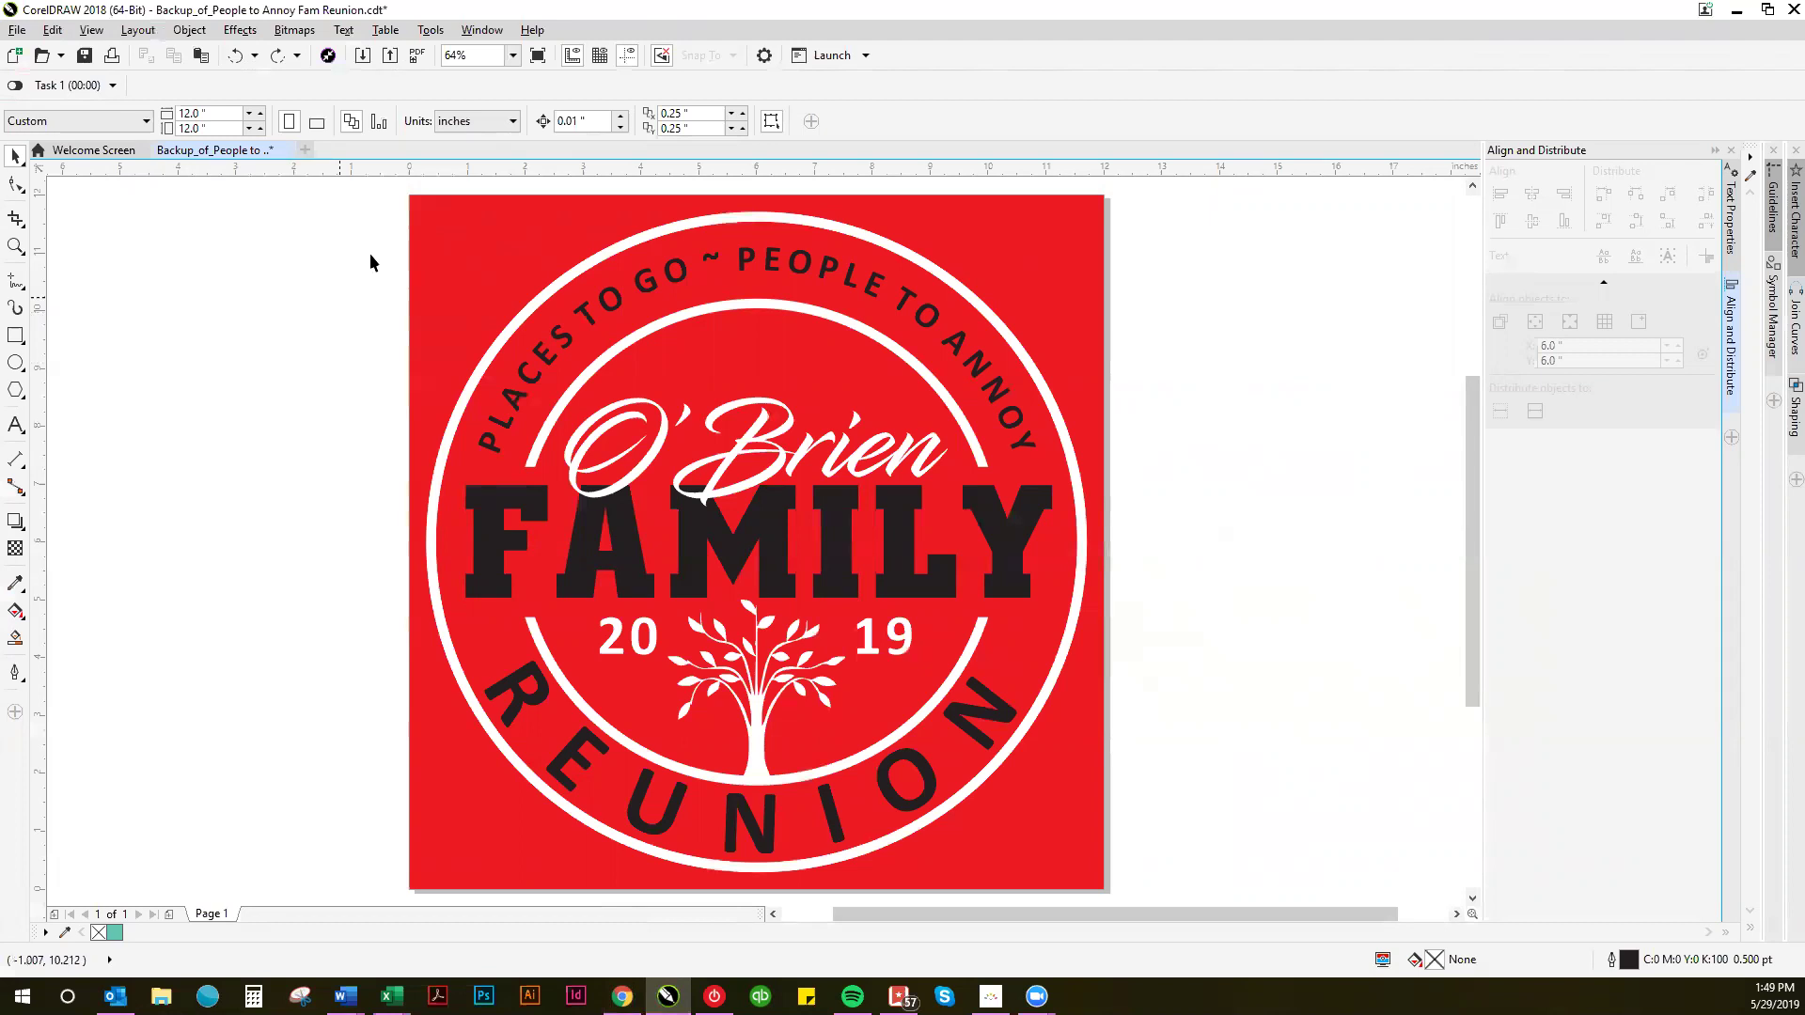
click(415, 223)
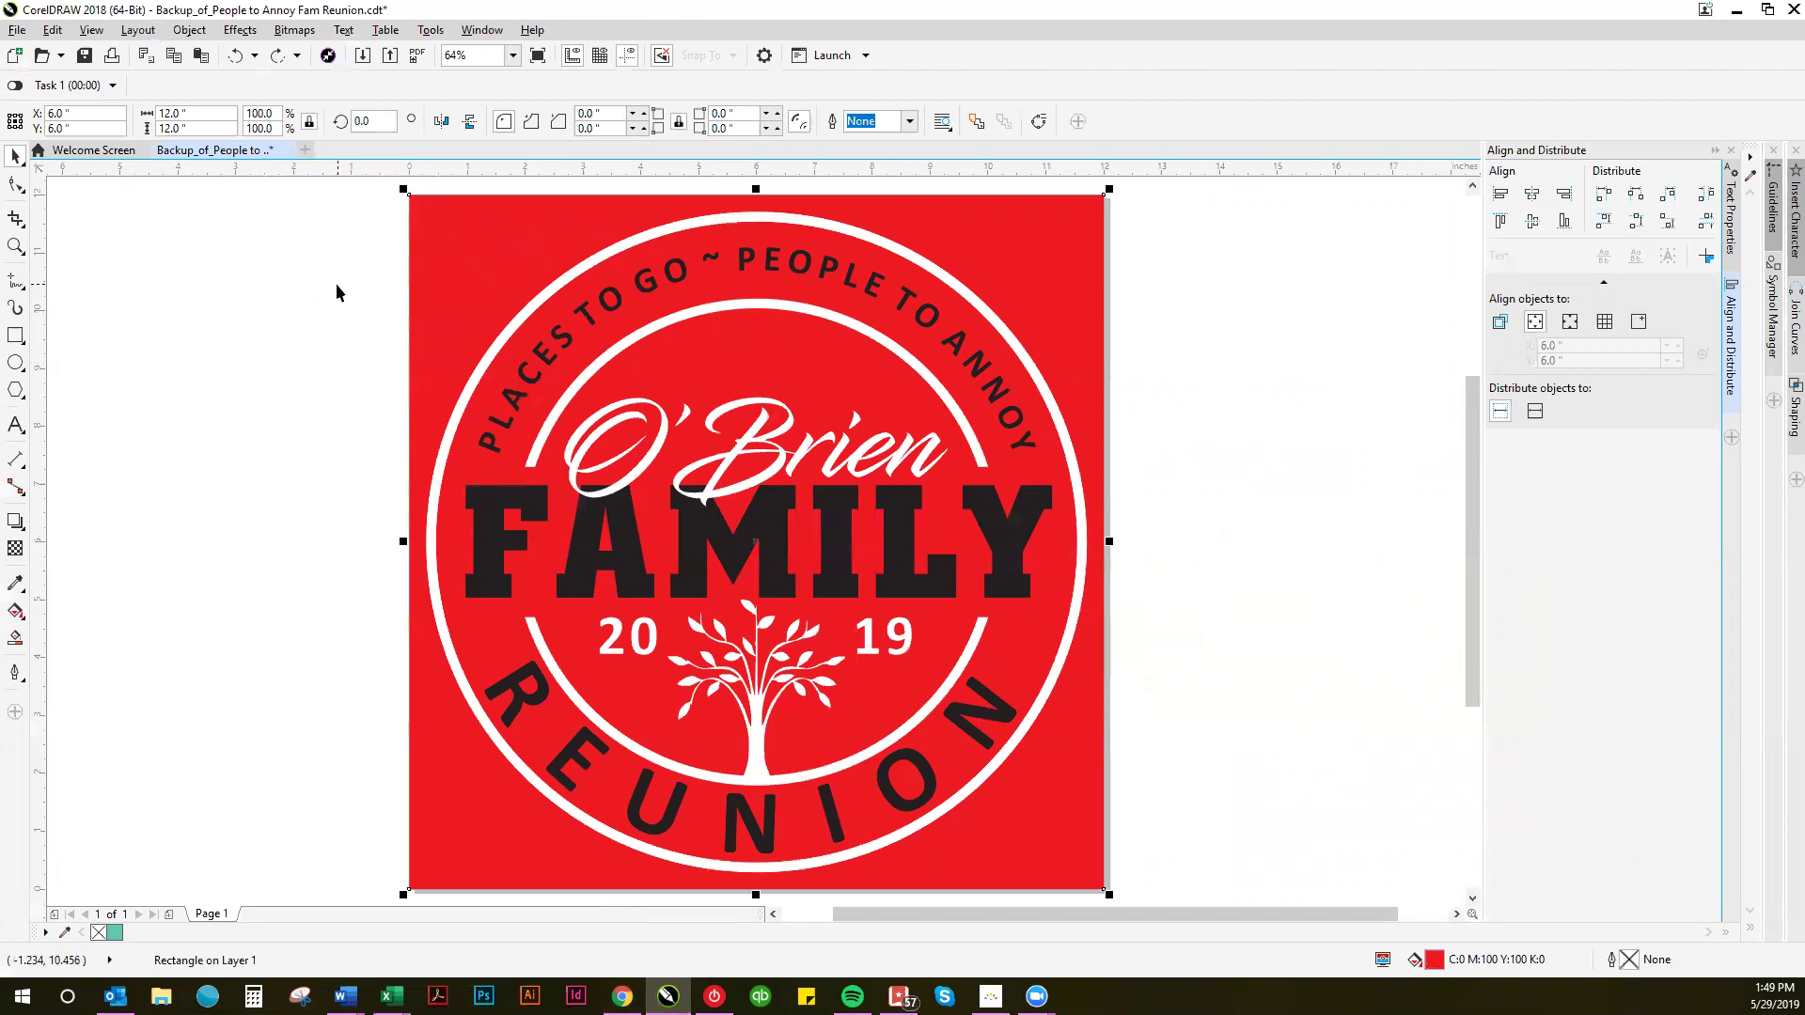
key(Delete)
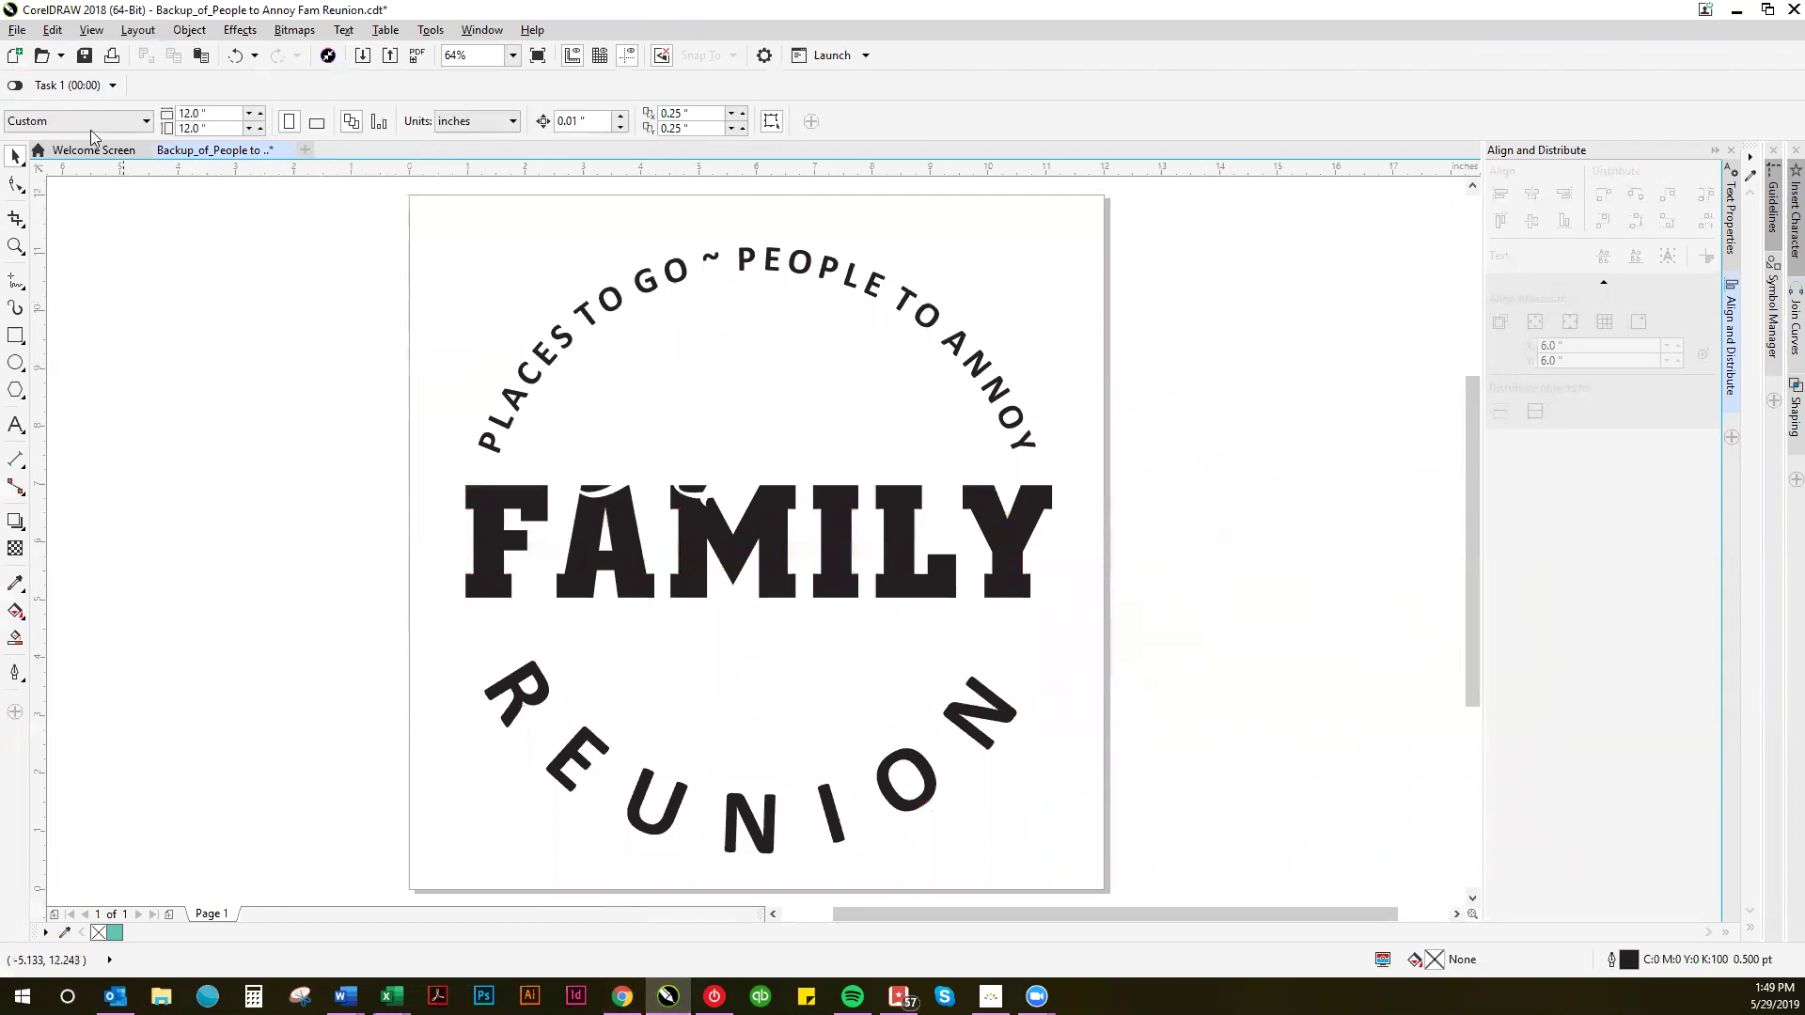
click(91, 29)
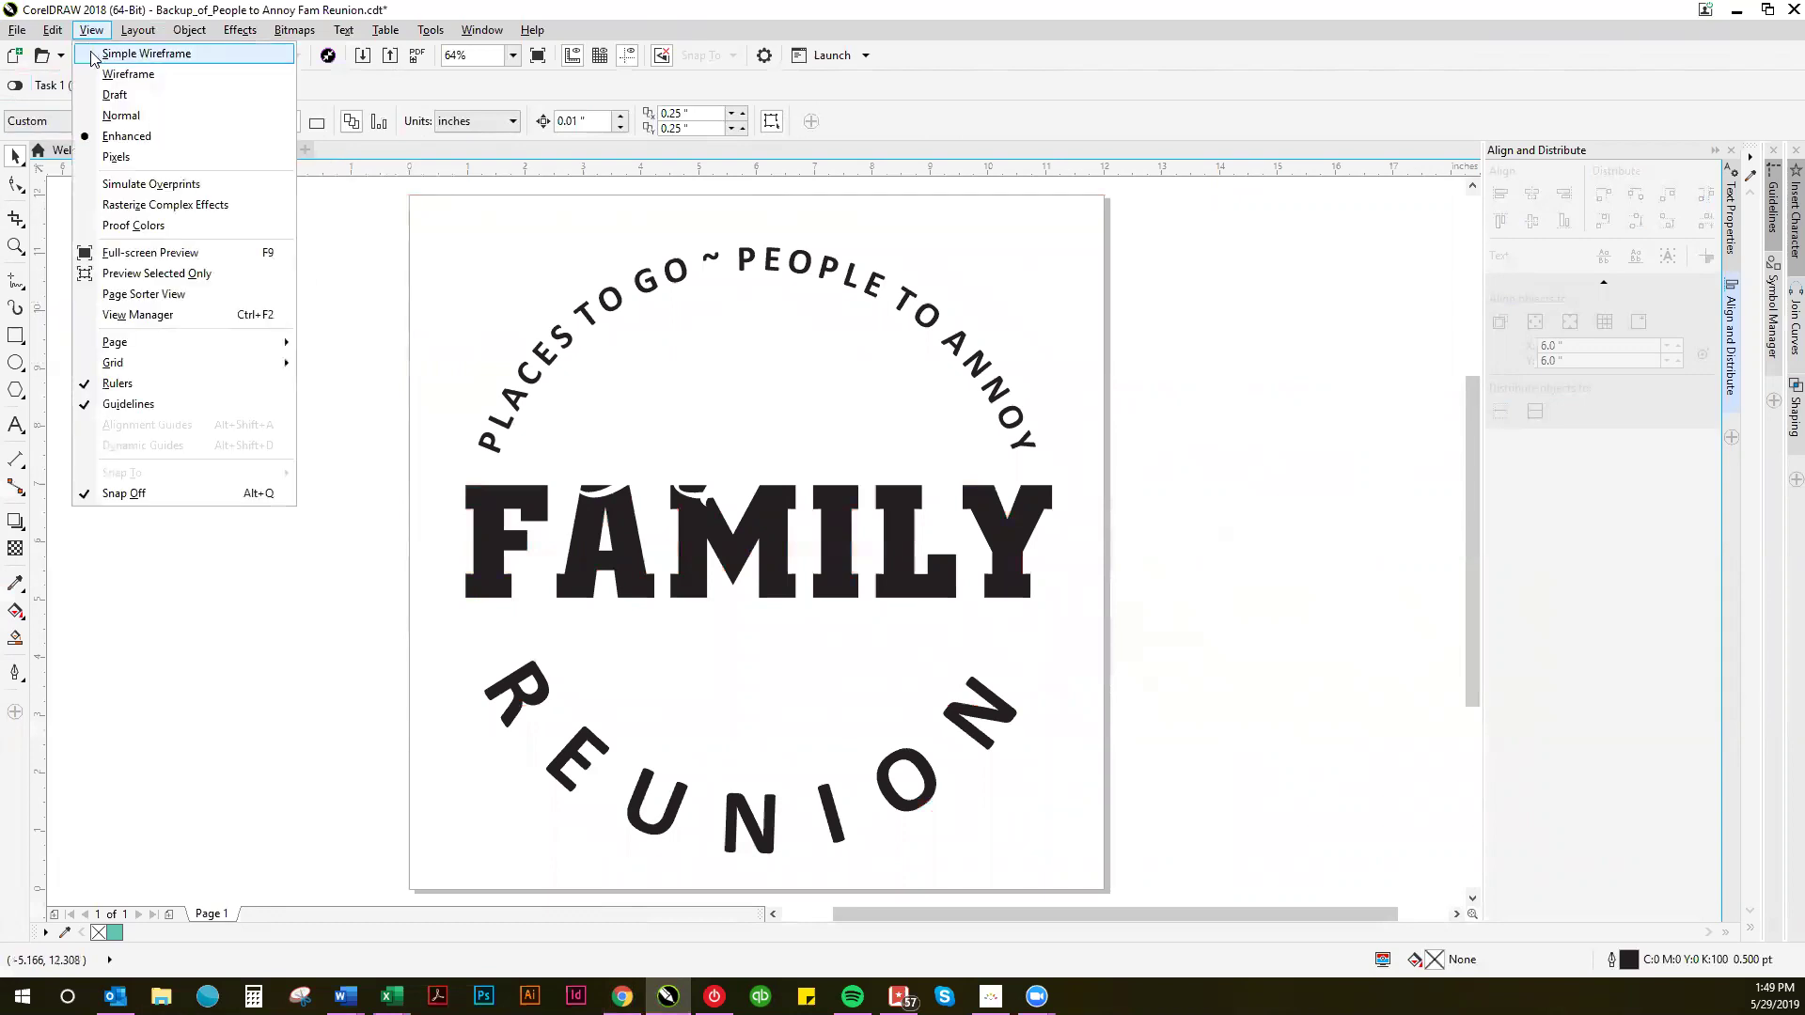
click(94, 54)
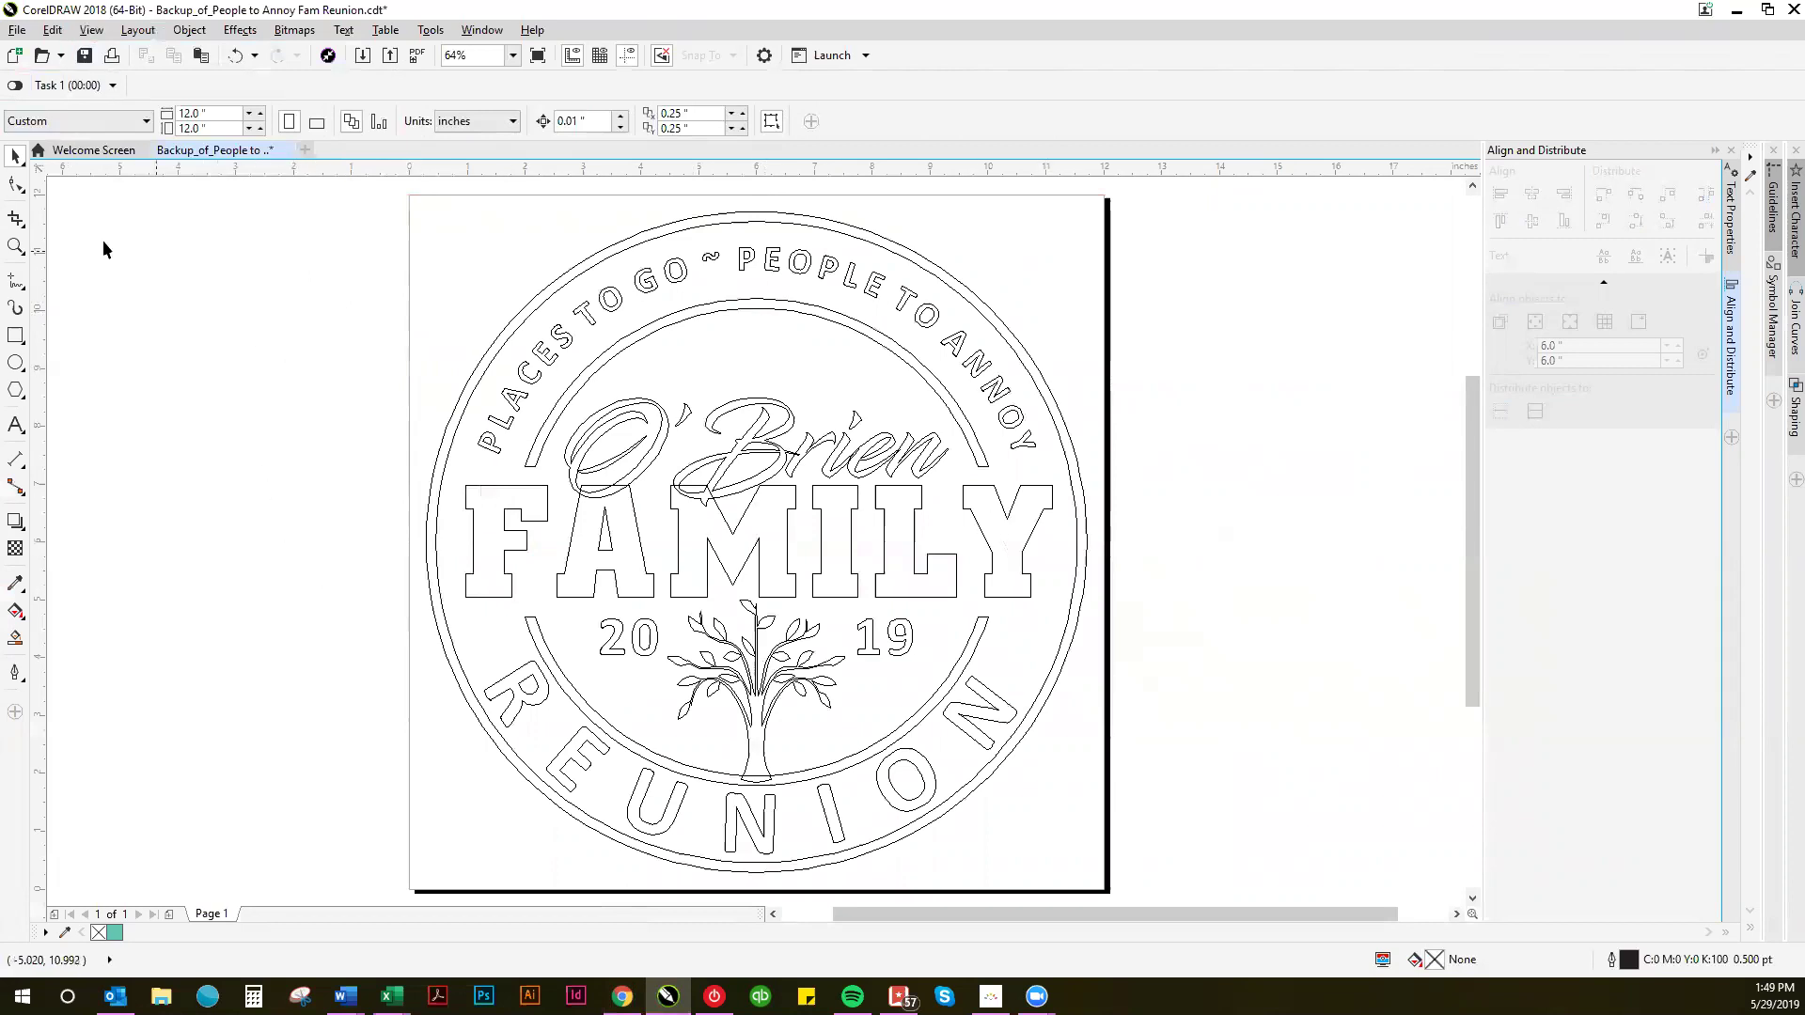
click(90, 29)
click(103, 143)
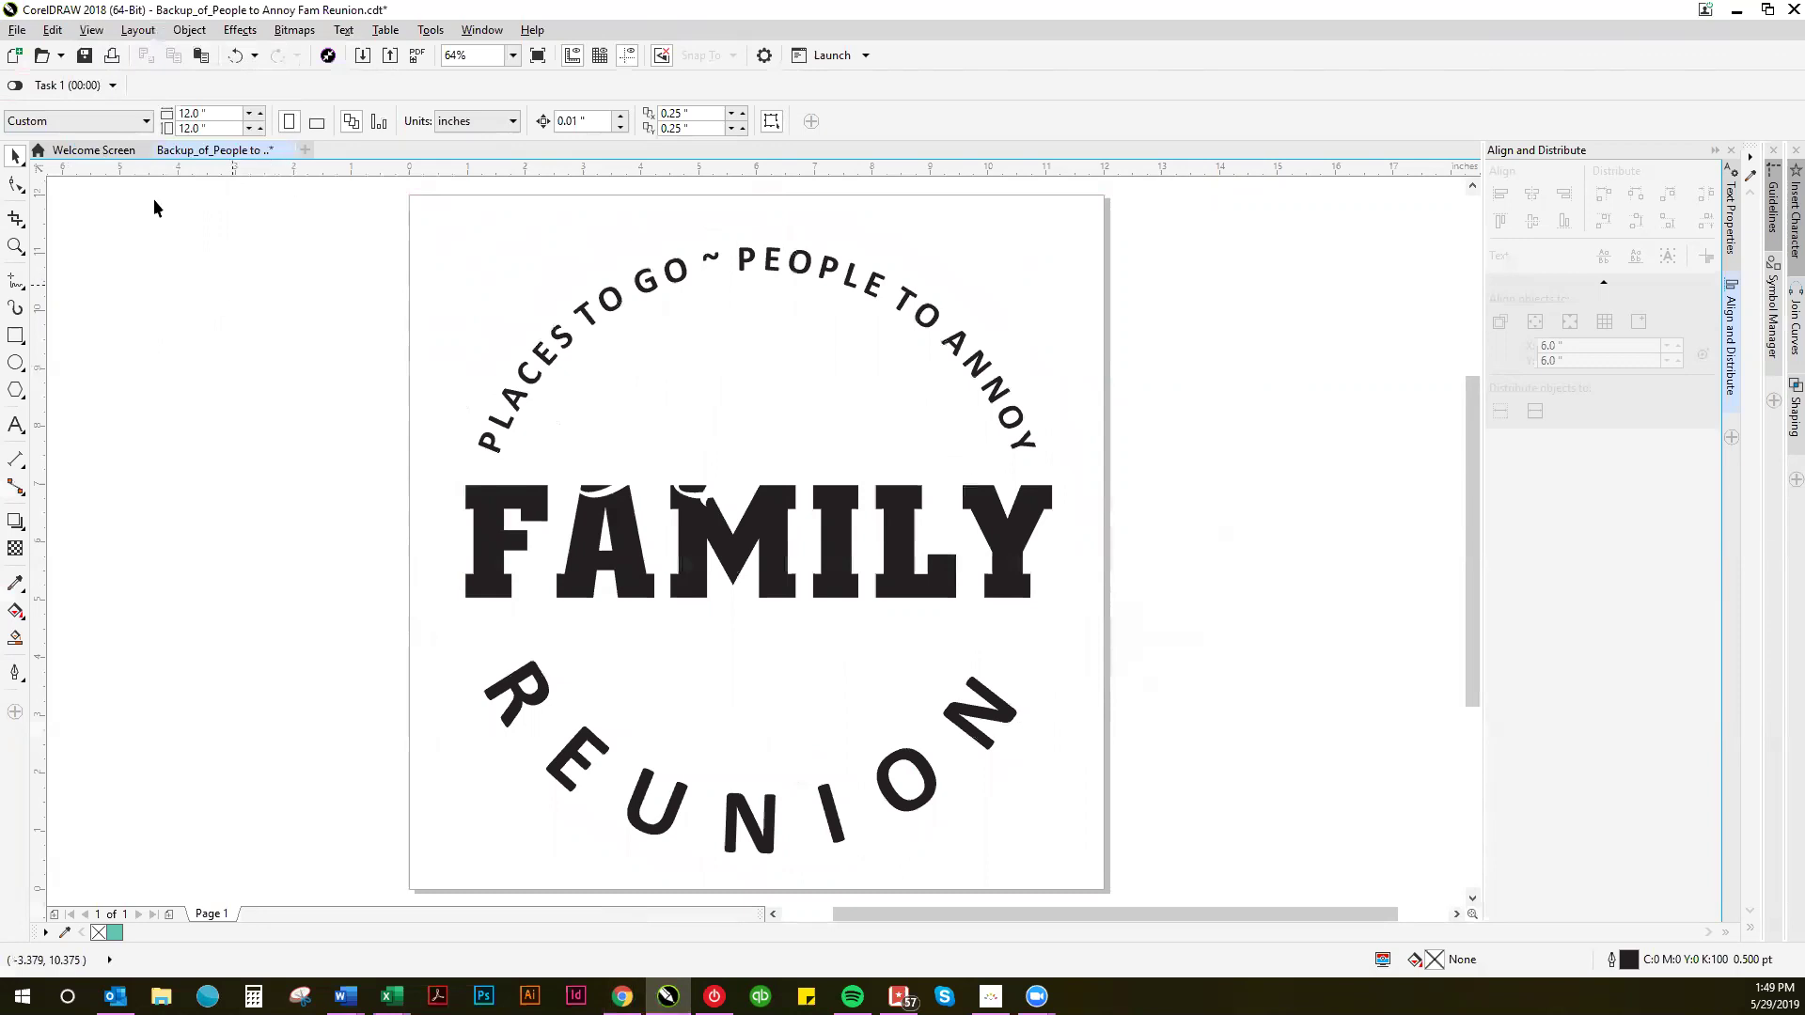
Step: Set up an Export For Web as PNG with Transparency on, and check the preview
click(15, 31)
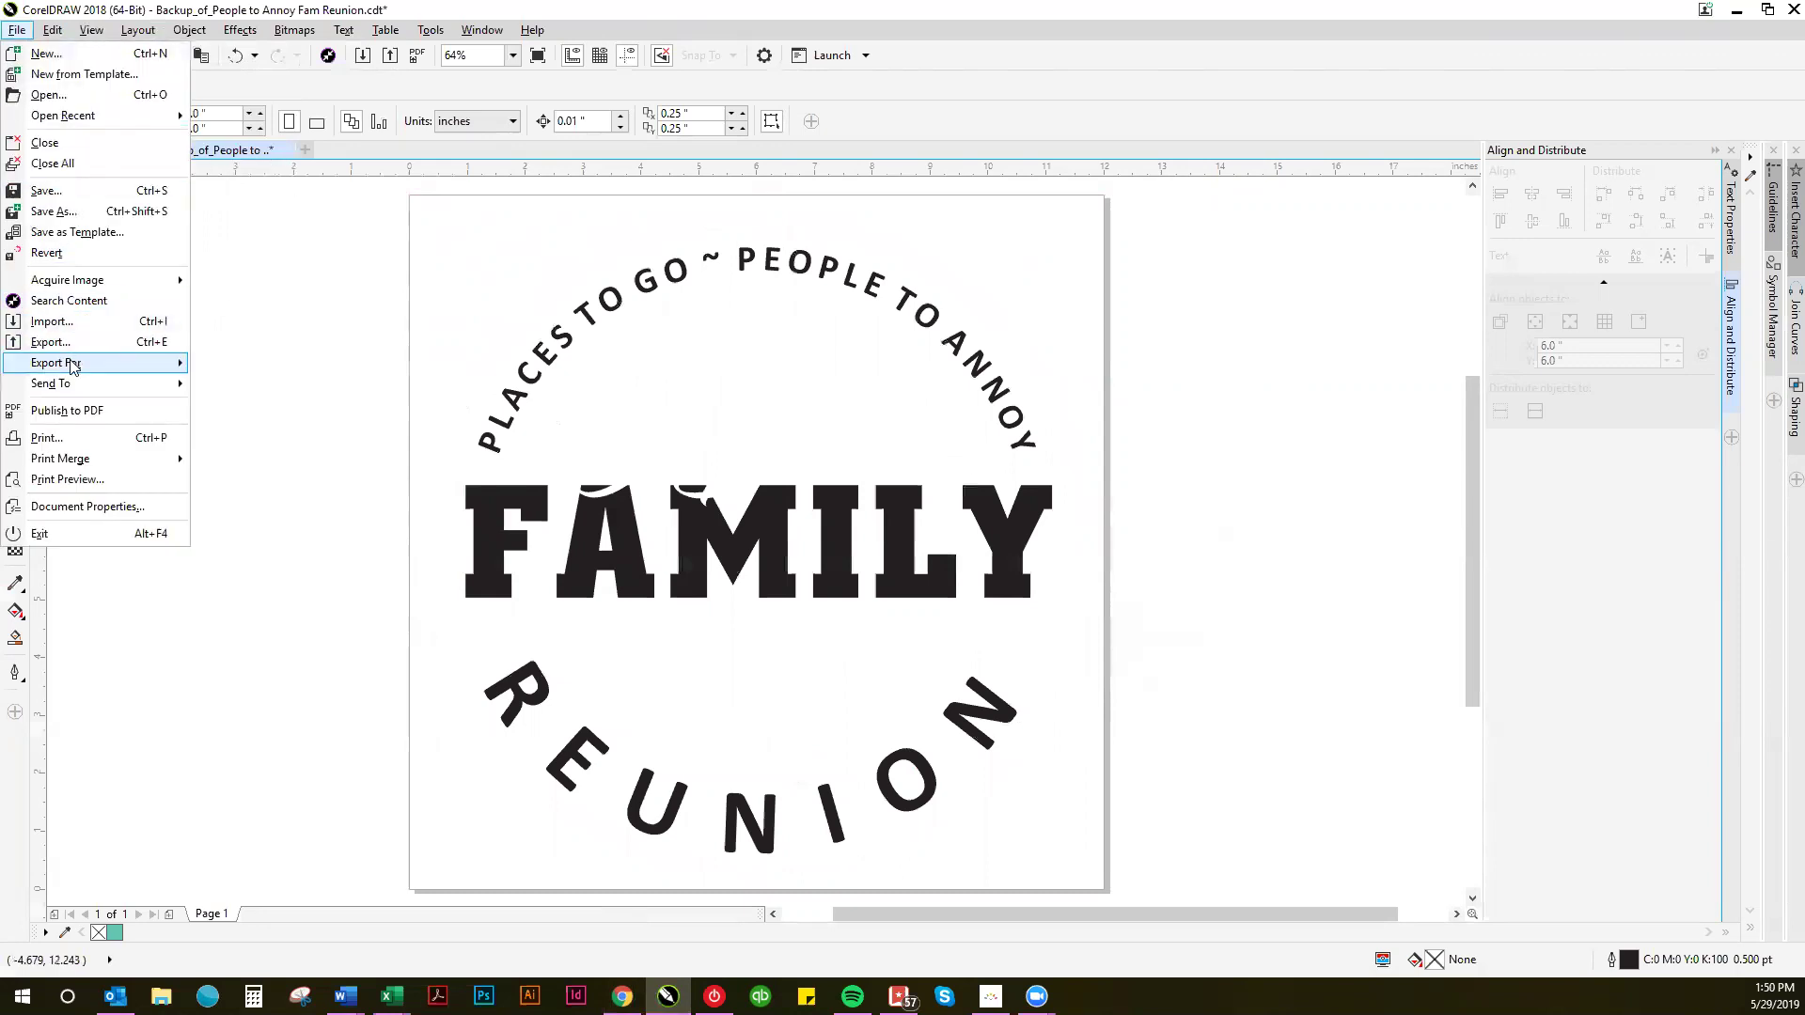
mouse_move(75, 365)
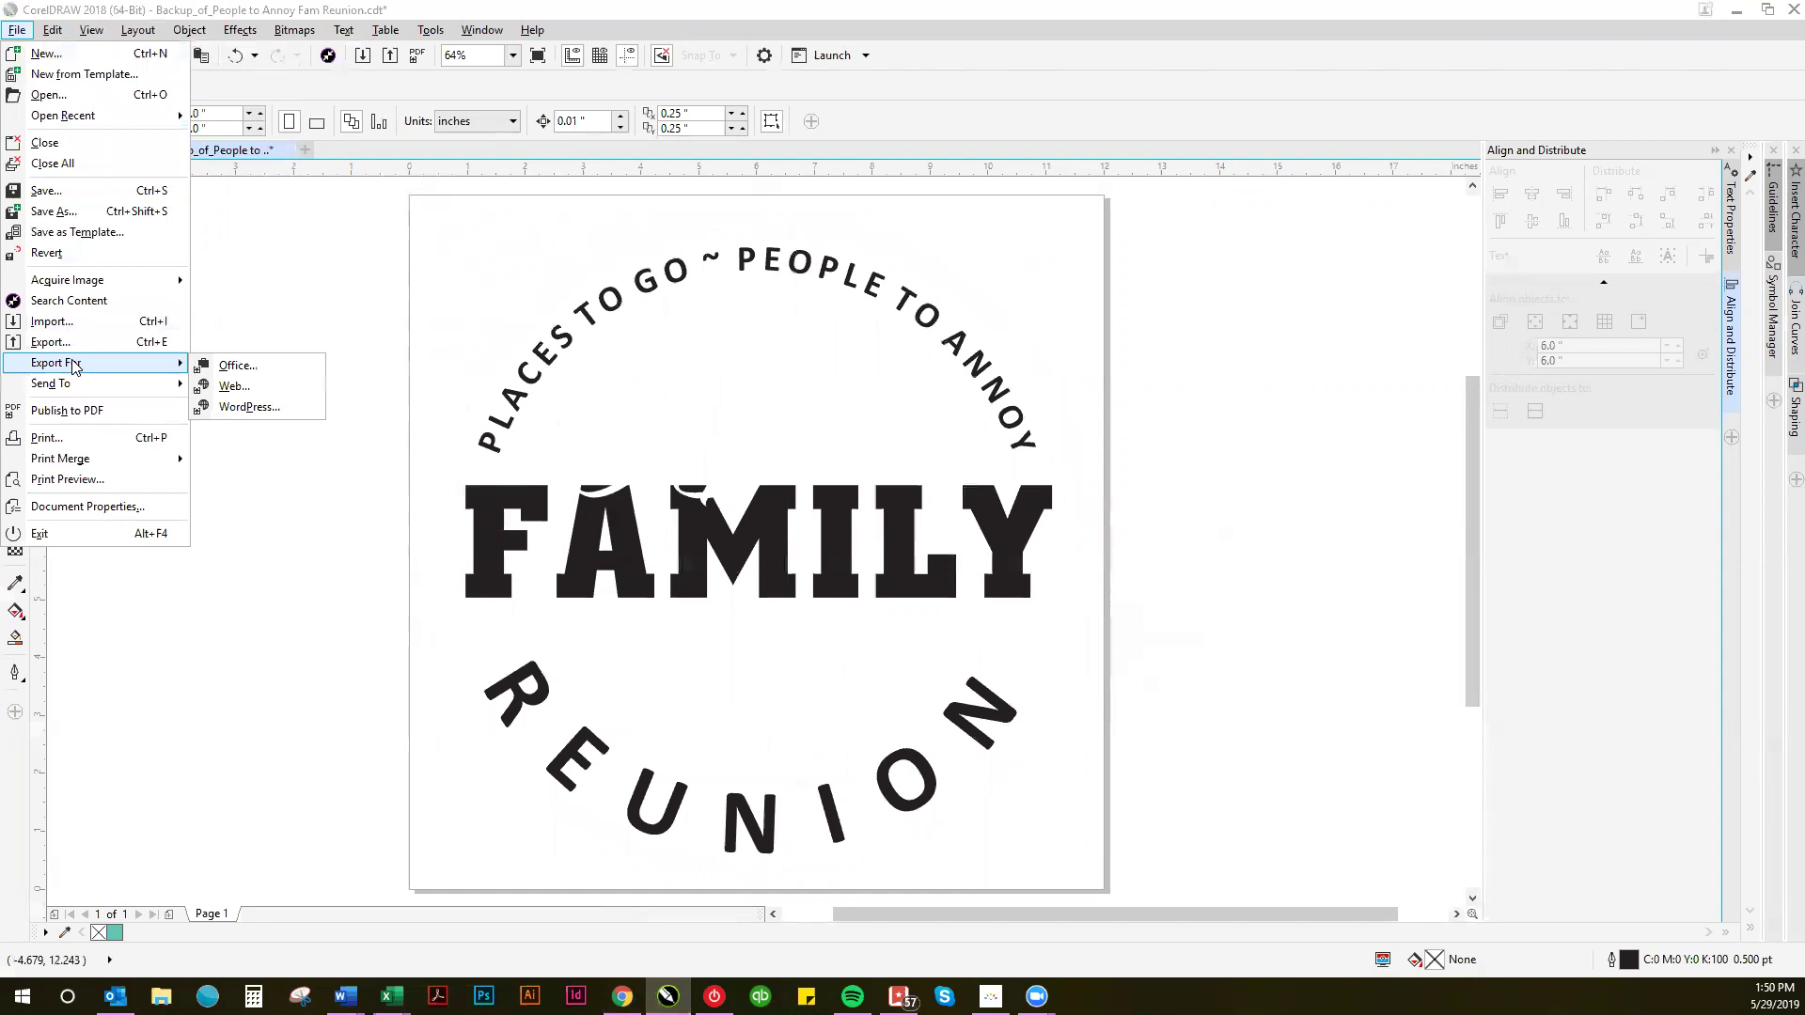
click(246, 391)
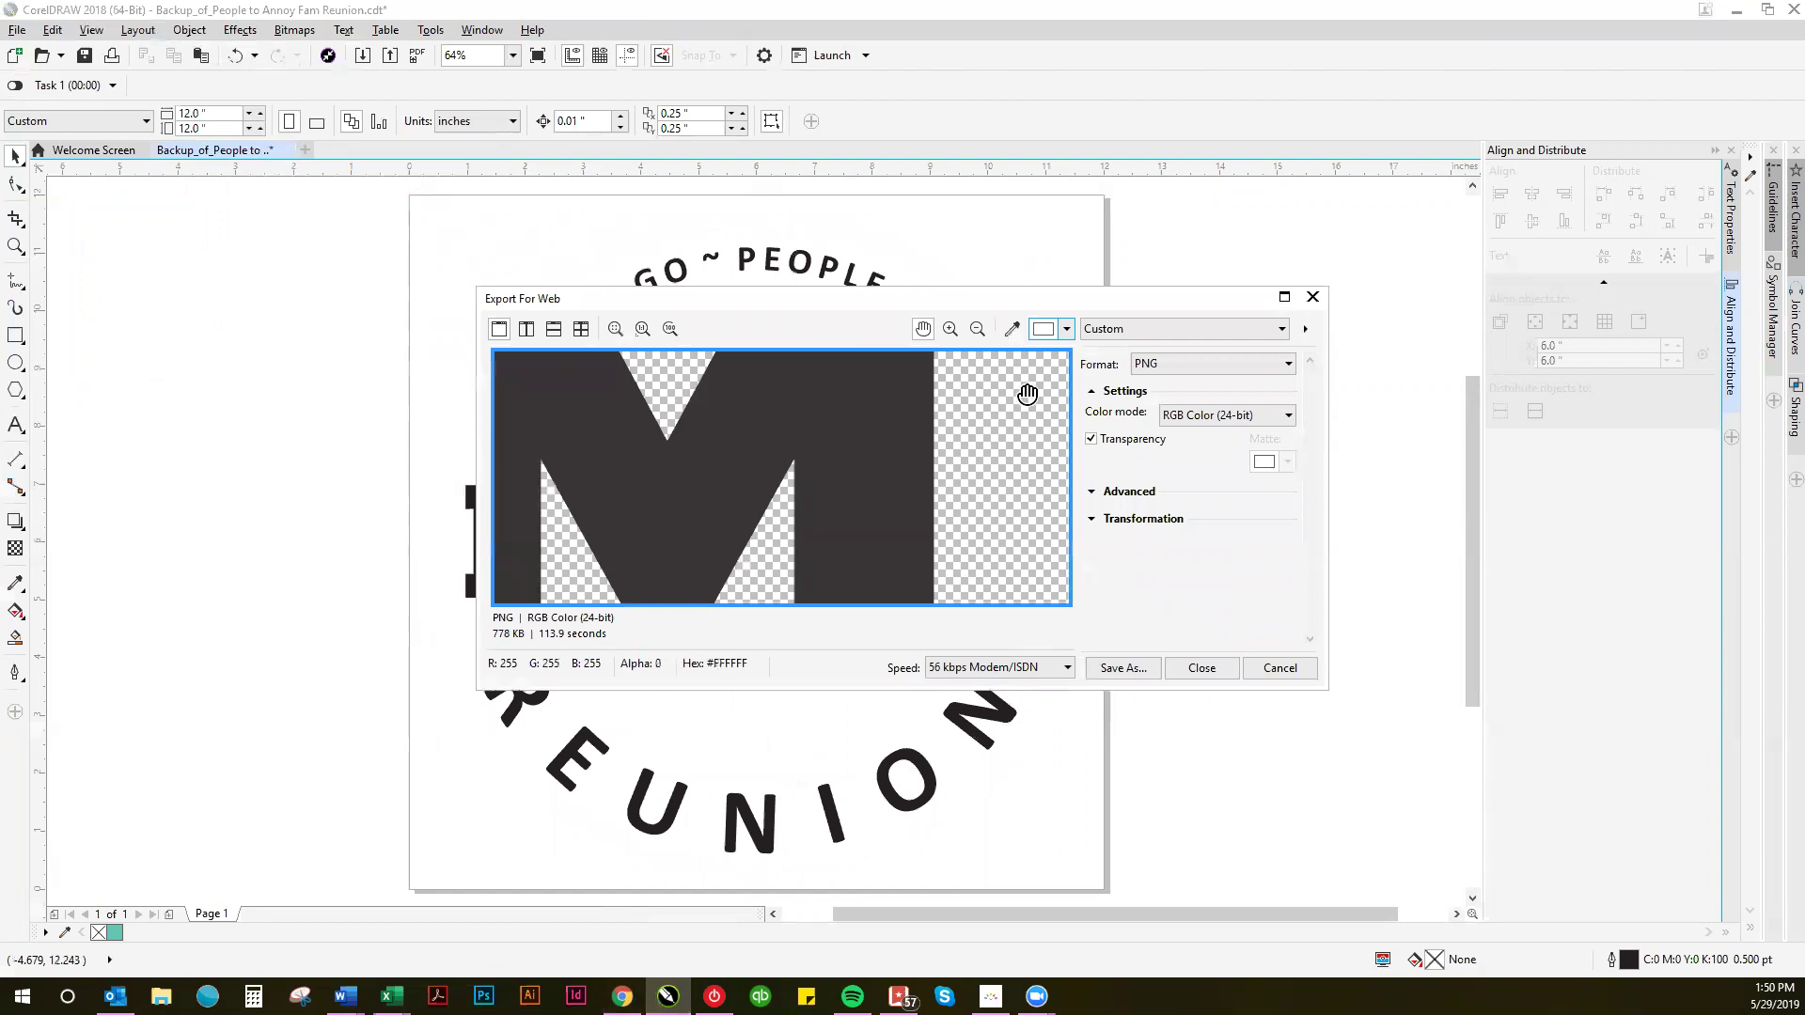
click(1093, 444)
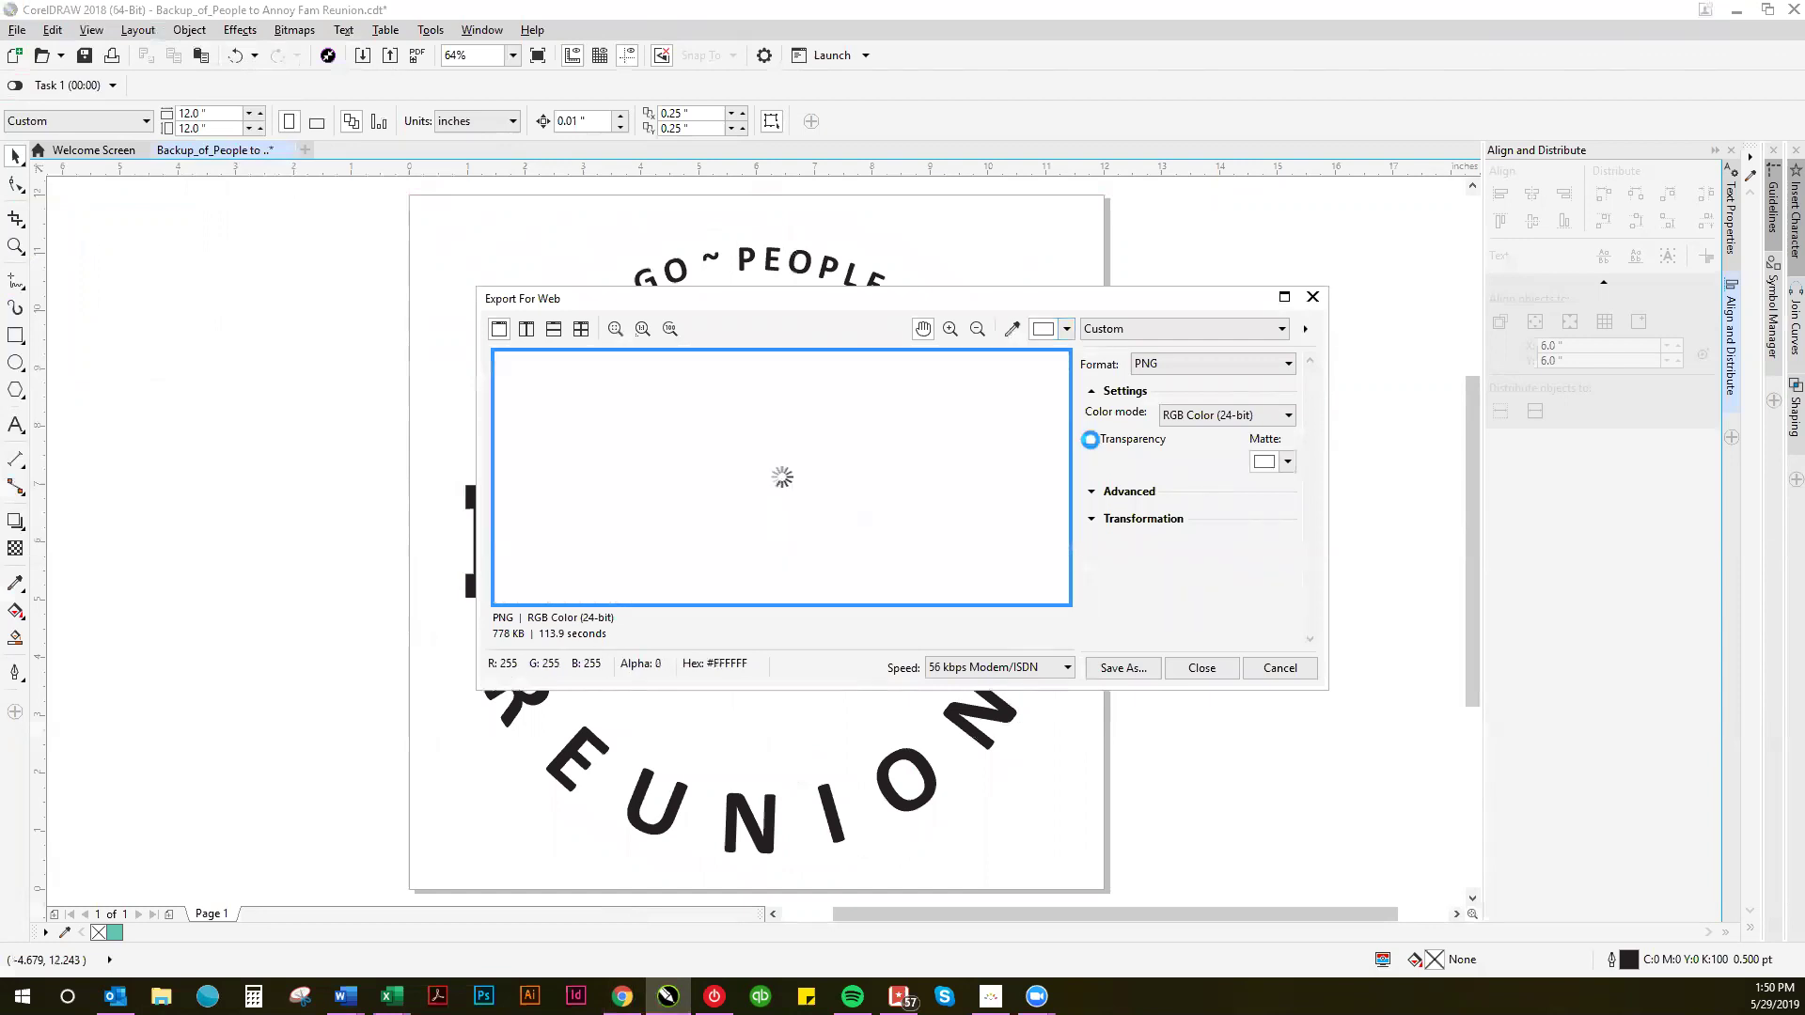
click(1093, 442)
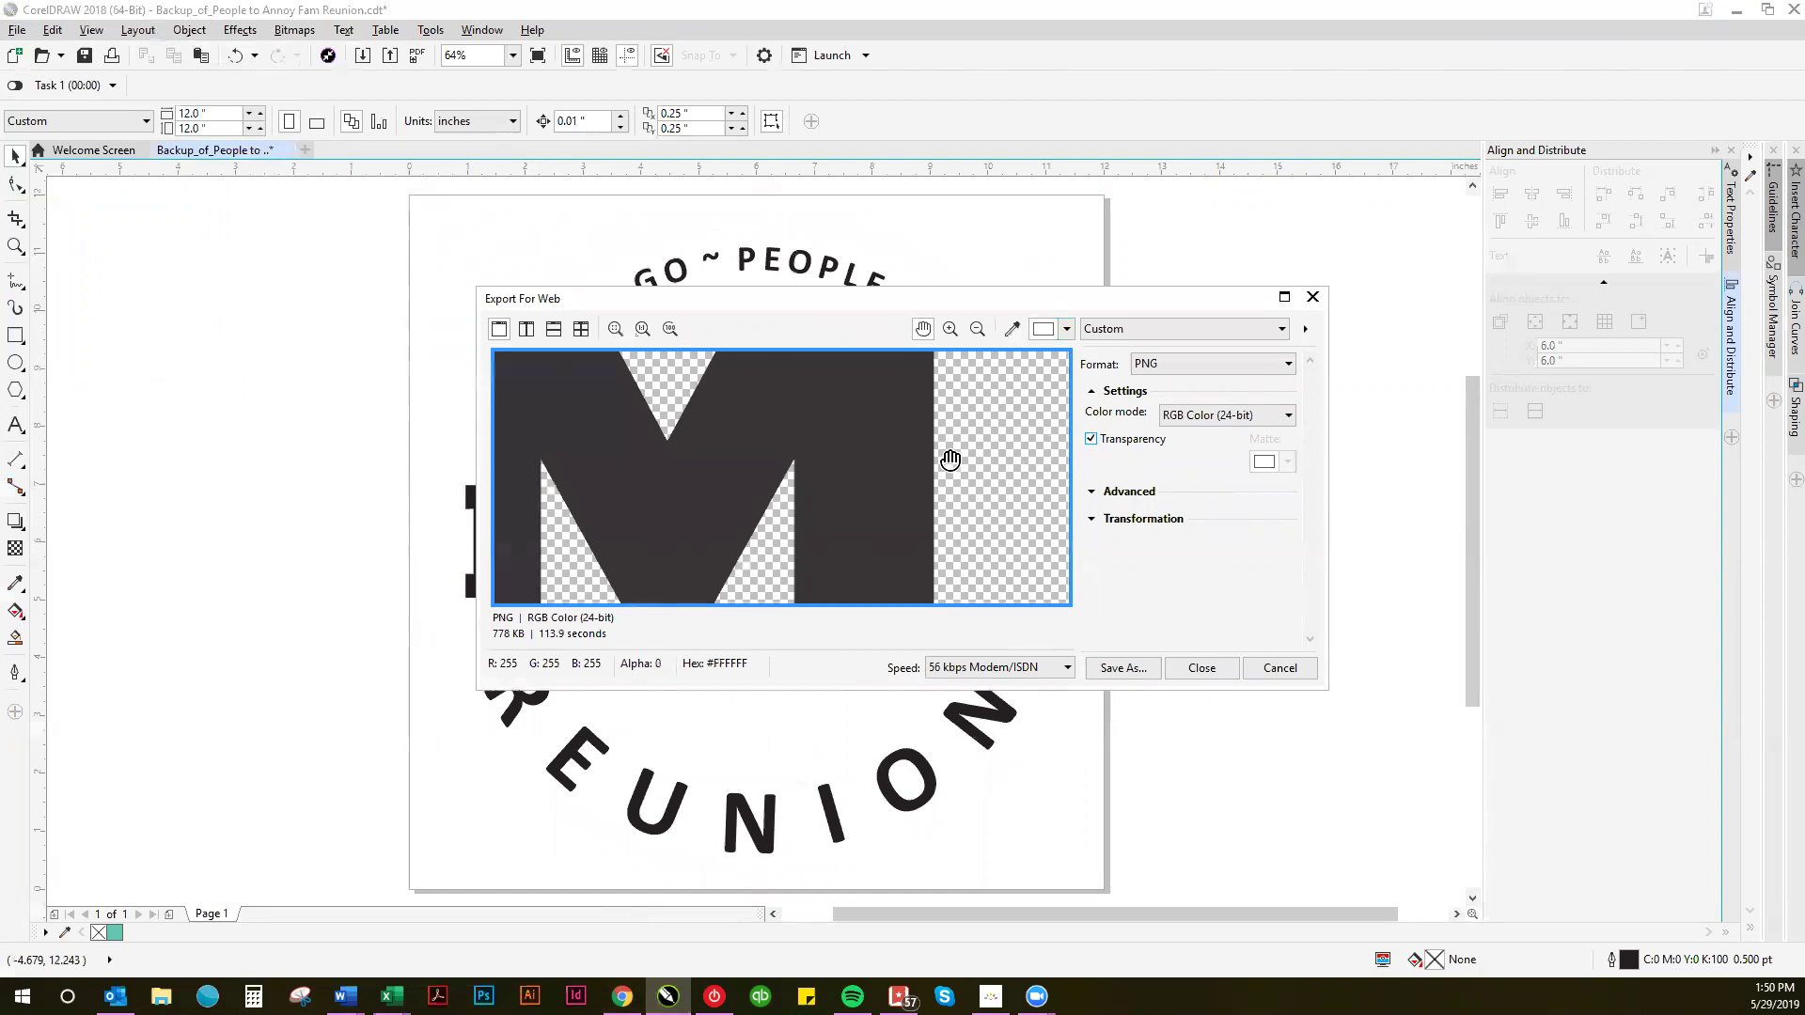
drag(709, 464, 911, 528)
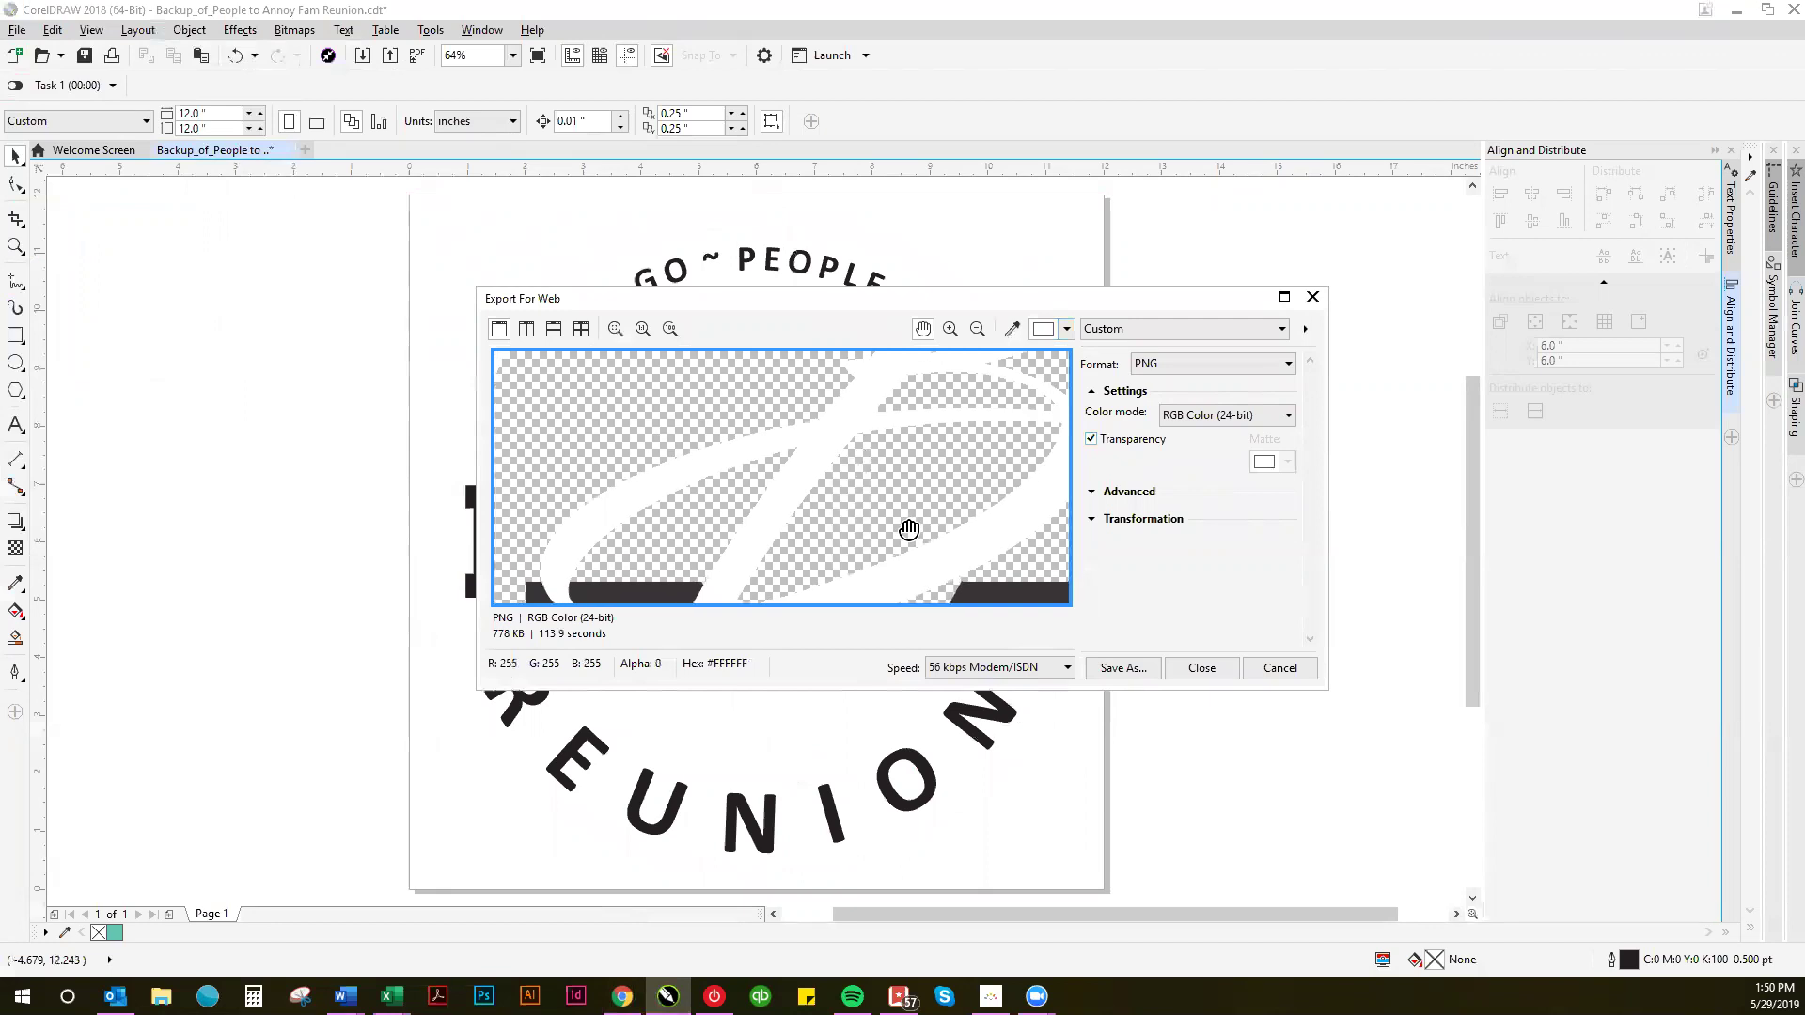
drag(773, 410, 845, 488)
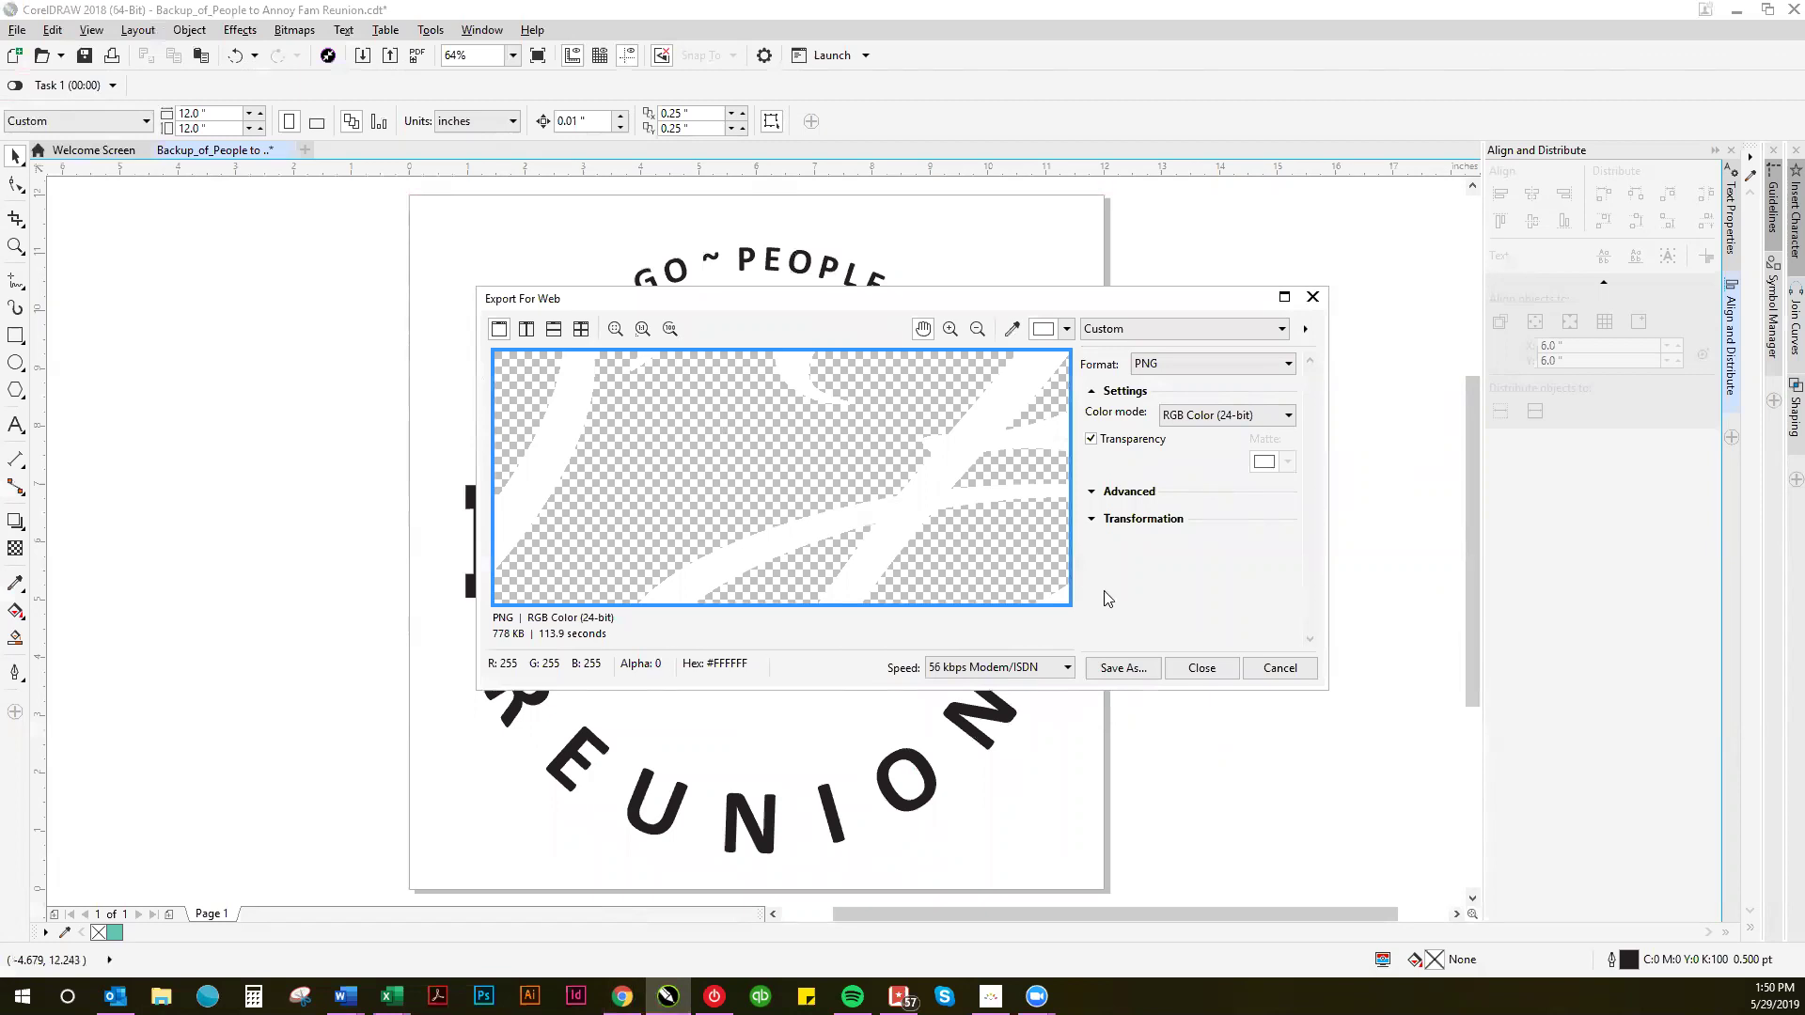
Step: Save the PNG over the existing 'People to Annoy Fam Reunion' file, confirming the replacement
click(1122, 669)
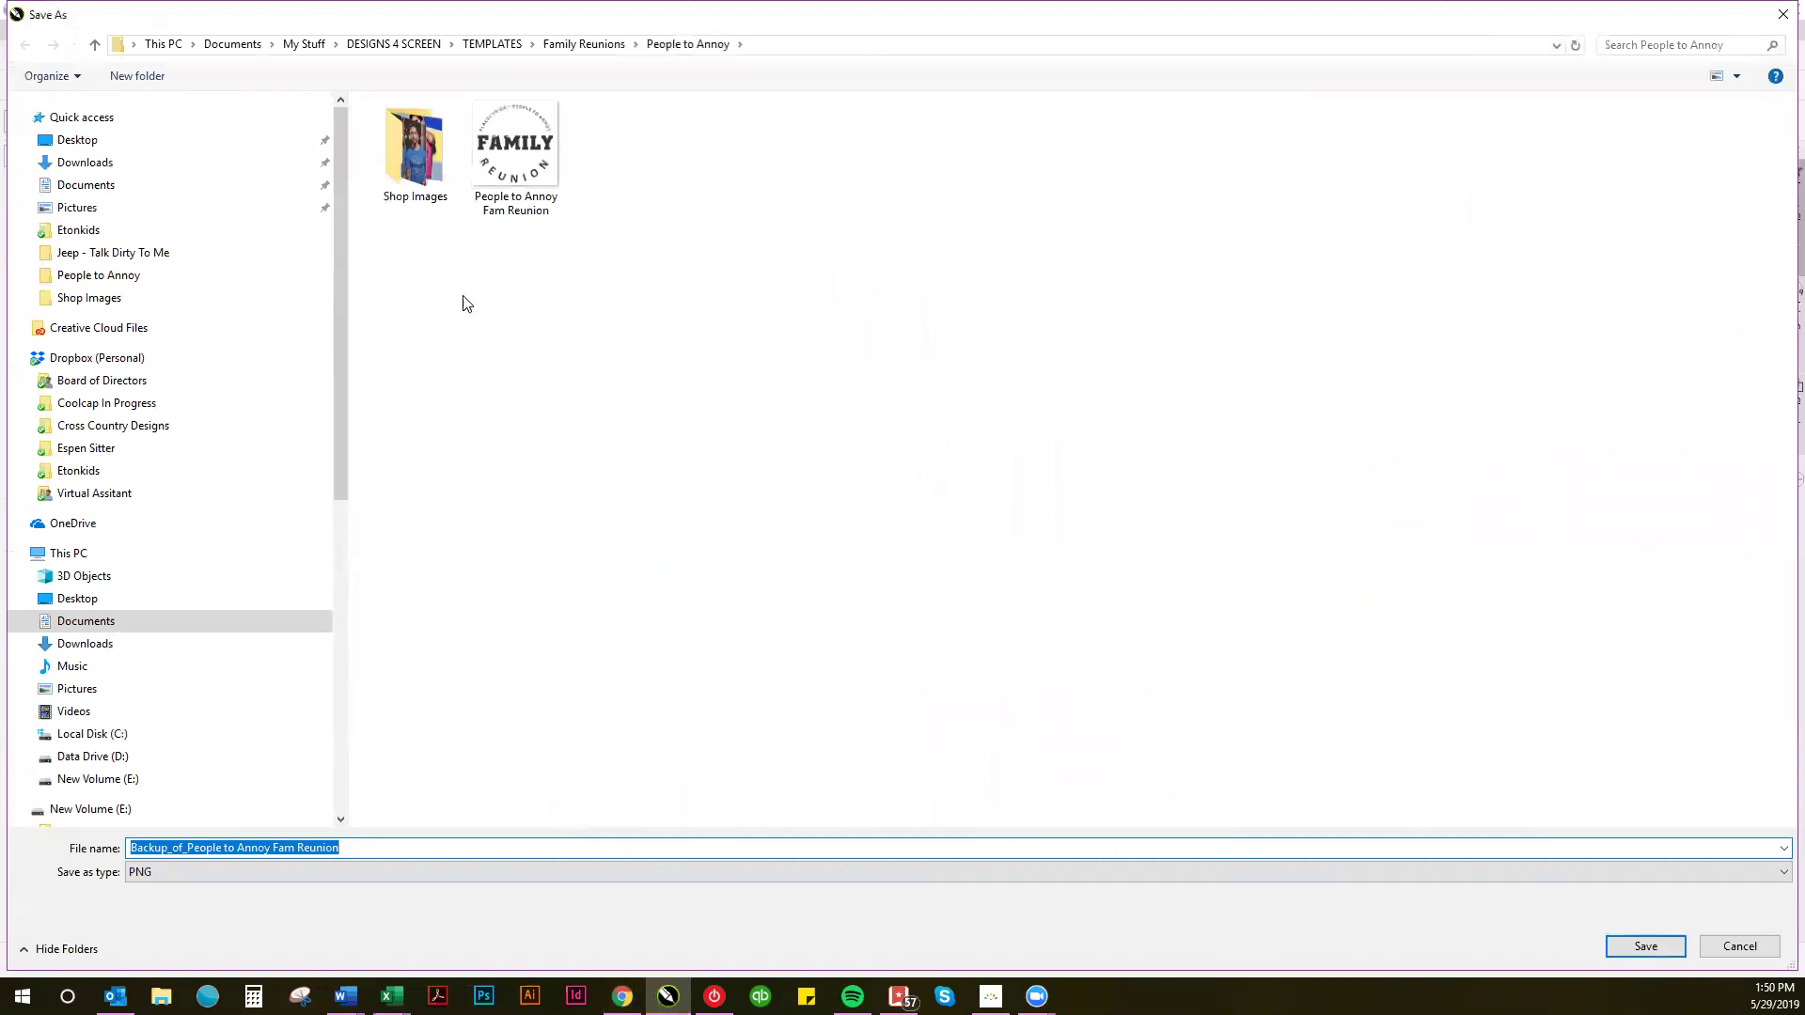
click(482, 155)
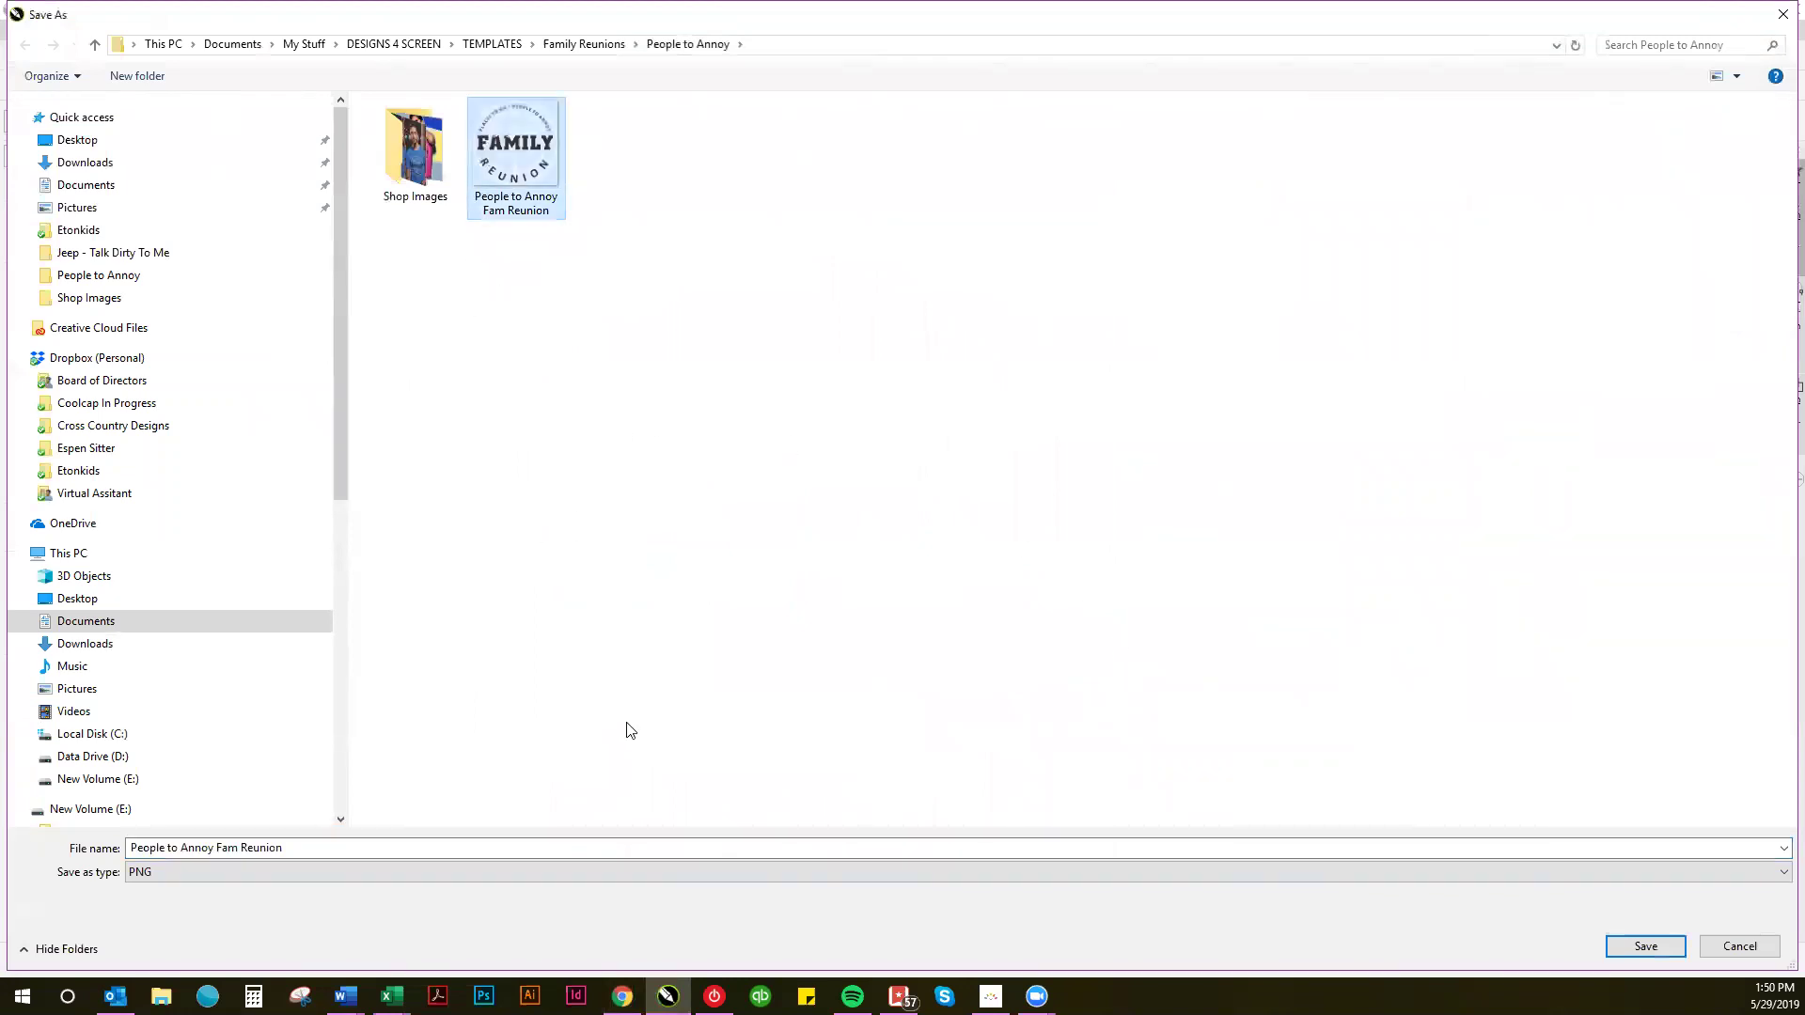
click(132, 844)
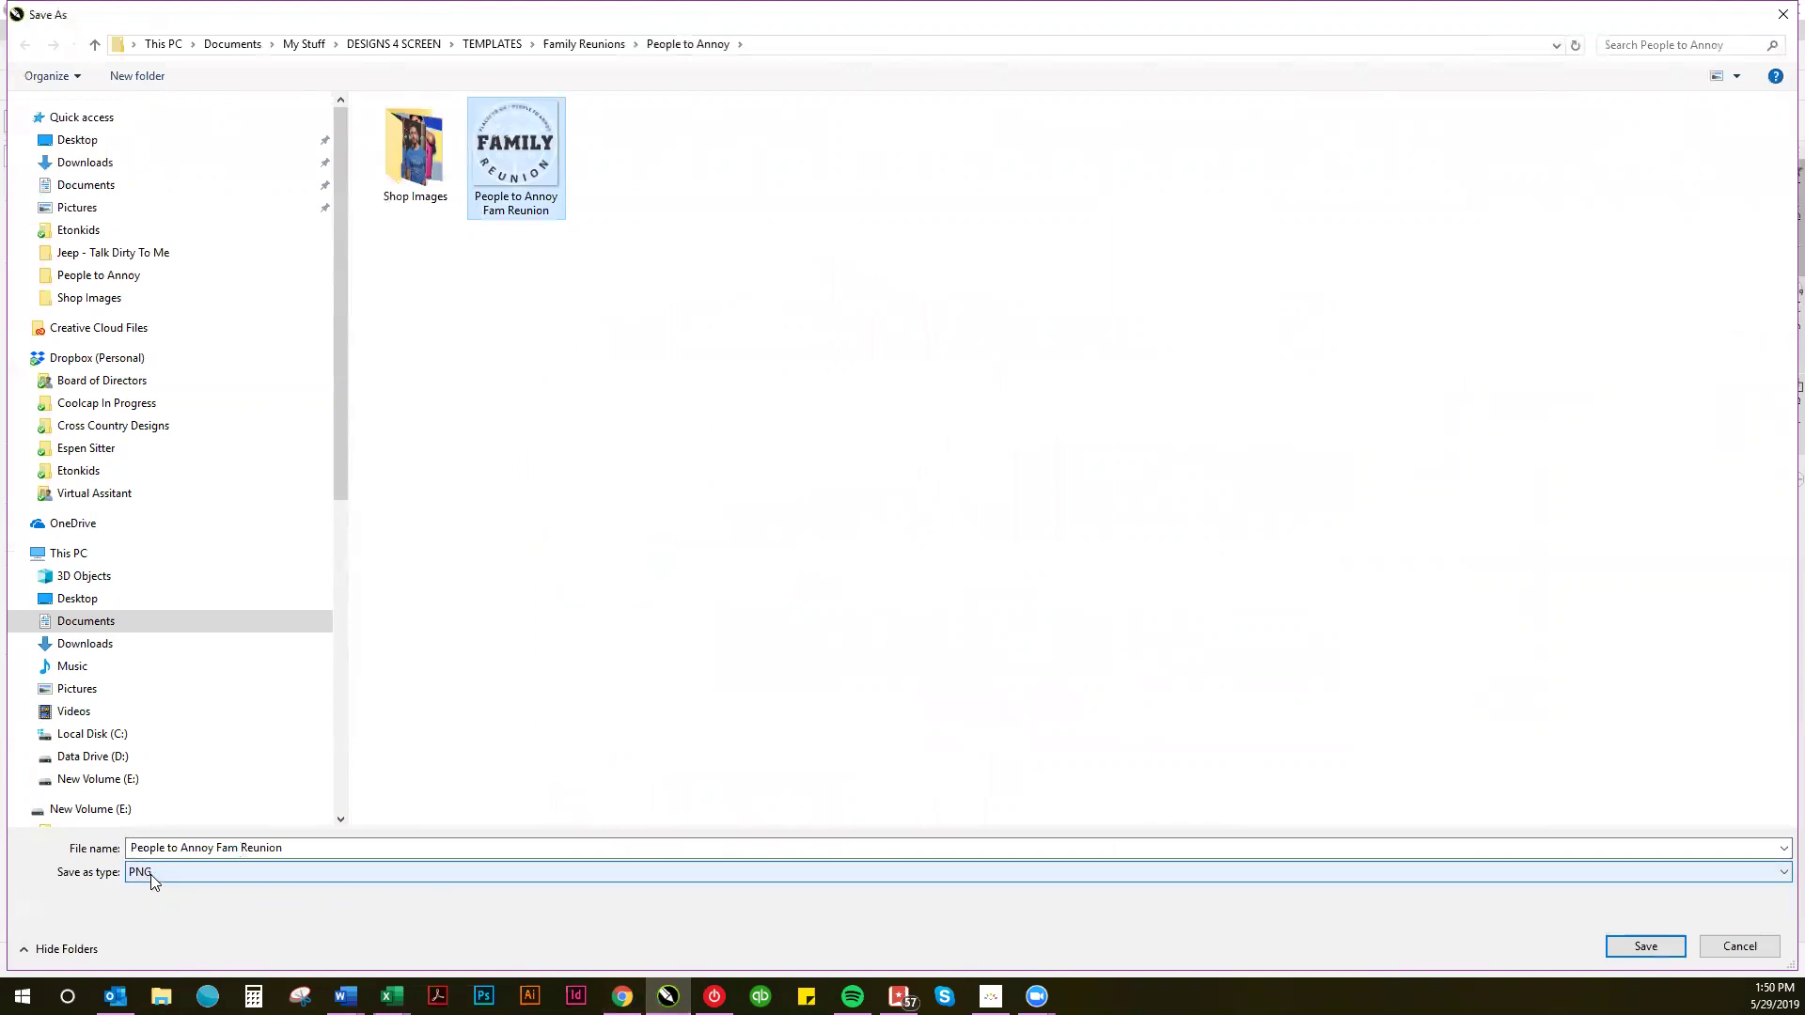
click(152, 874)
click(152, 875)
click(1621, 952)
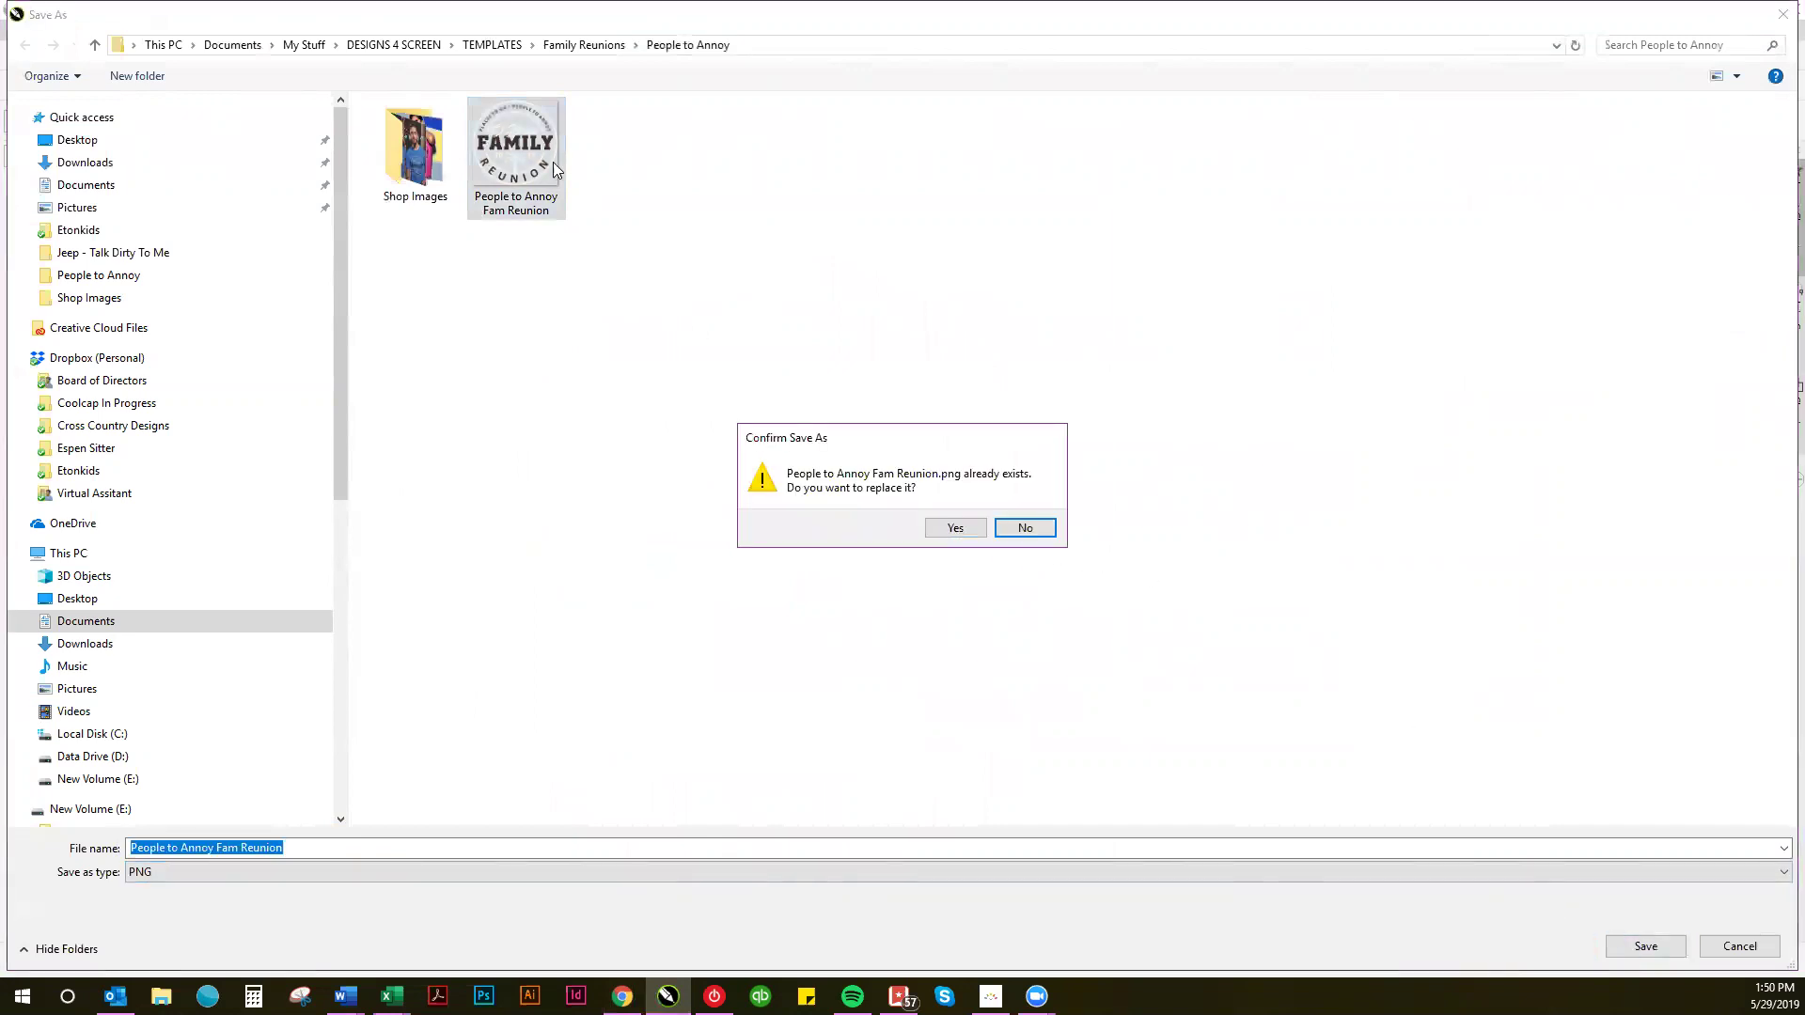
click(951, 532)
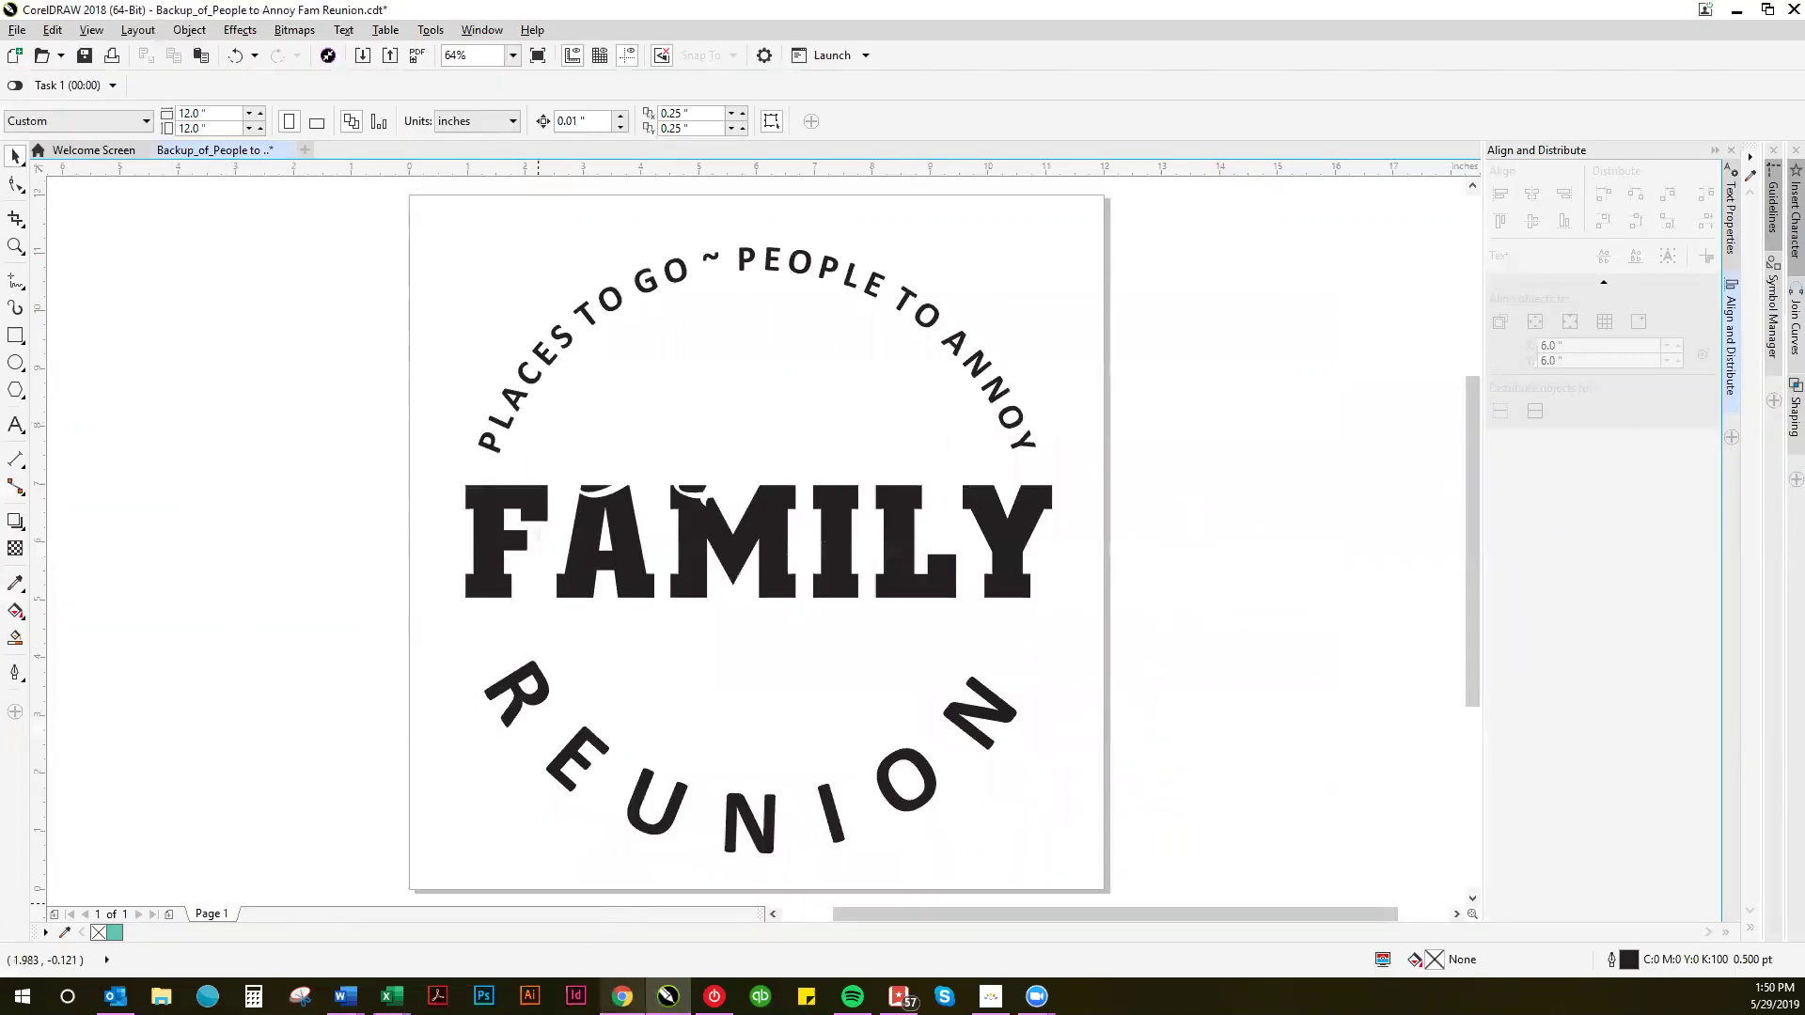
Step: Return to the Spreadshirt designer tab showing the blank red men's T-shirt
mouse_move(622, 997)
click(611, 902)
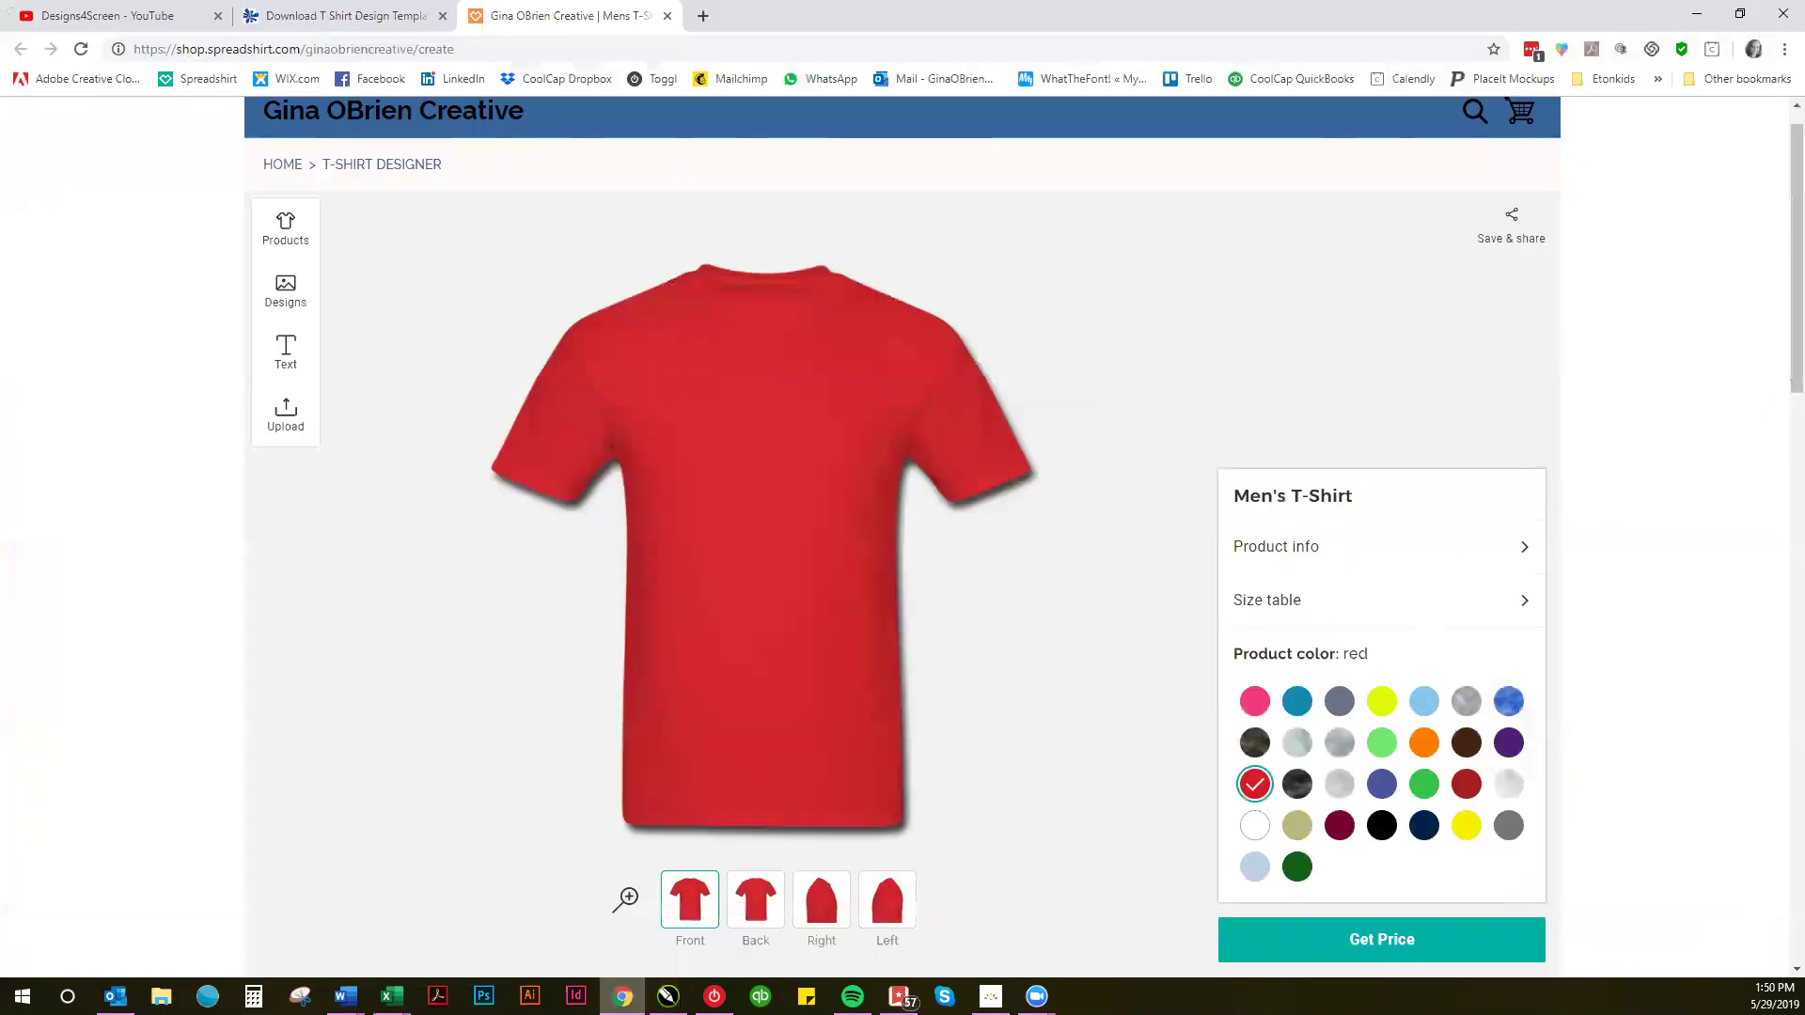
click(347, 14)
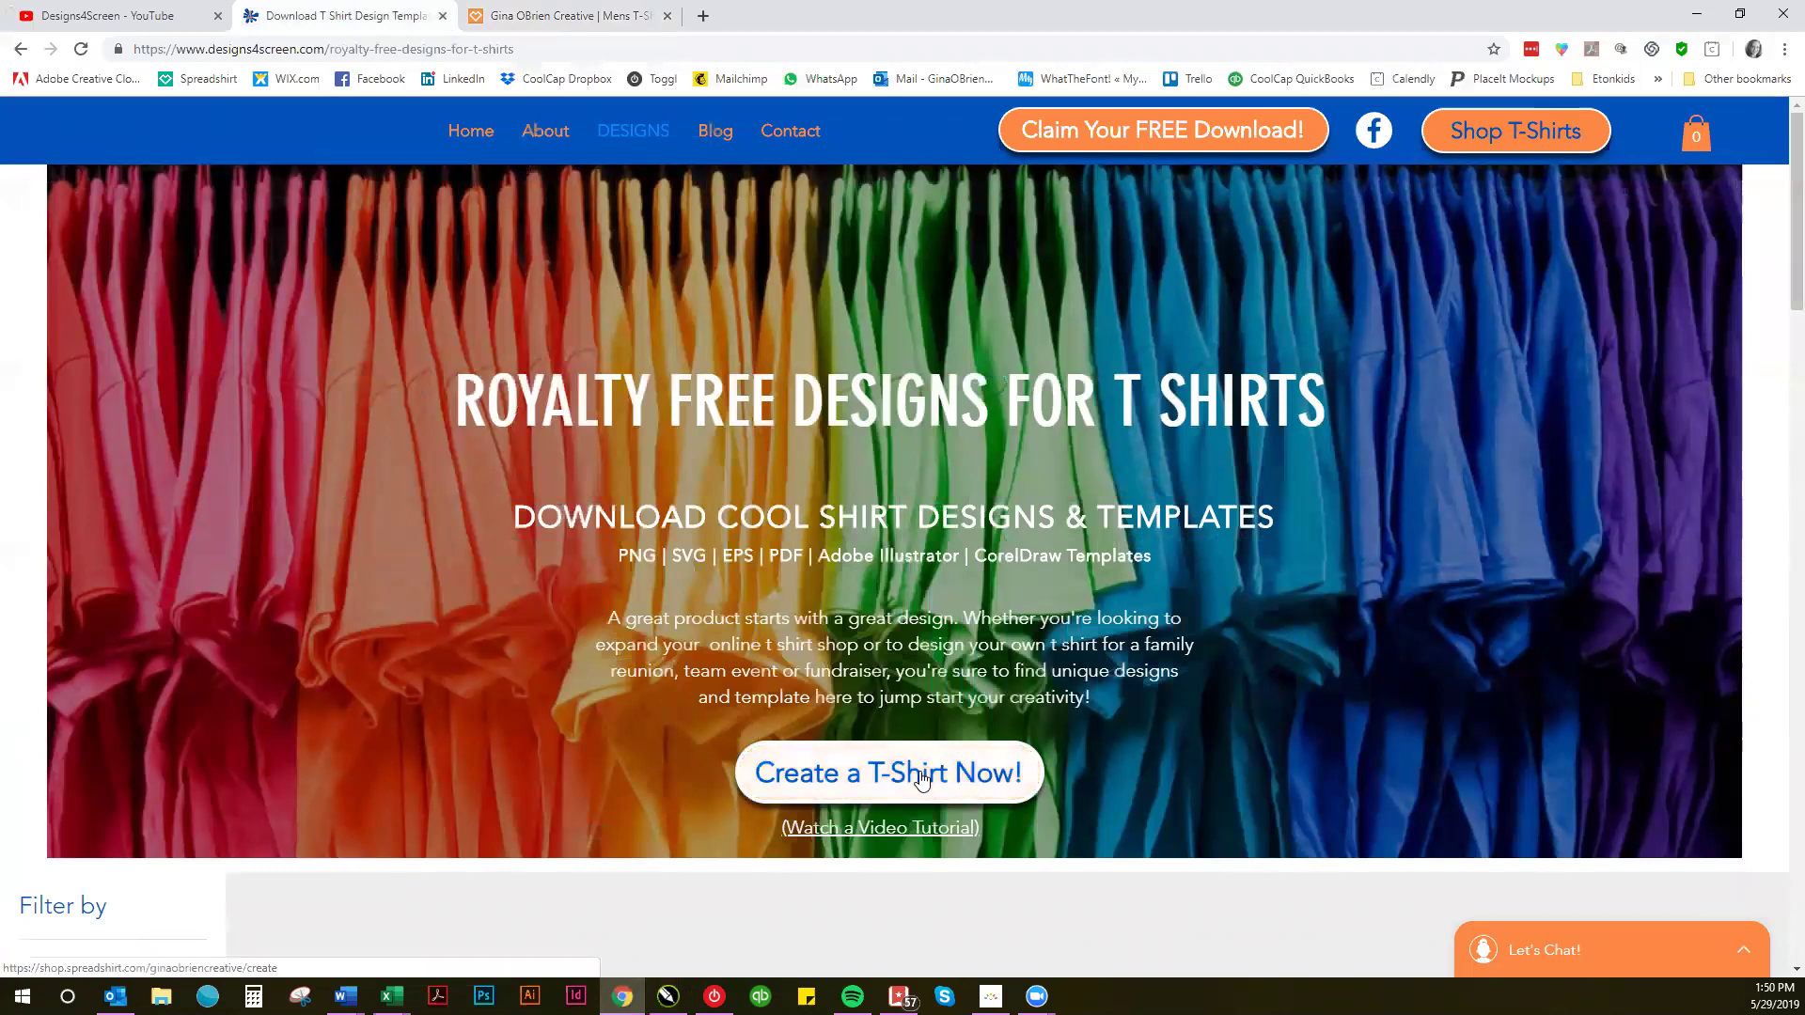
click(571, 16)
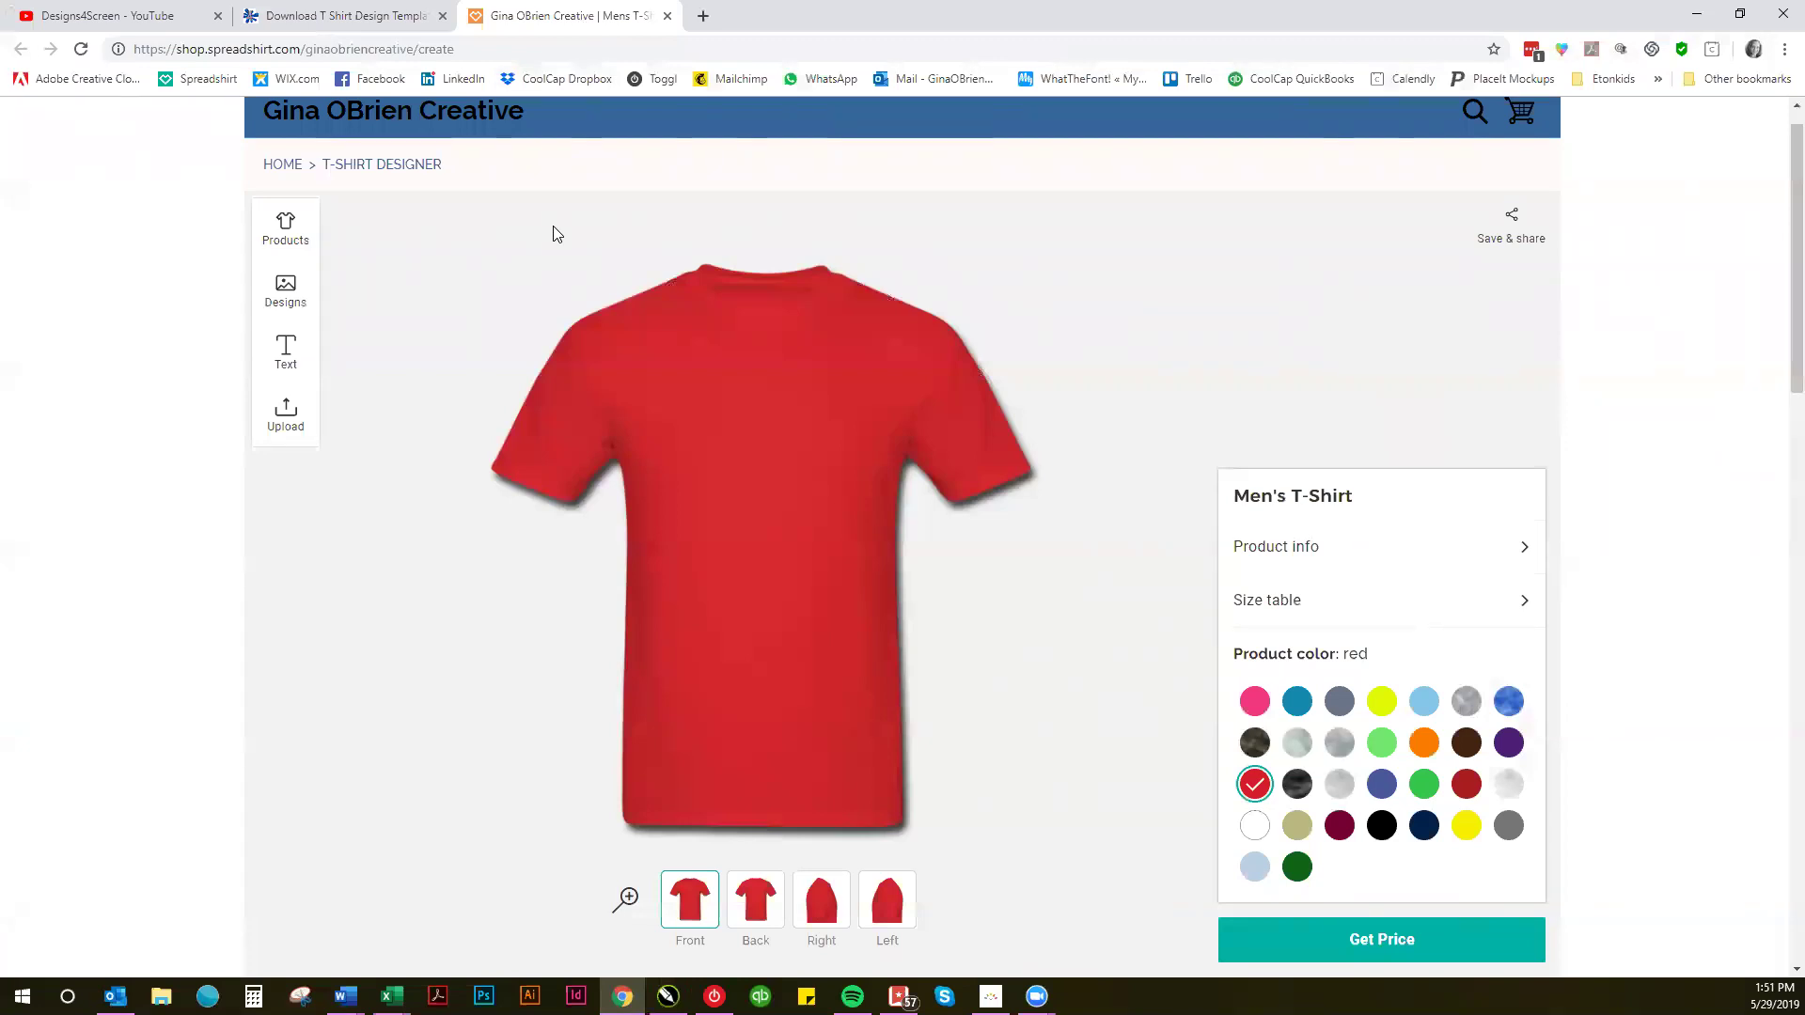
Step: Upload People to Annoy Fam Reunion from the People to Annoy folder, confirming image rights
click(272, 428)
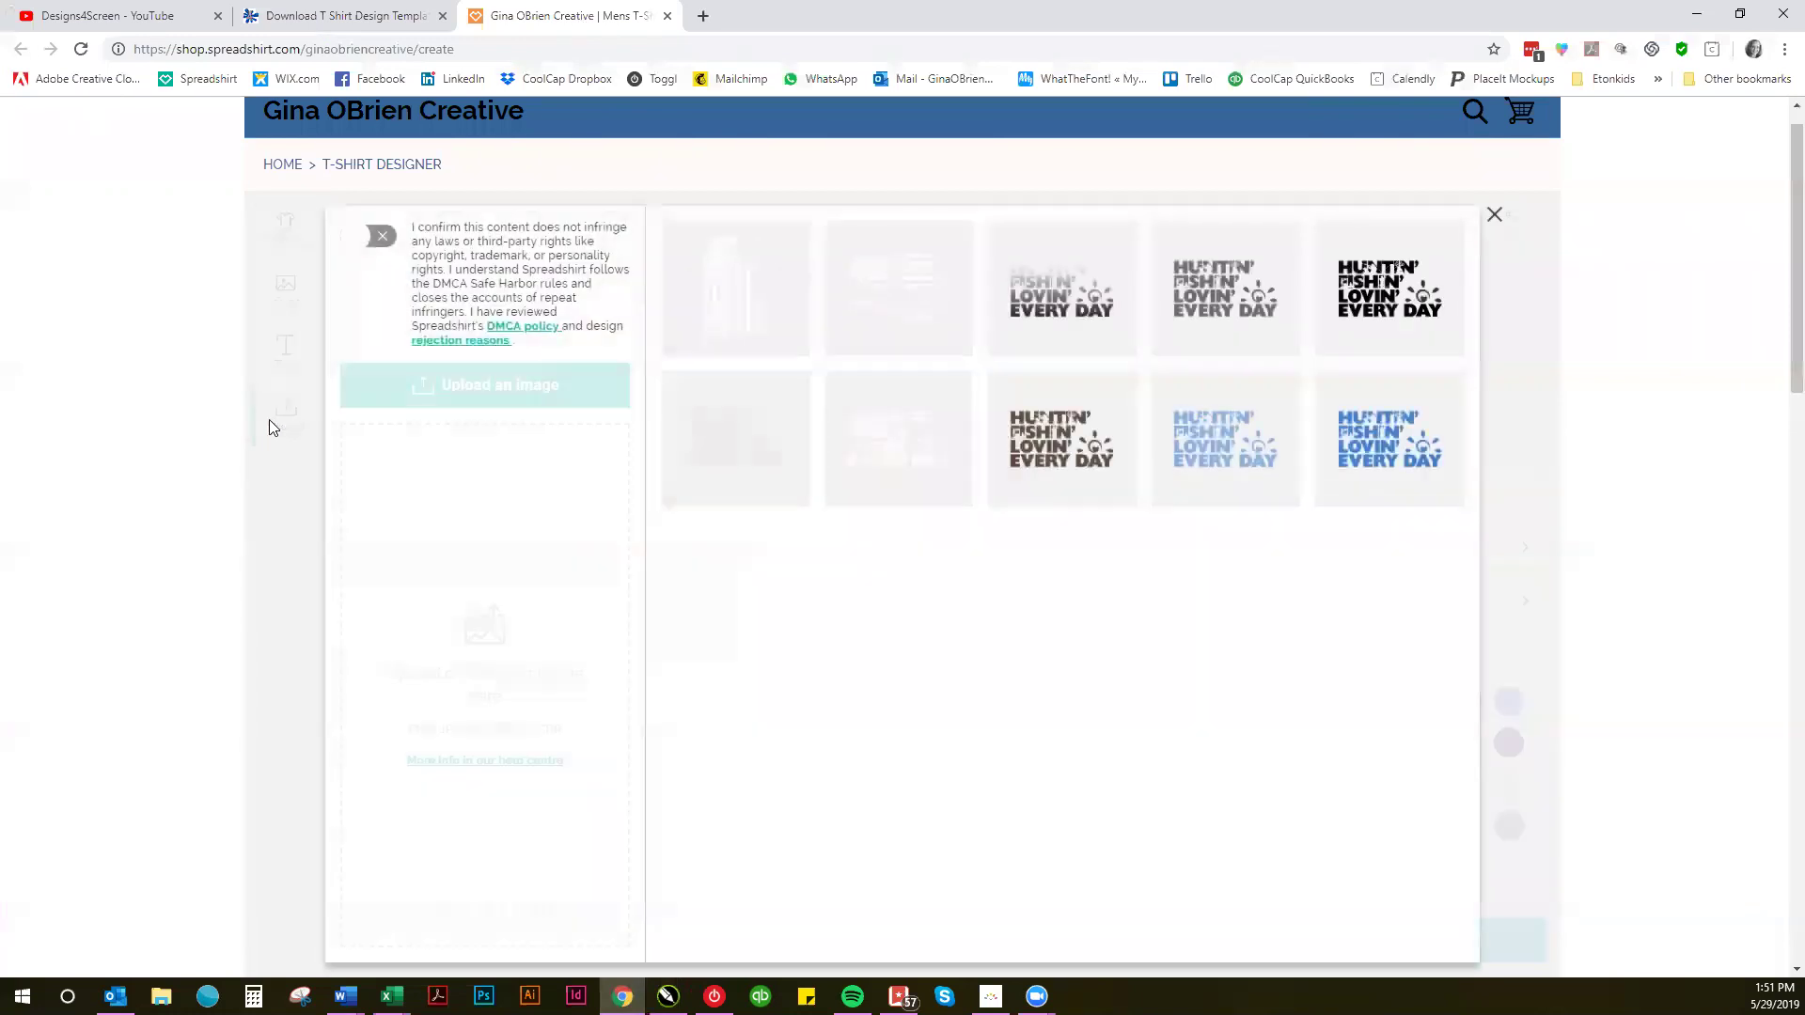
click(385, 238)
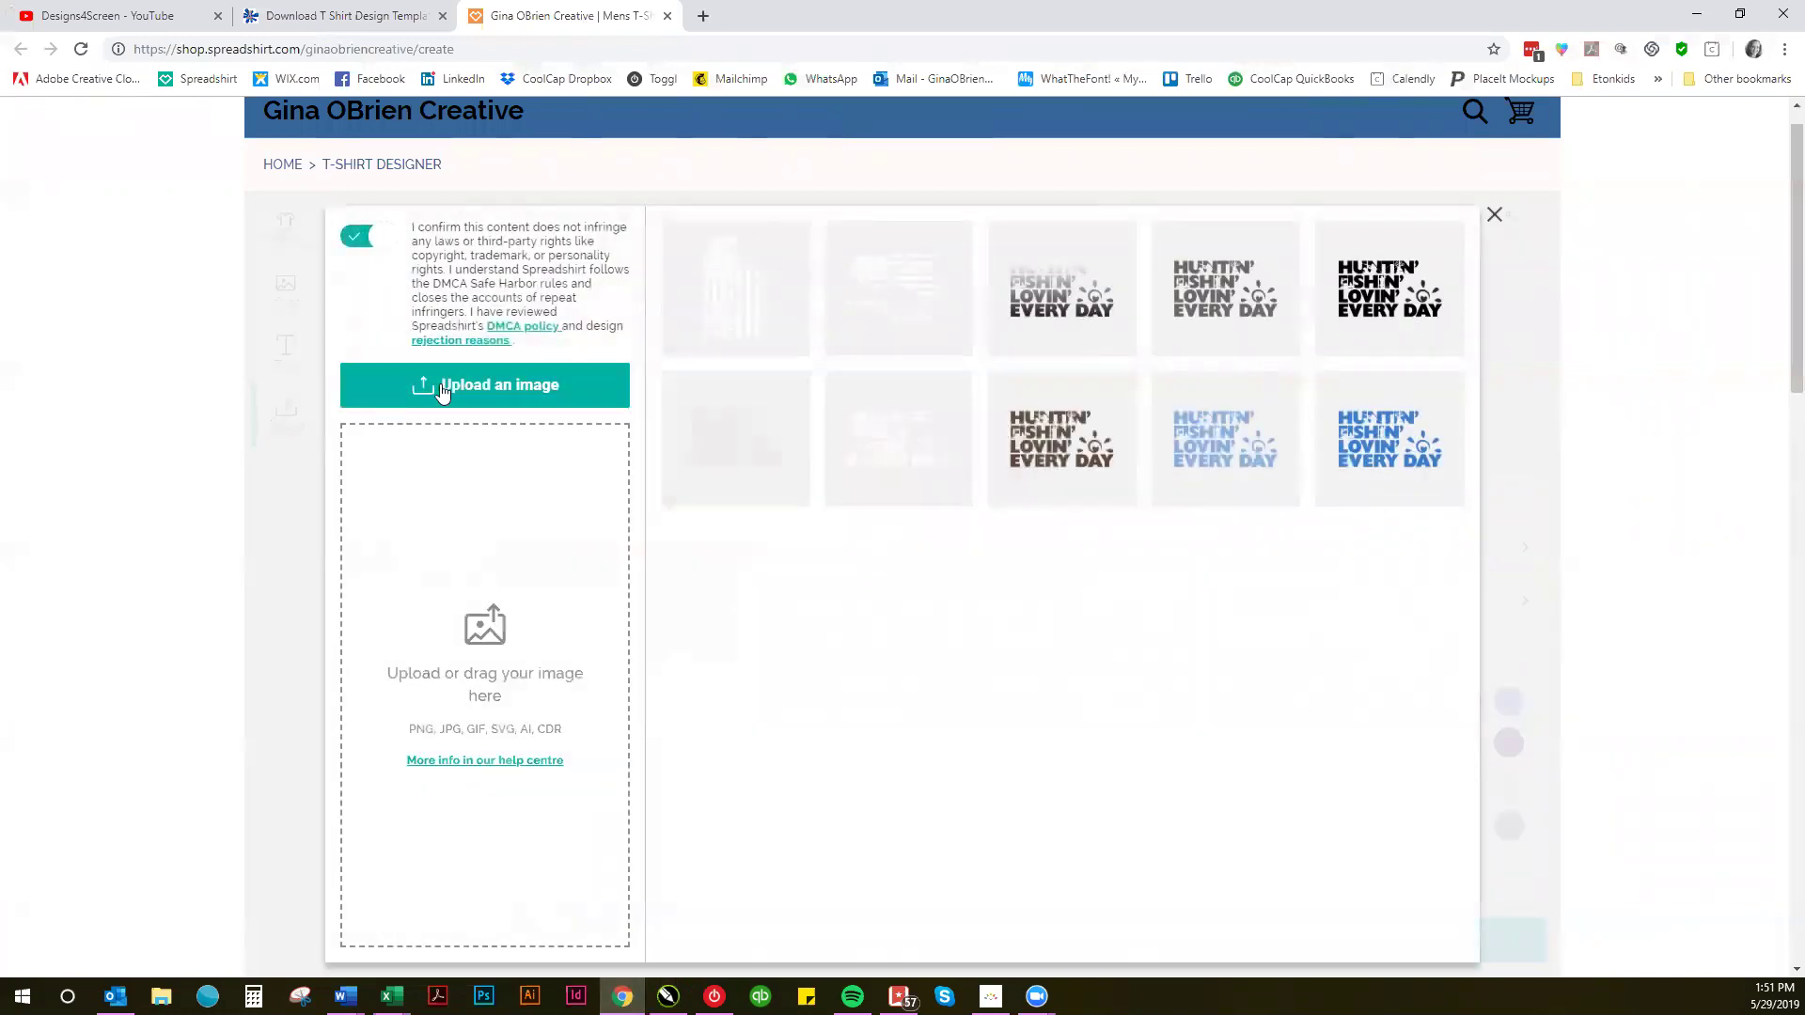
click(488, 393)
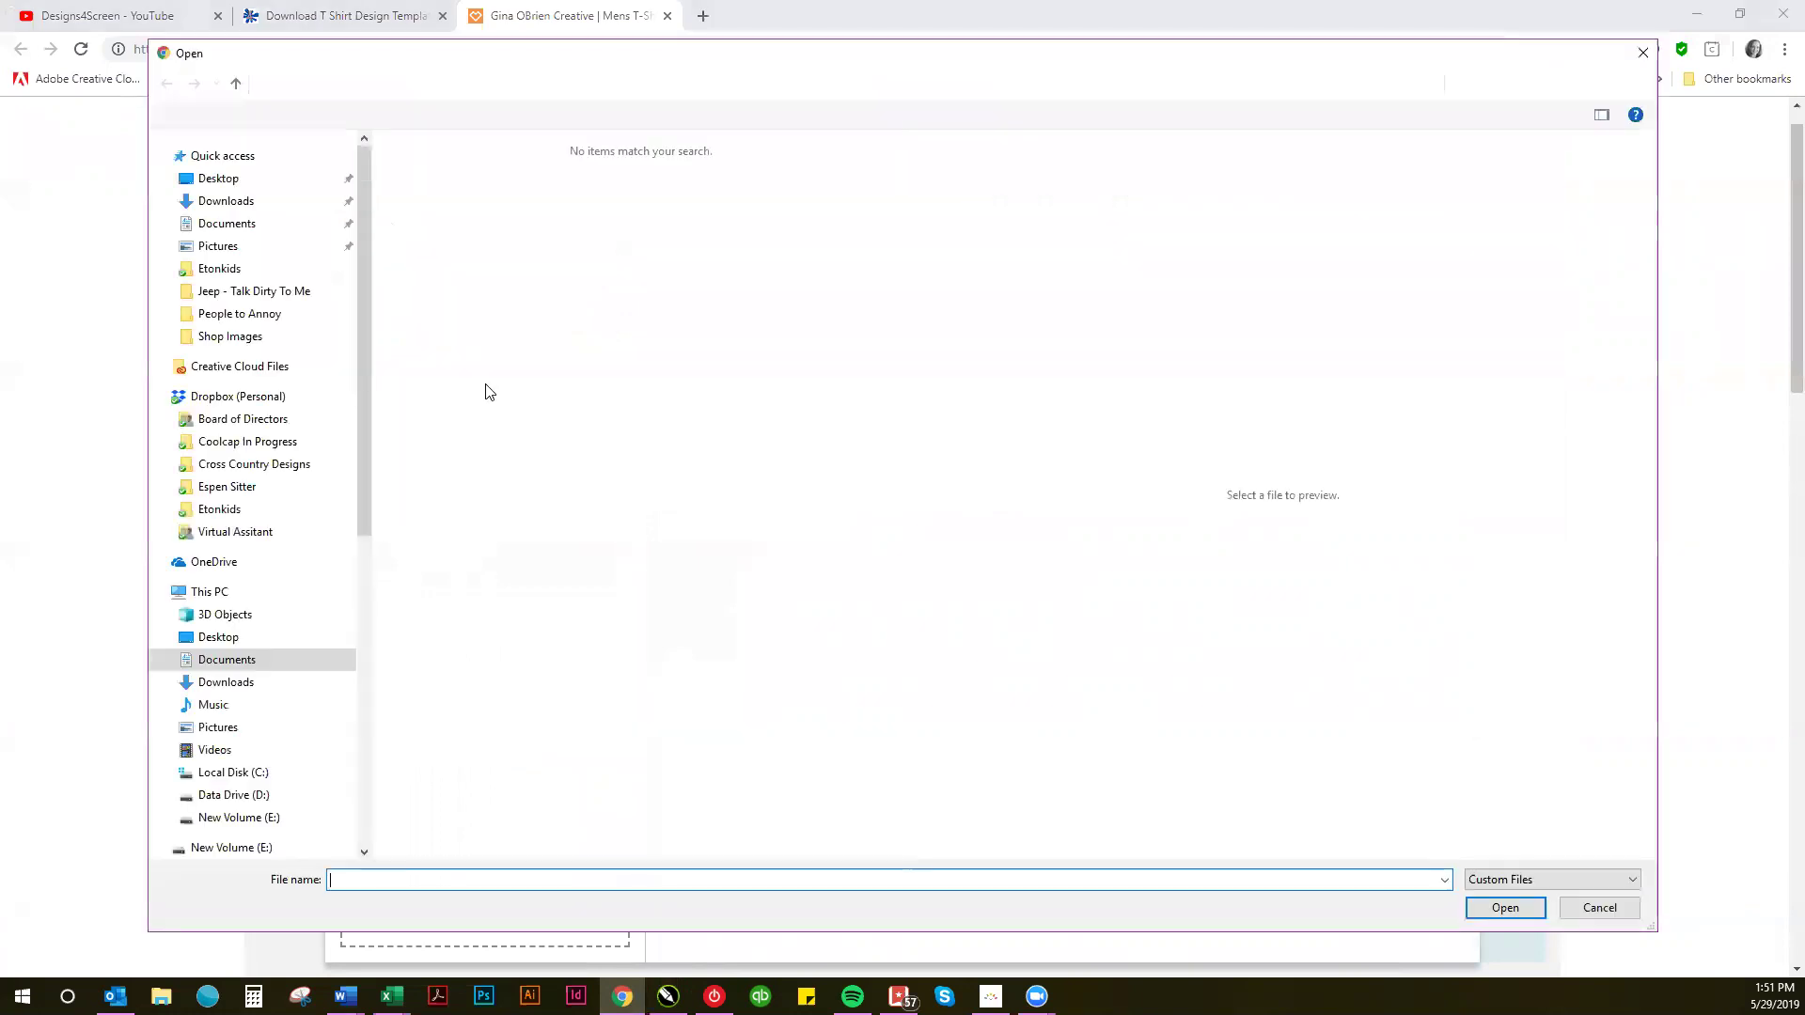
click(230, 320)
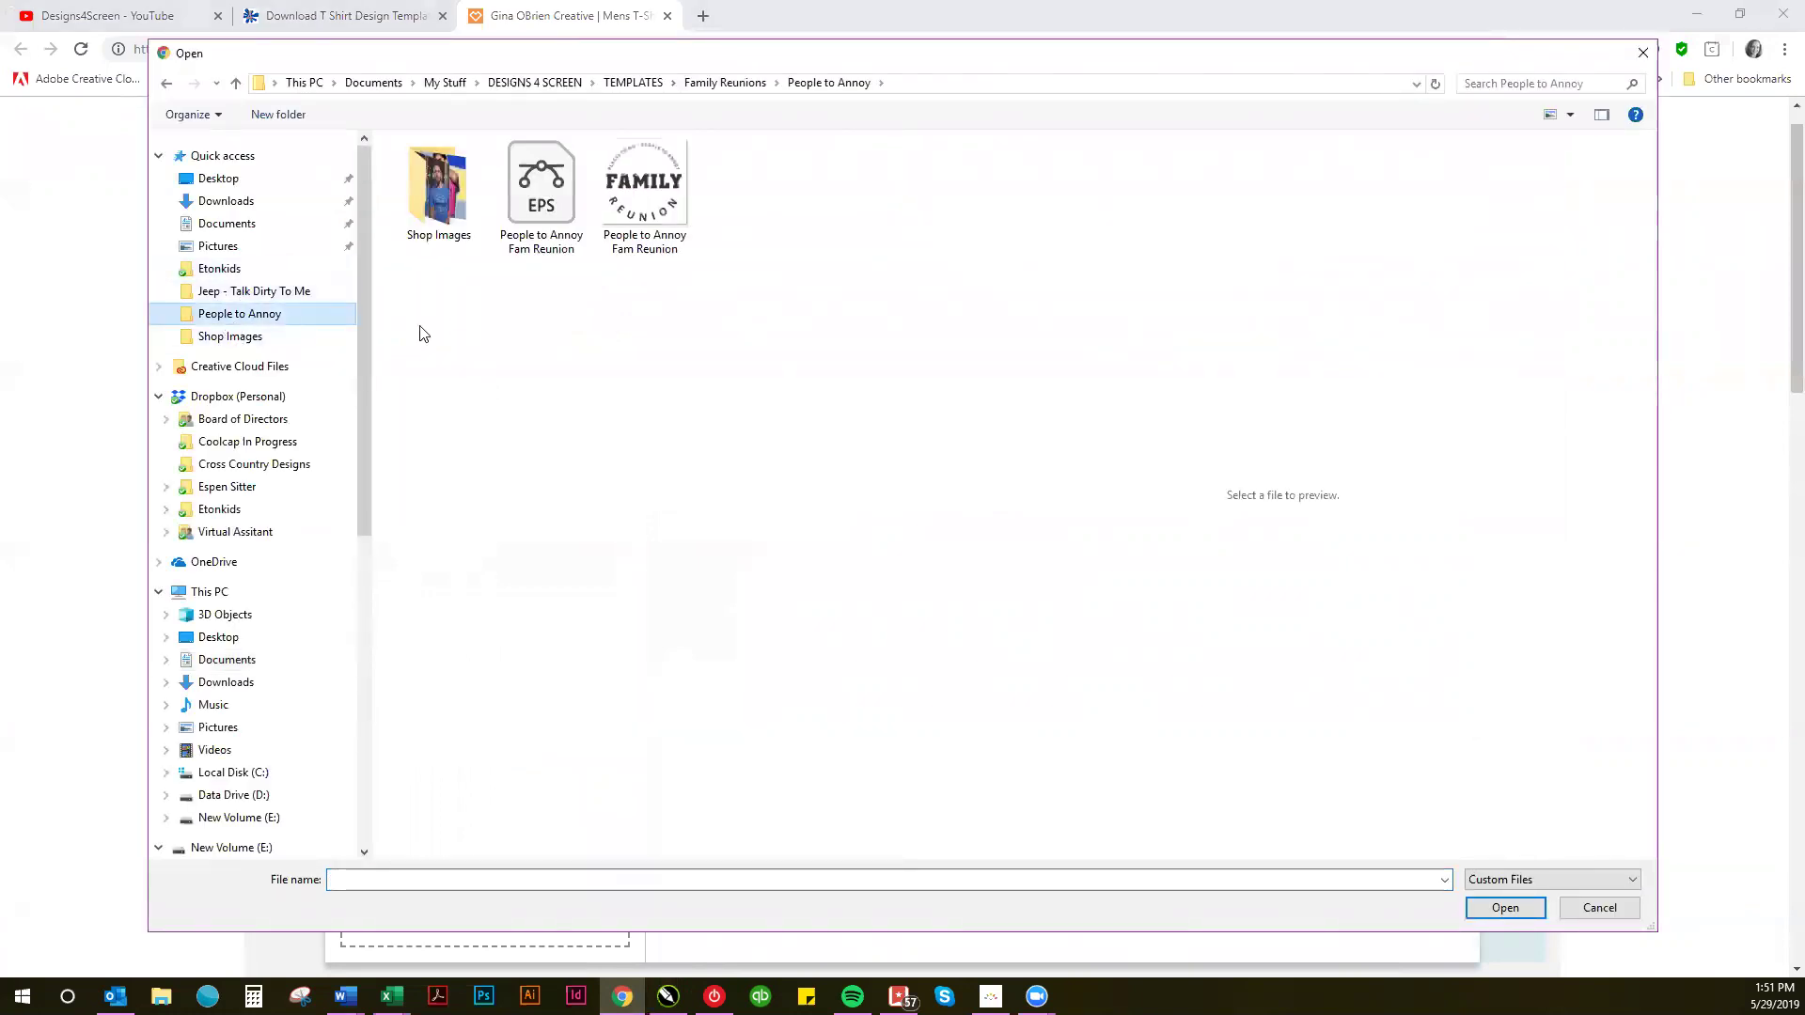
click(671, 179)
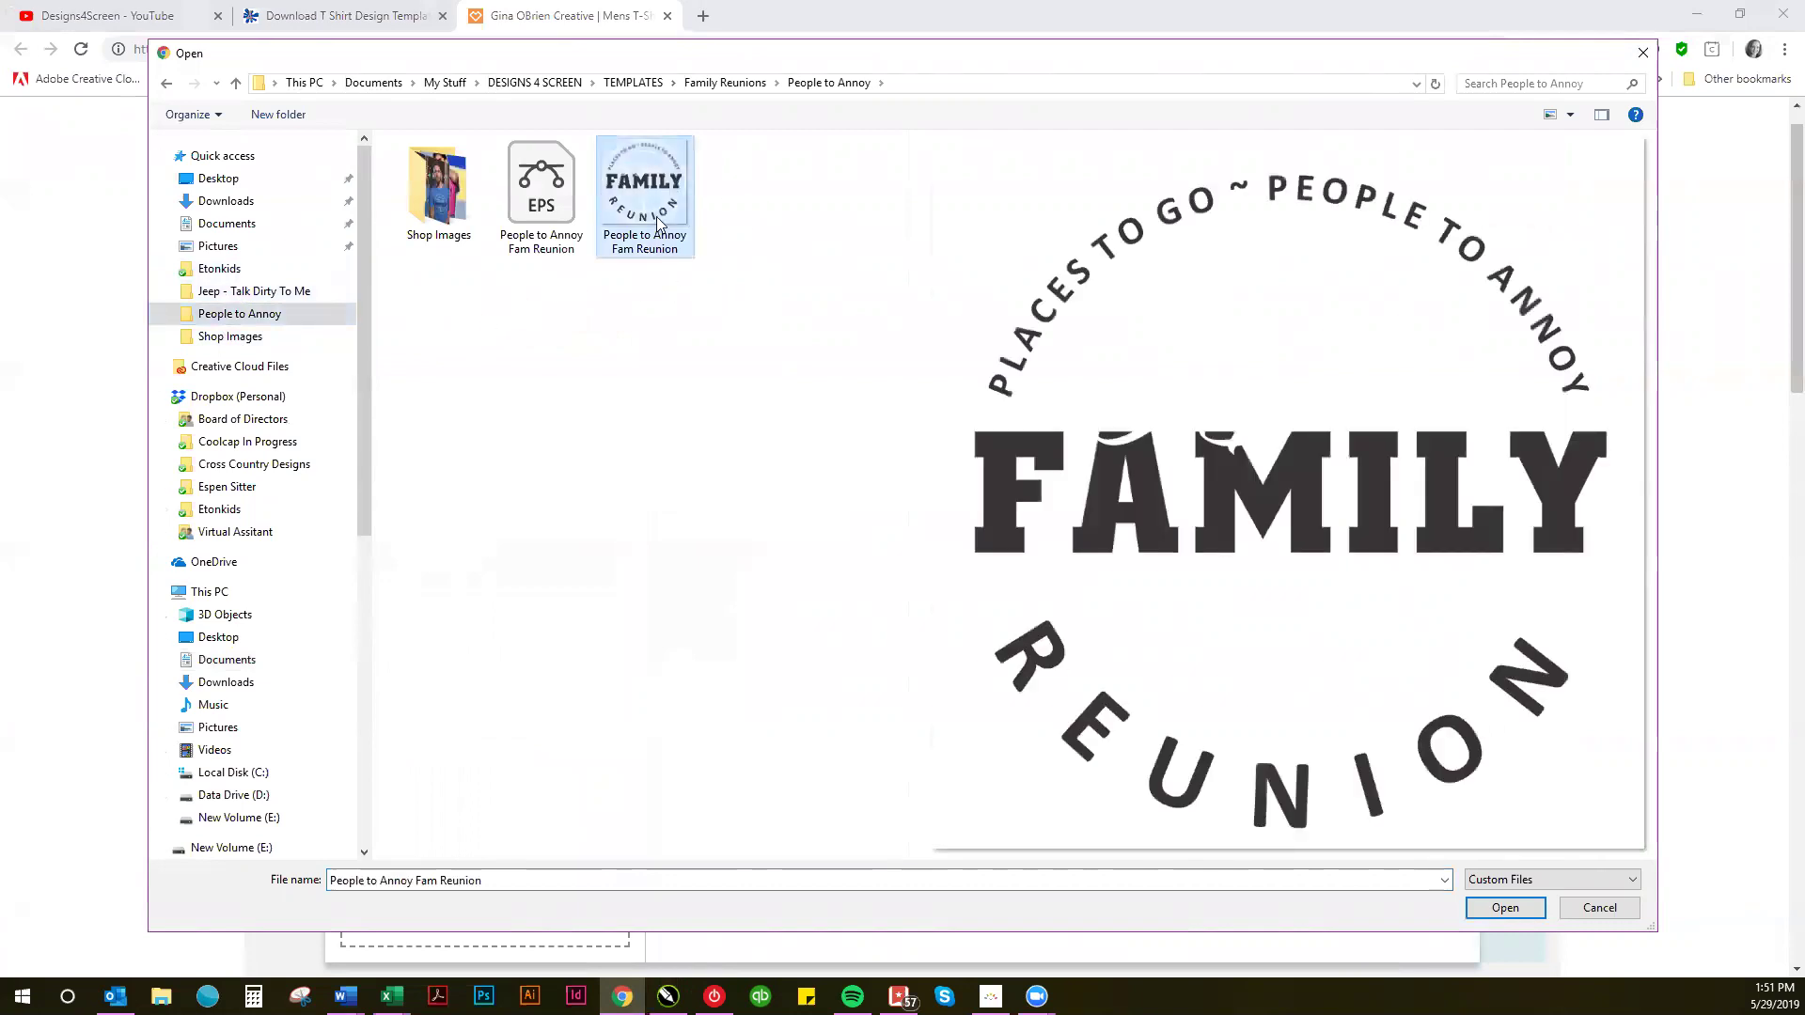
click(1502, 909)
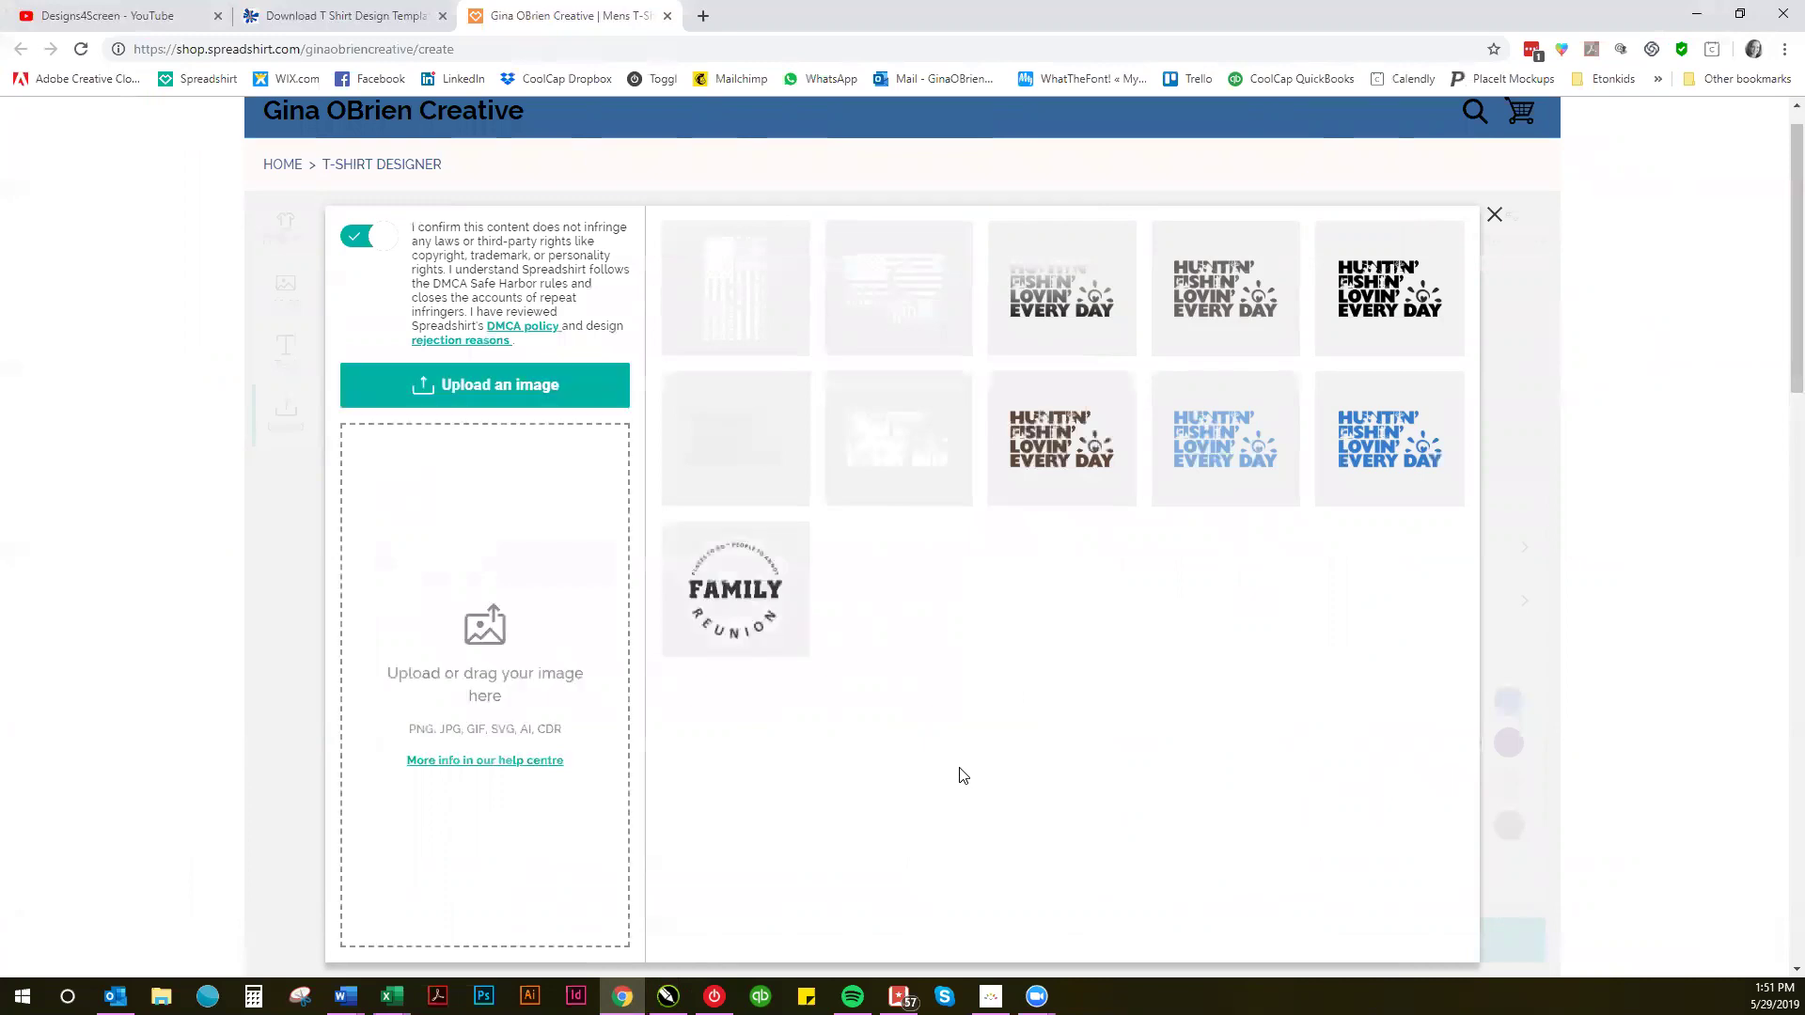
Step: Add the Family Reunion design to the shirt front, enlarge it beyond 10.94 in and centre it
click(766, 625)
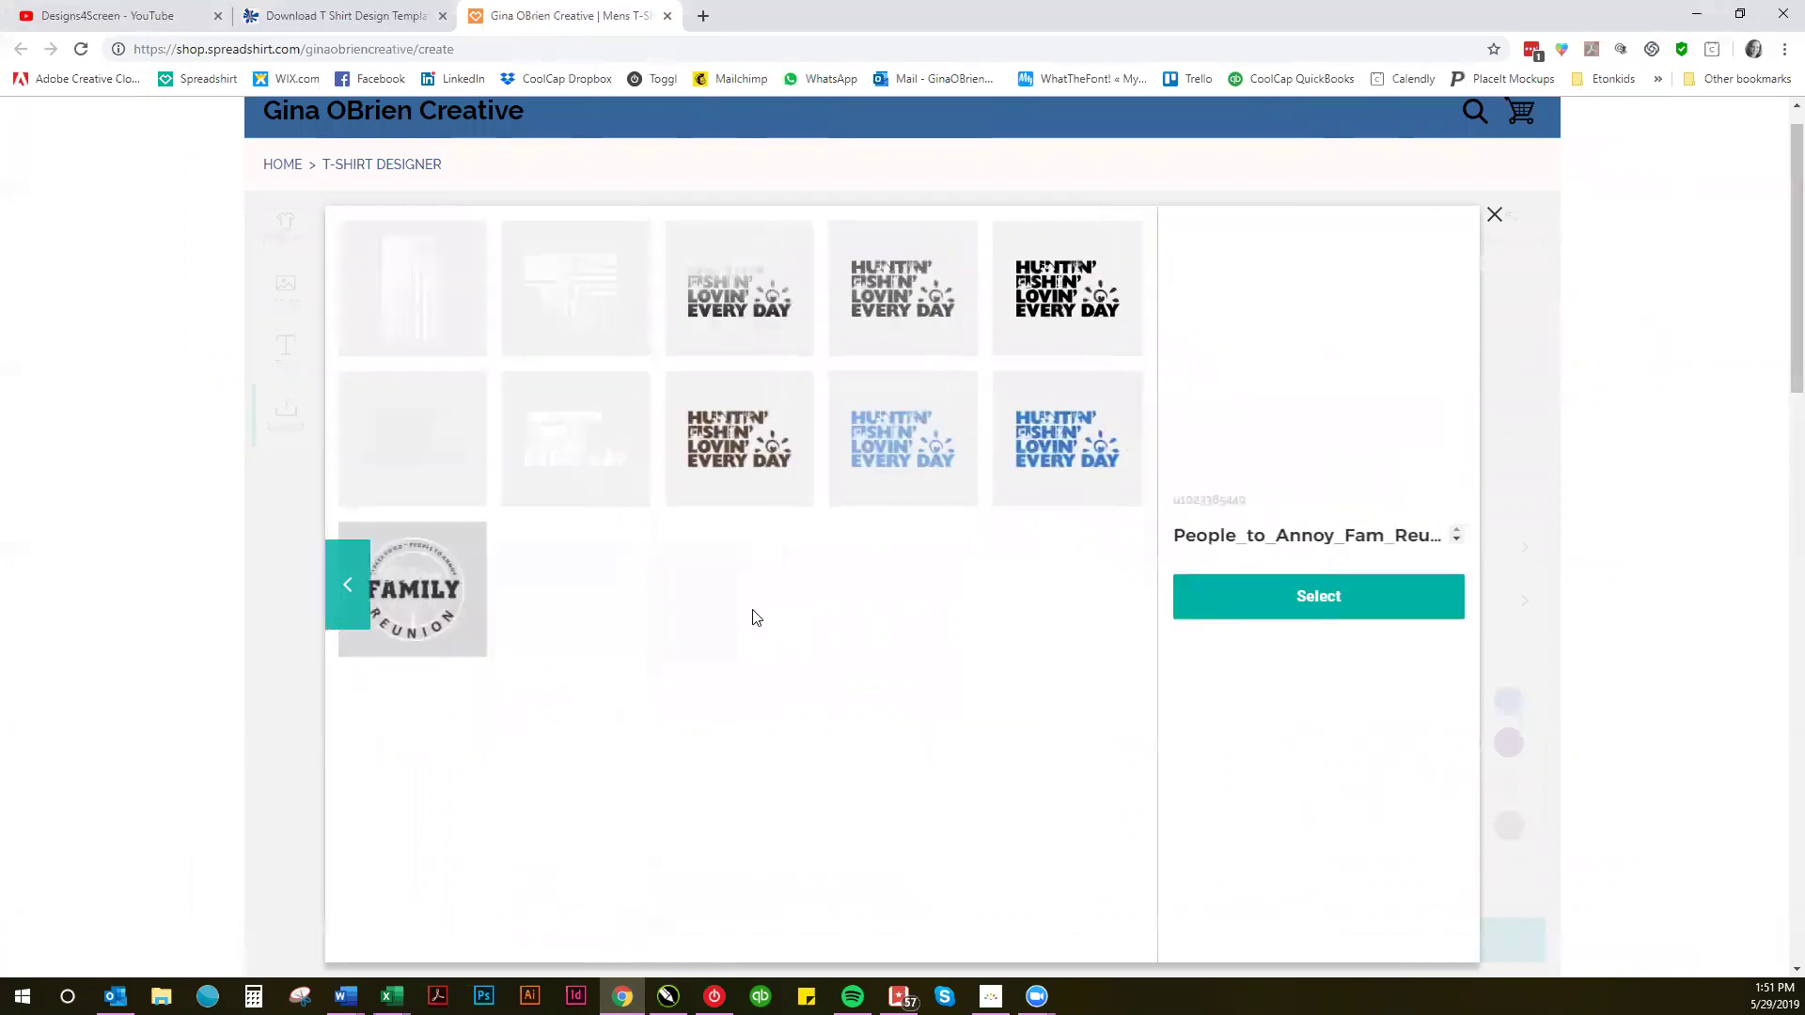
click(1300, 602)
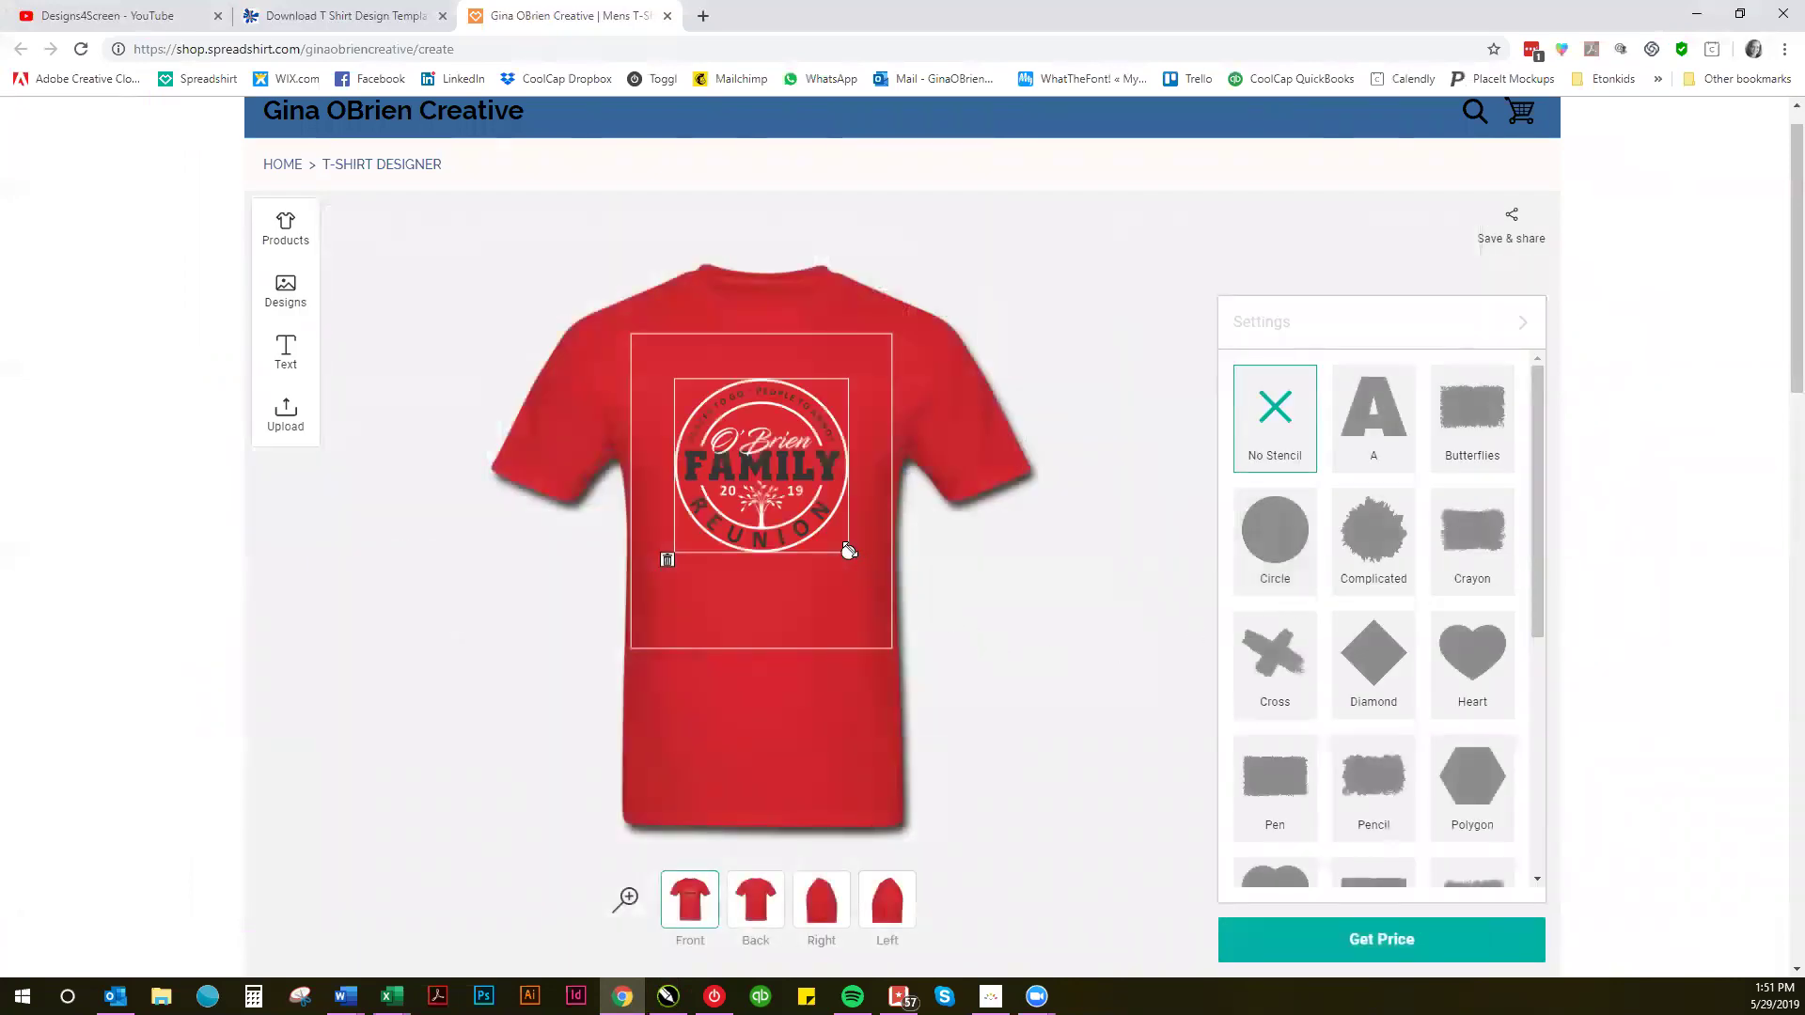
drag(849, 551, 880, 593)
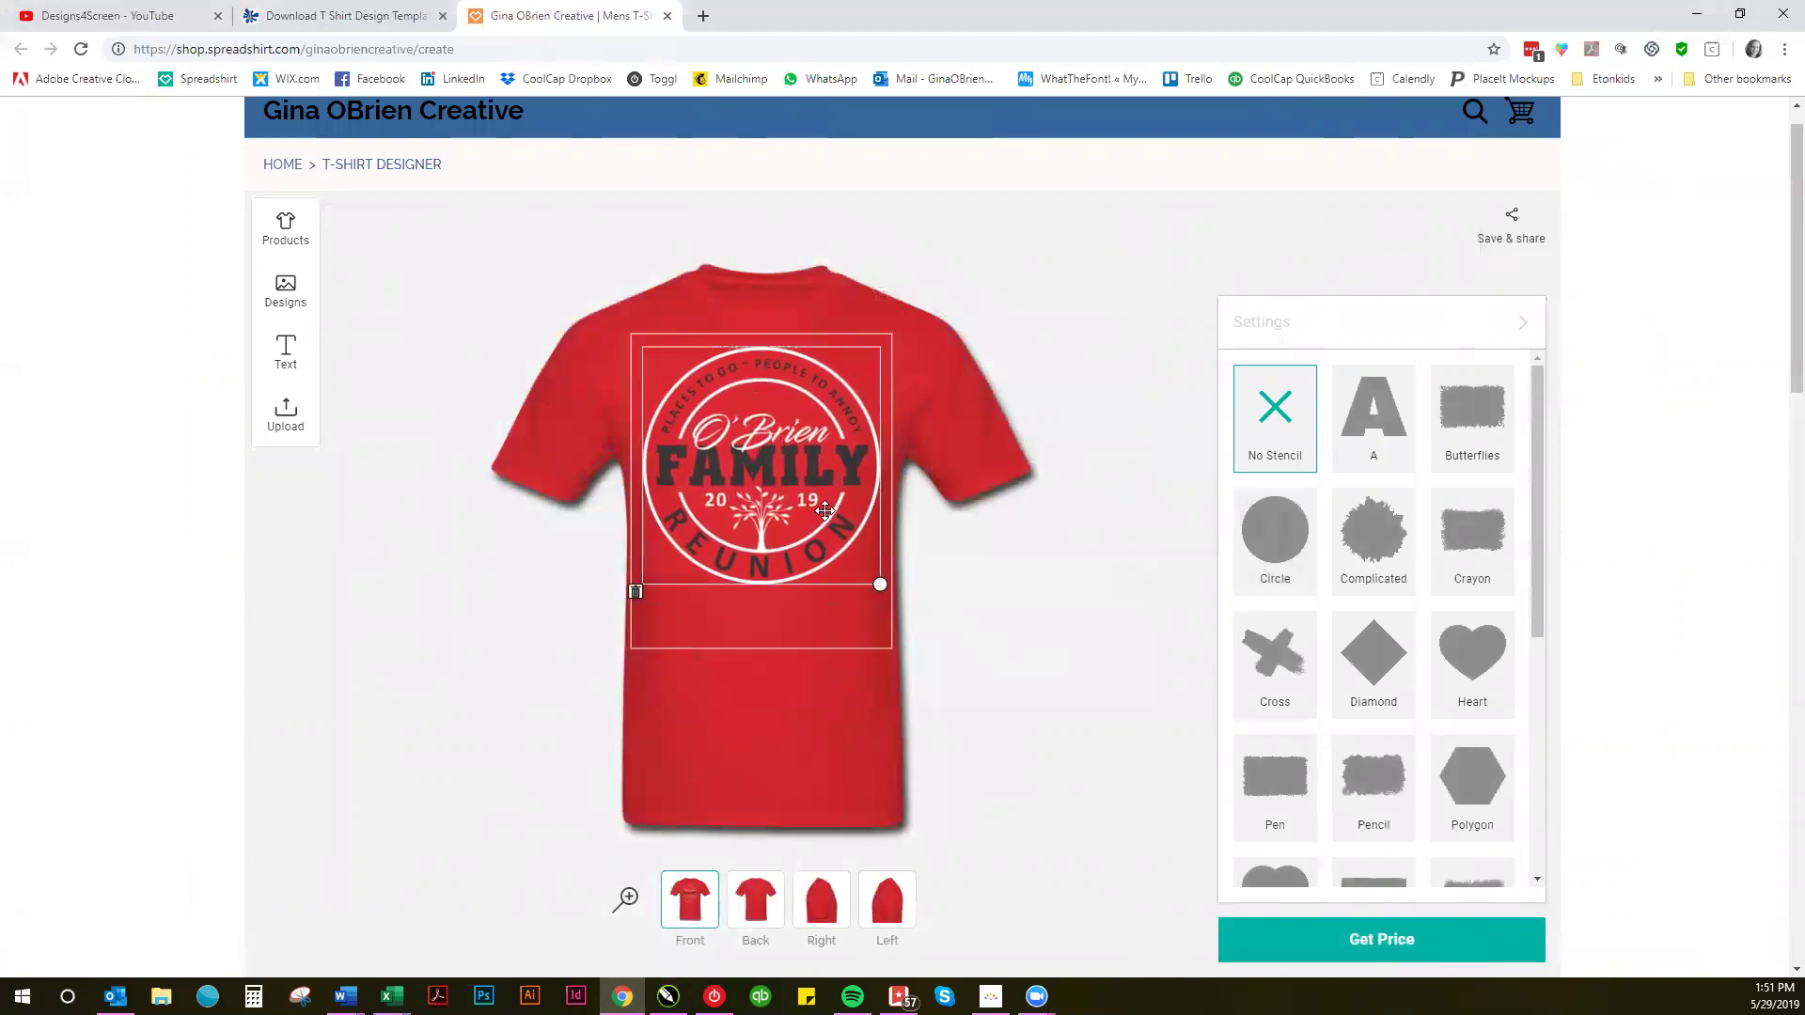
drag(824, 513, 824, 538)
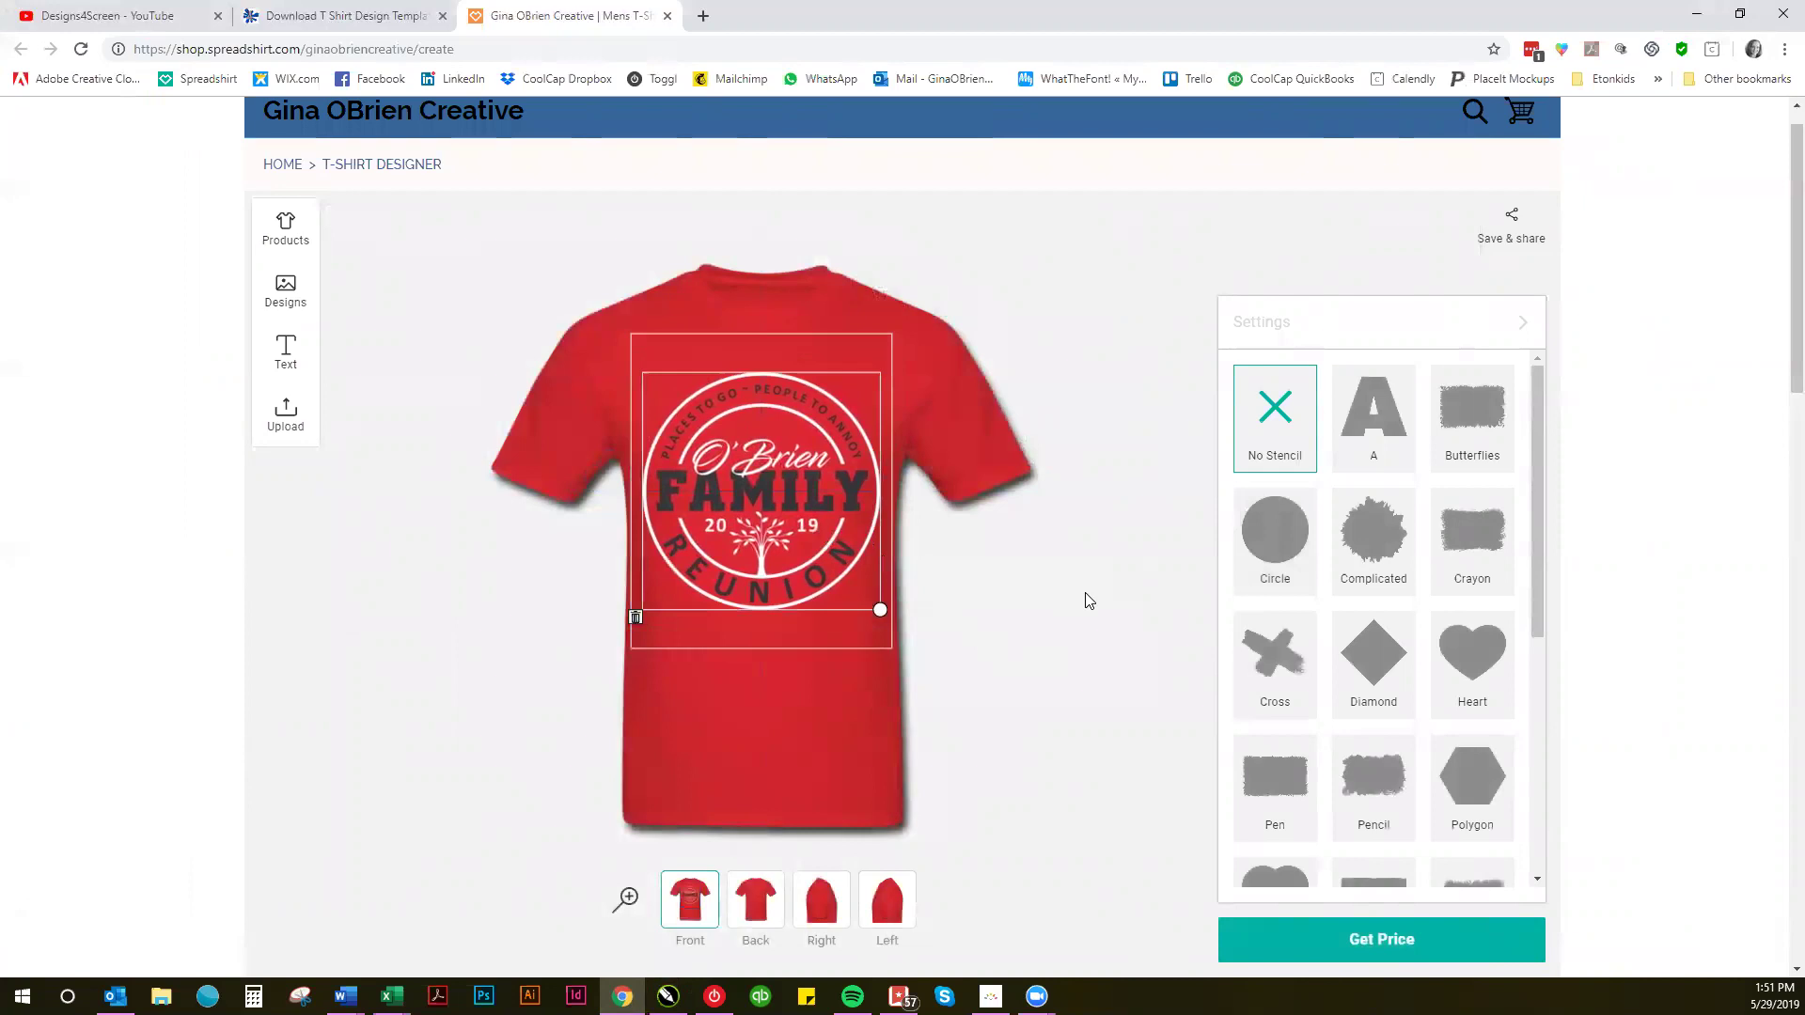
Step: Try turquoise, forest green, mineral royal, denim, bright green and fuchsia shirts, return to red, then open Products
click(1038, 600)
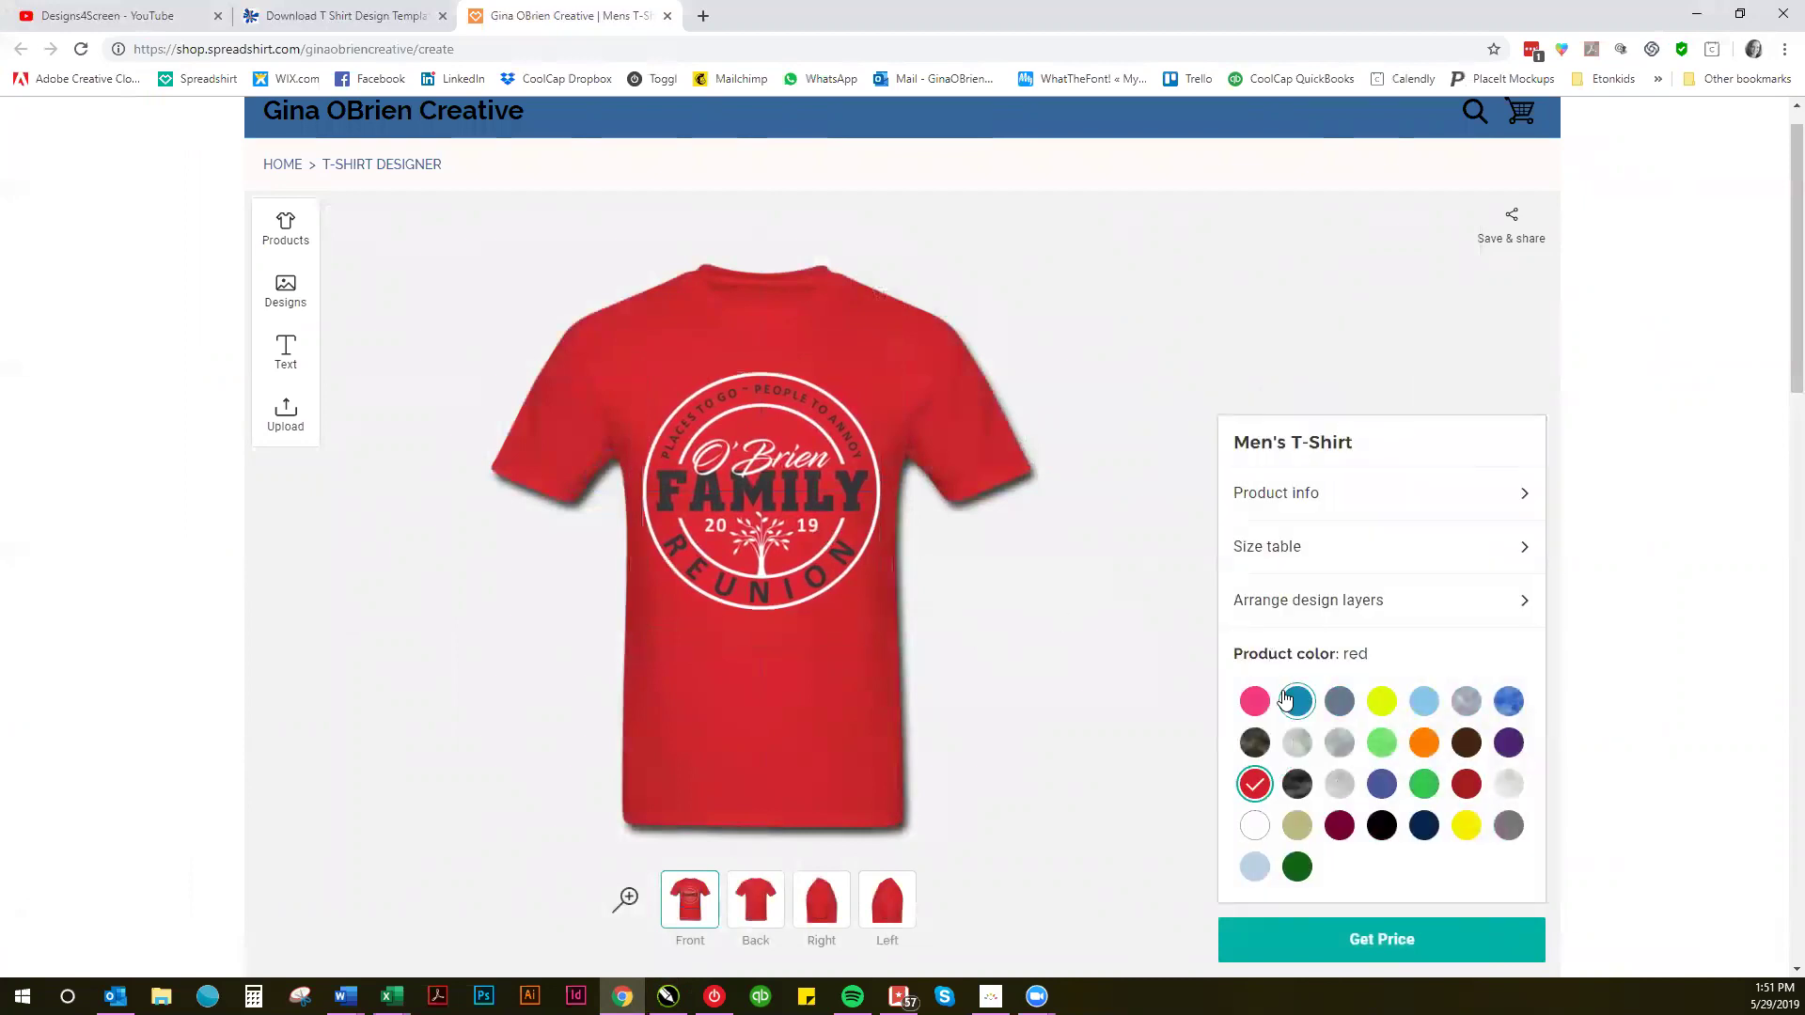
click(1296, 701)
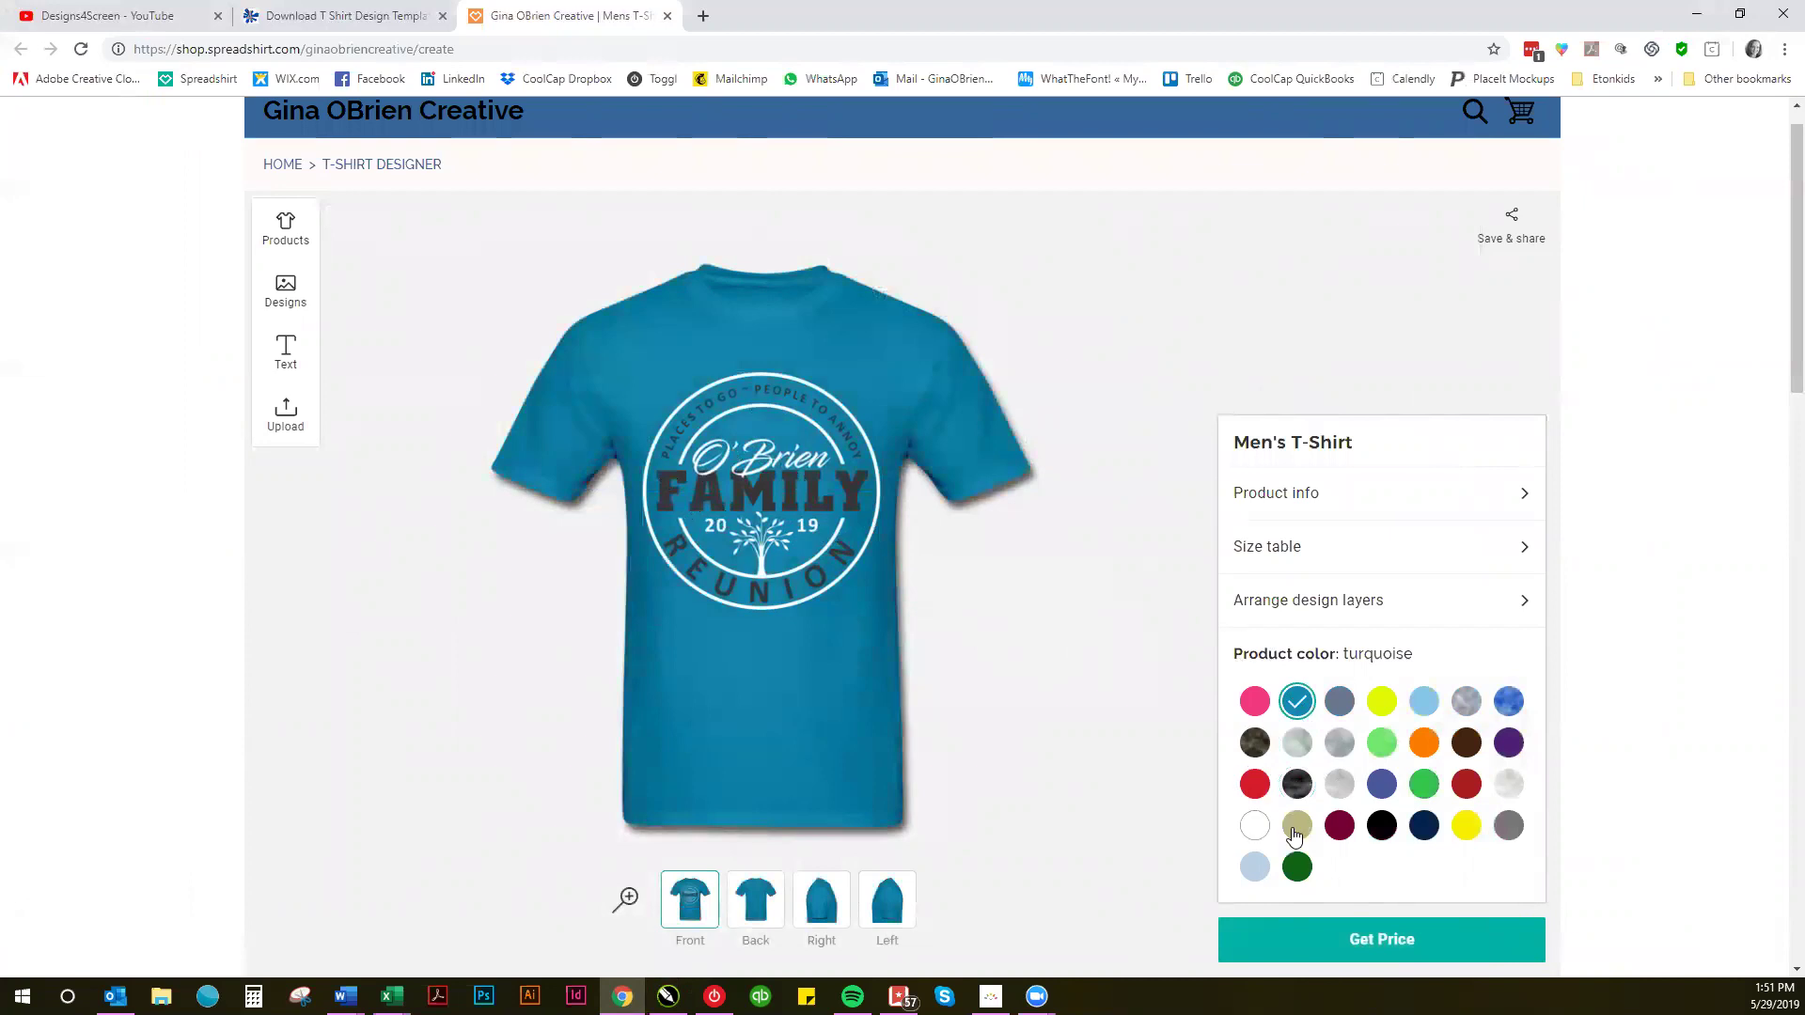
click(1299, 869)
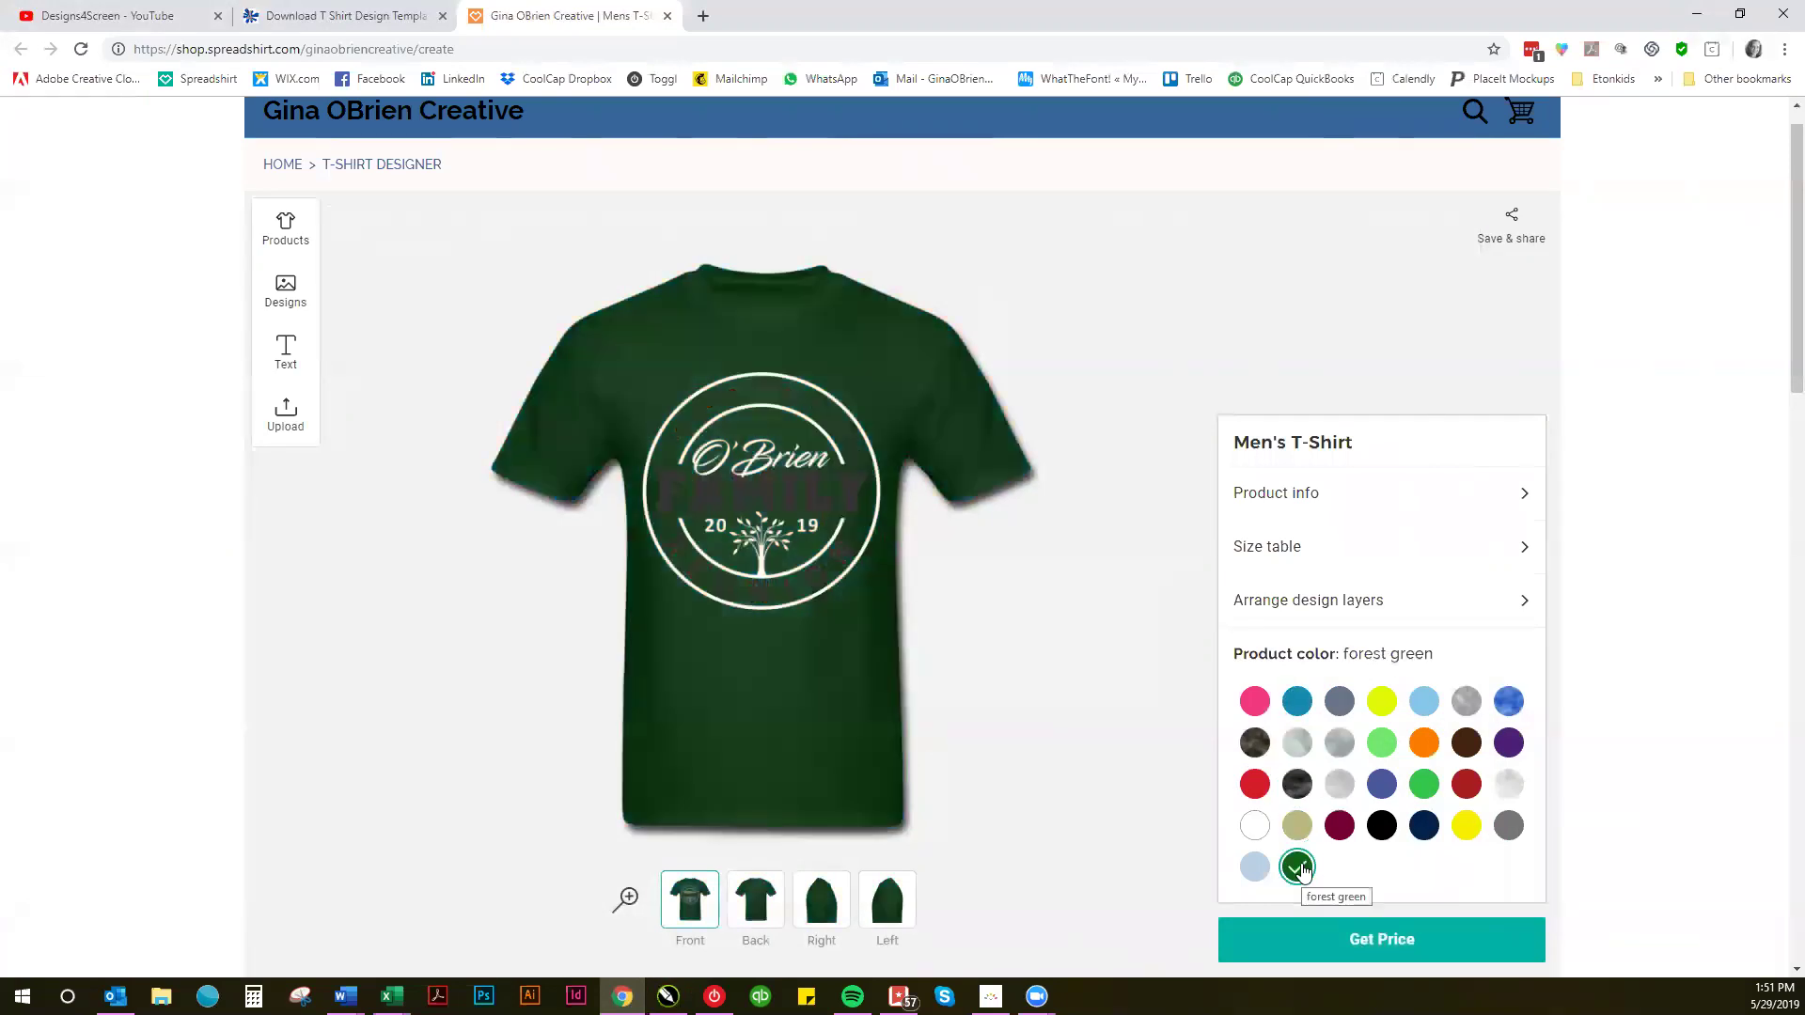
click(1507, 704)
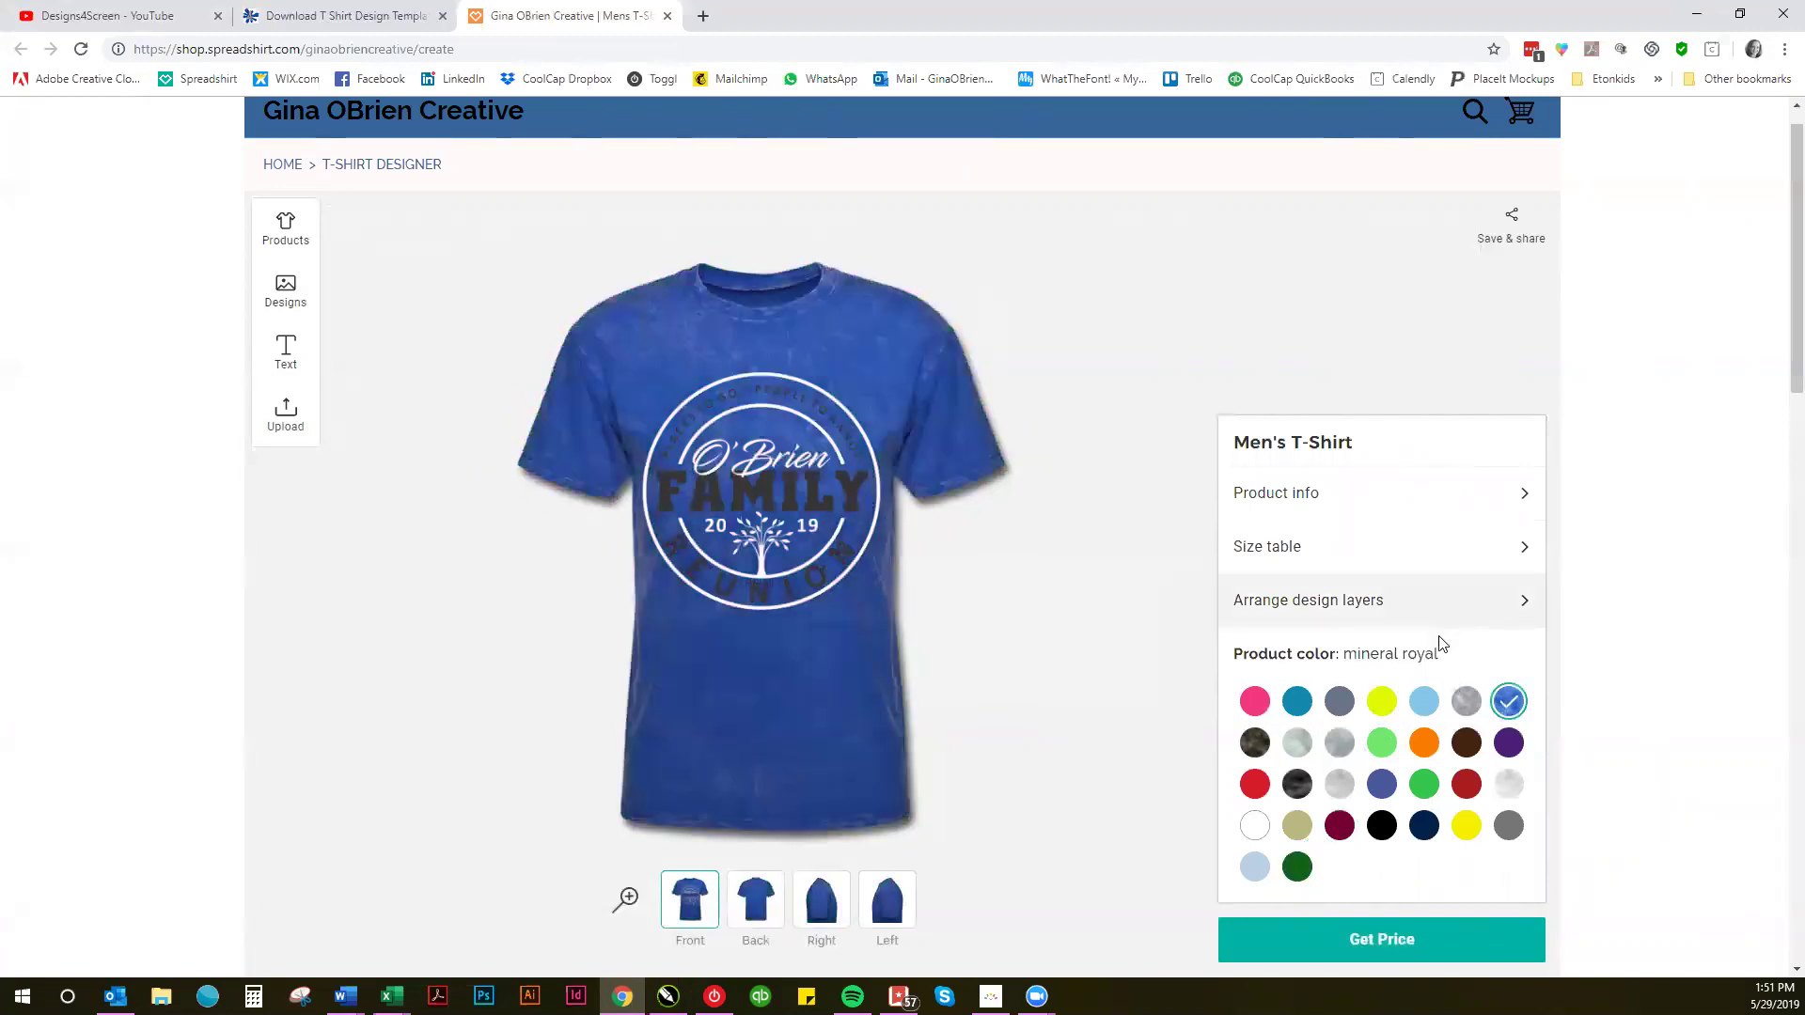
click(1342, 705)
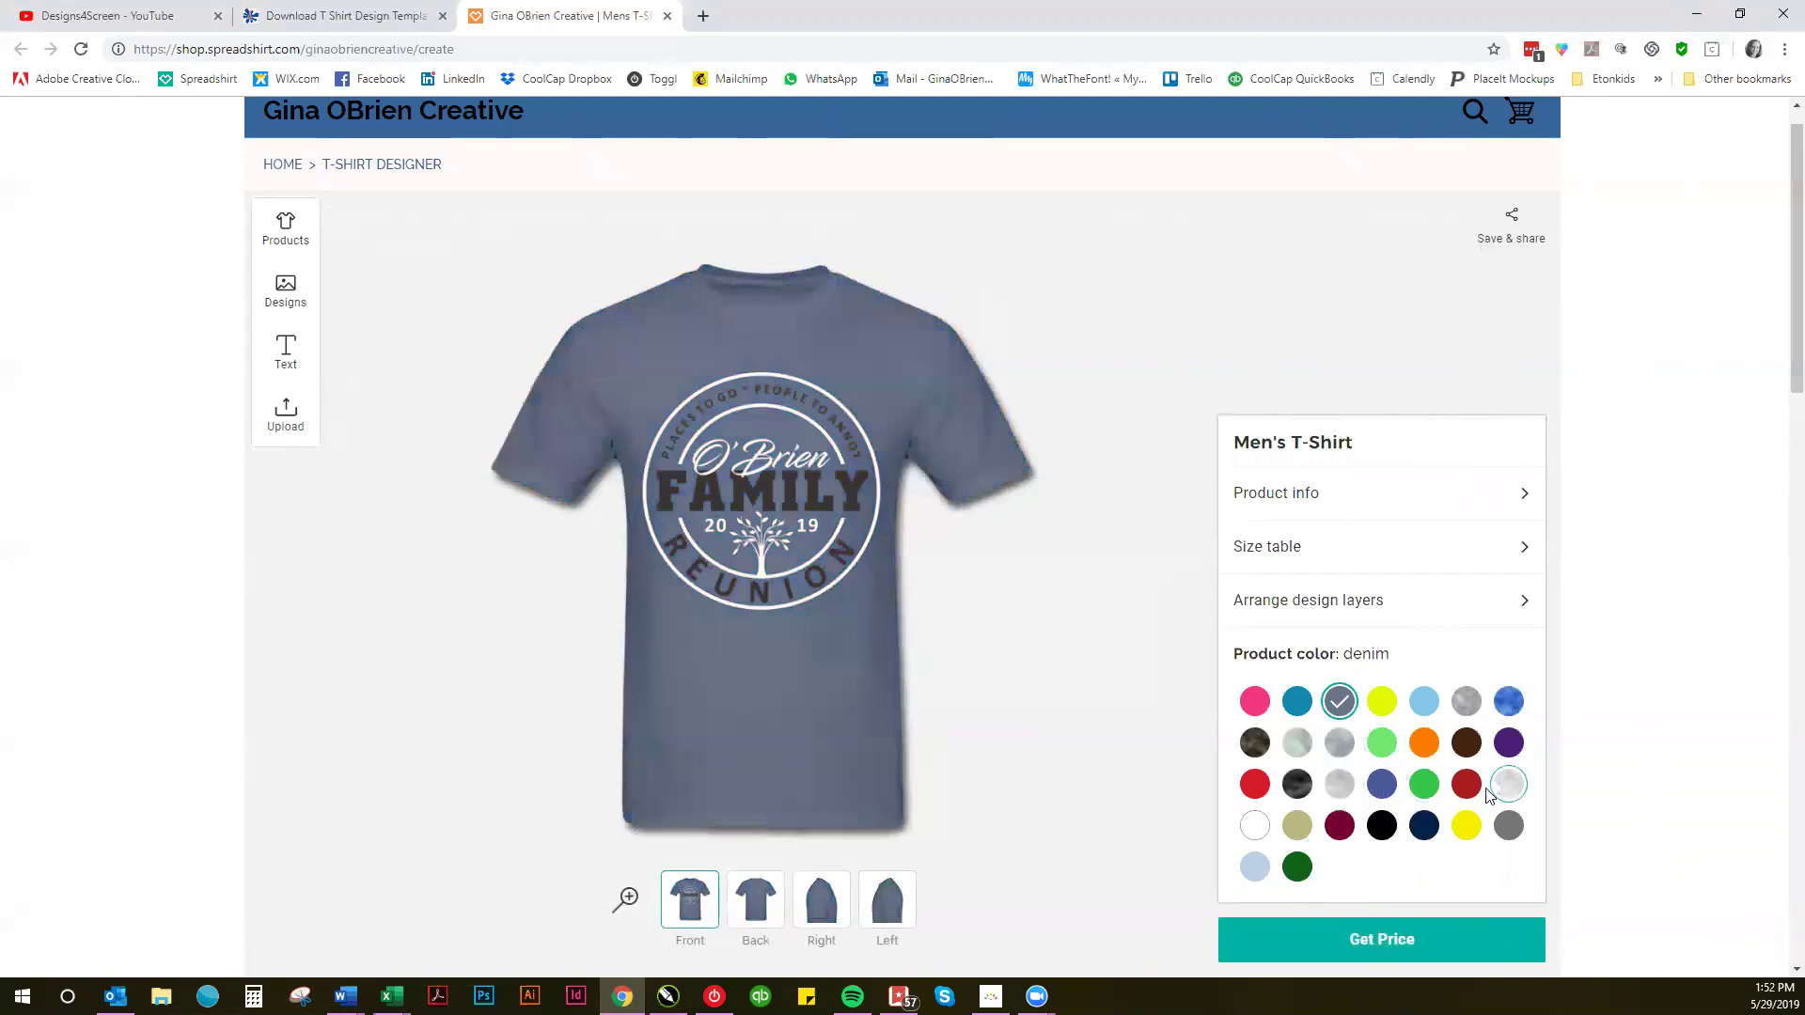
click(1427, 793)
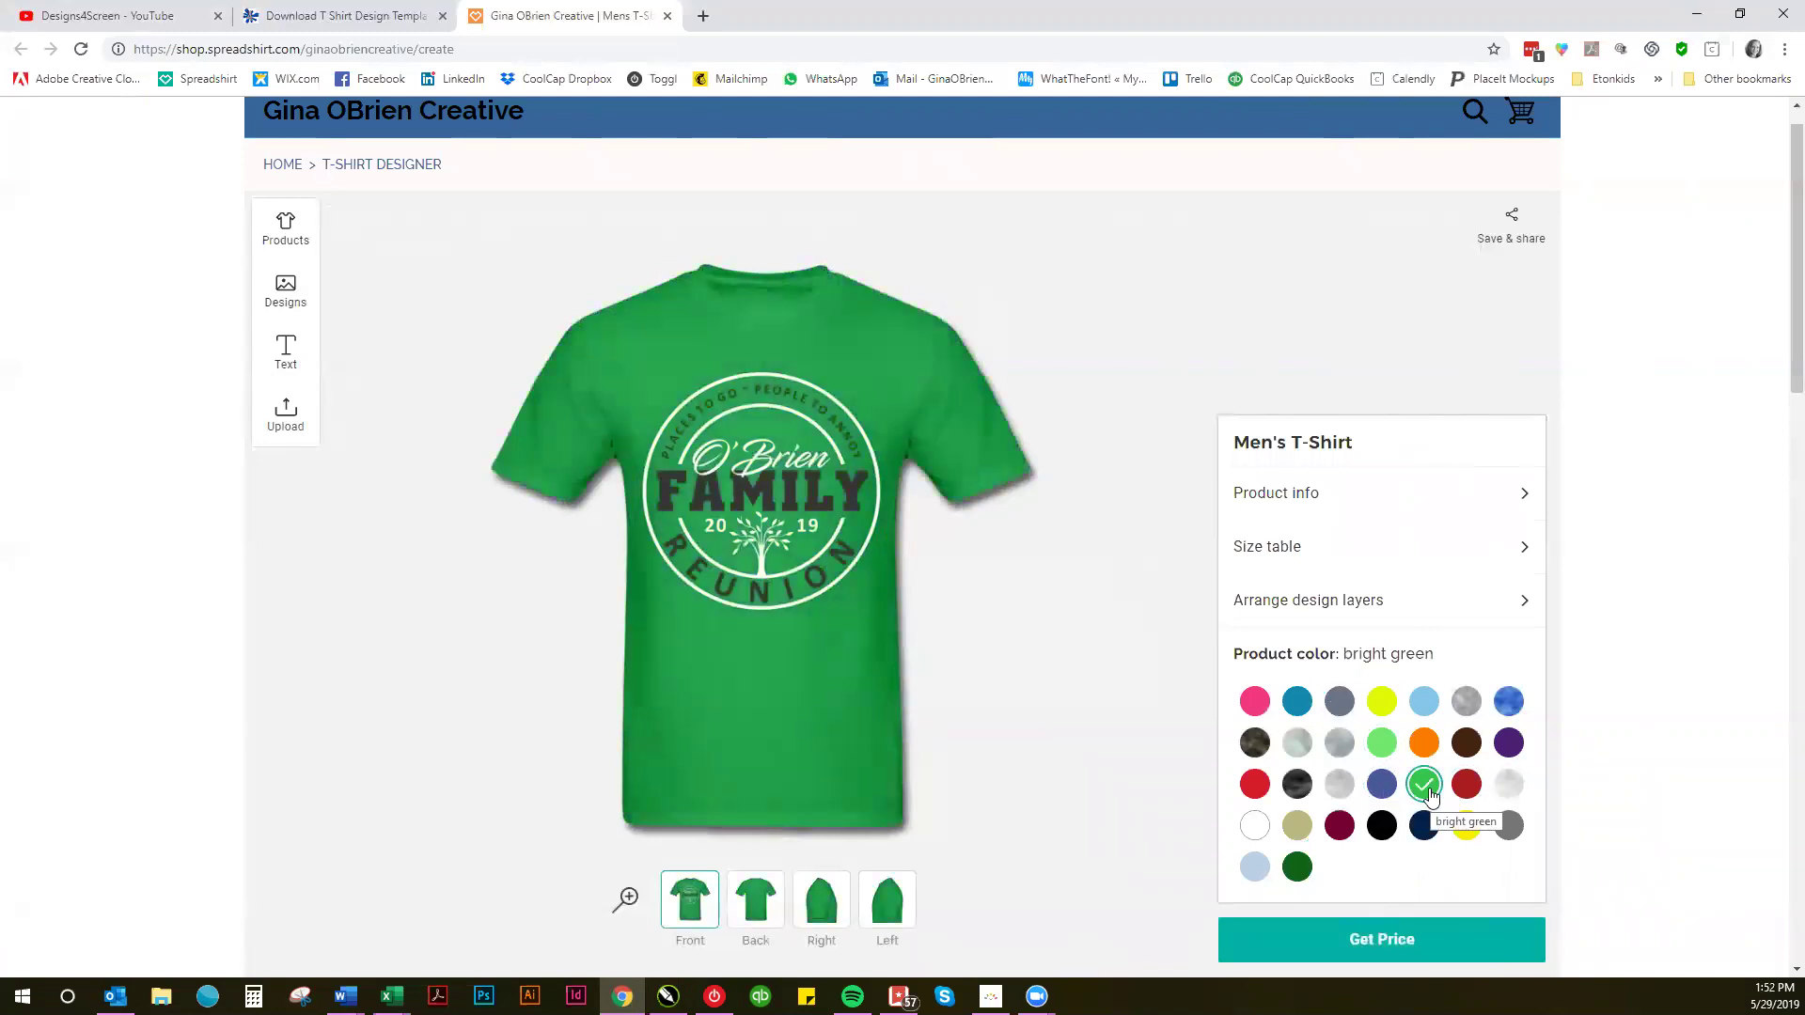
click(1250, 705)
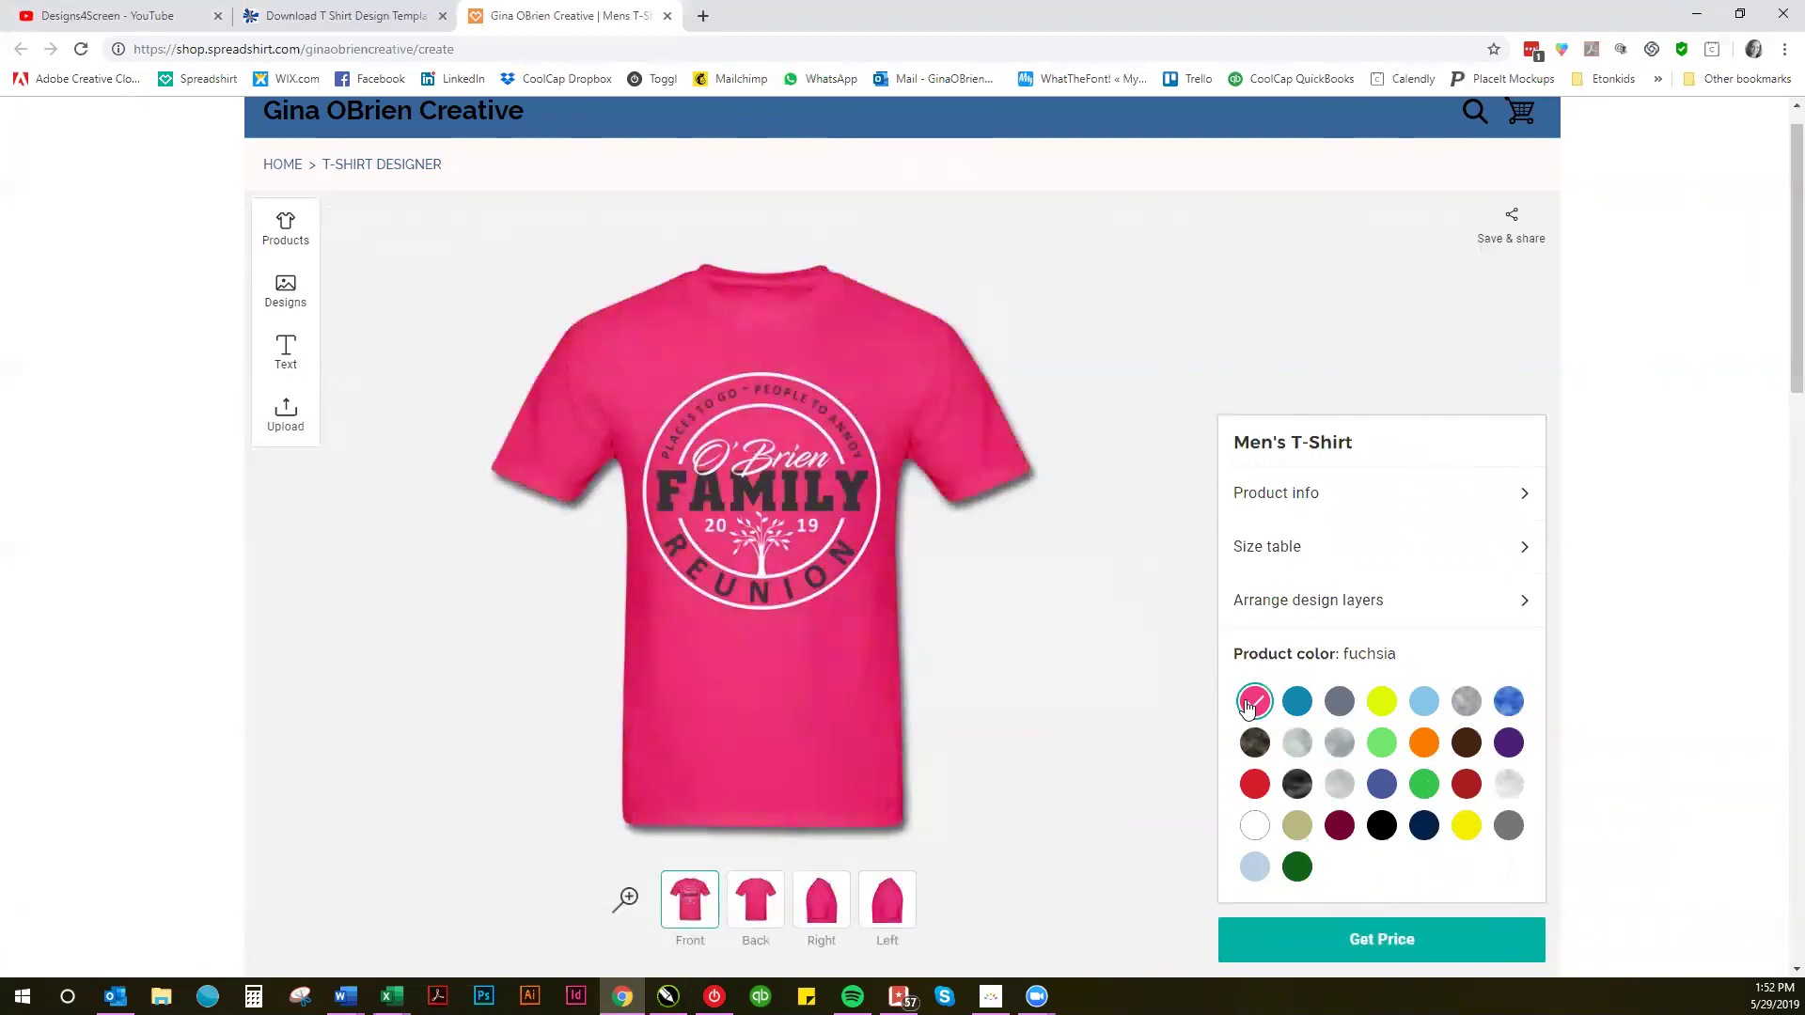
click(1256, 784)
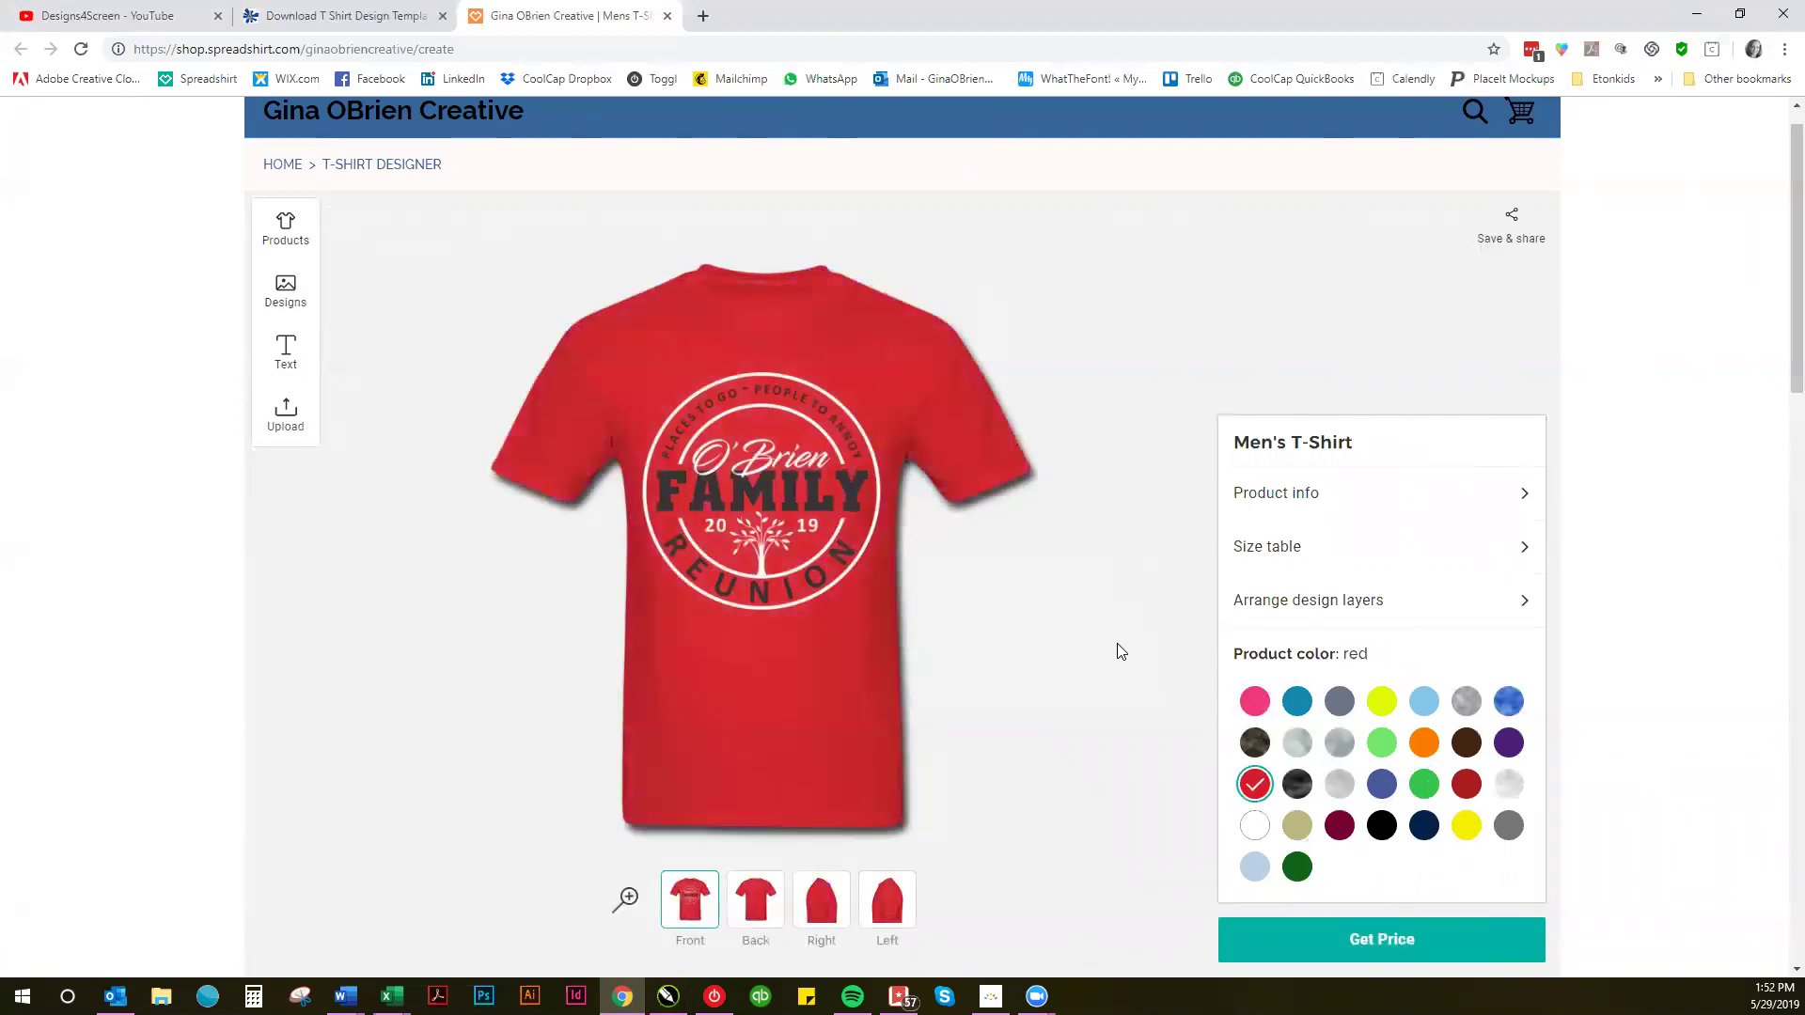
click(288, 229)
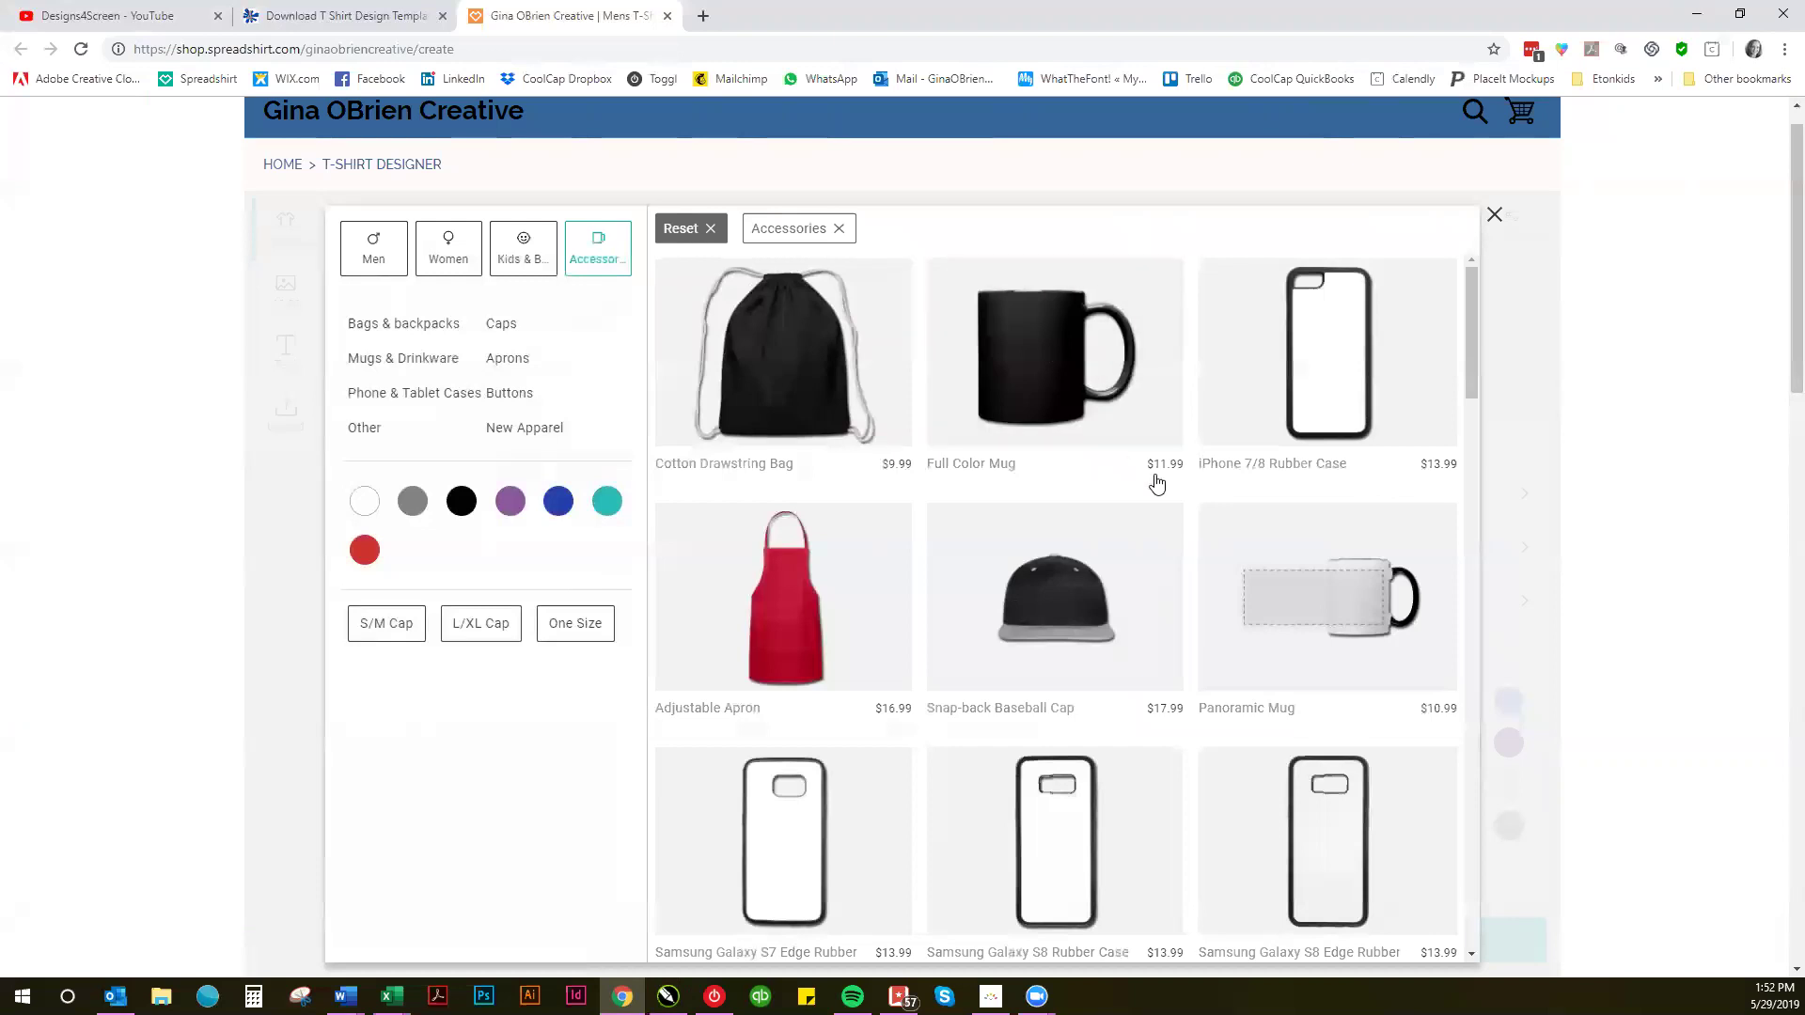
Step: Browse the accessory mugs, previewing the Coffee/Tea Mug, Camper Mug and Contrast Coffee Mug
scroll(1158, 551, down, 5)
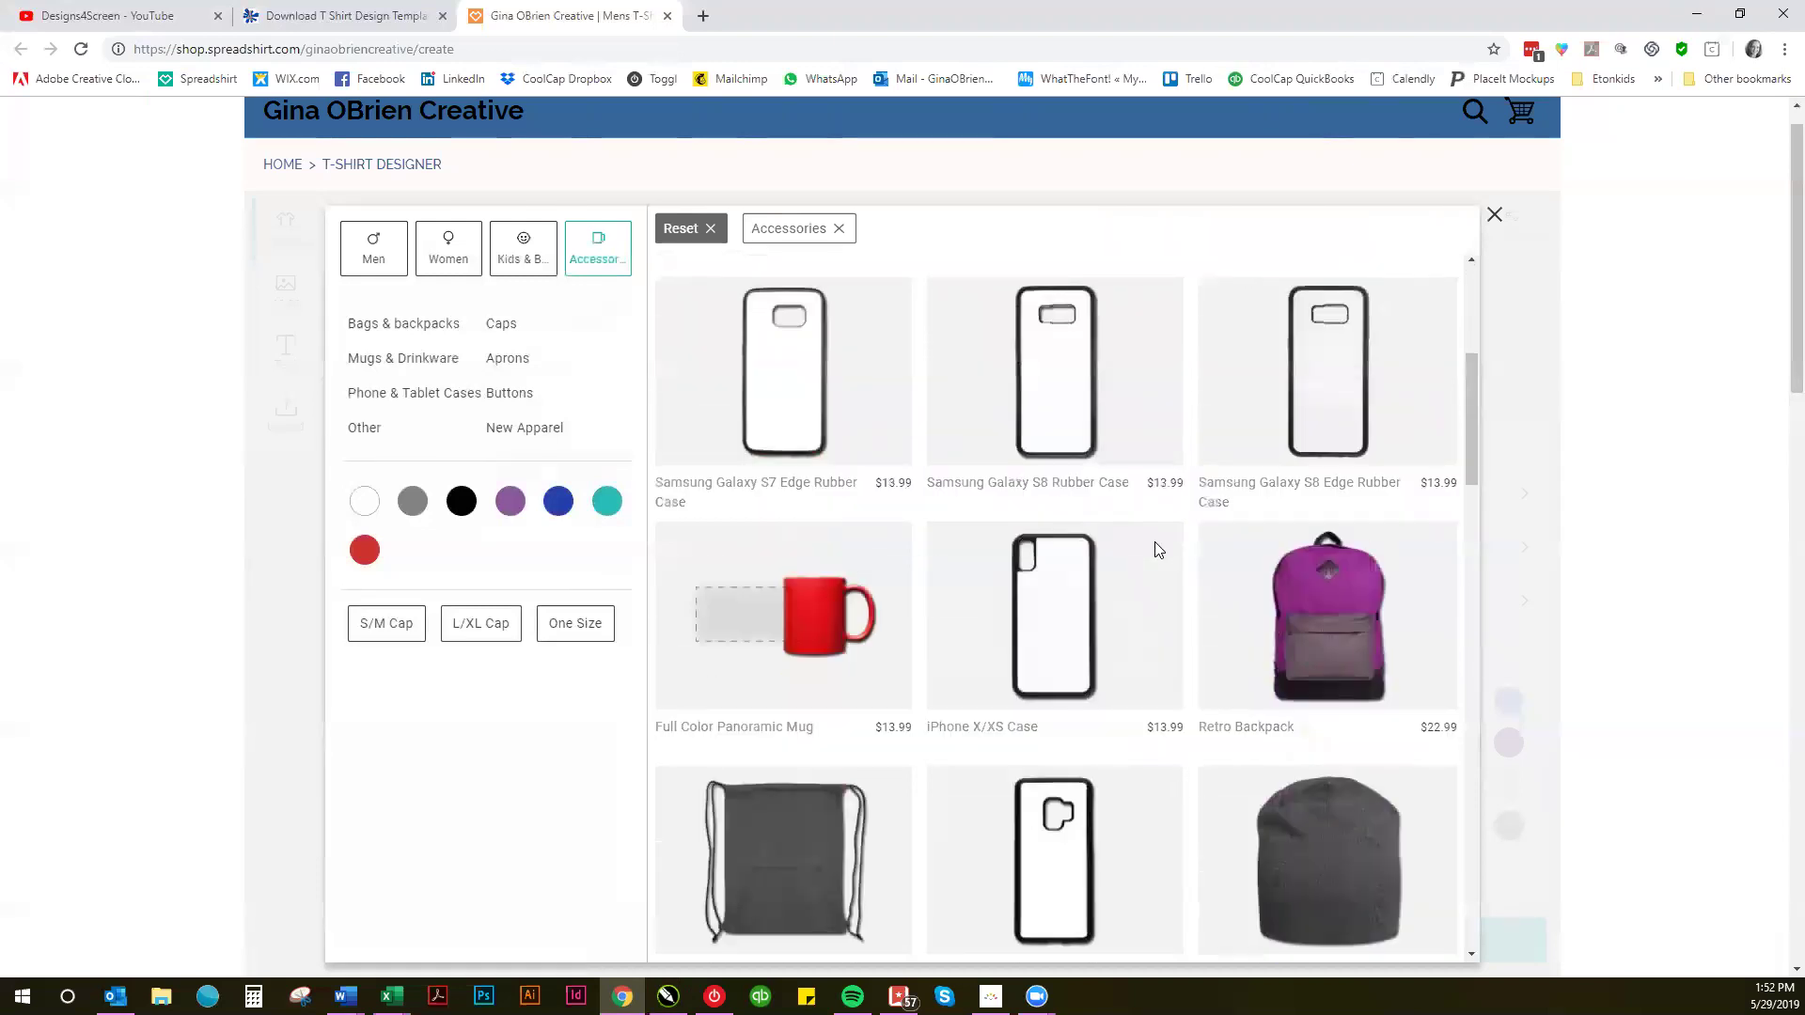
scroll(1158, 551, down, 6)
scroll(1159, 551, down, 4)
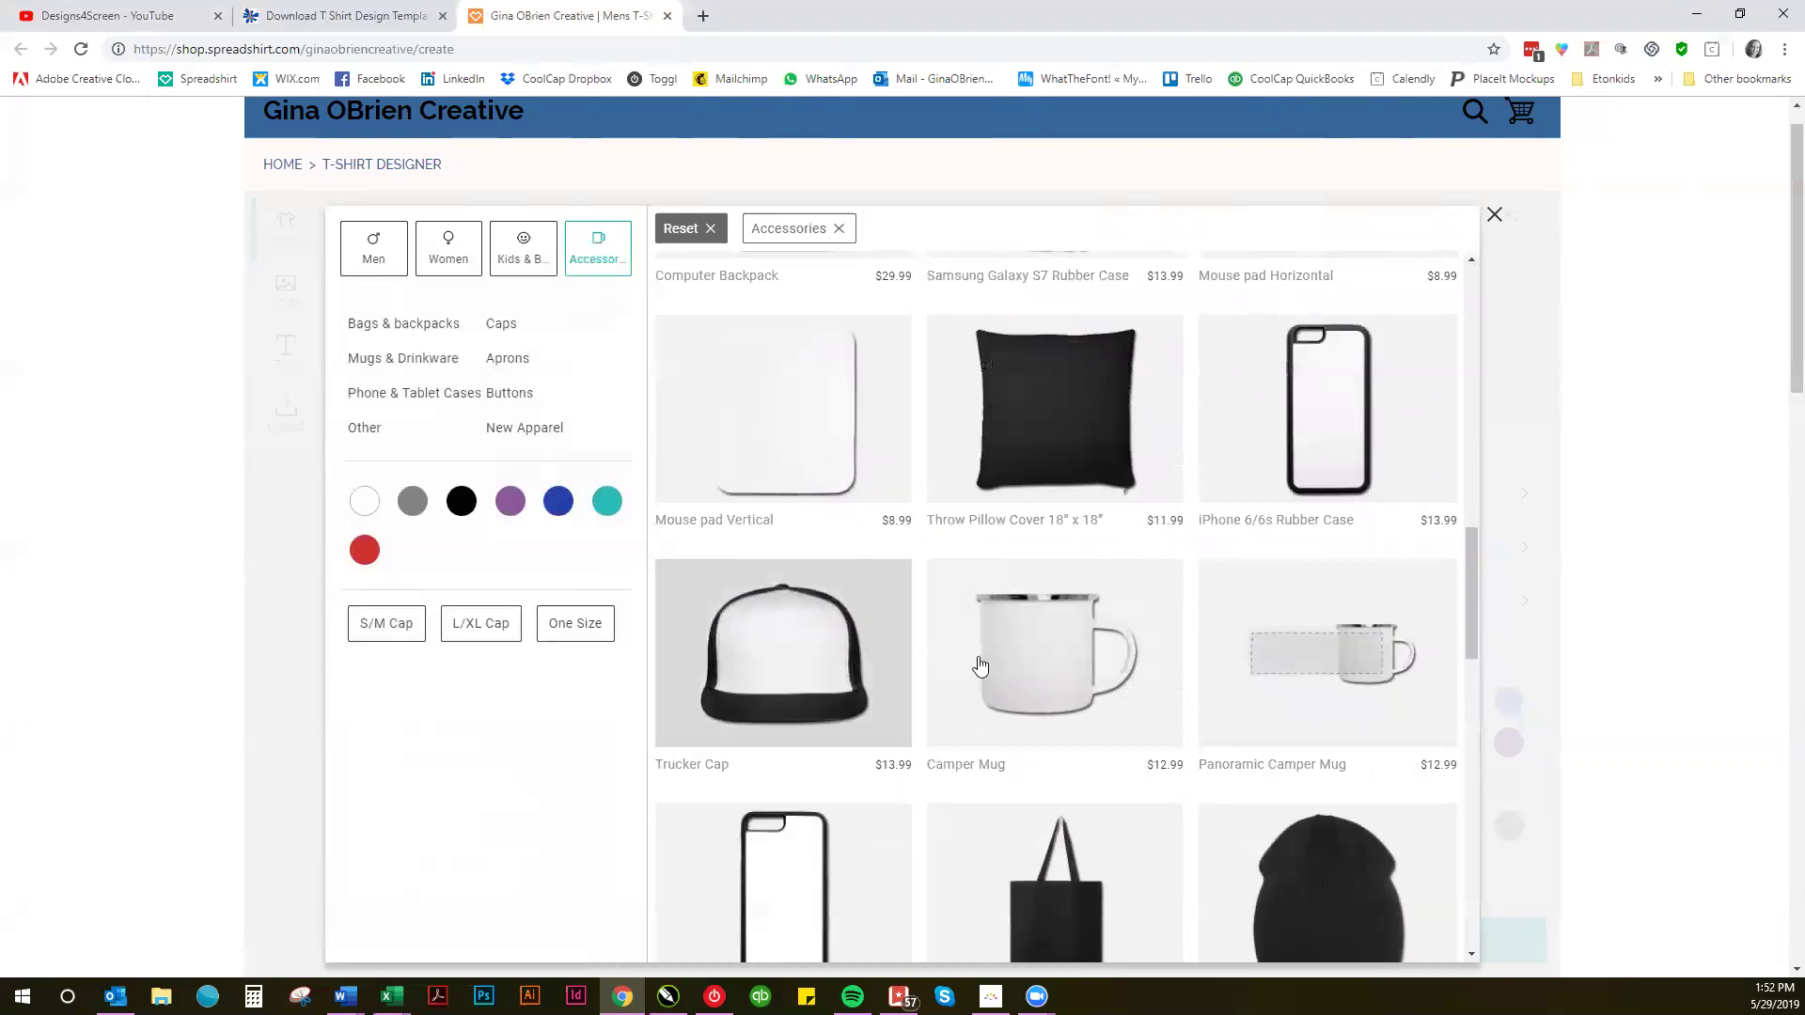
scroll(987, 662, down, 4)
scroll(988, 663, down, 2)
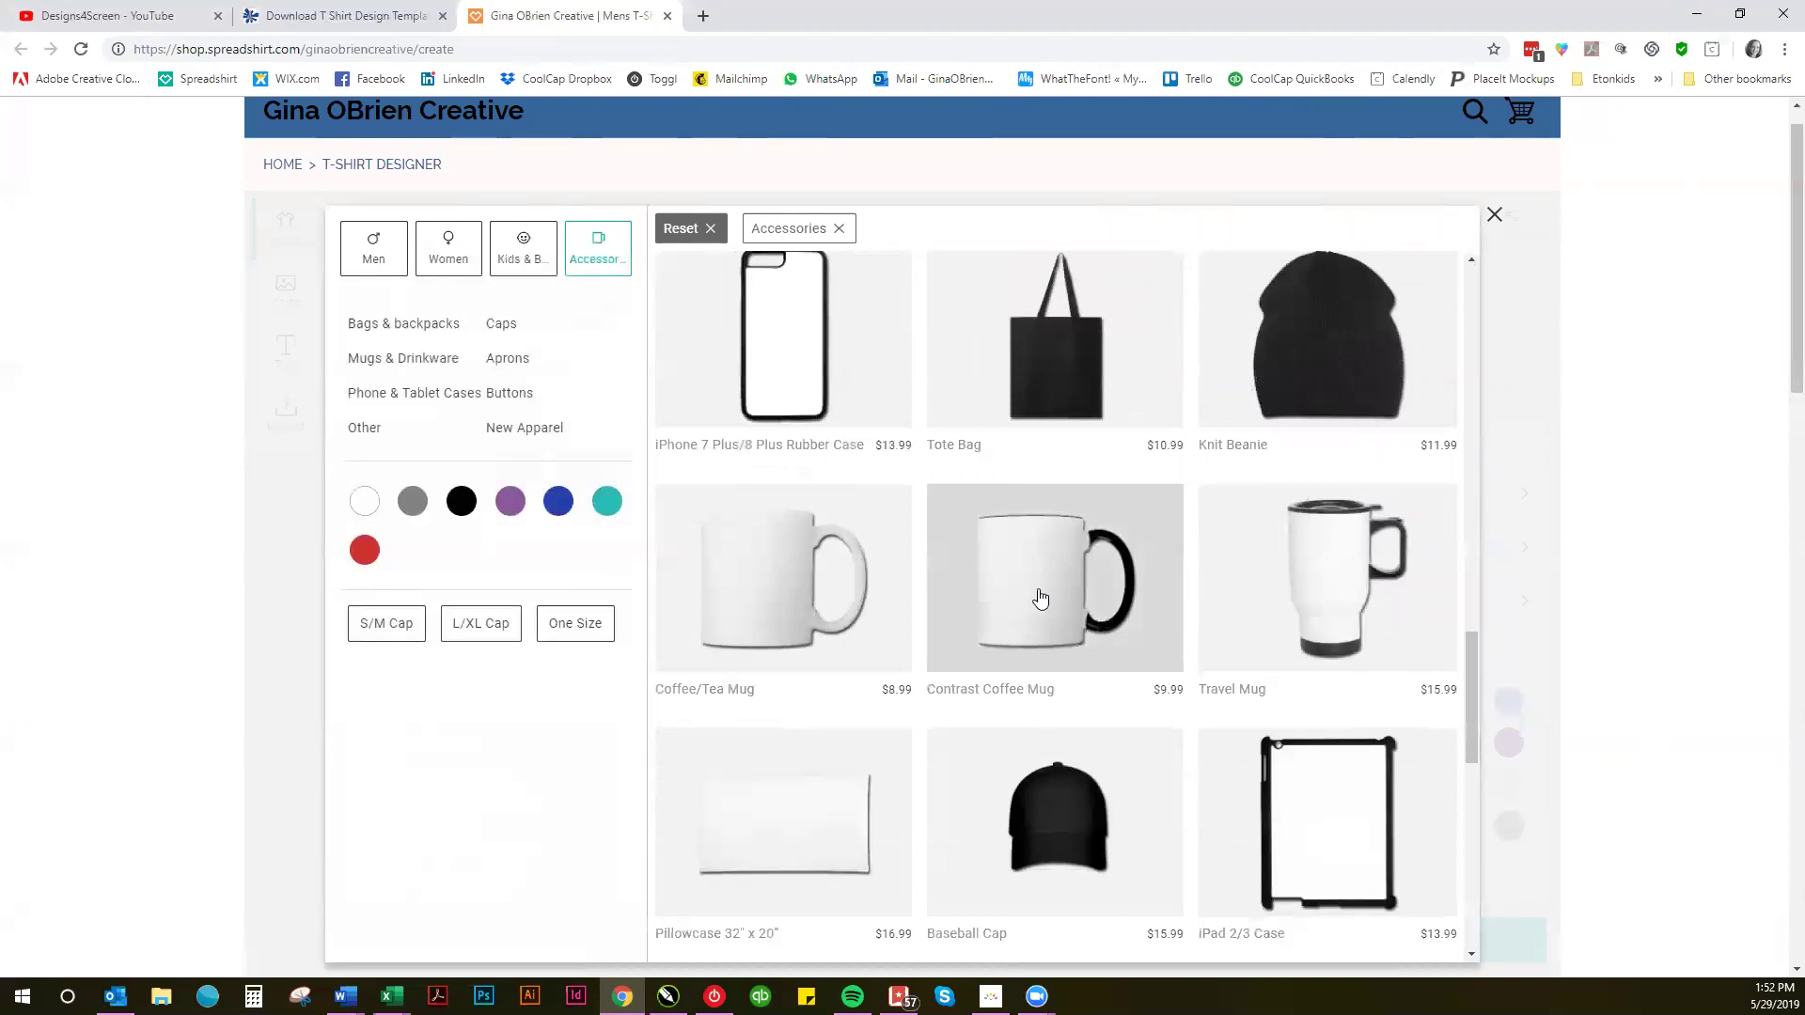
click(773, 584)
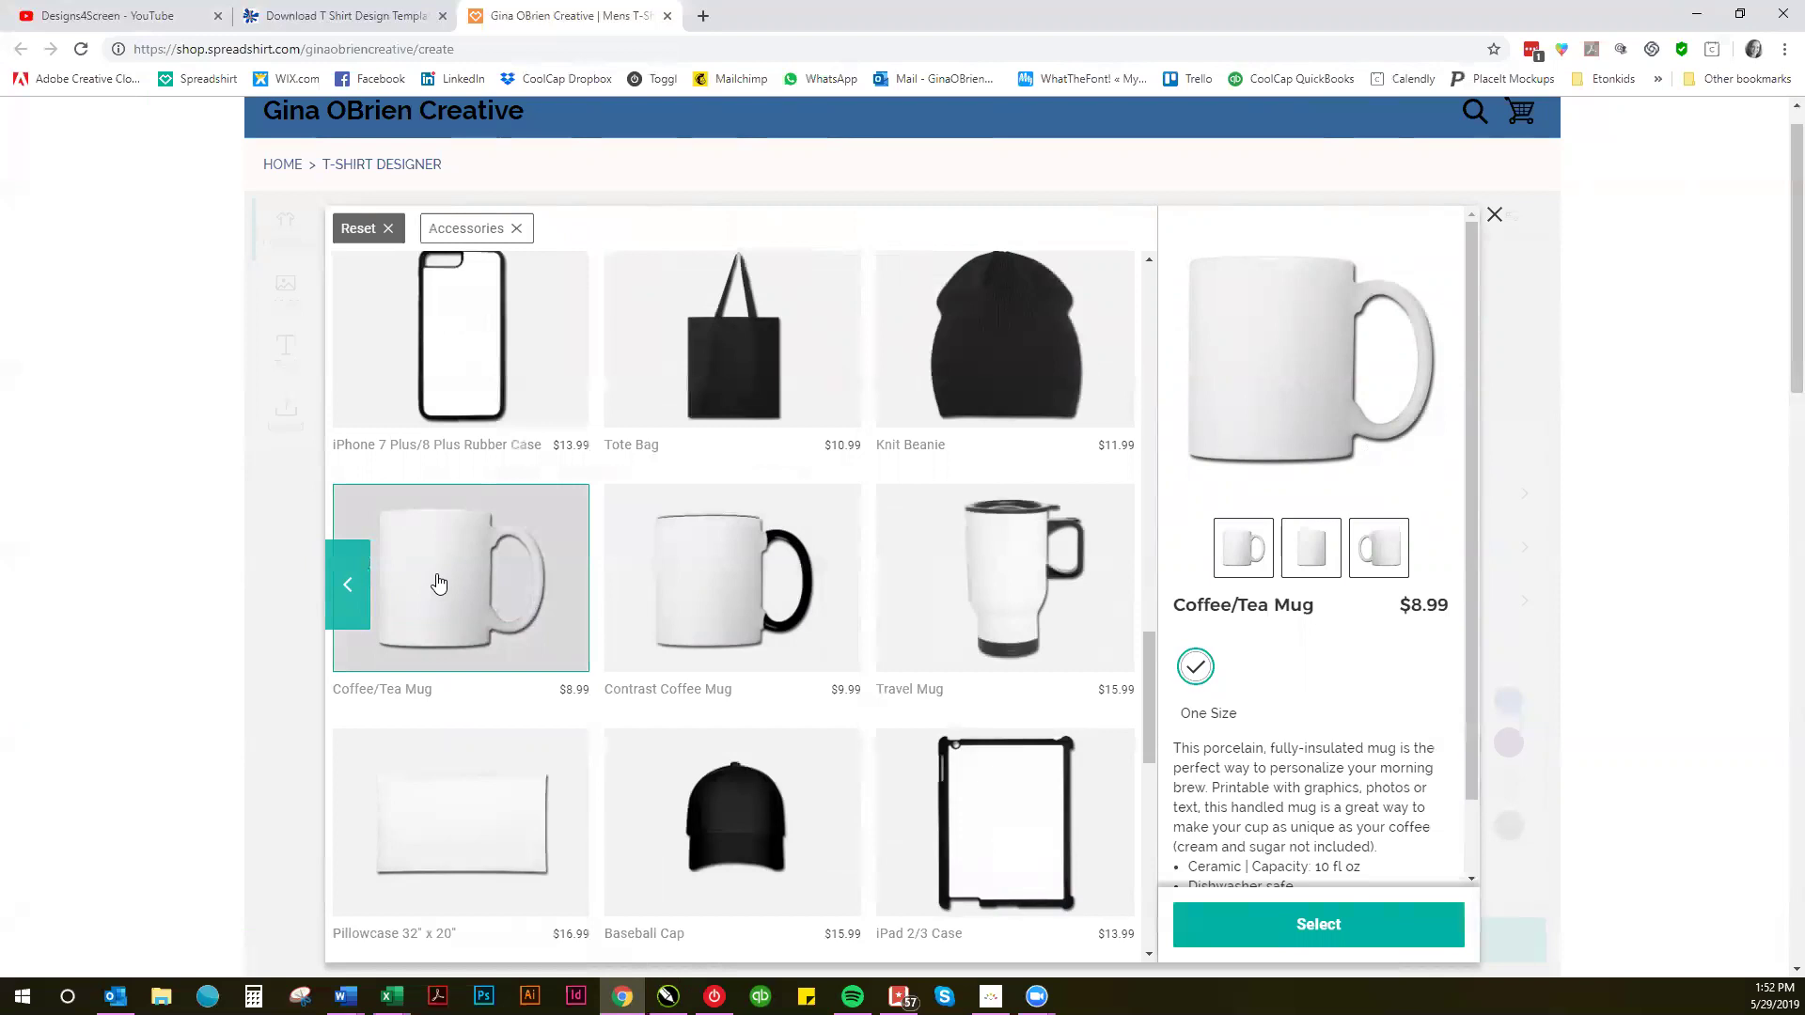
scroll(830, 632, up, 5)
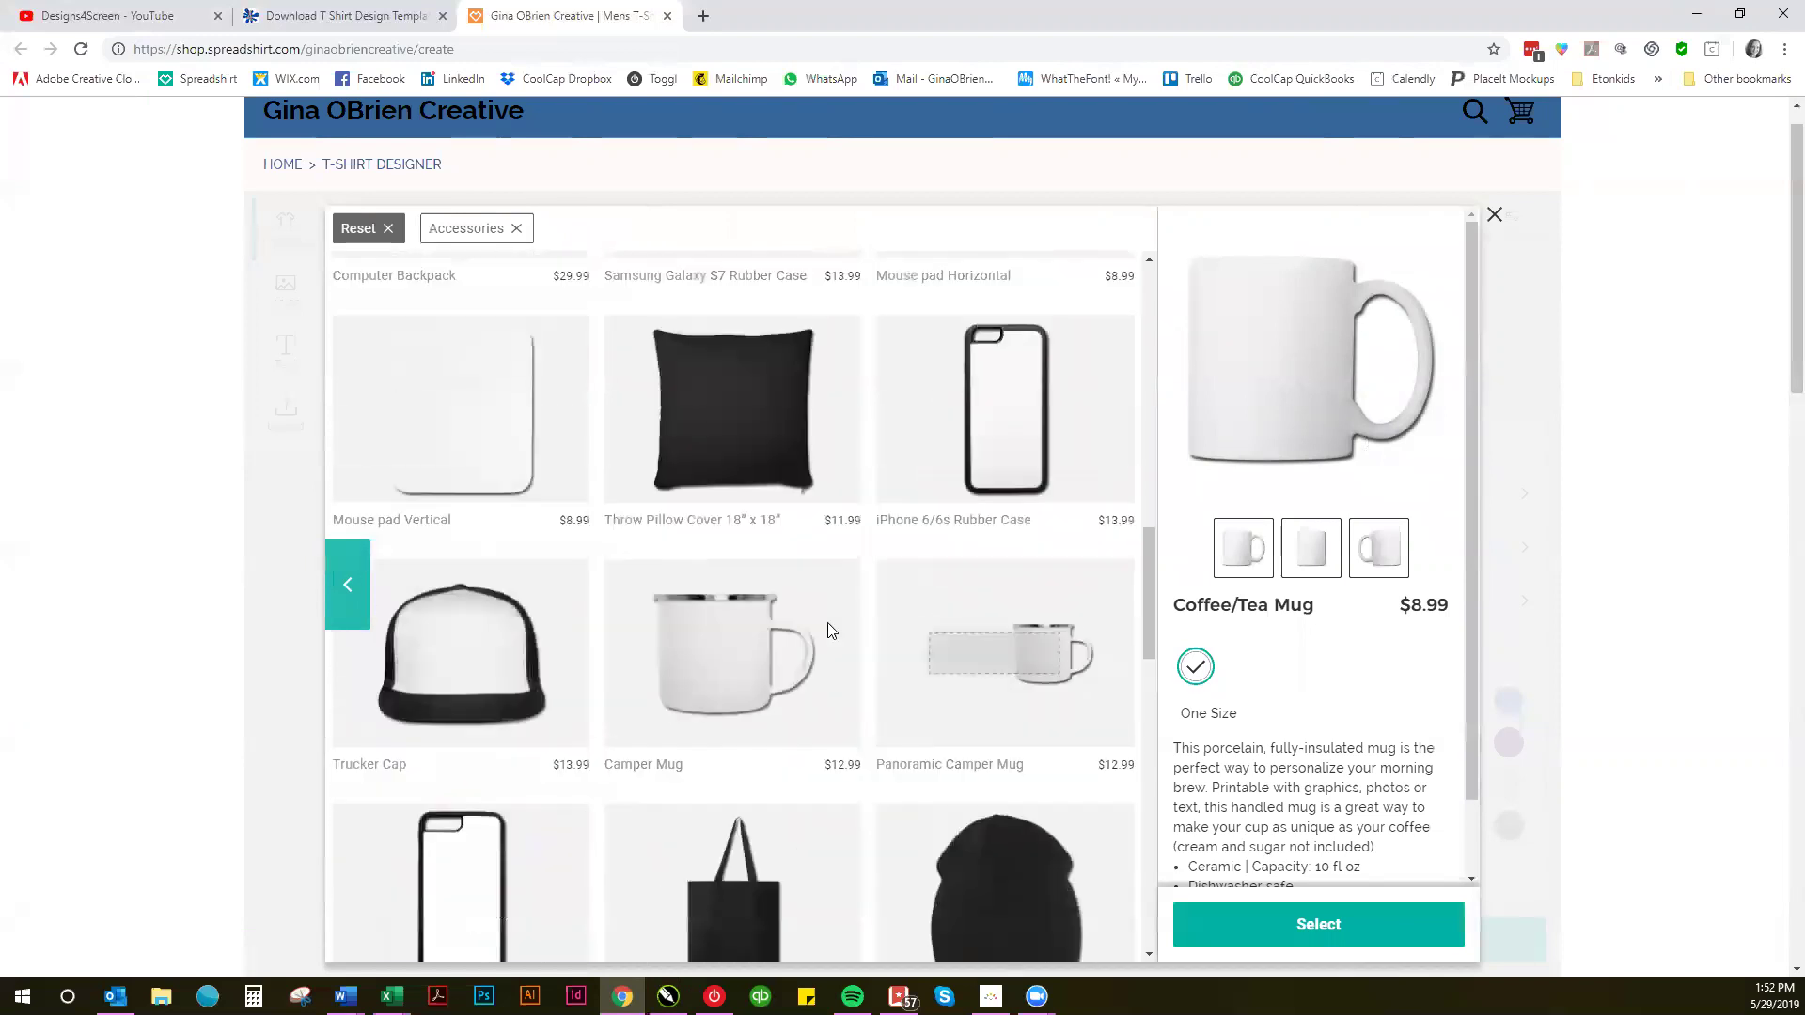
scroll(830, 632, up, 10)
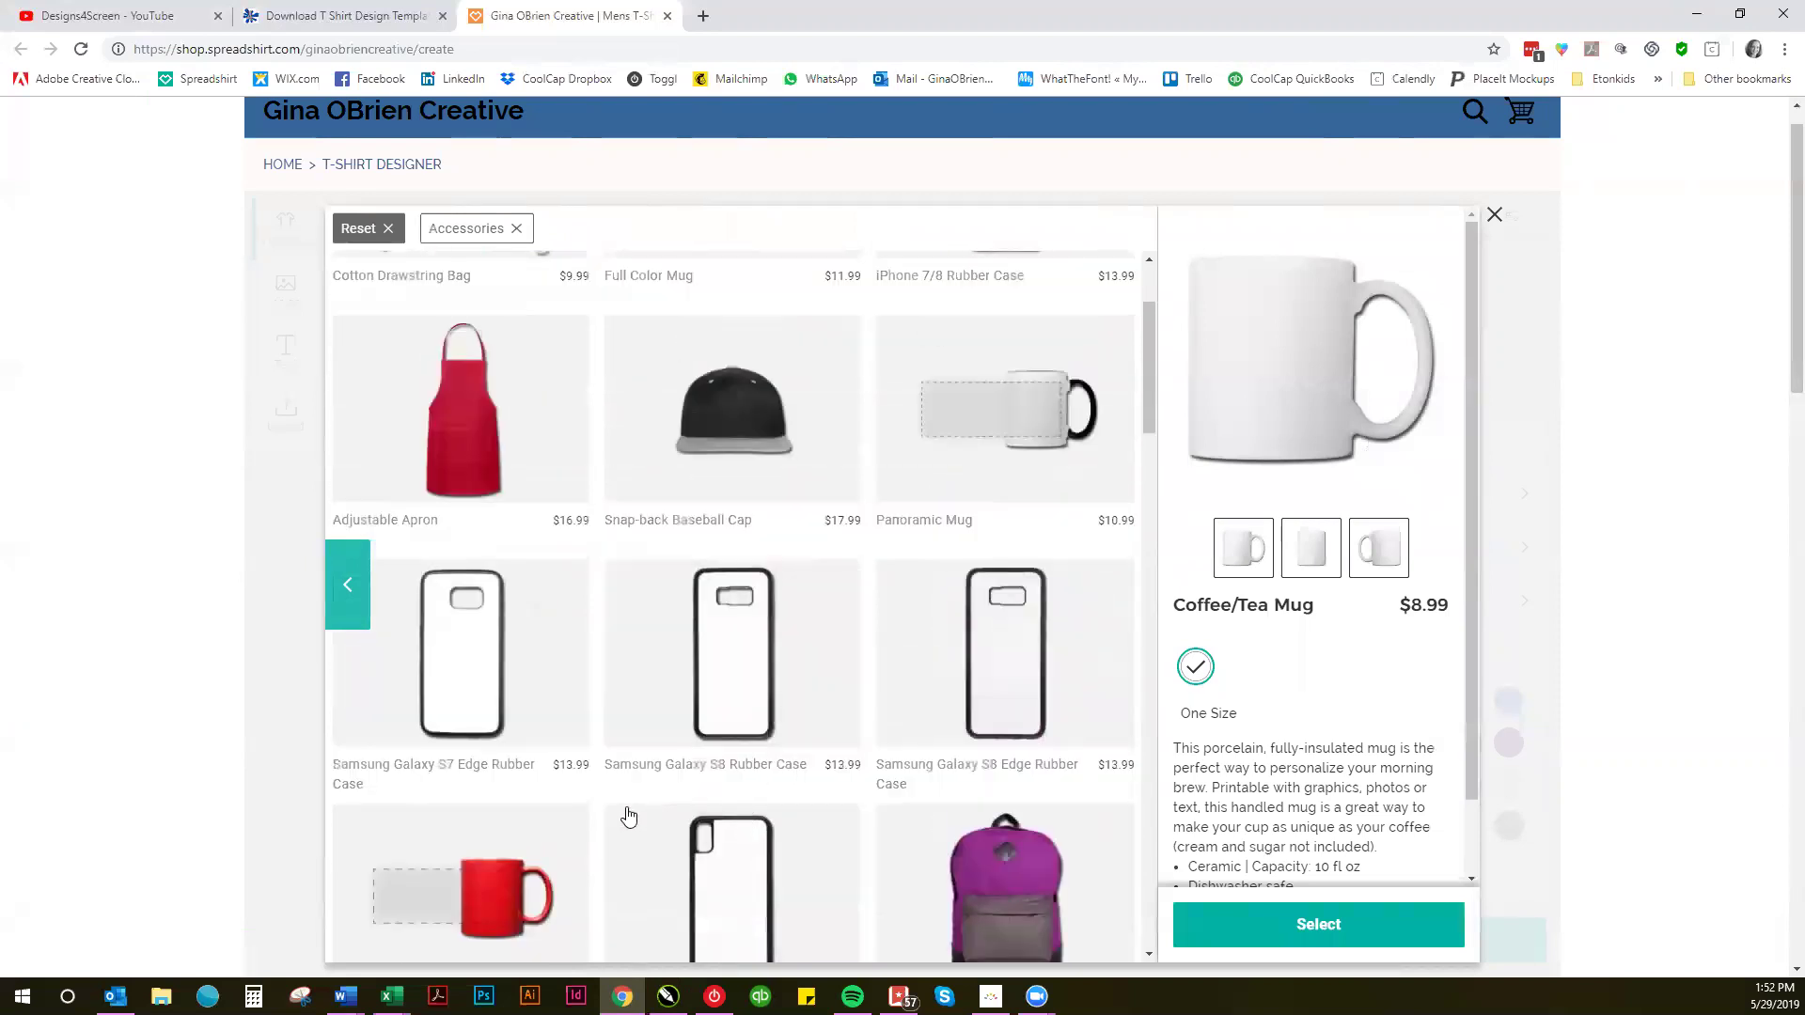
scroll(1025, 495, up, 2)
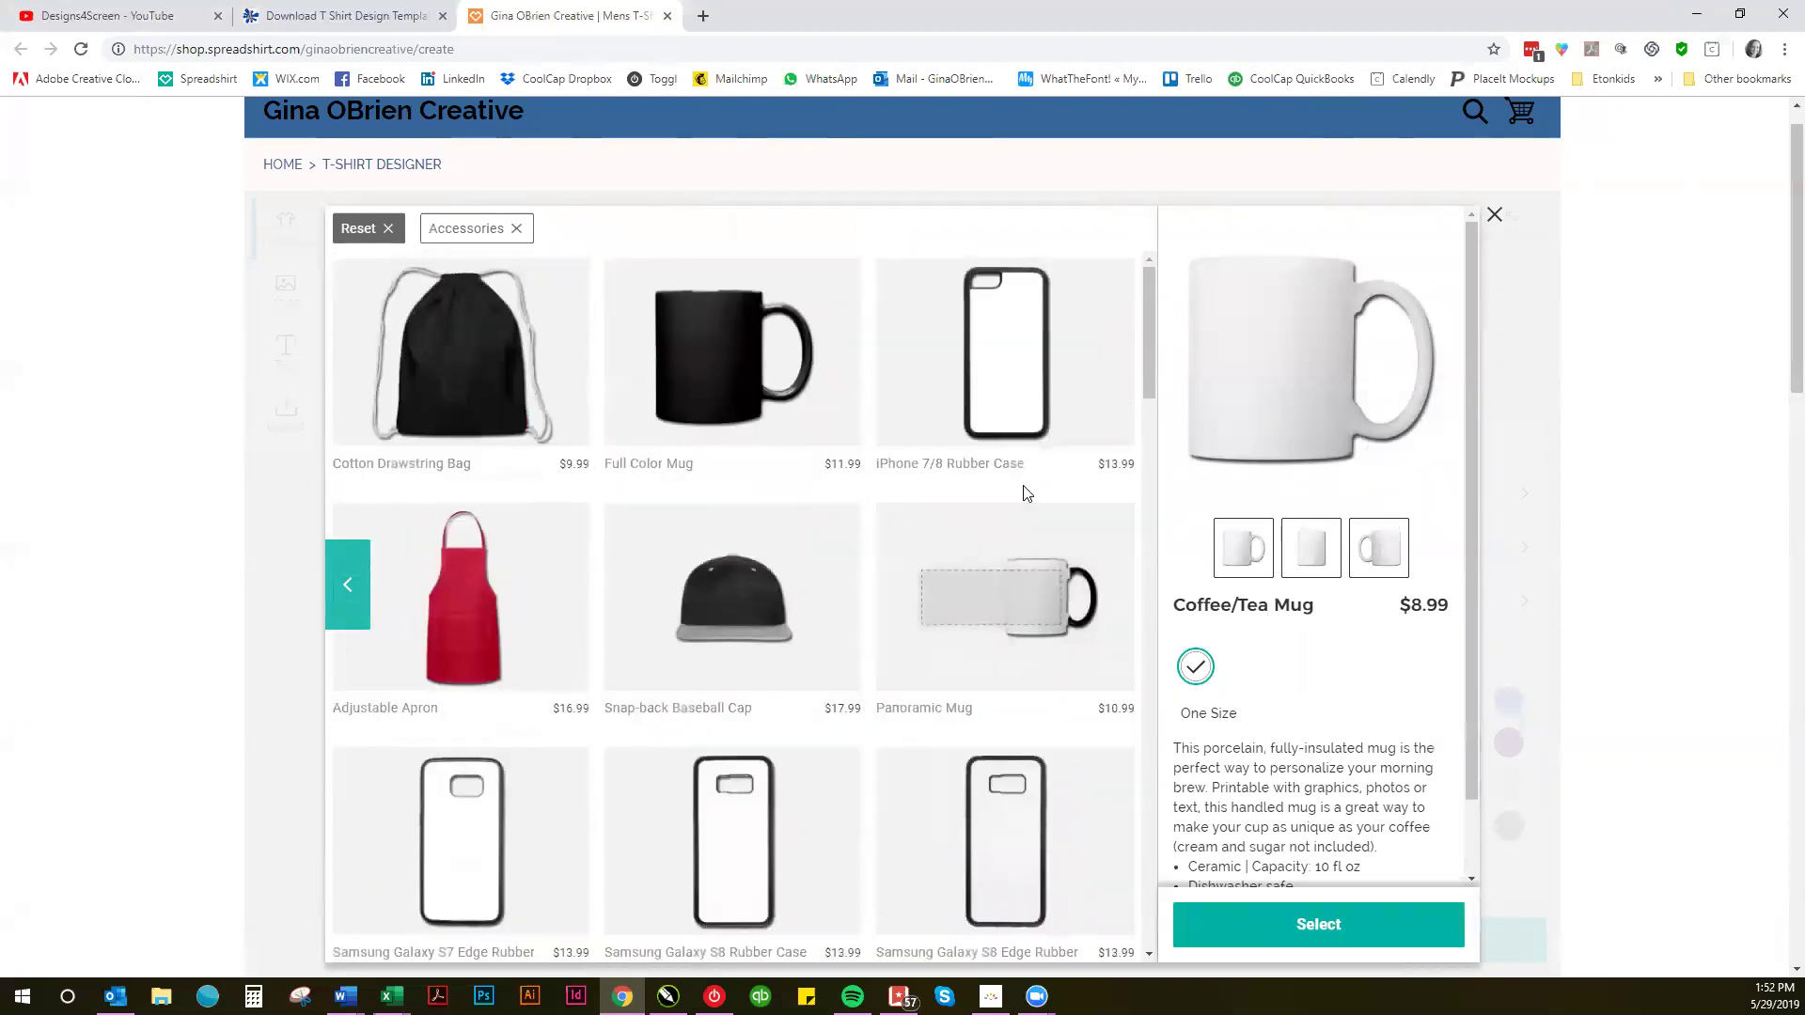
scroll(1026, 494, down, 12)
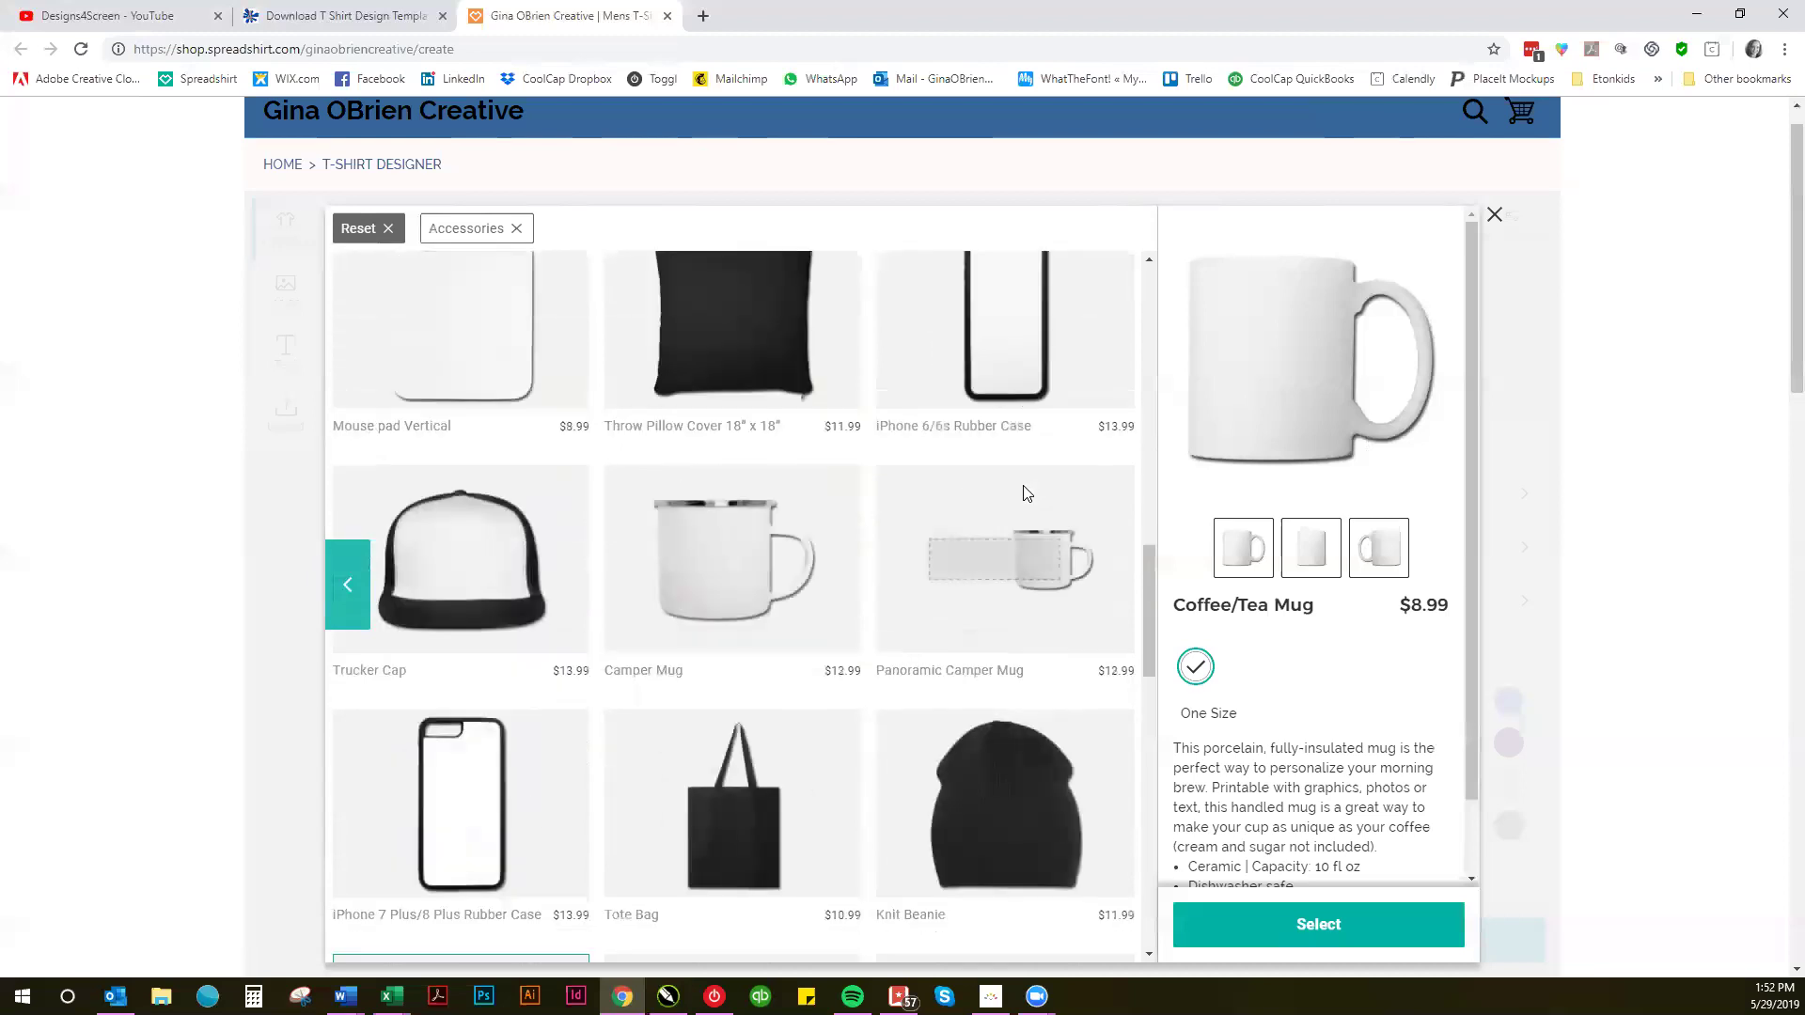
click(754, 566)
scroll(750, 561, down, 5)
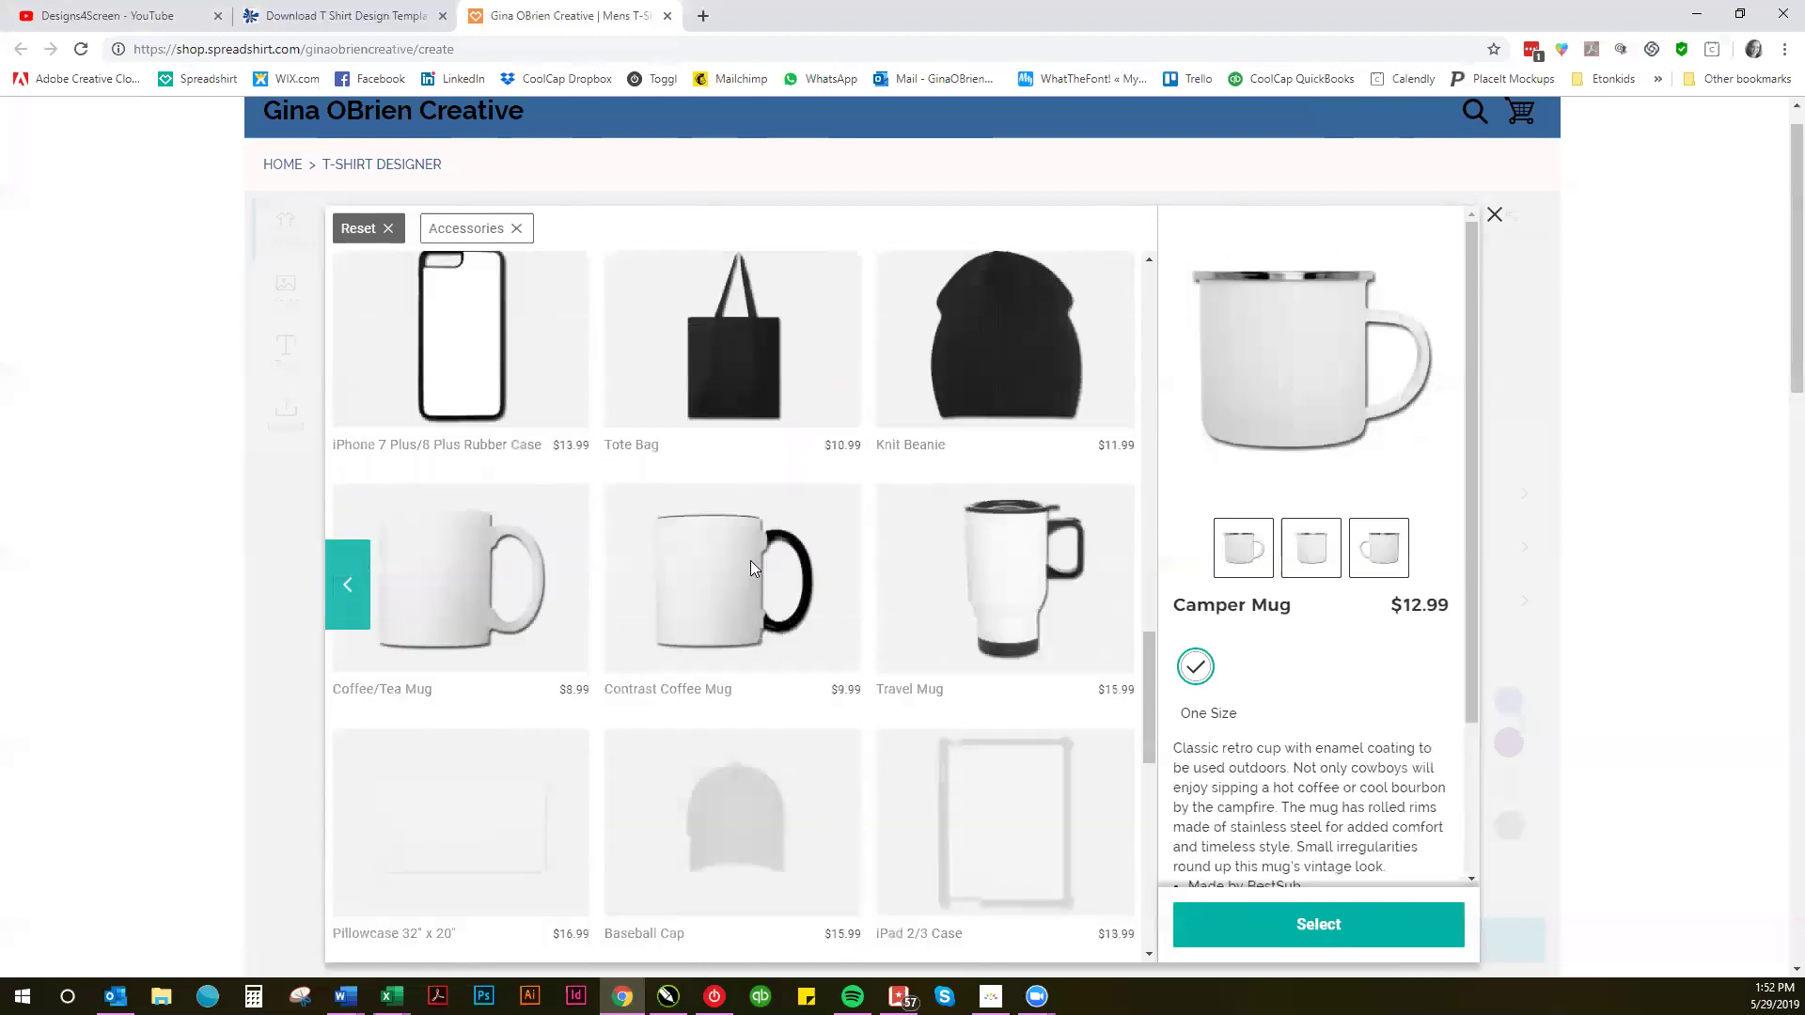
scroll(750, 561, down, 1)
click(748, 538)
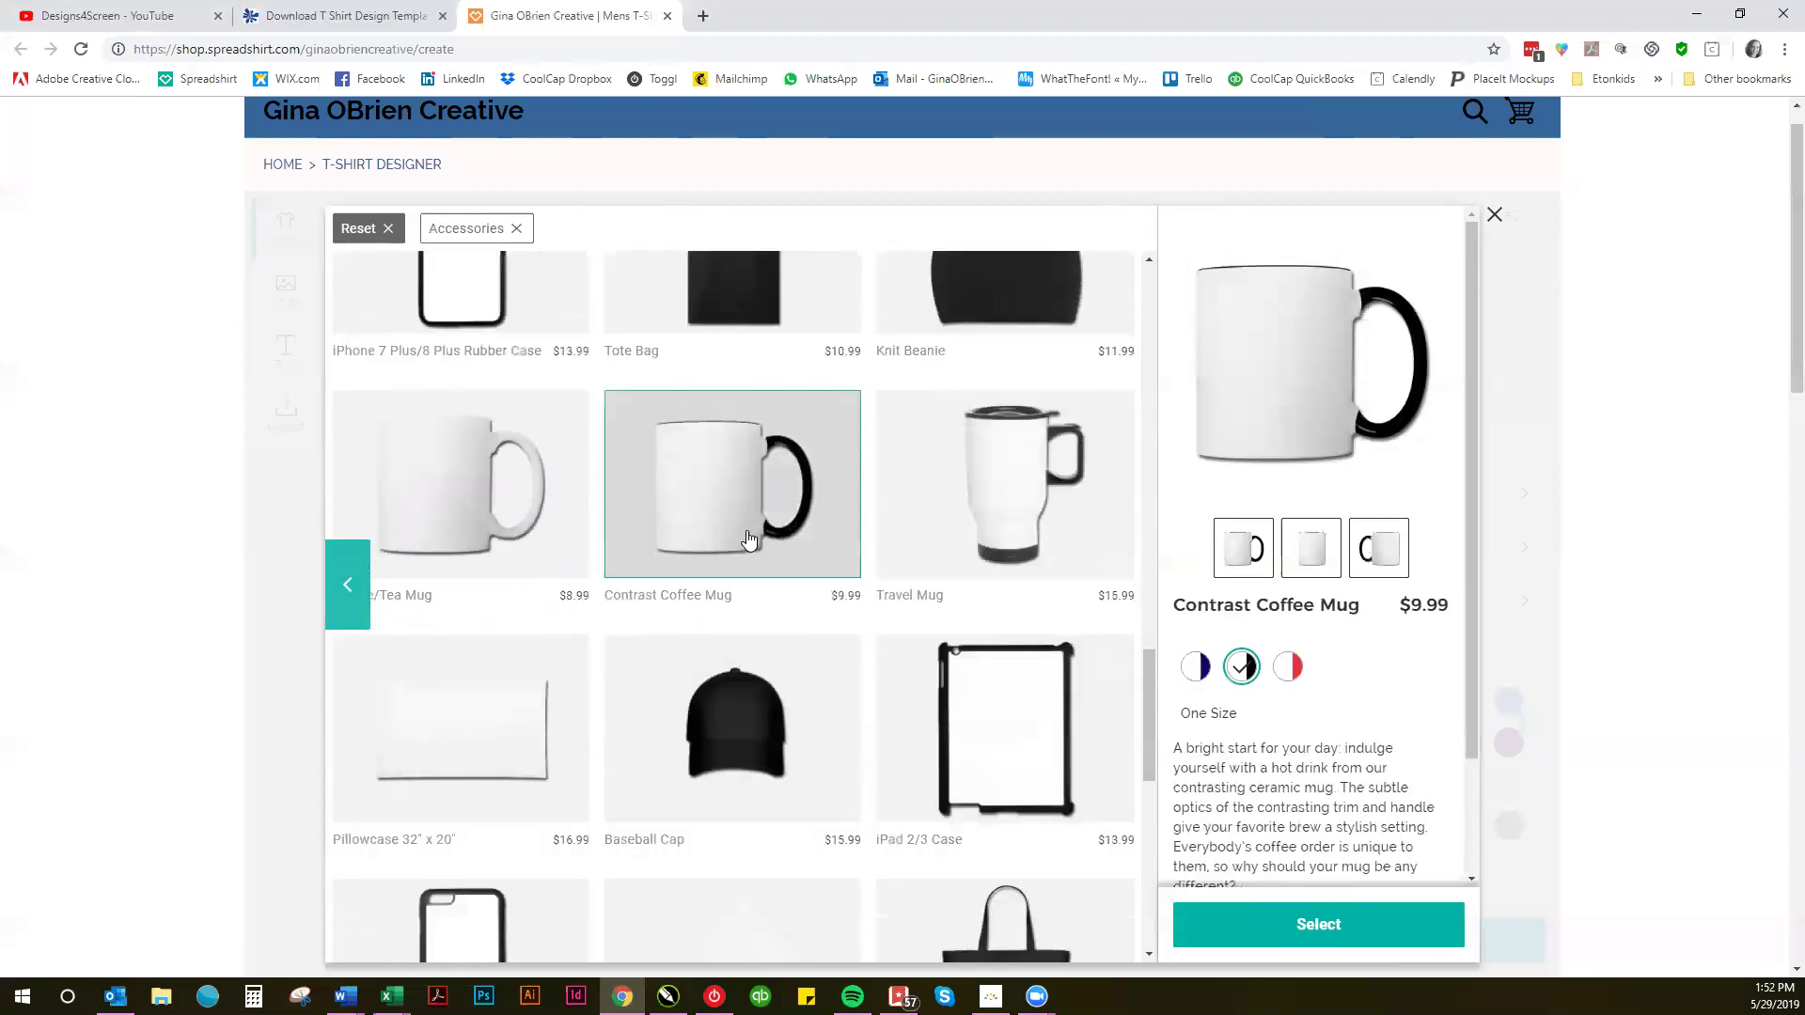
Step: Choose the red Full Color Panoramic Mug ($13.99) from the accessories list
scroll(748, 538, down, 5)
scroll(749, 538, down, 5)
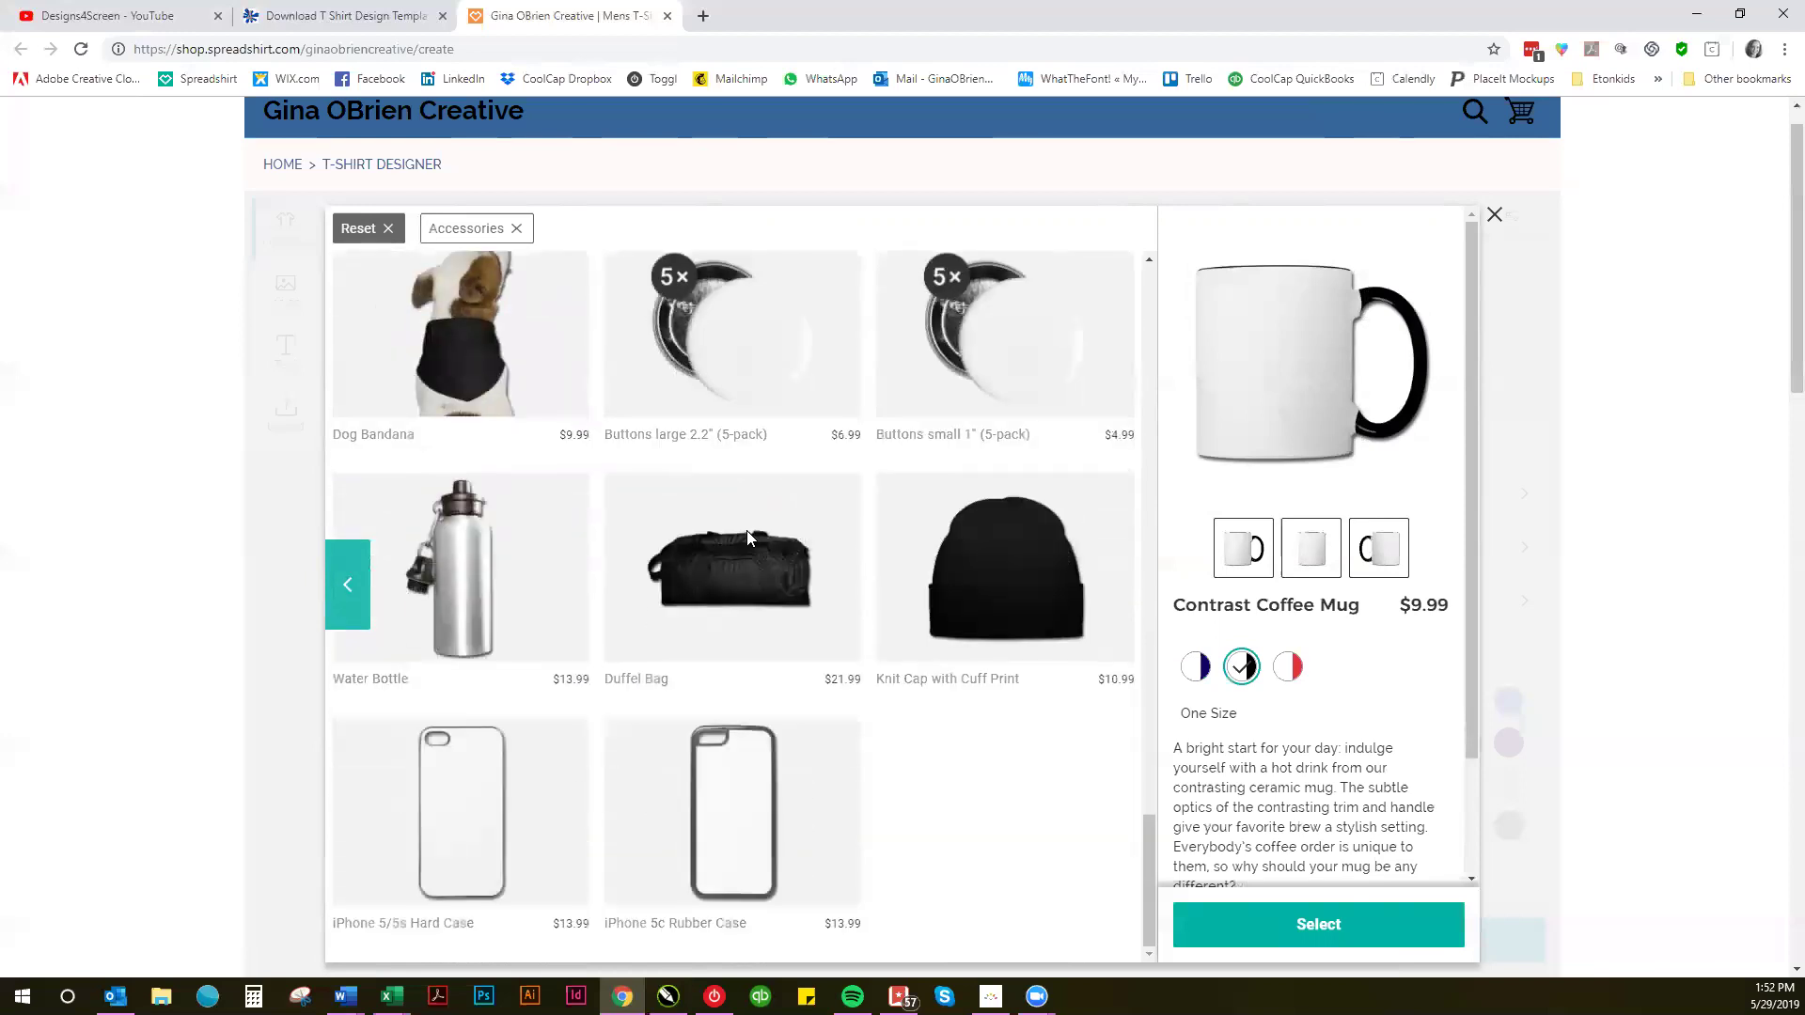
scroll(746, 532, down, 3)
scroll(746, 534, up, 5)
scroll(905, 657, up, 5)
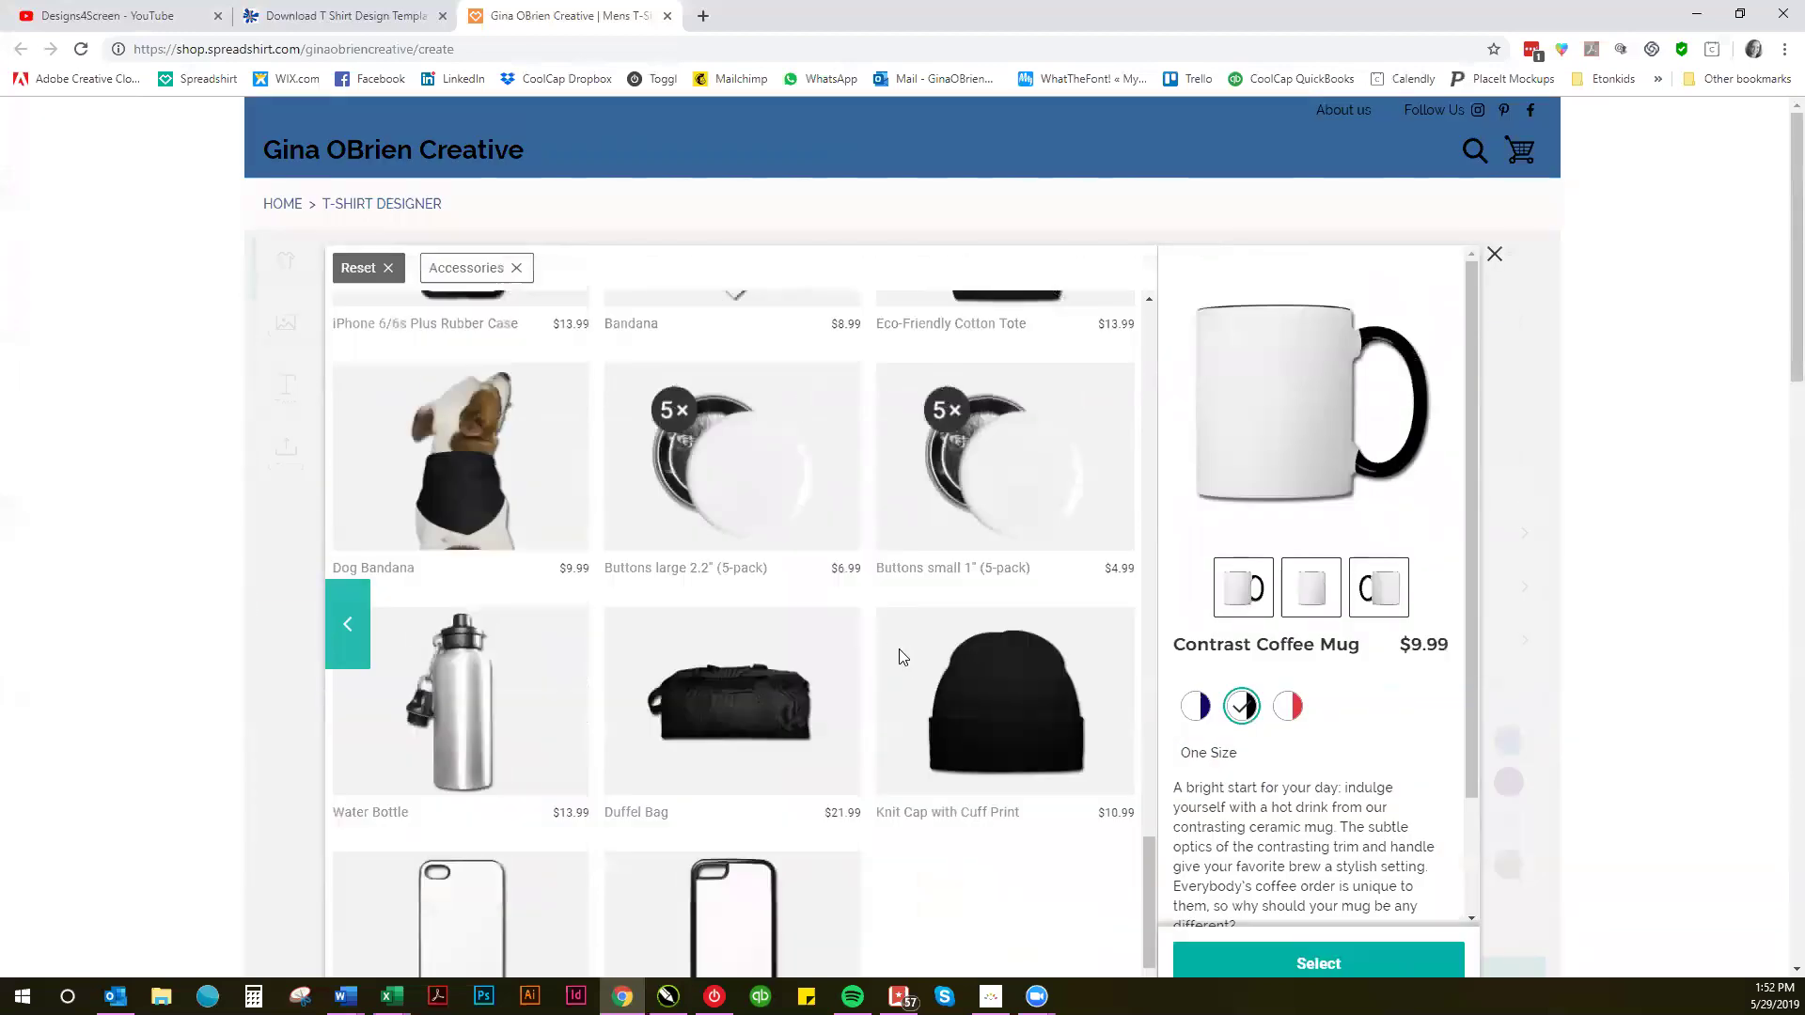
scroll(726, 430, up, 5)
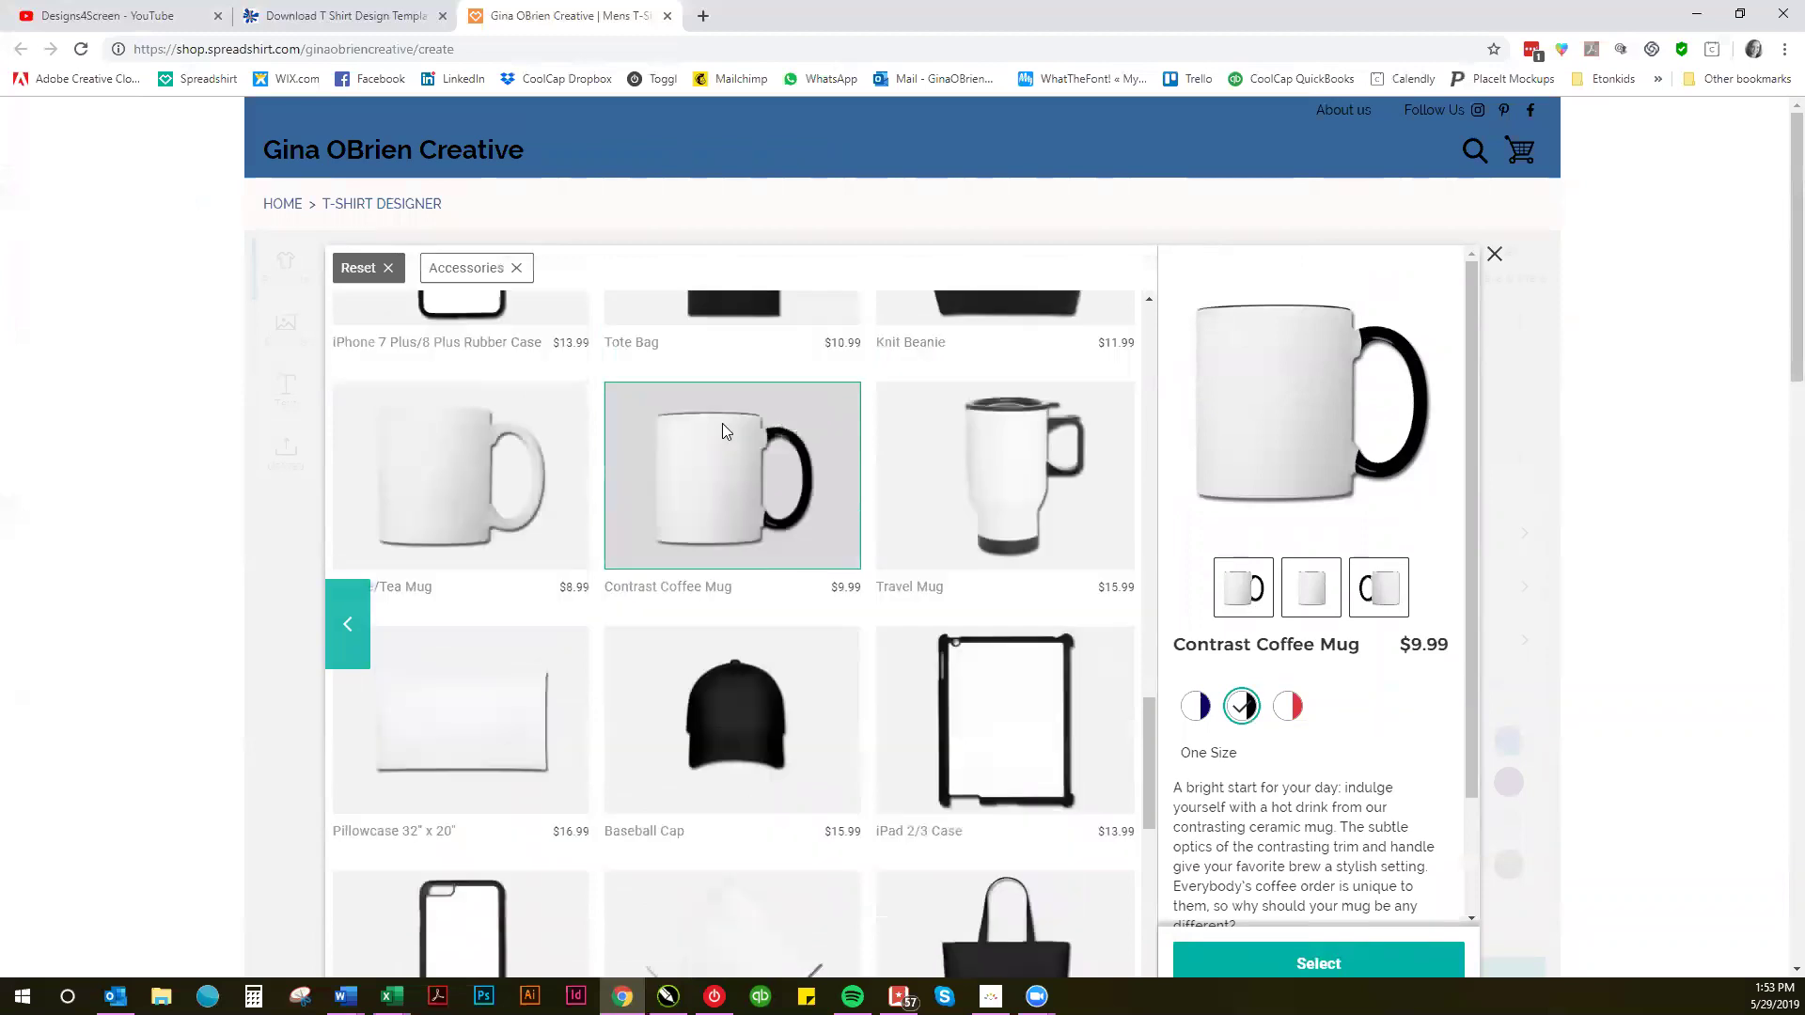
scroll(724, 427, down, 10)
scroll(687, 425, up, 5)
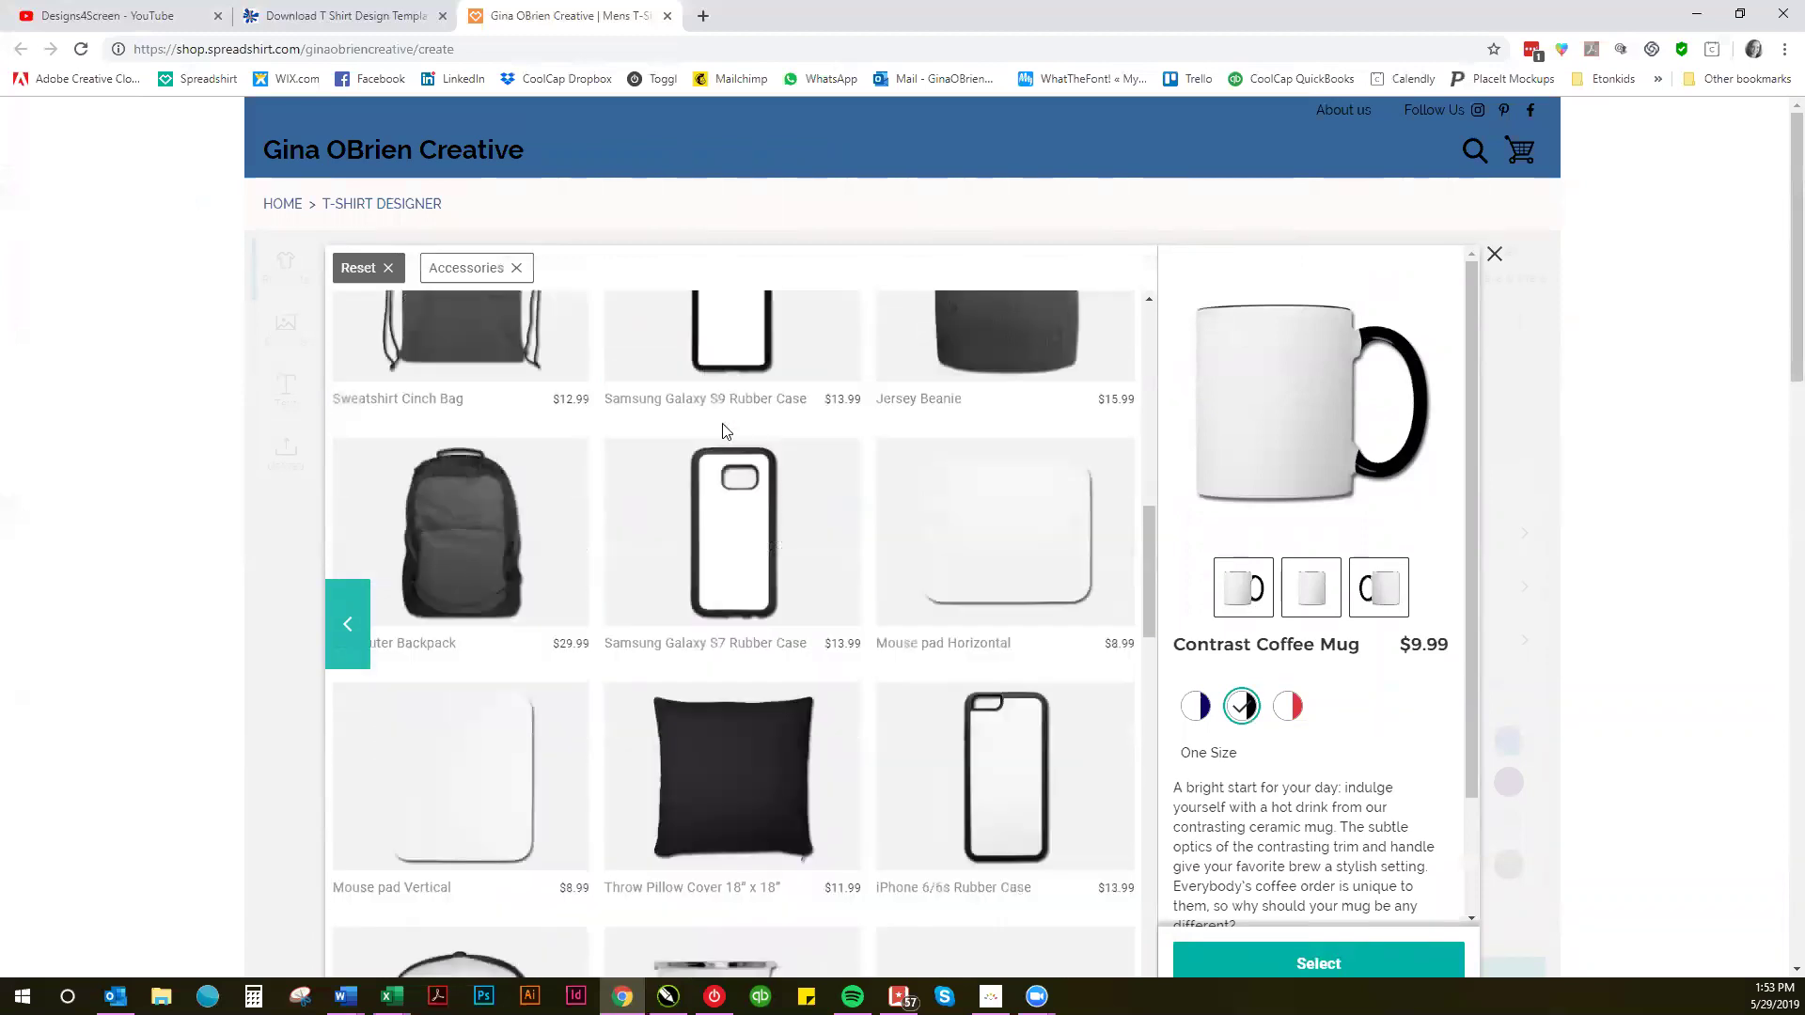
click(481, 411)
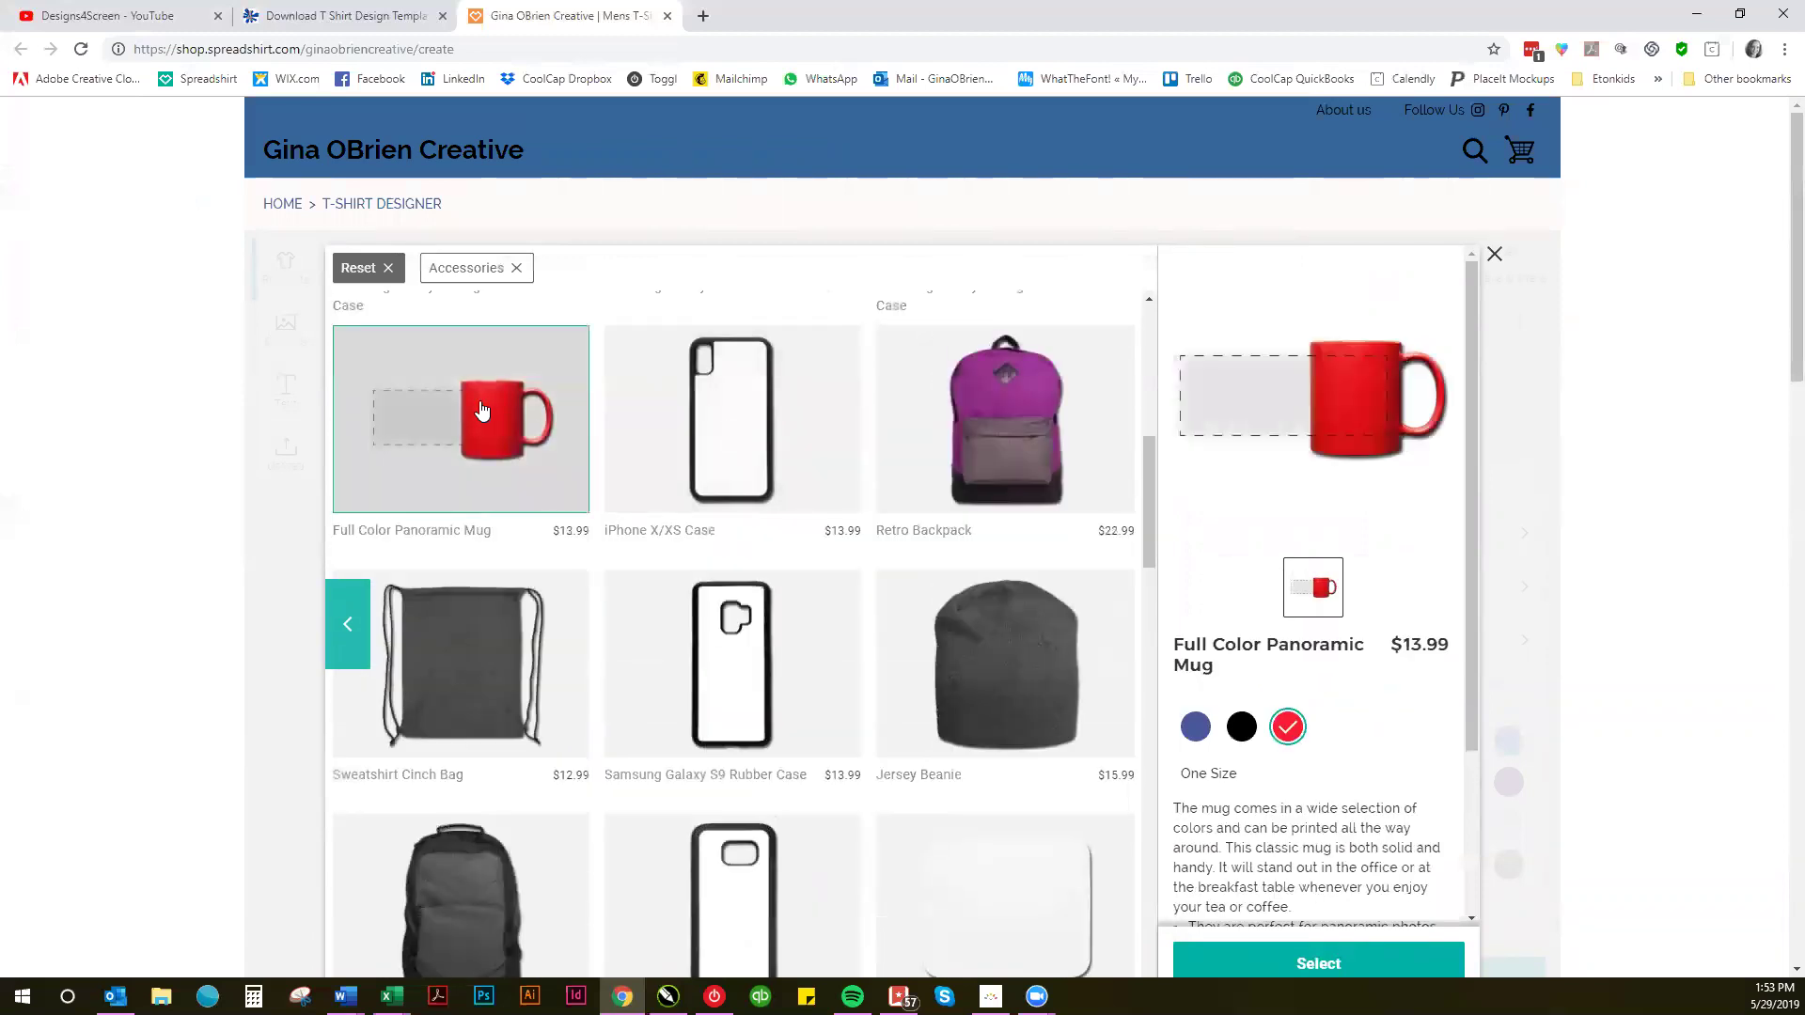
Step: Apply the Panoramic Mug and move the FAMILY design onto its front at X 2.44 in
click(1311, 961)
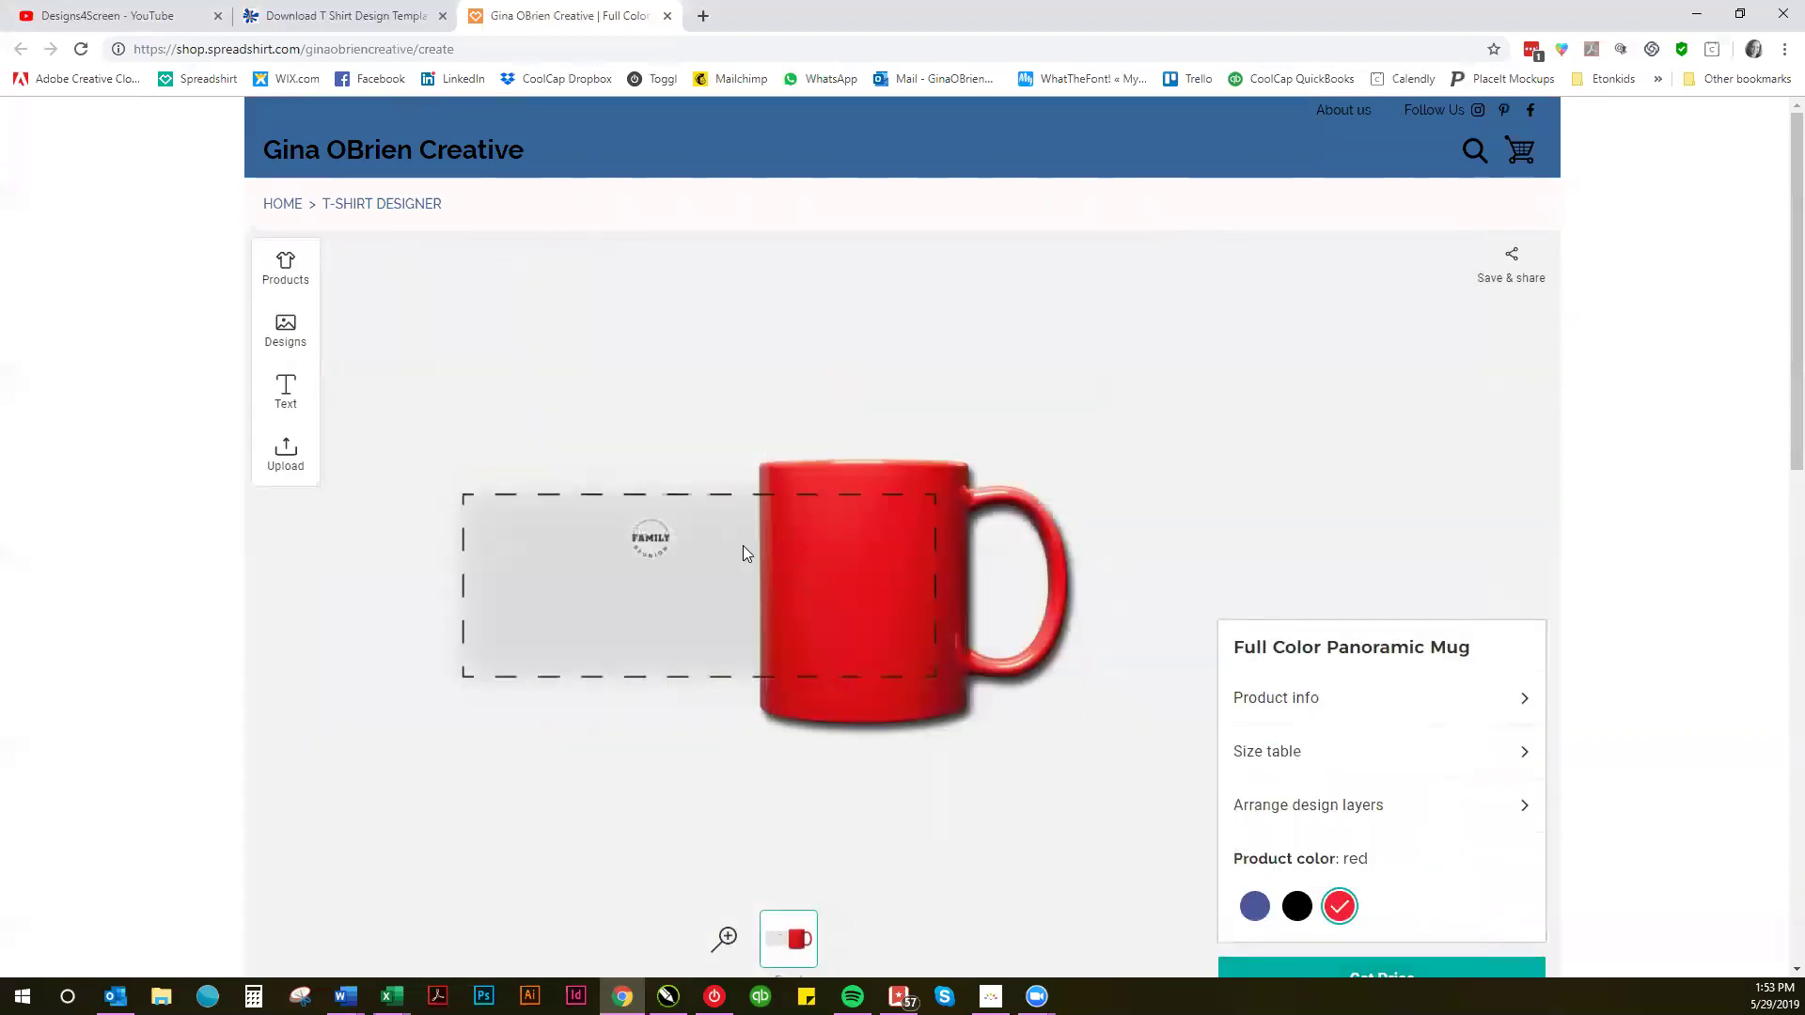
drag(651, 537, 741, 649)
drag(689, 573, 877, 620)
click(937, 681)
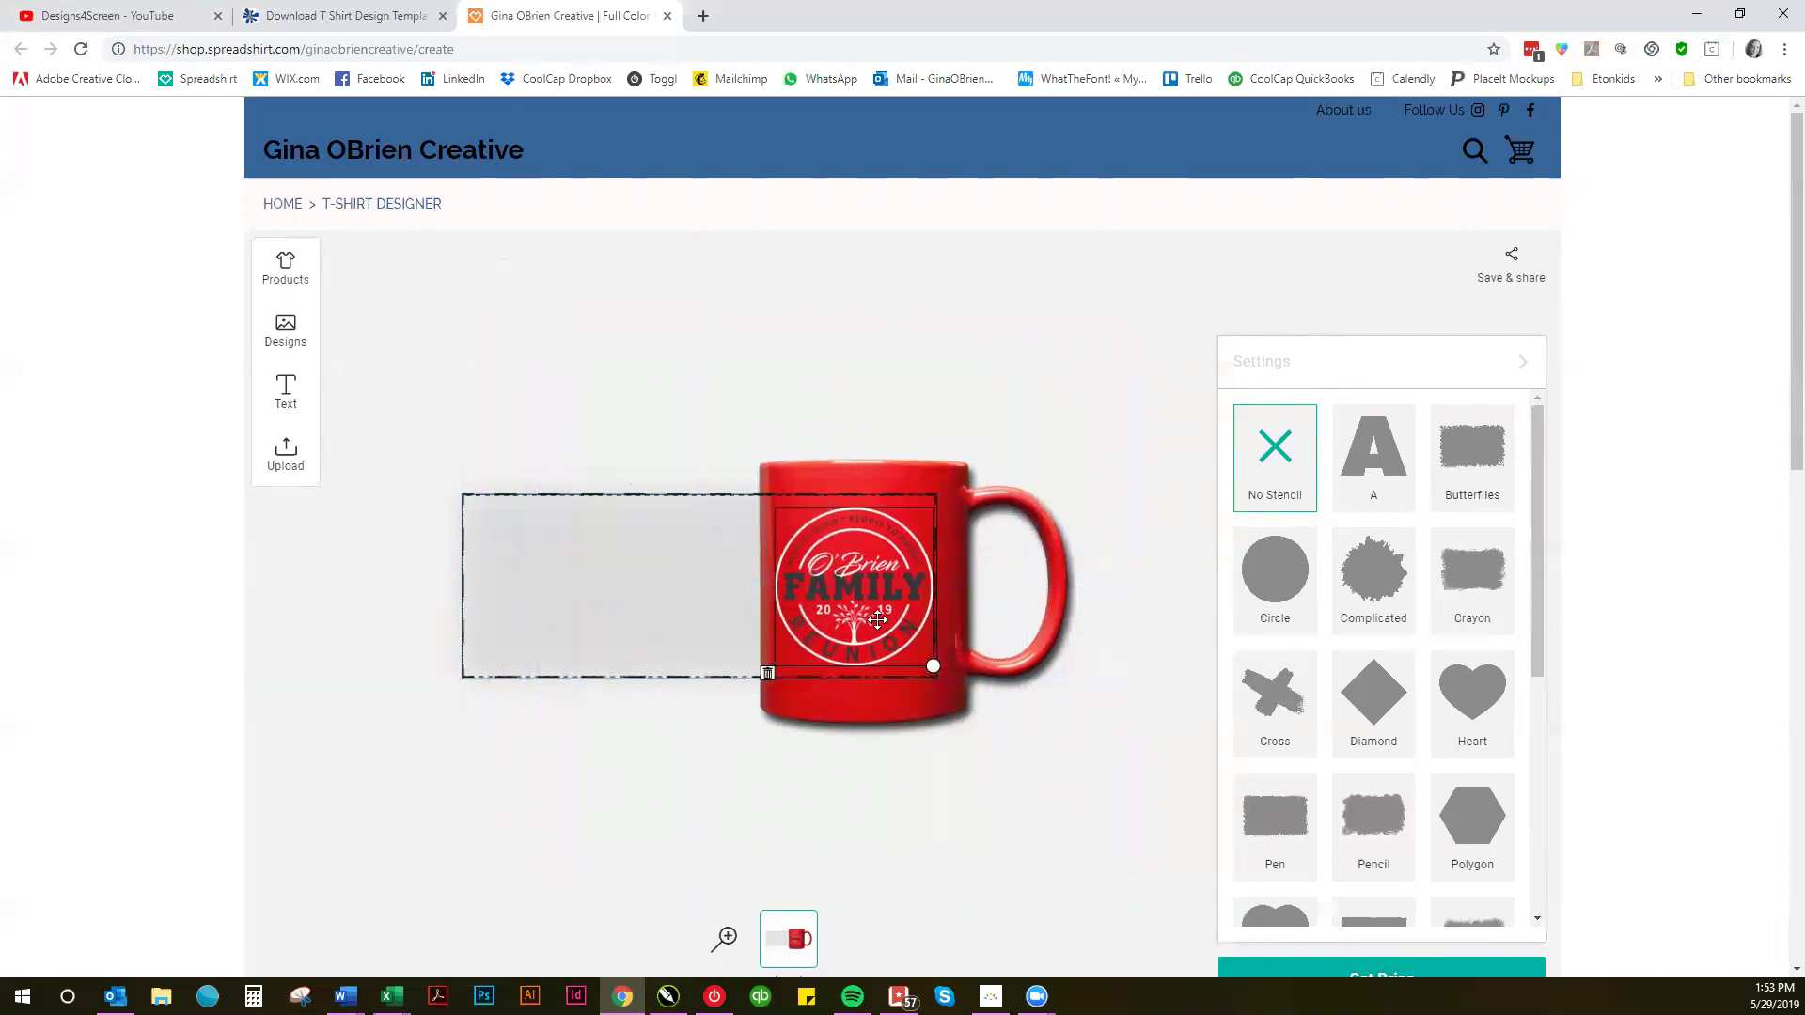
Step: Zoom in on the mug and set it to royal blue after trying black
click(986, 736)
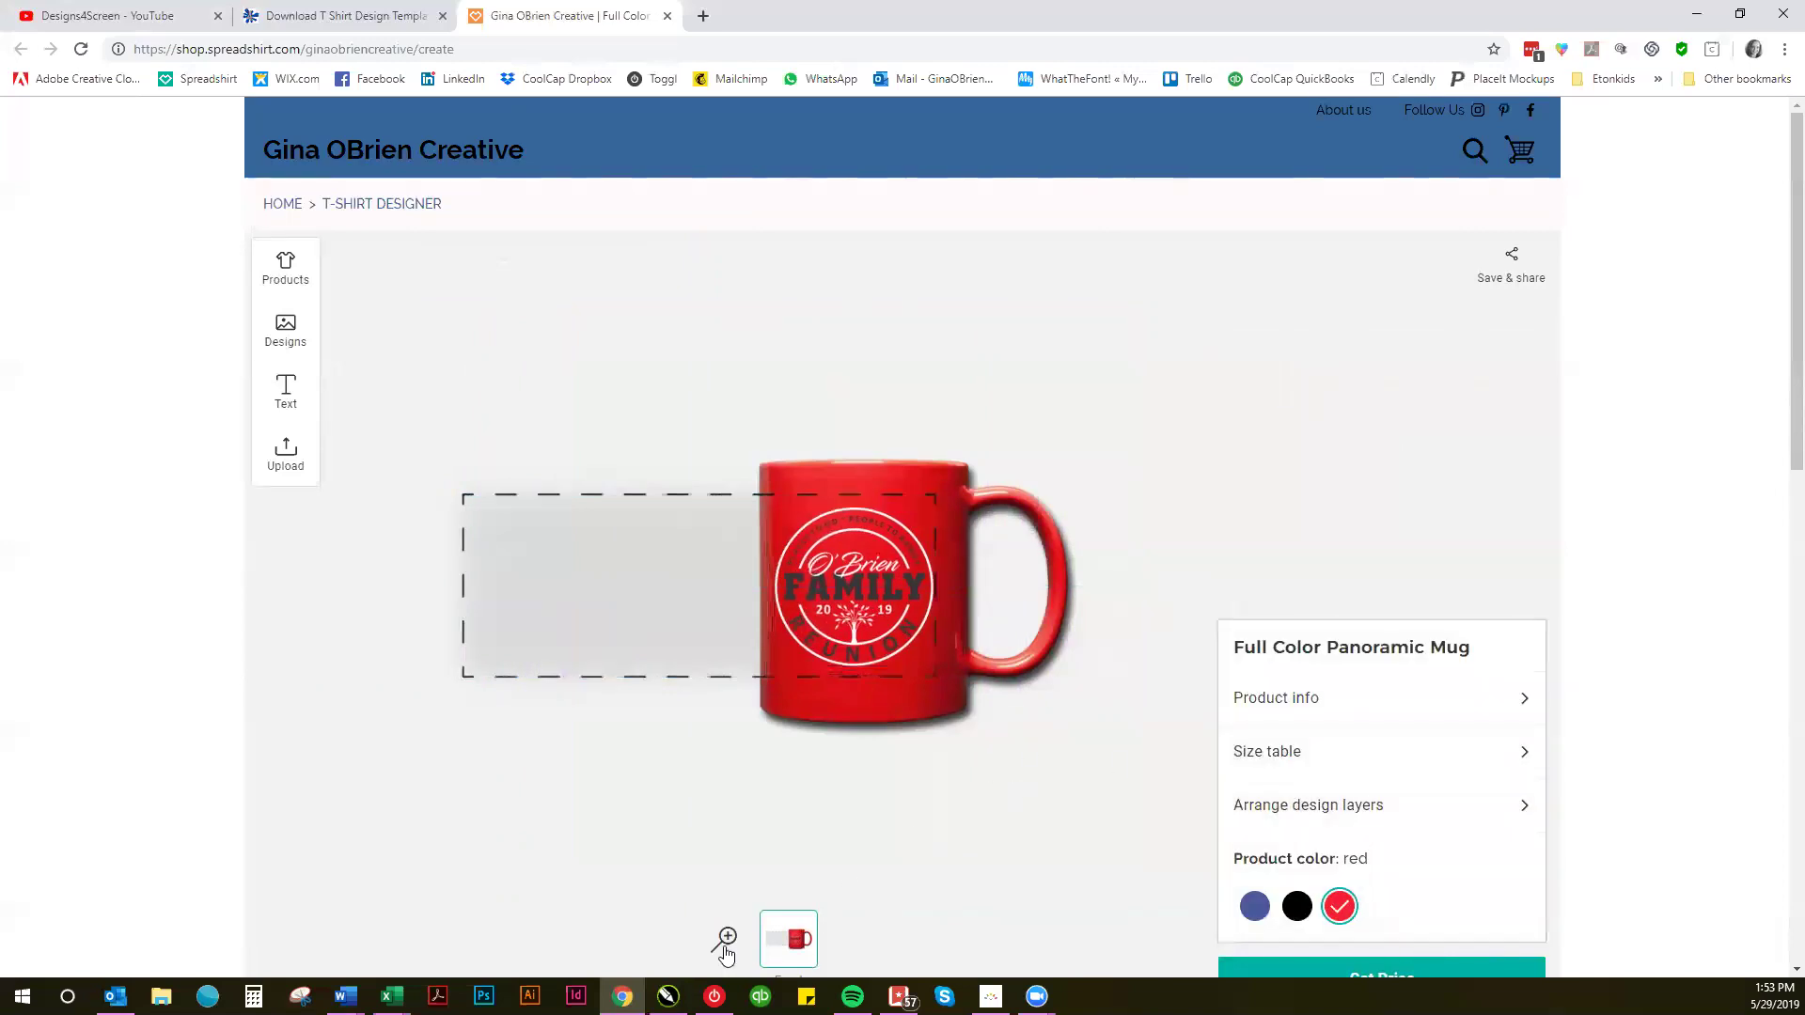
click(725, 939)
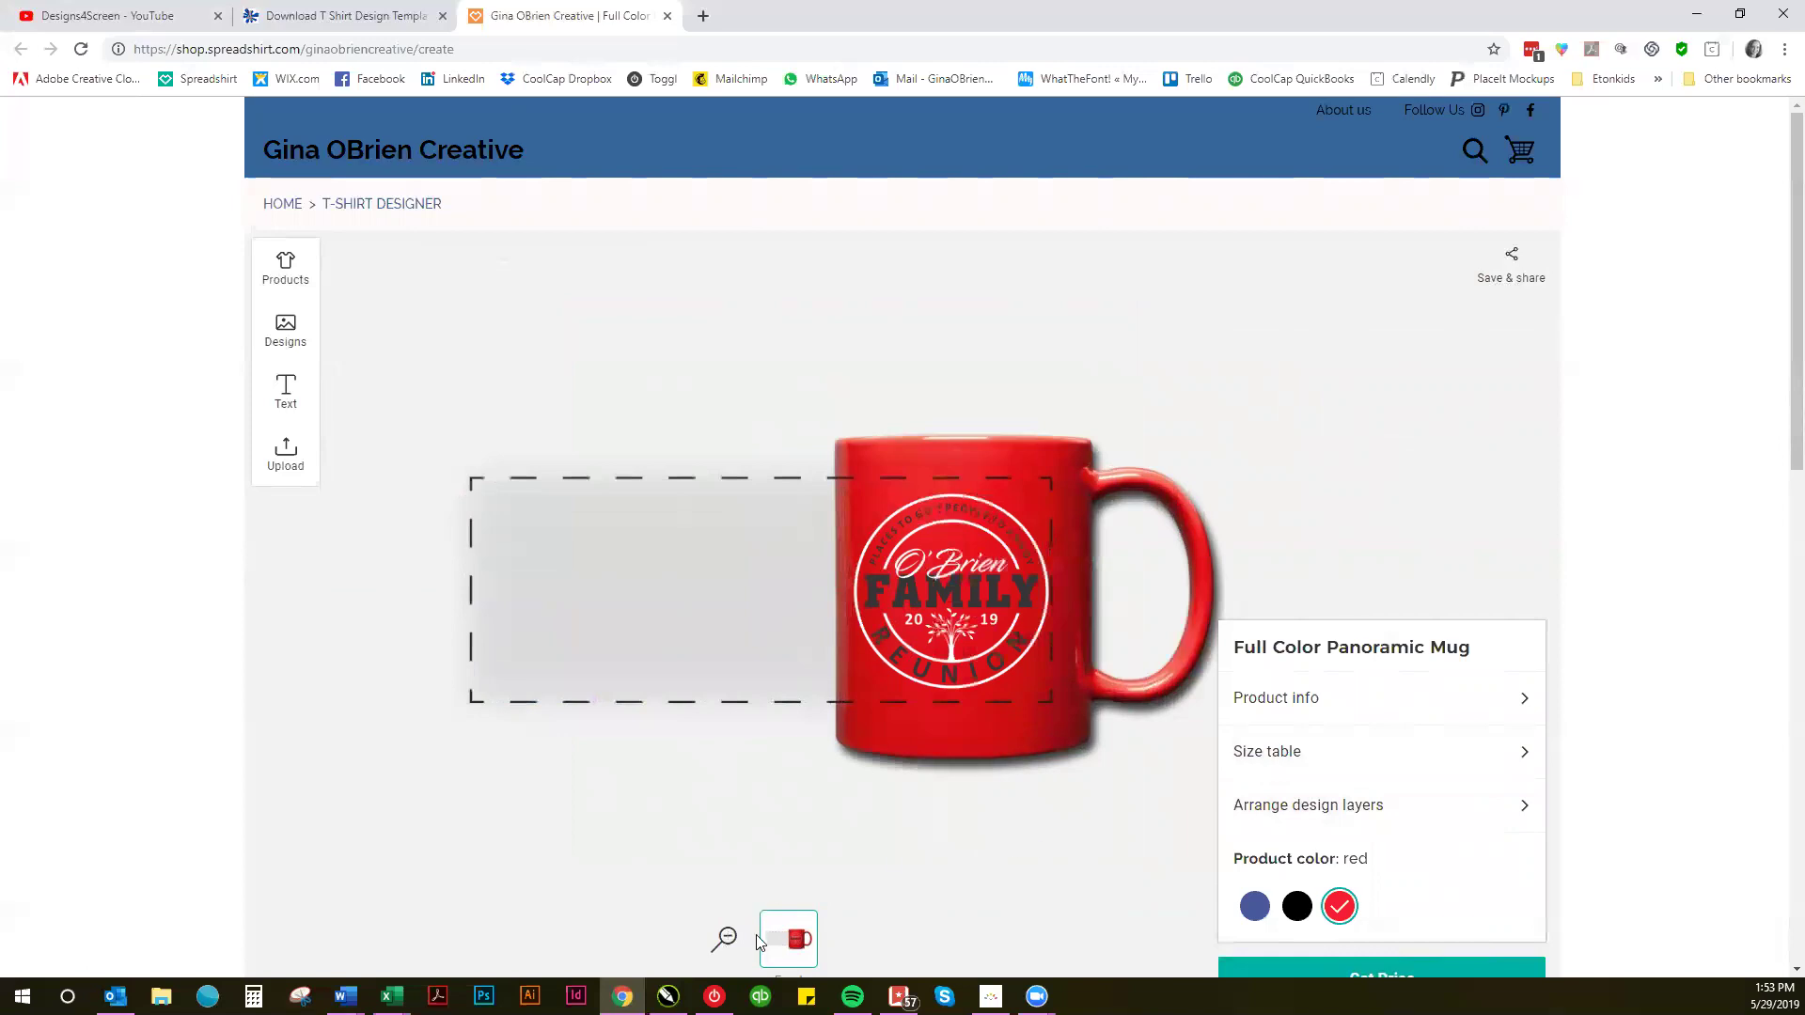
click(1252, 906)
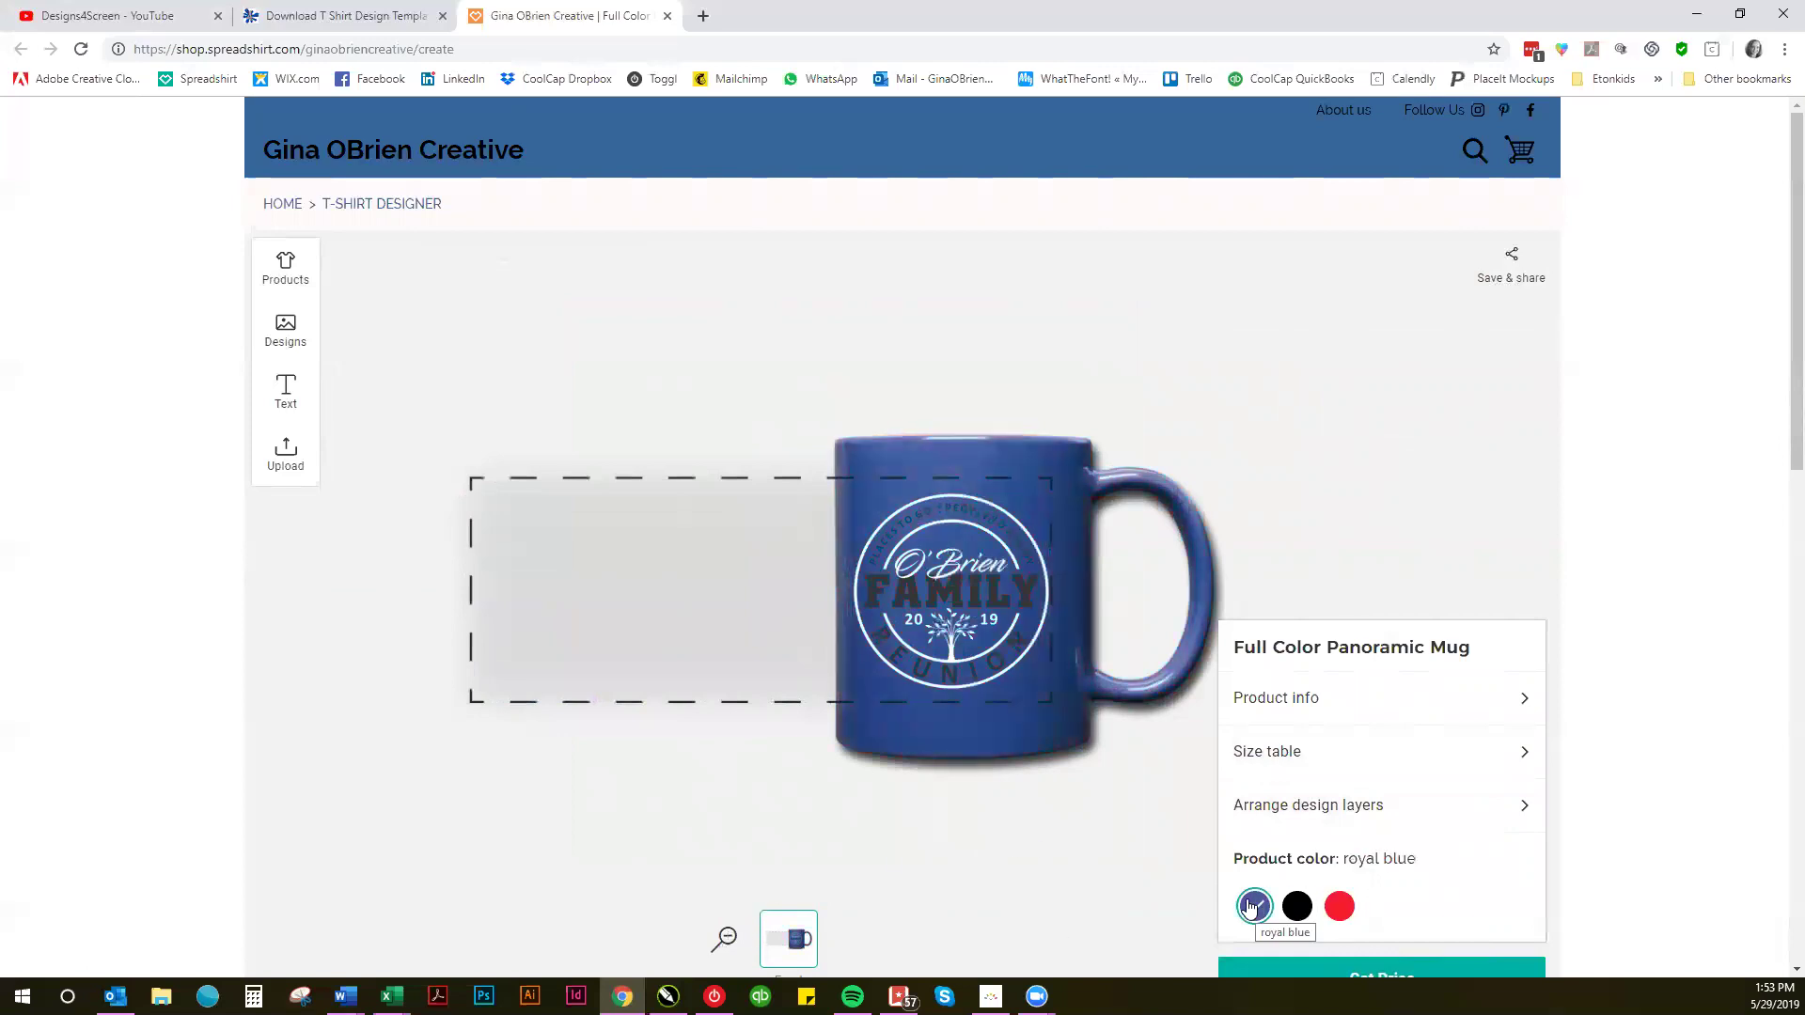
click(1298, 908)
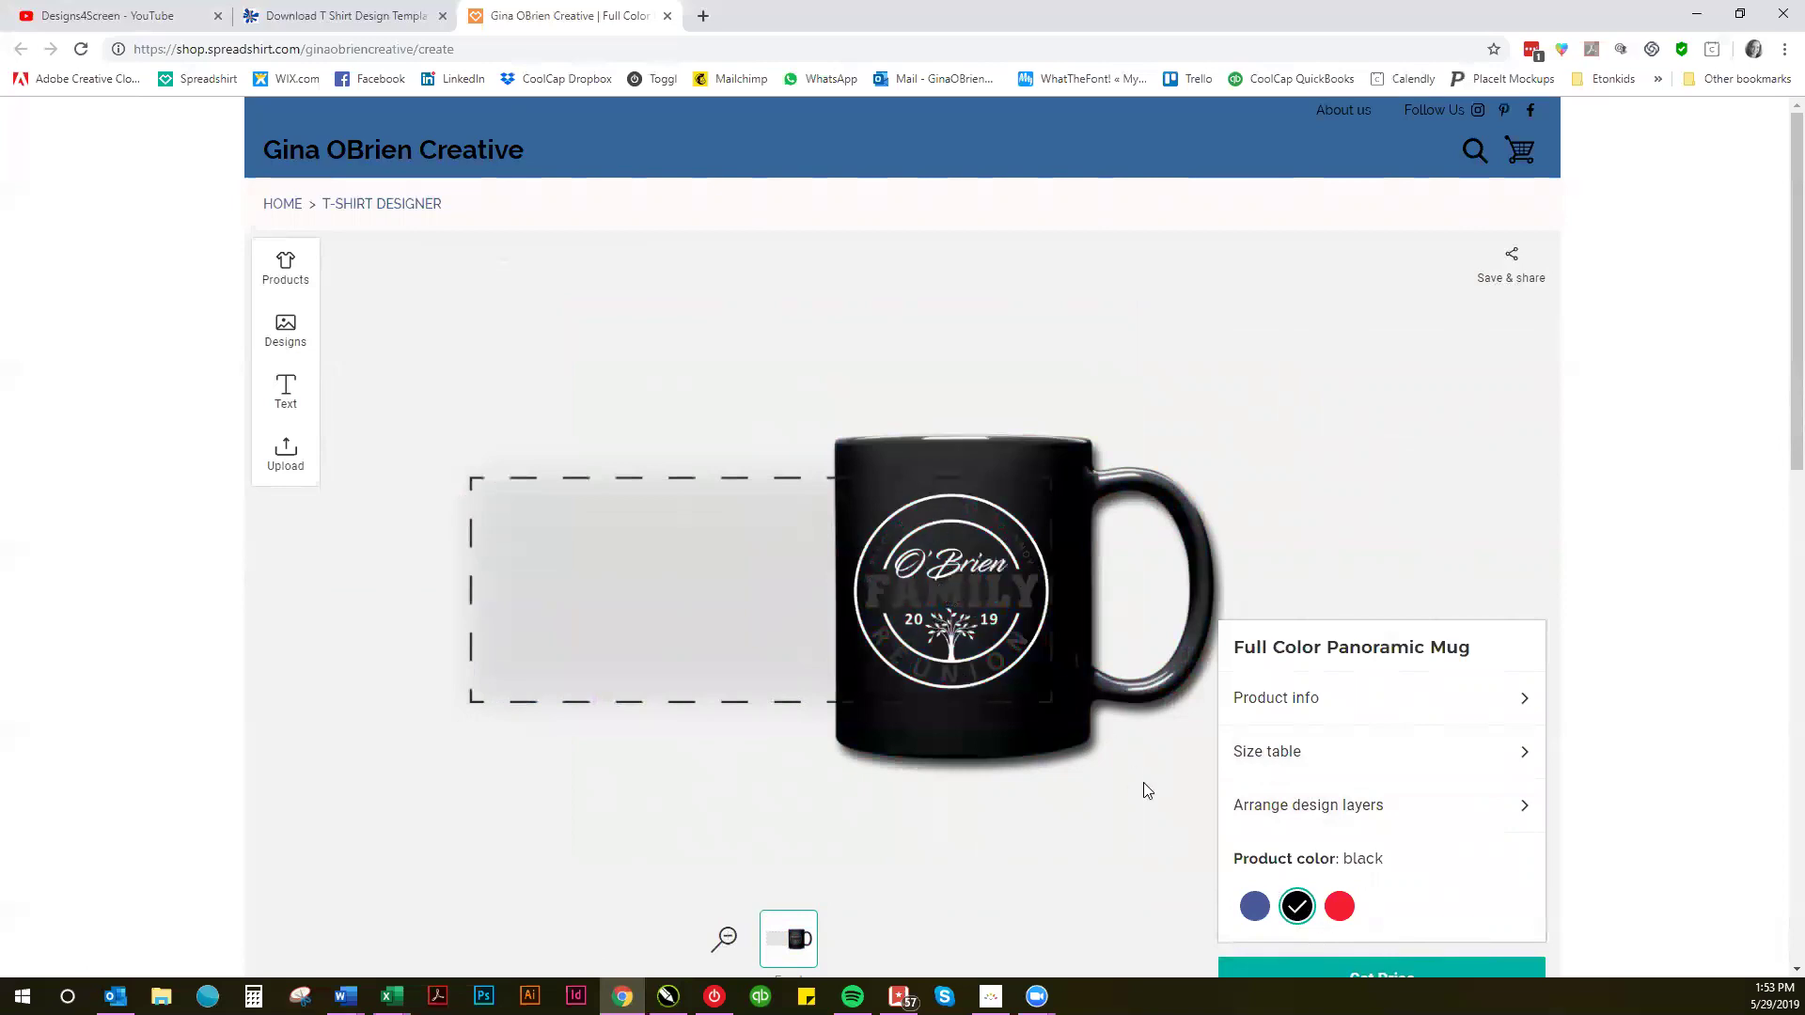
click(1254, 906)
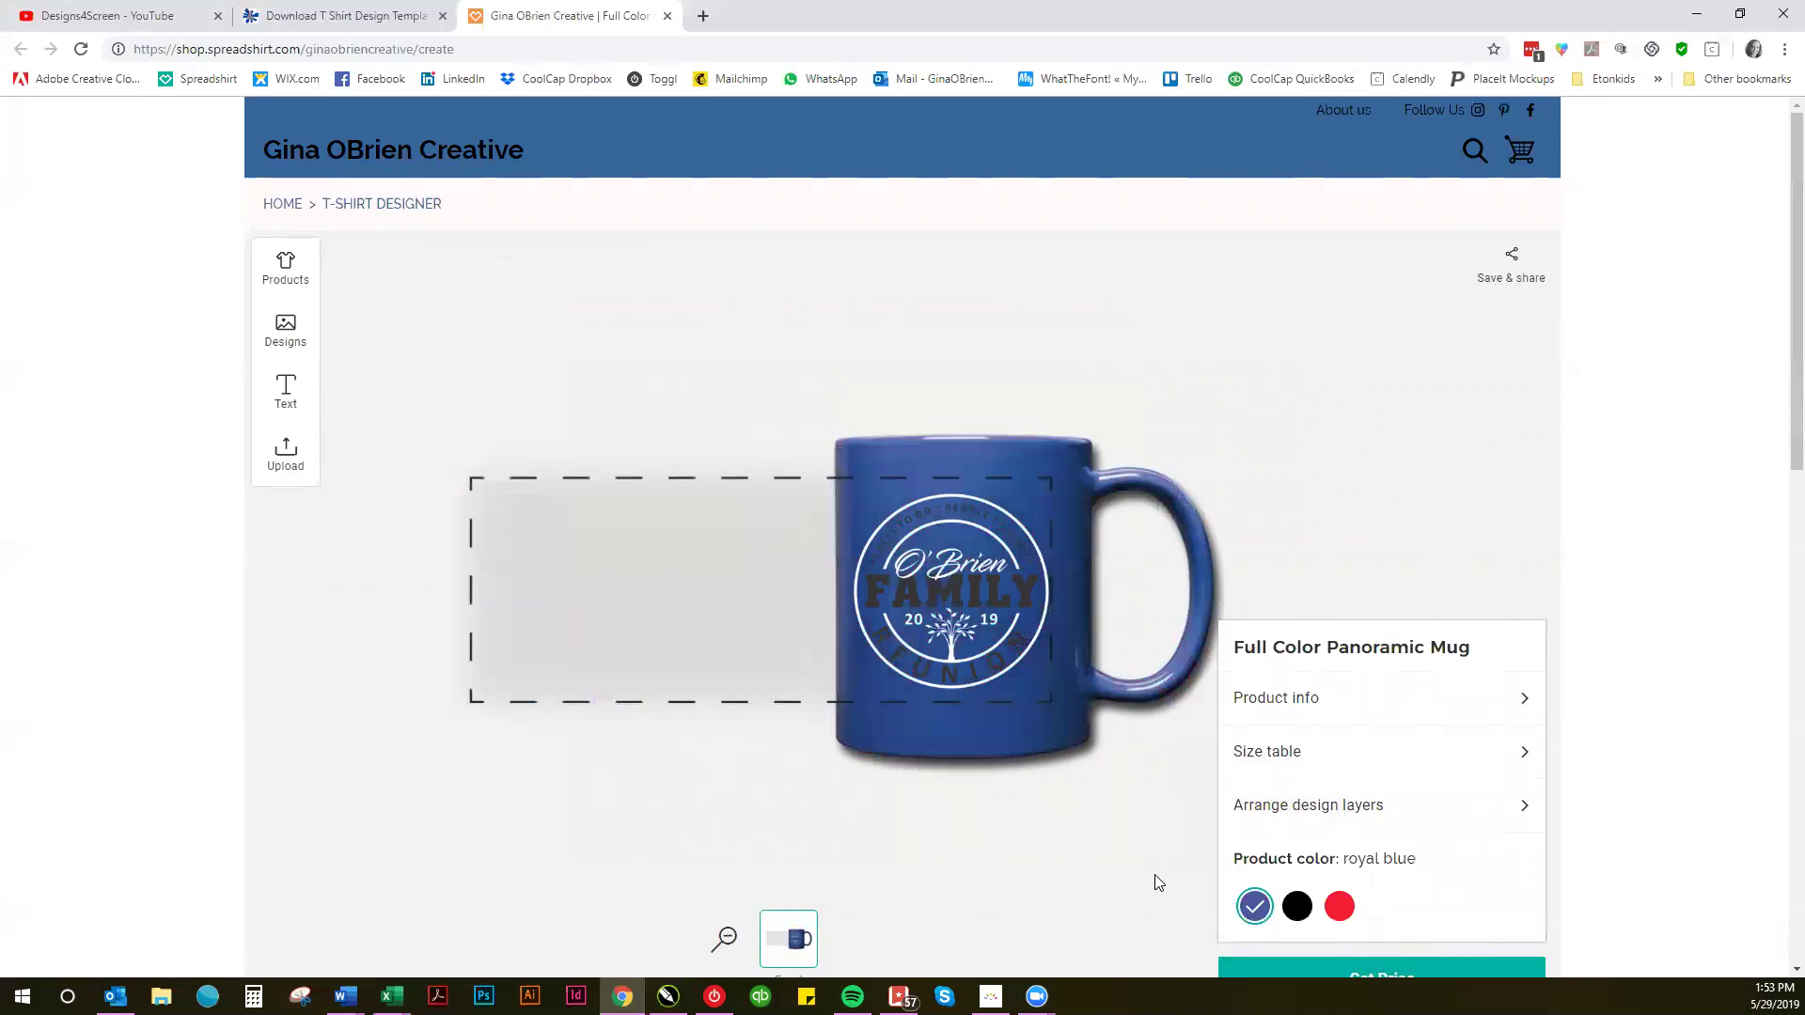
scroll(1158, 882, down, 2)
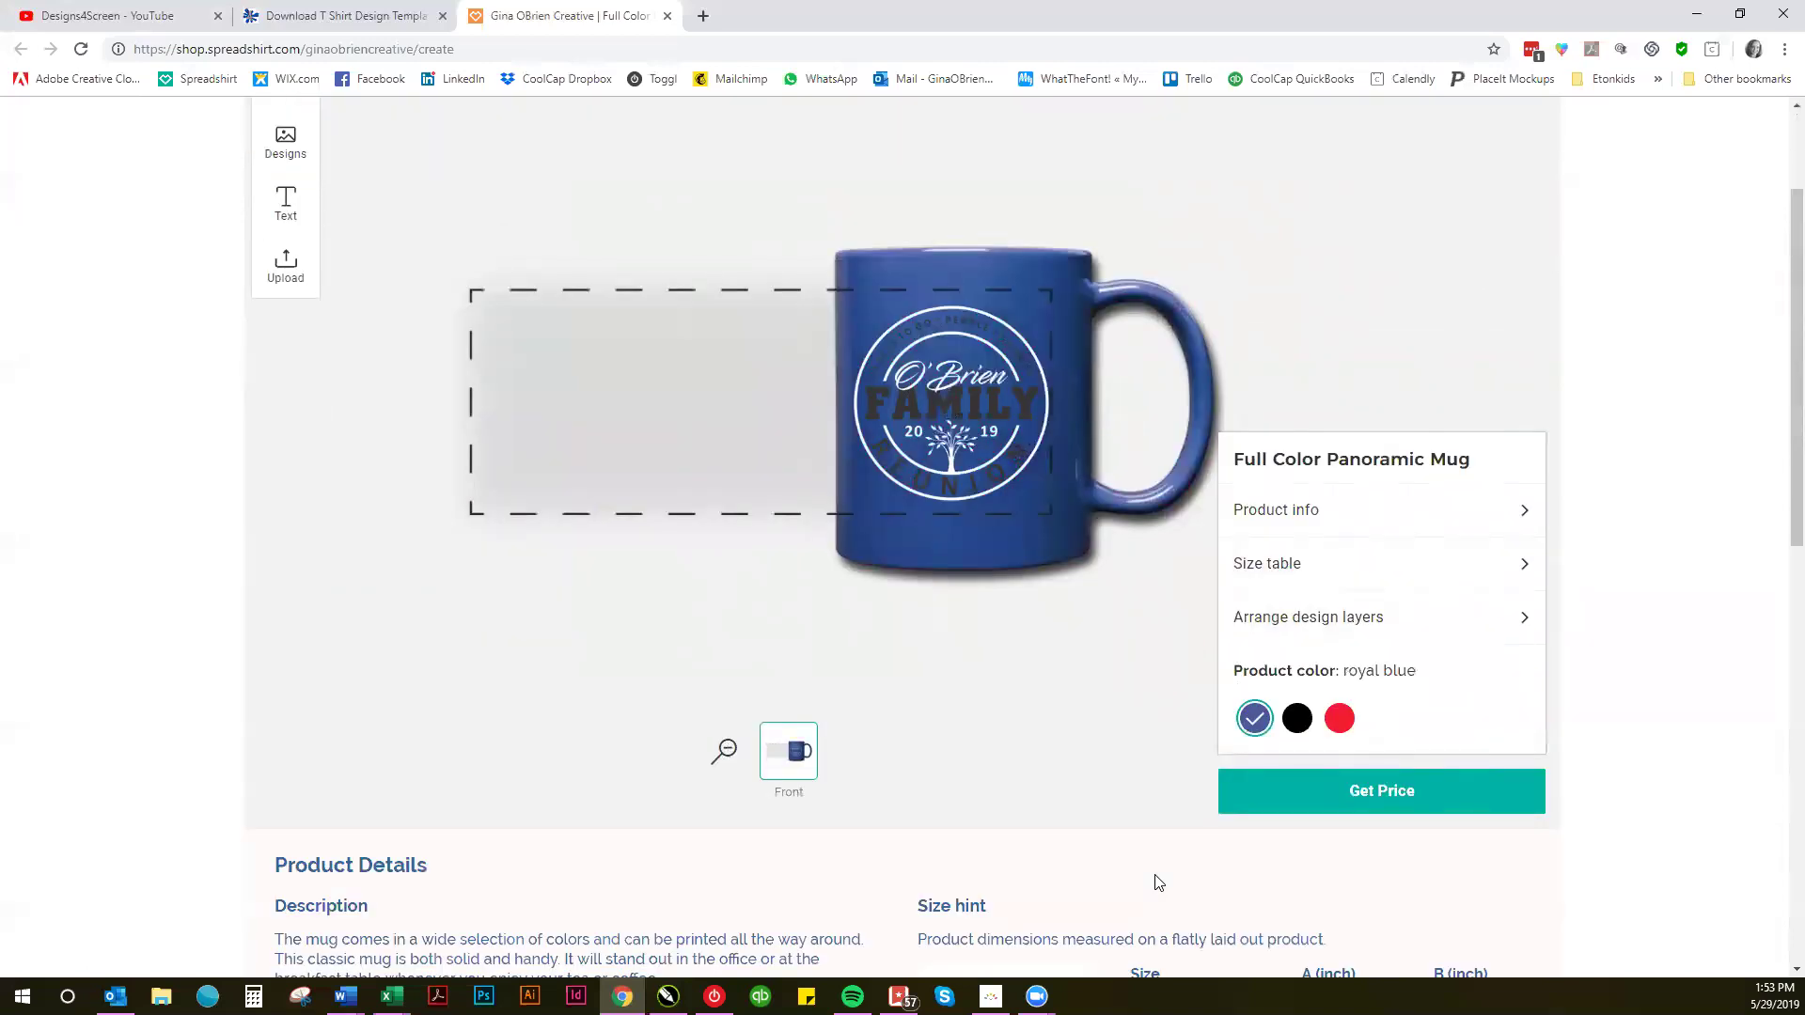
scroll(1158, 882, up, 2)
Step: Switch the product to the red Adjustable Apron, carrying the design over
click(297, 324)
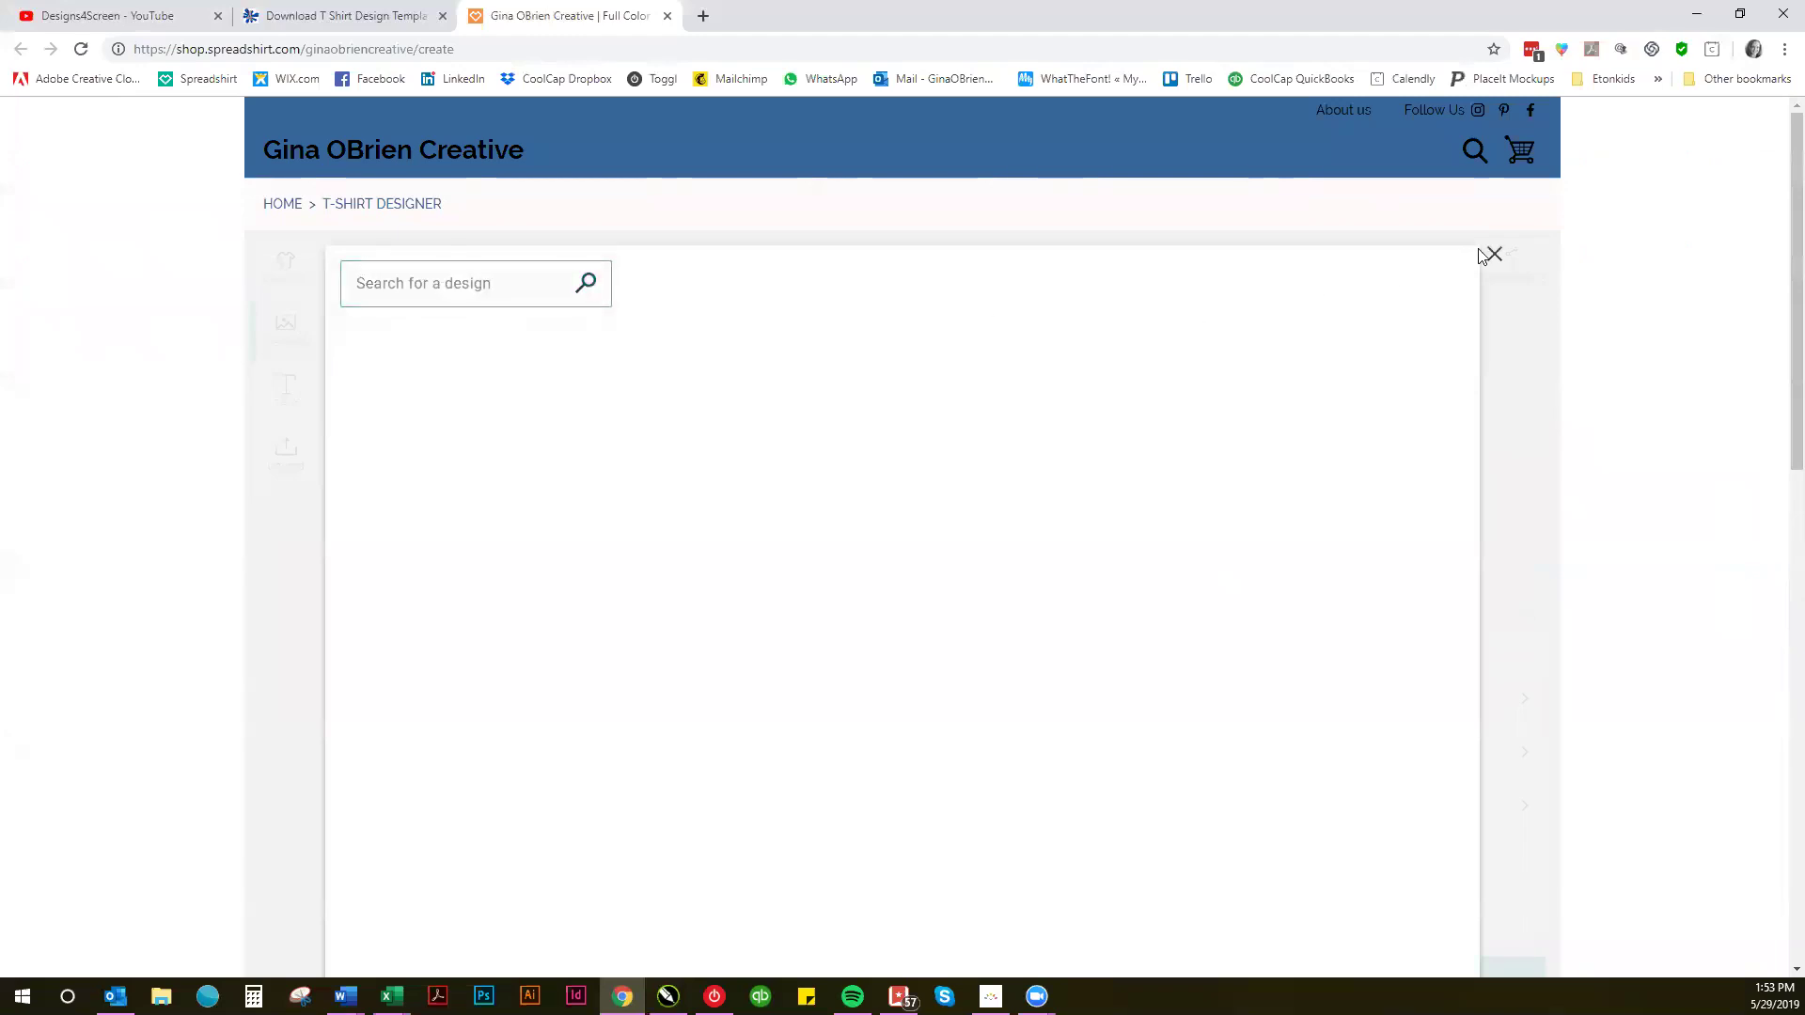
click(1493, 254)
click(283, 261)
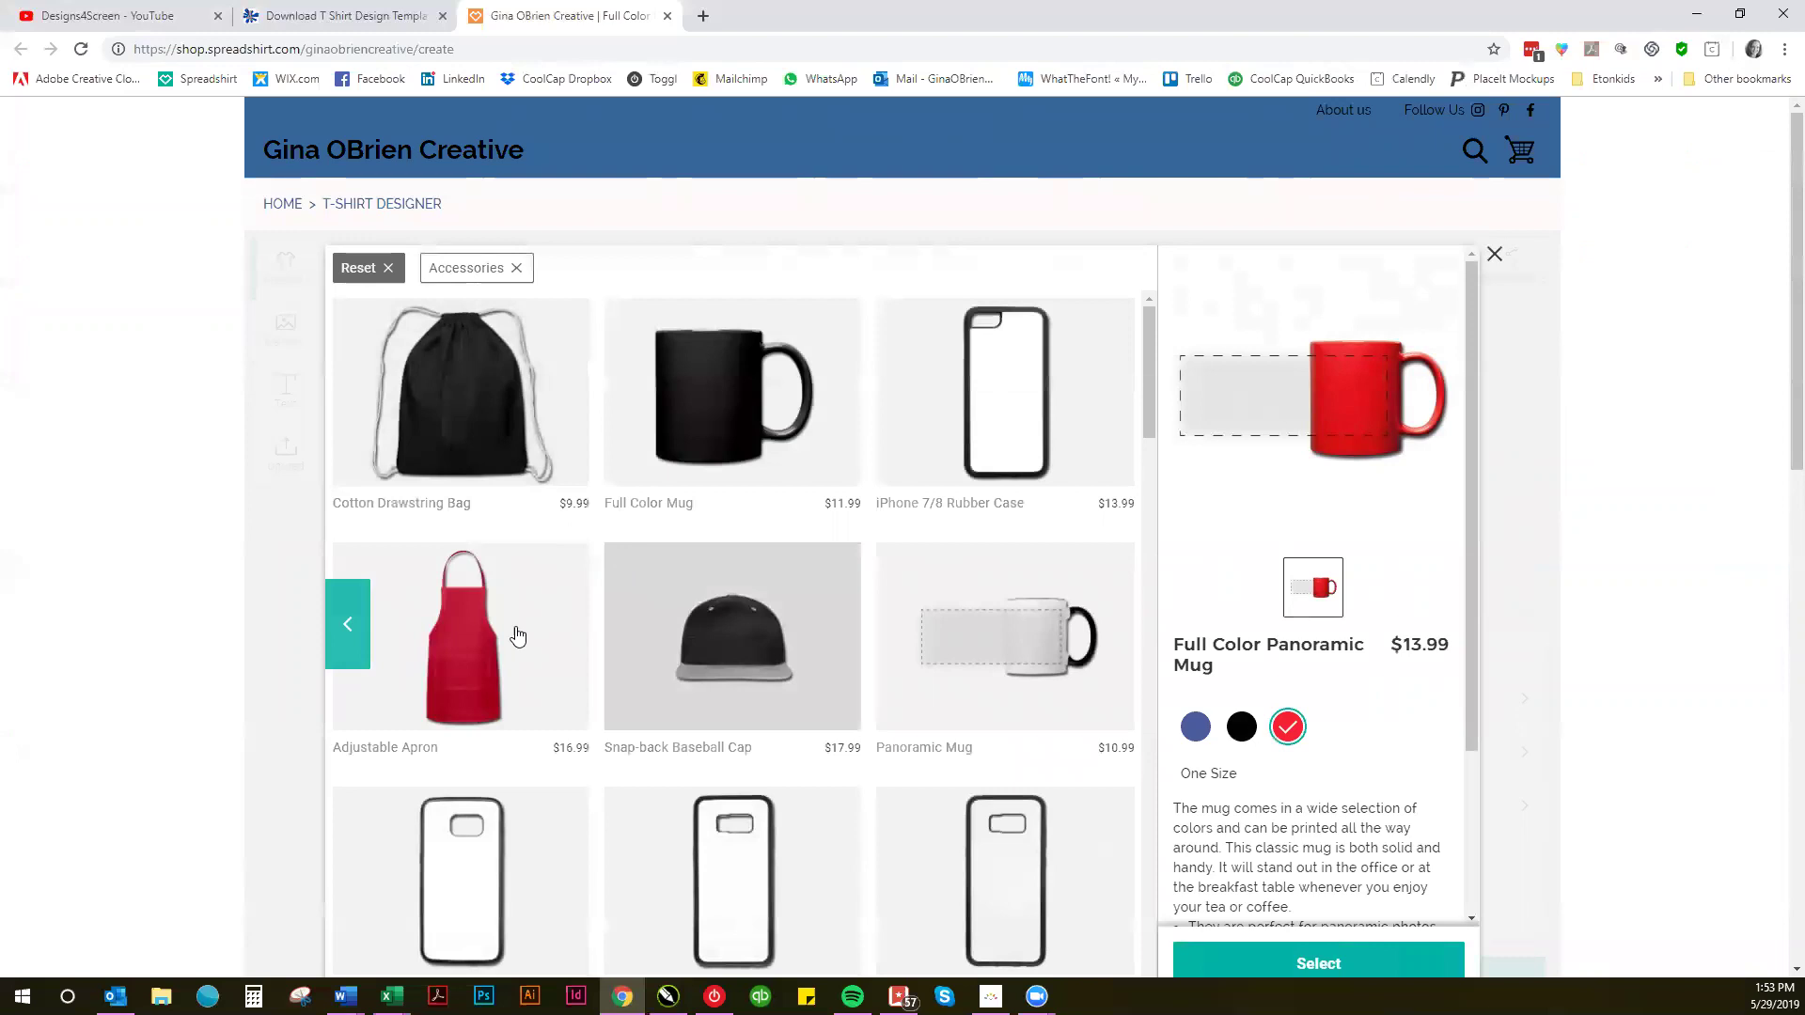
click(487, 639)
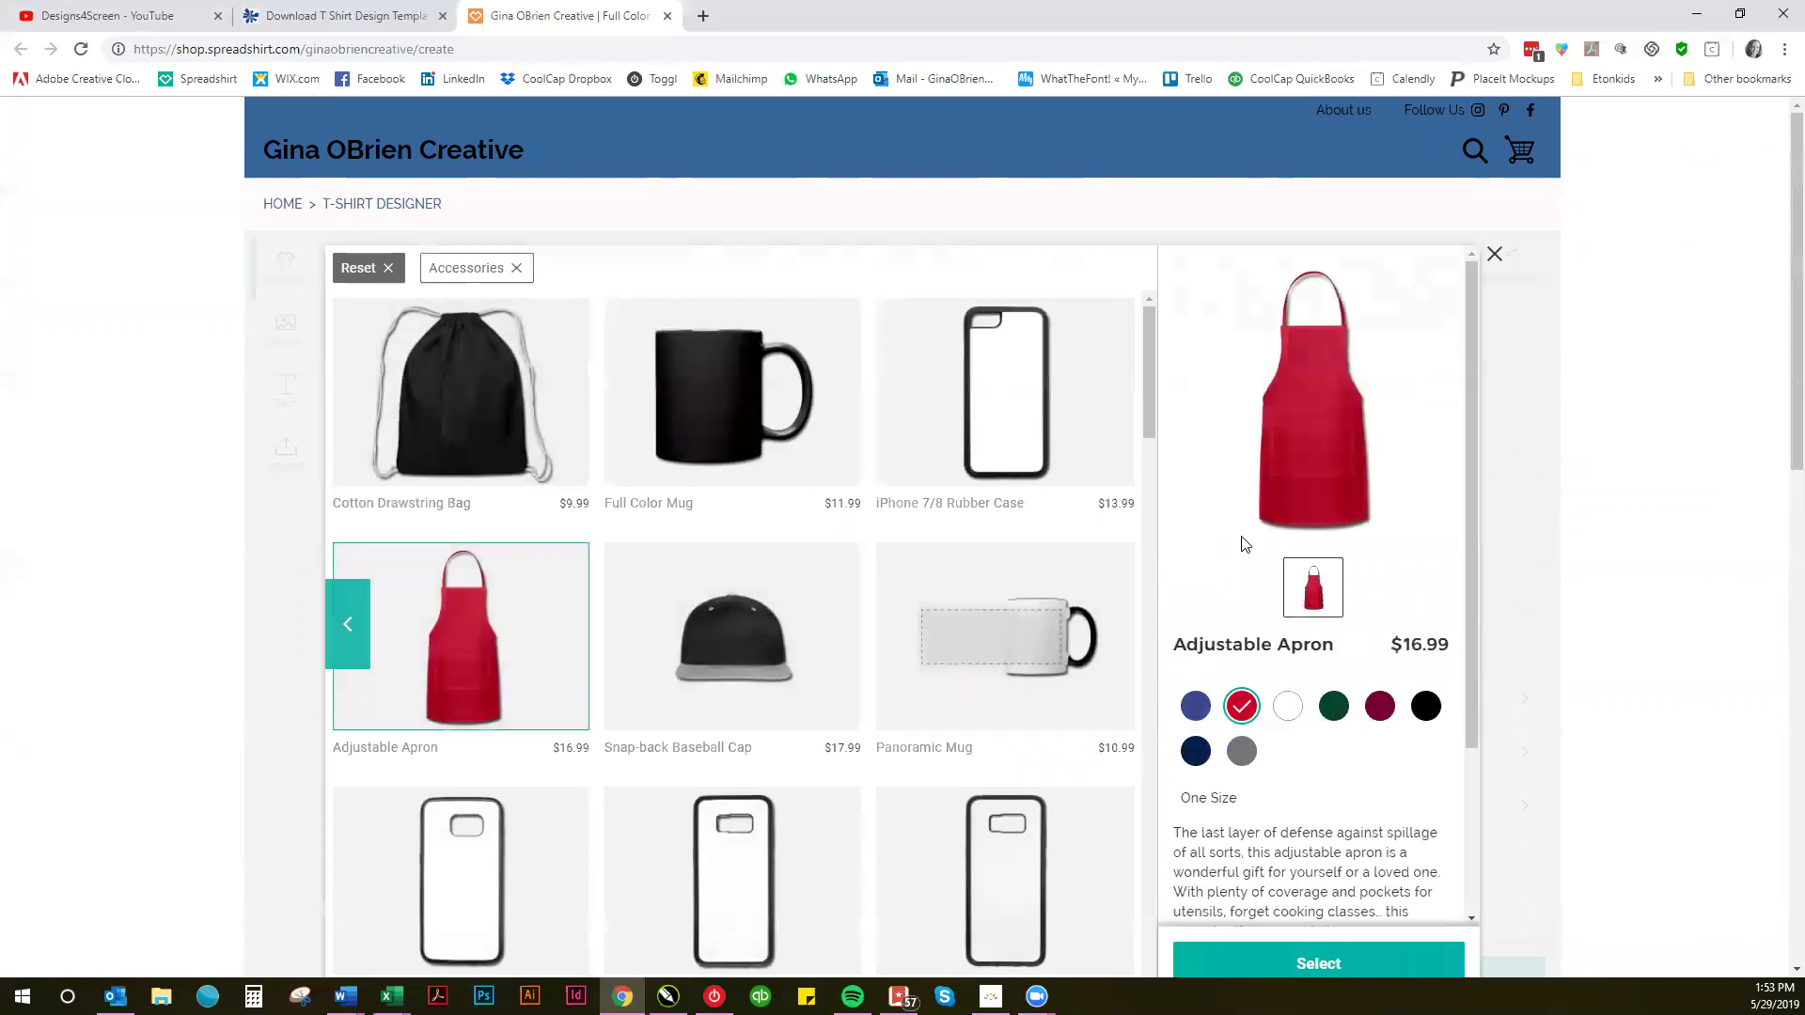
click(1265, 965)
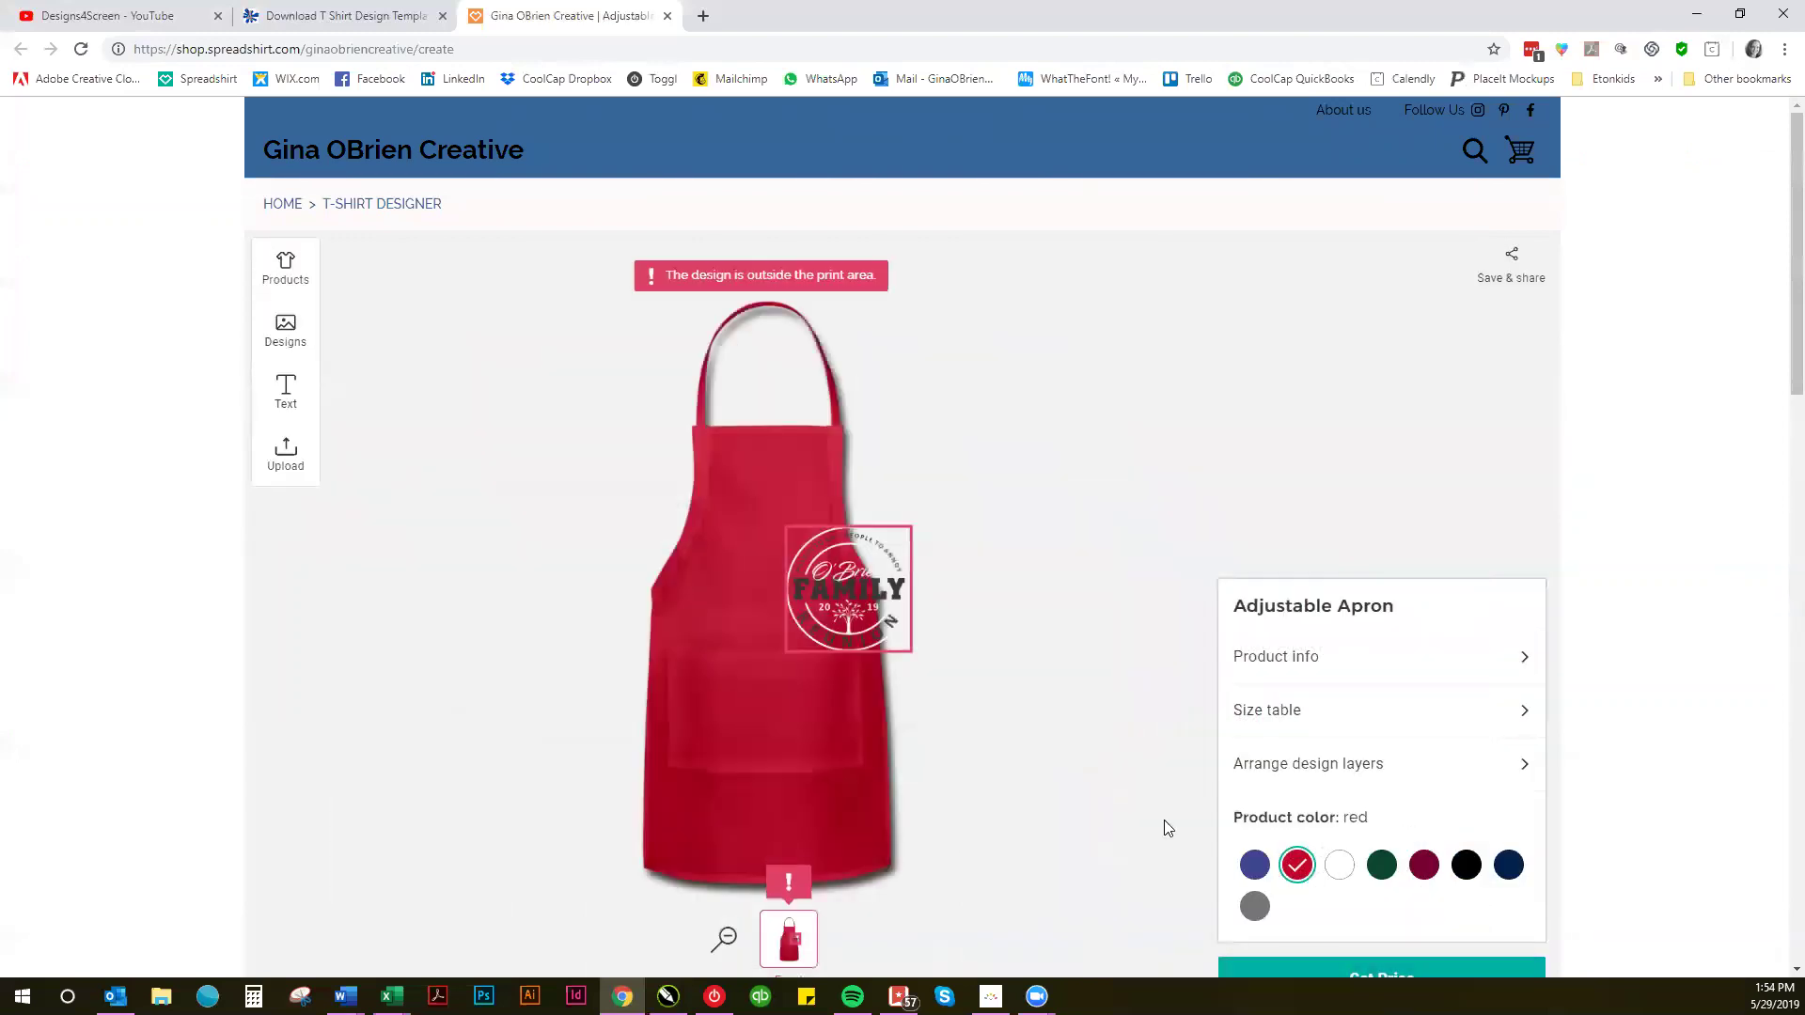
Step: Move the design up onto the apron bib, shrinking and centring it
drag(885, 558, 786, 490)
click(835, 560)
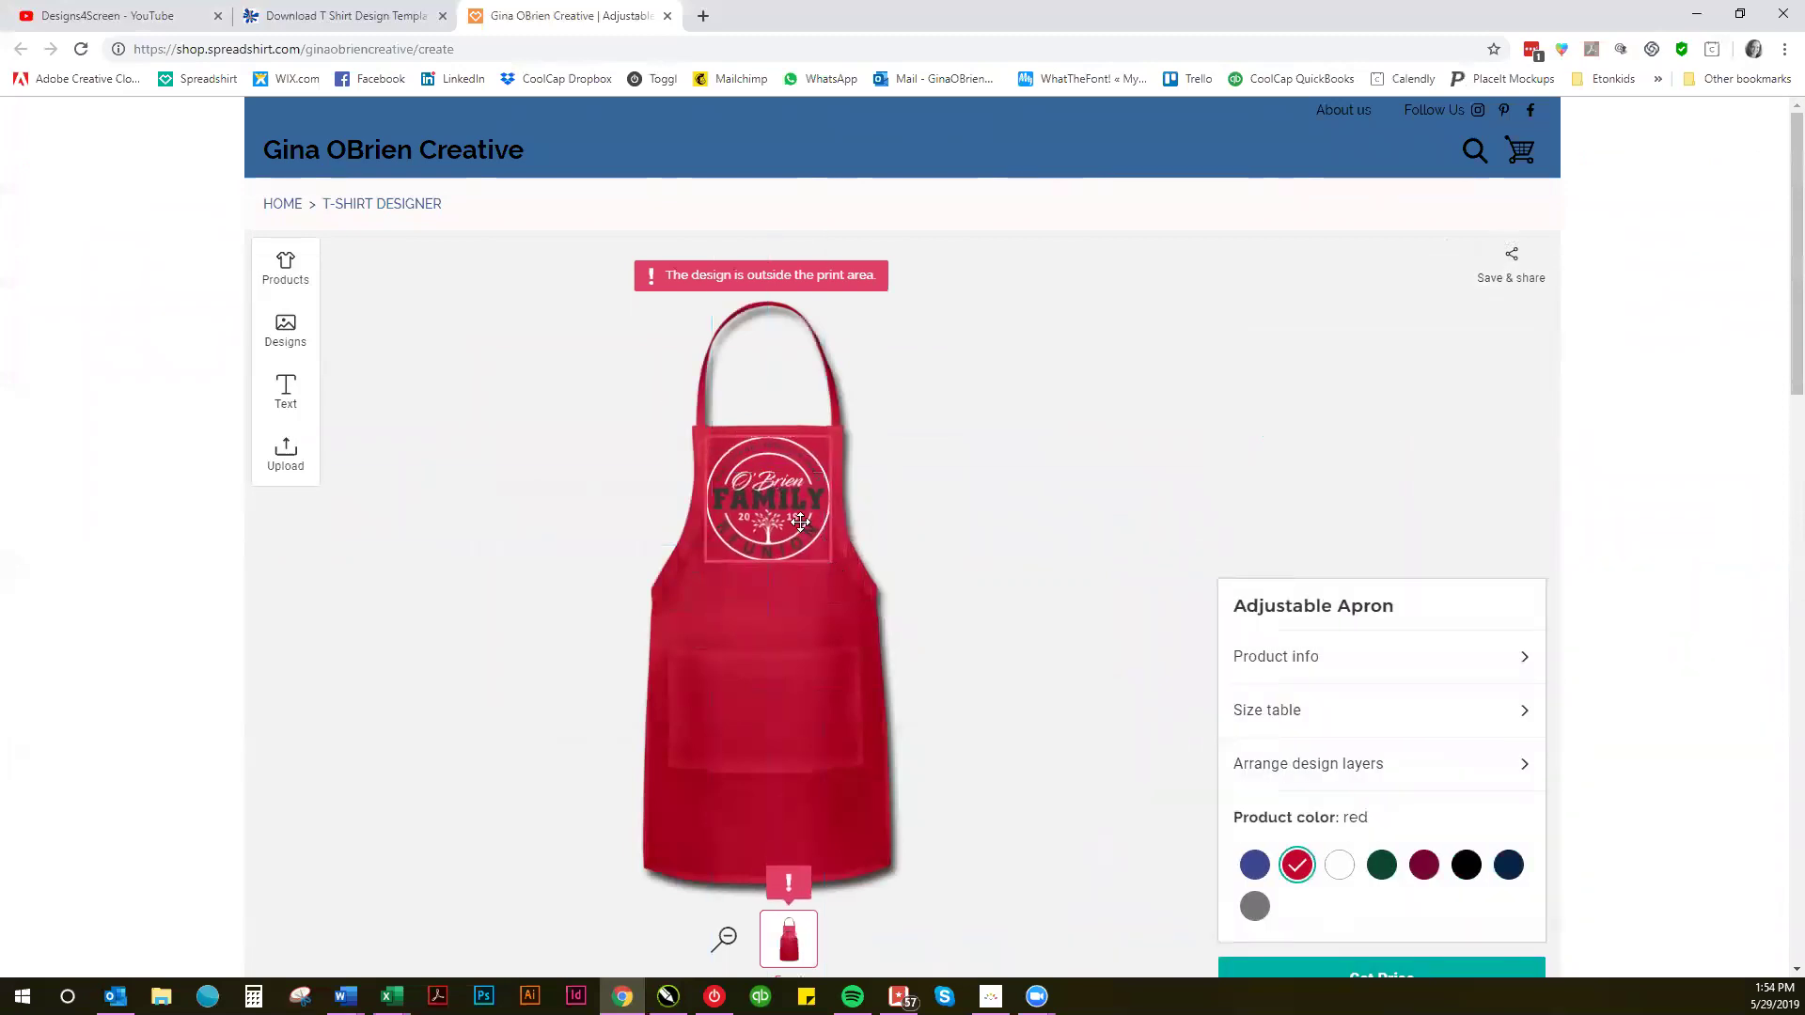
click(831, 560)
mouse_move(826, 564)
mouse_down()
mouse_move(797, 525)
mouse_move(802, 549)
mouse_up()
Step: Preview the apron in charcoal and royal blue, then return it to red
click(974, 551)
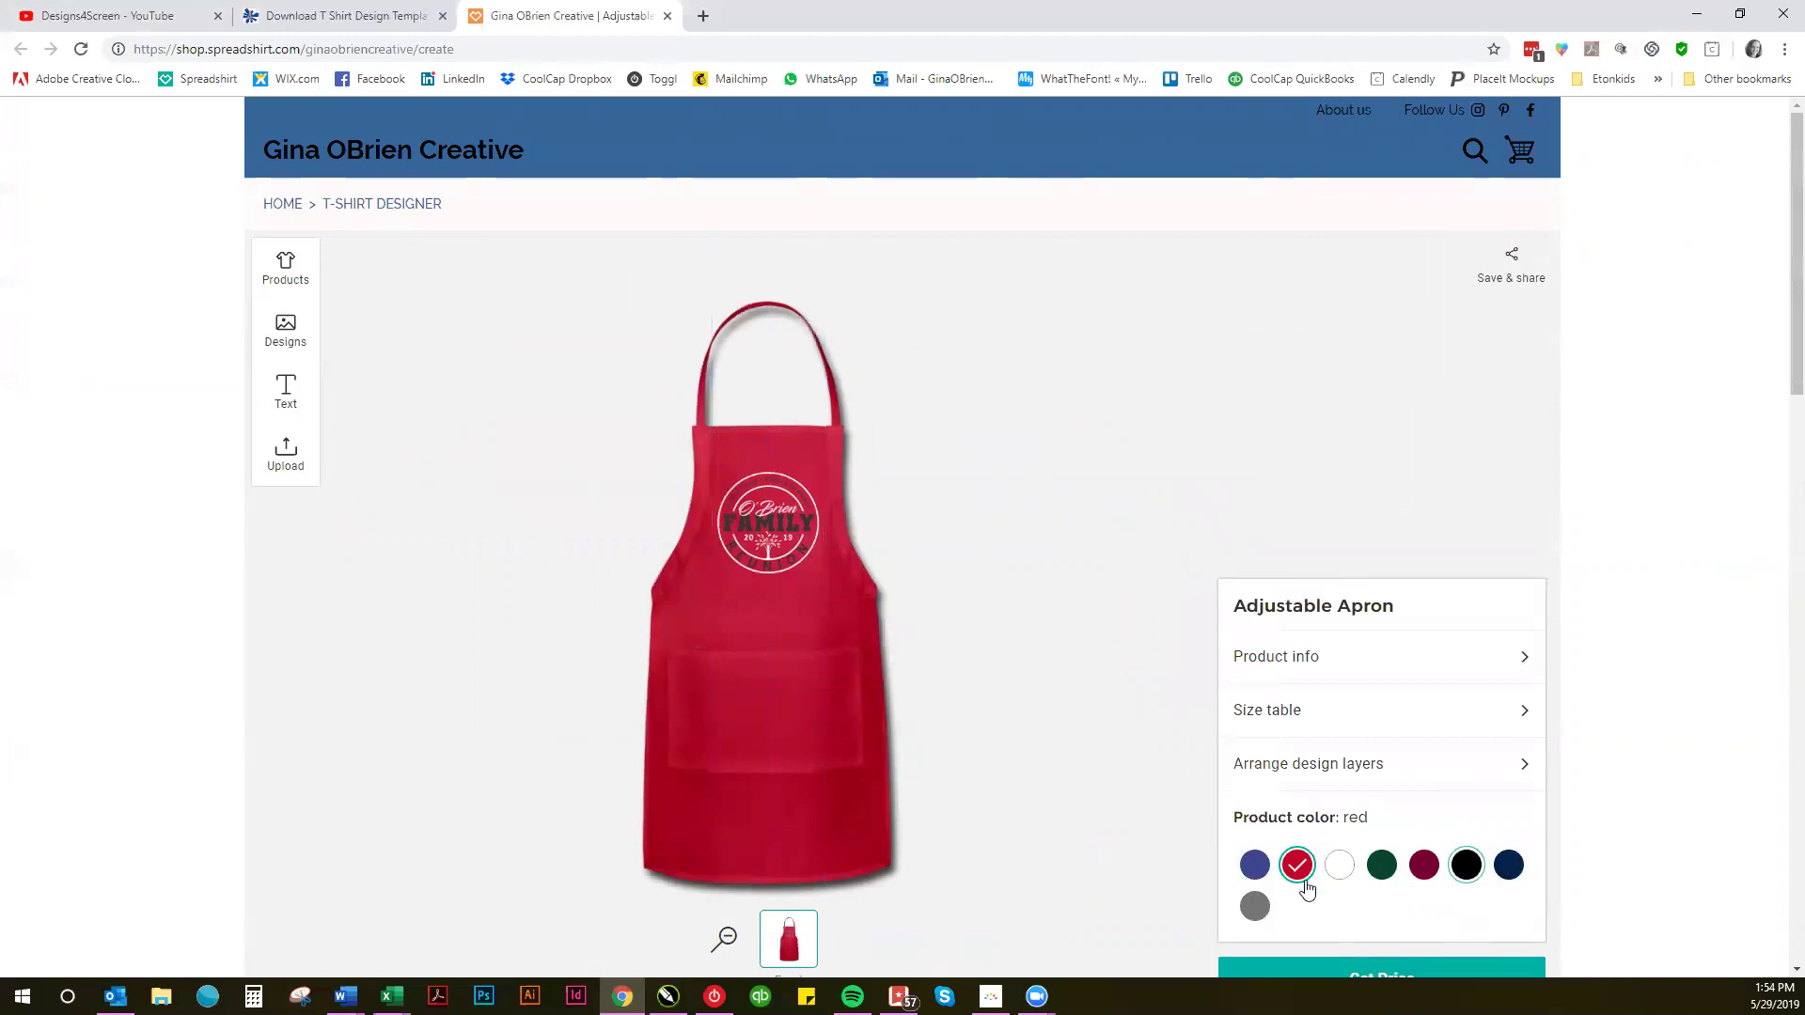
click(1255, 907)
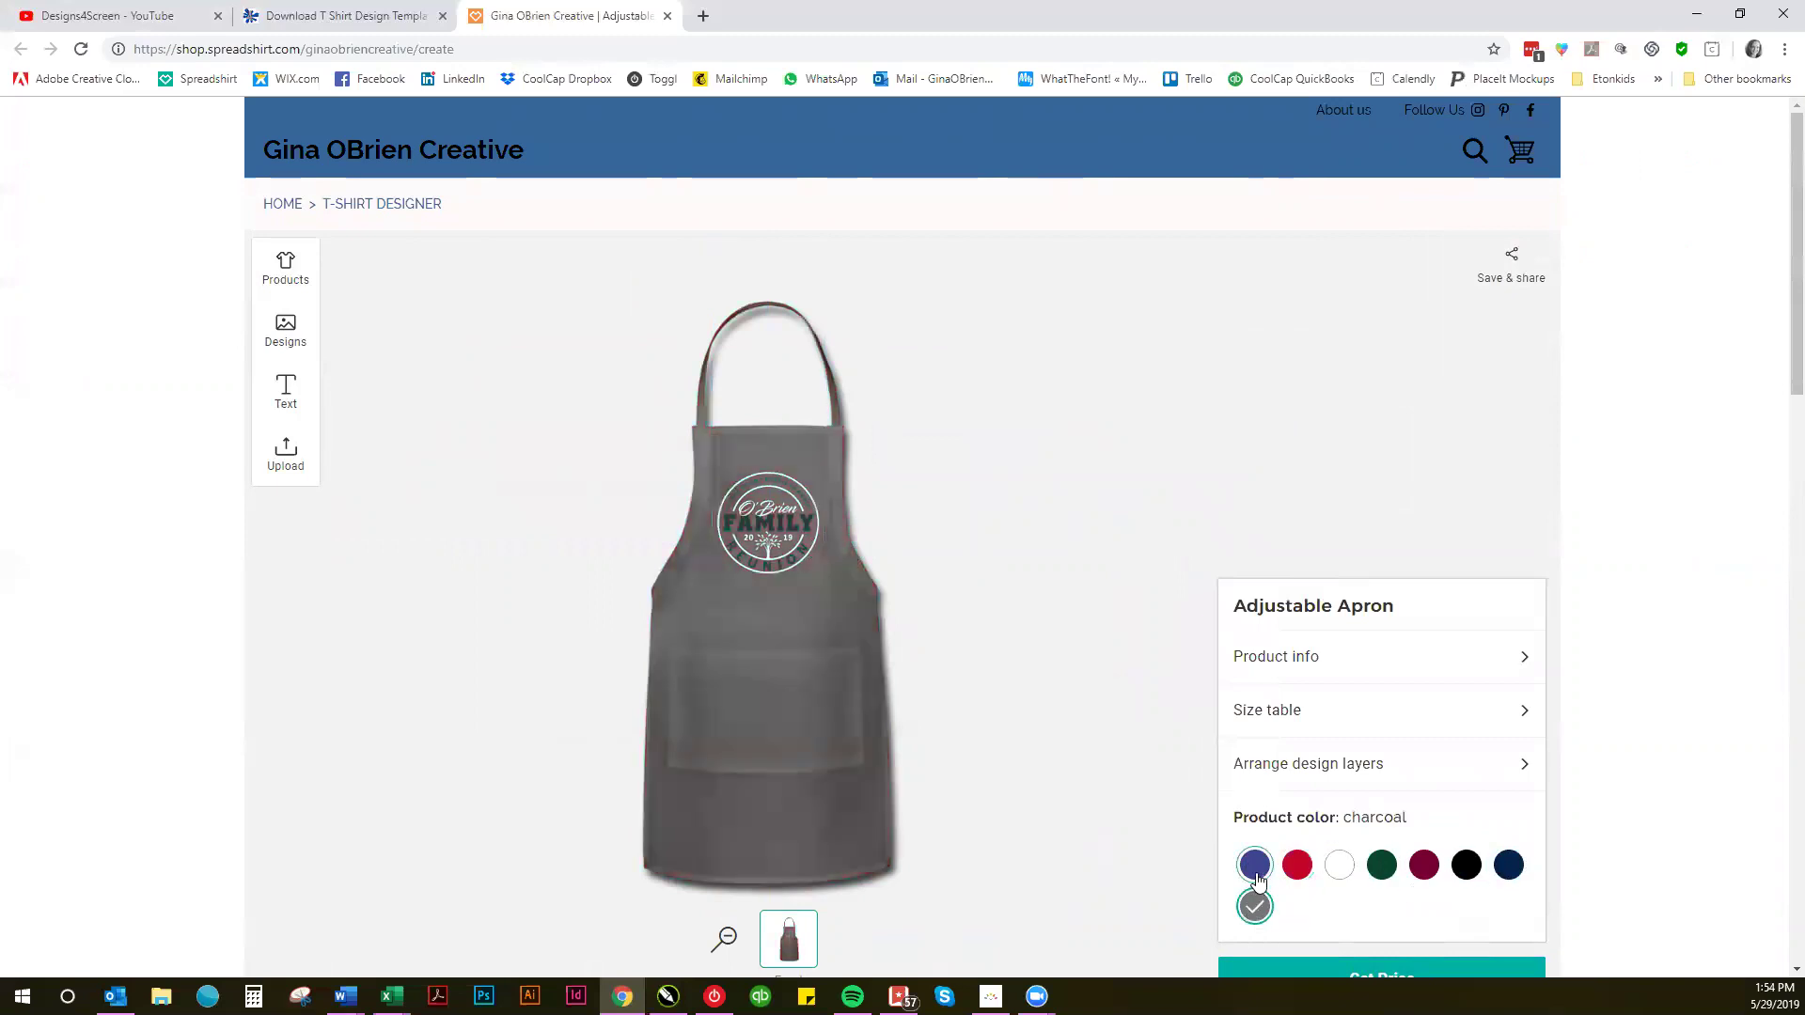
click(1255, 865)
click(1296, 869)
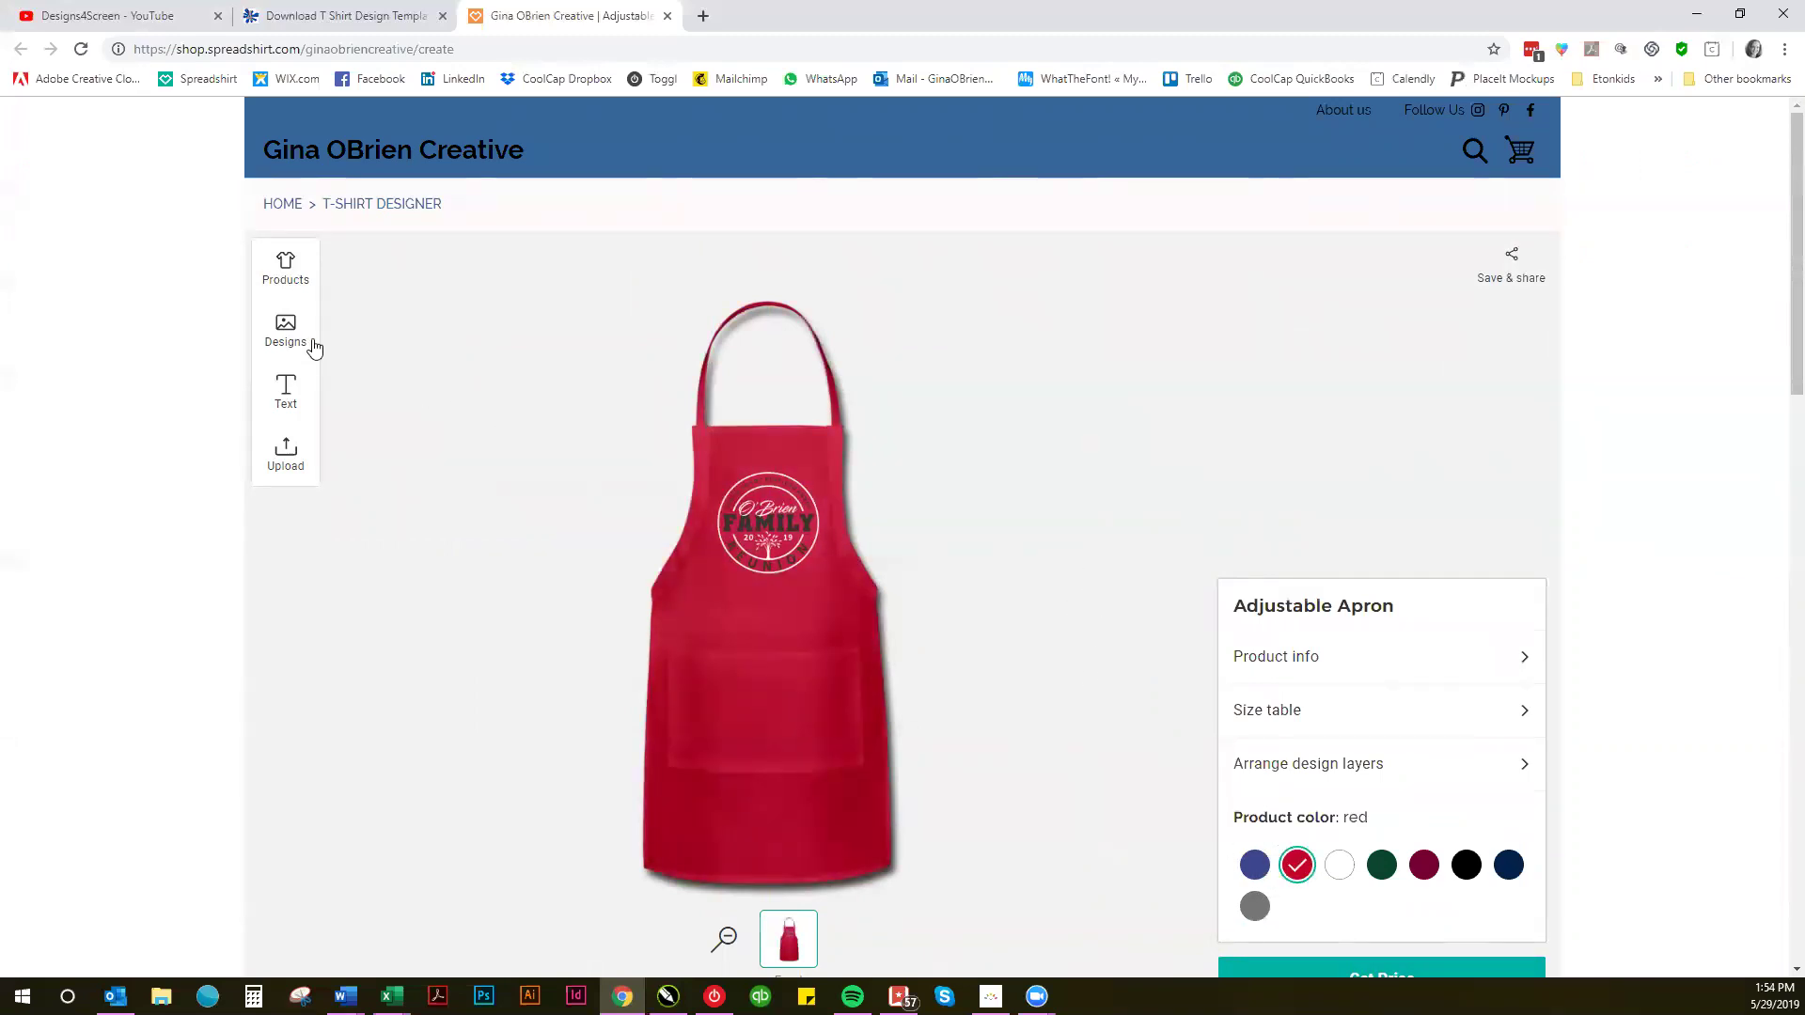
Step: Apply a pink Cotton Drawstring Bag as the product
click(287, 268)
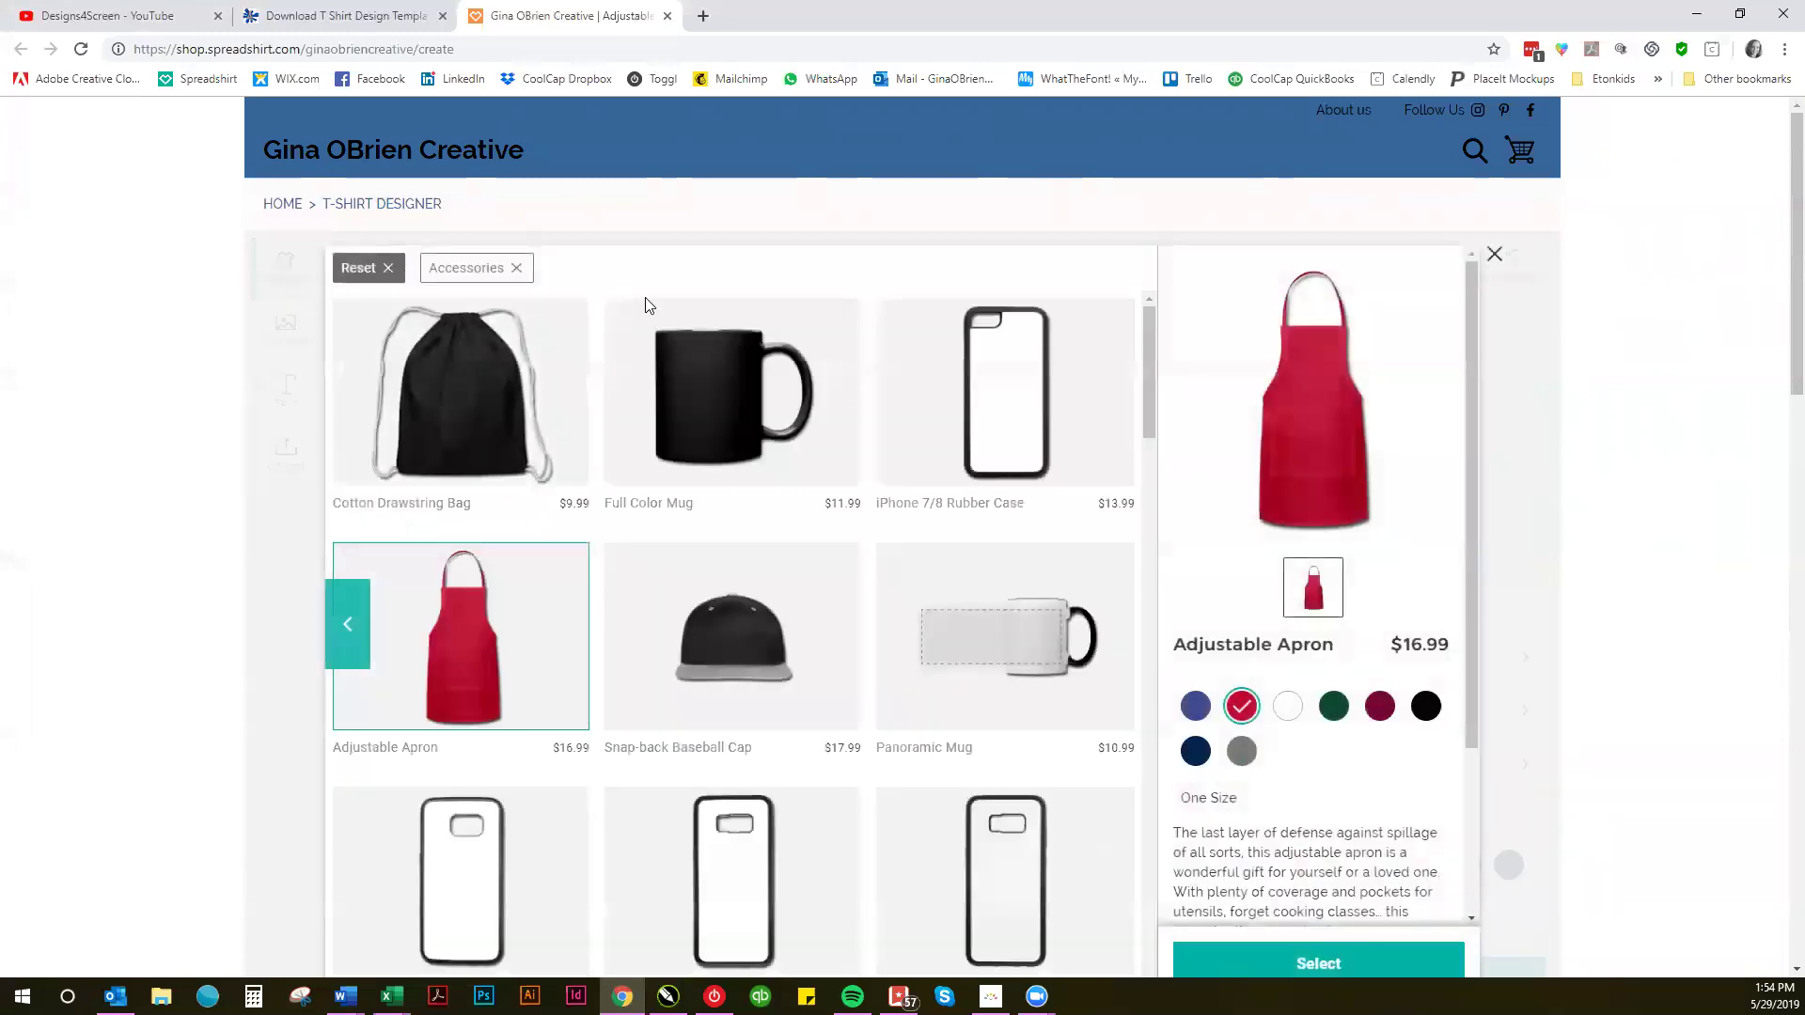
click(462, 463)
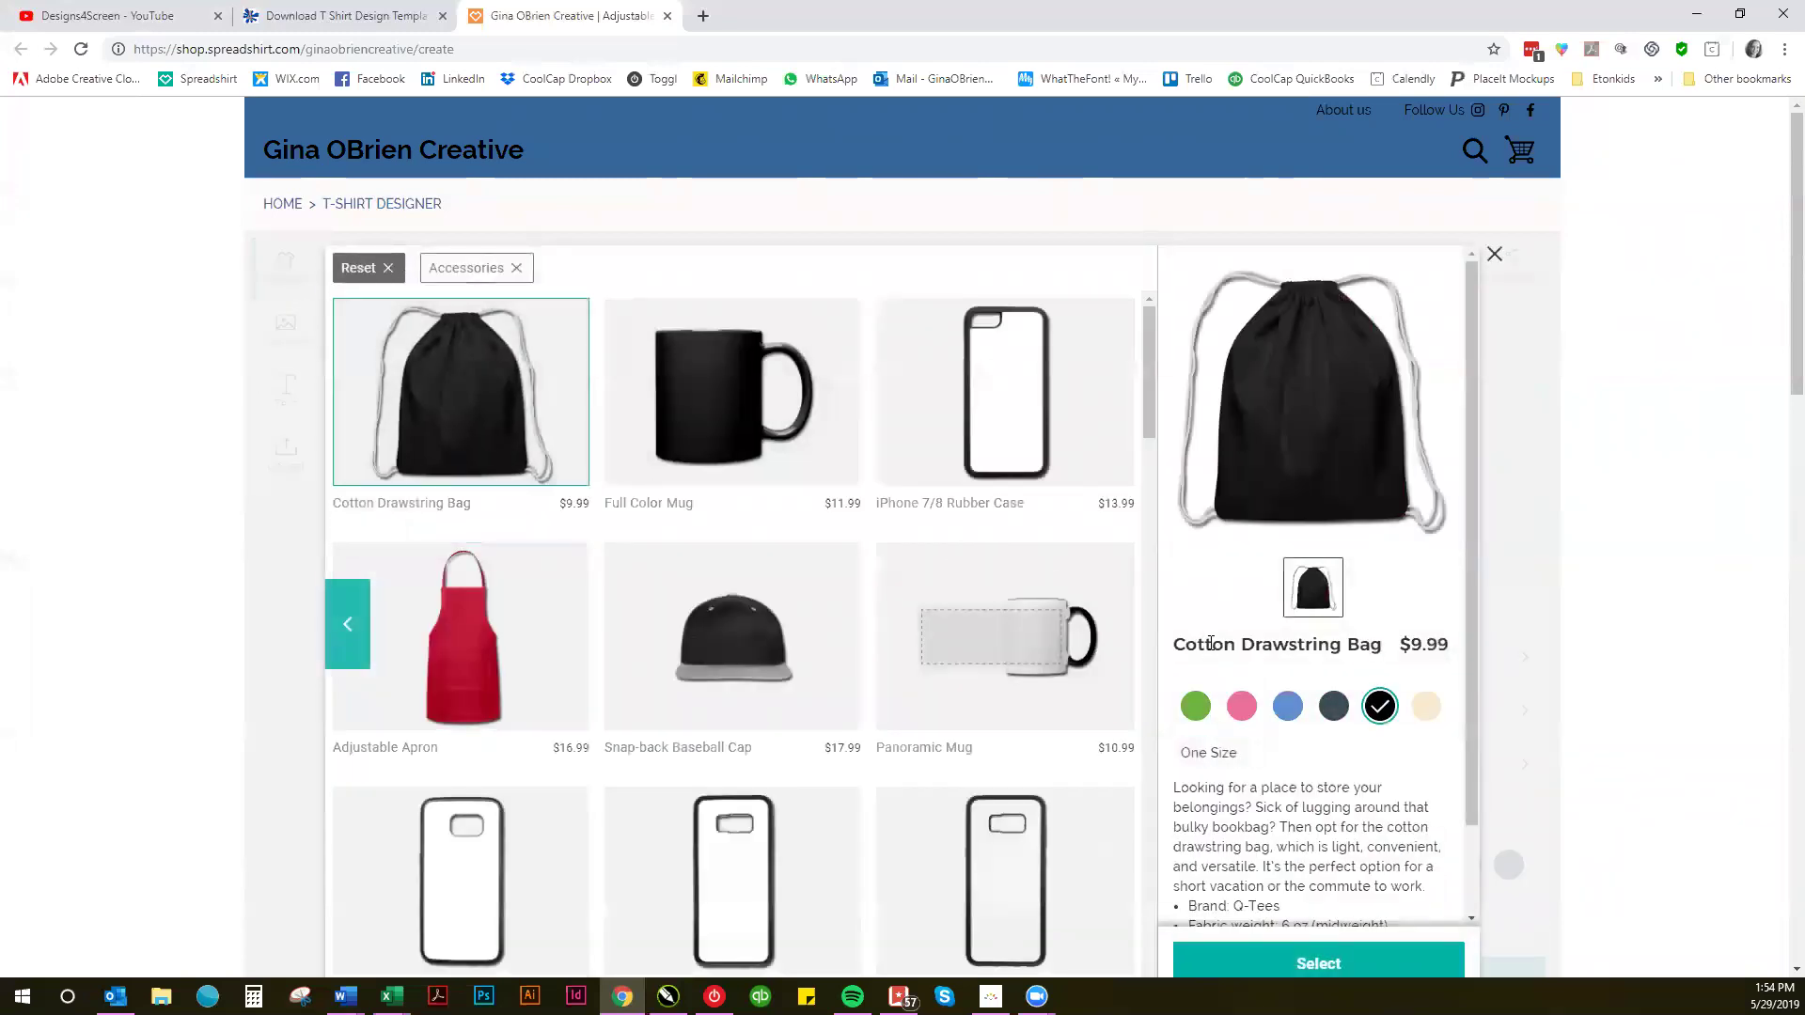
click(1243, 713)
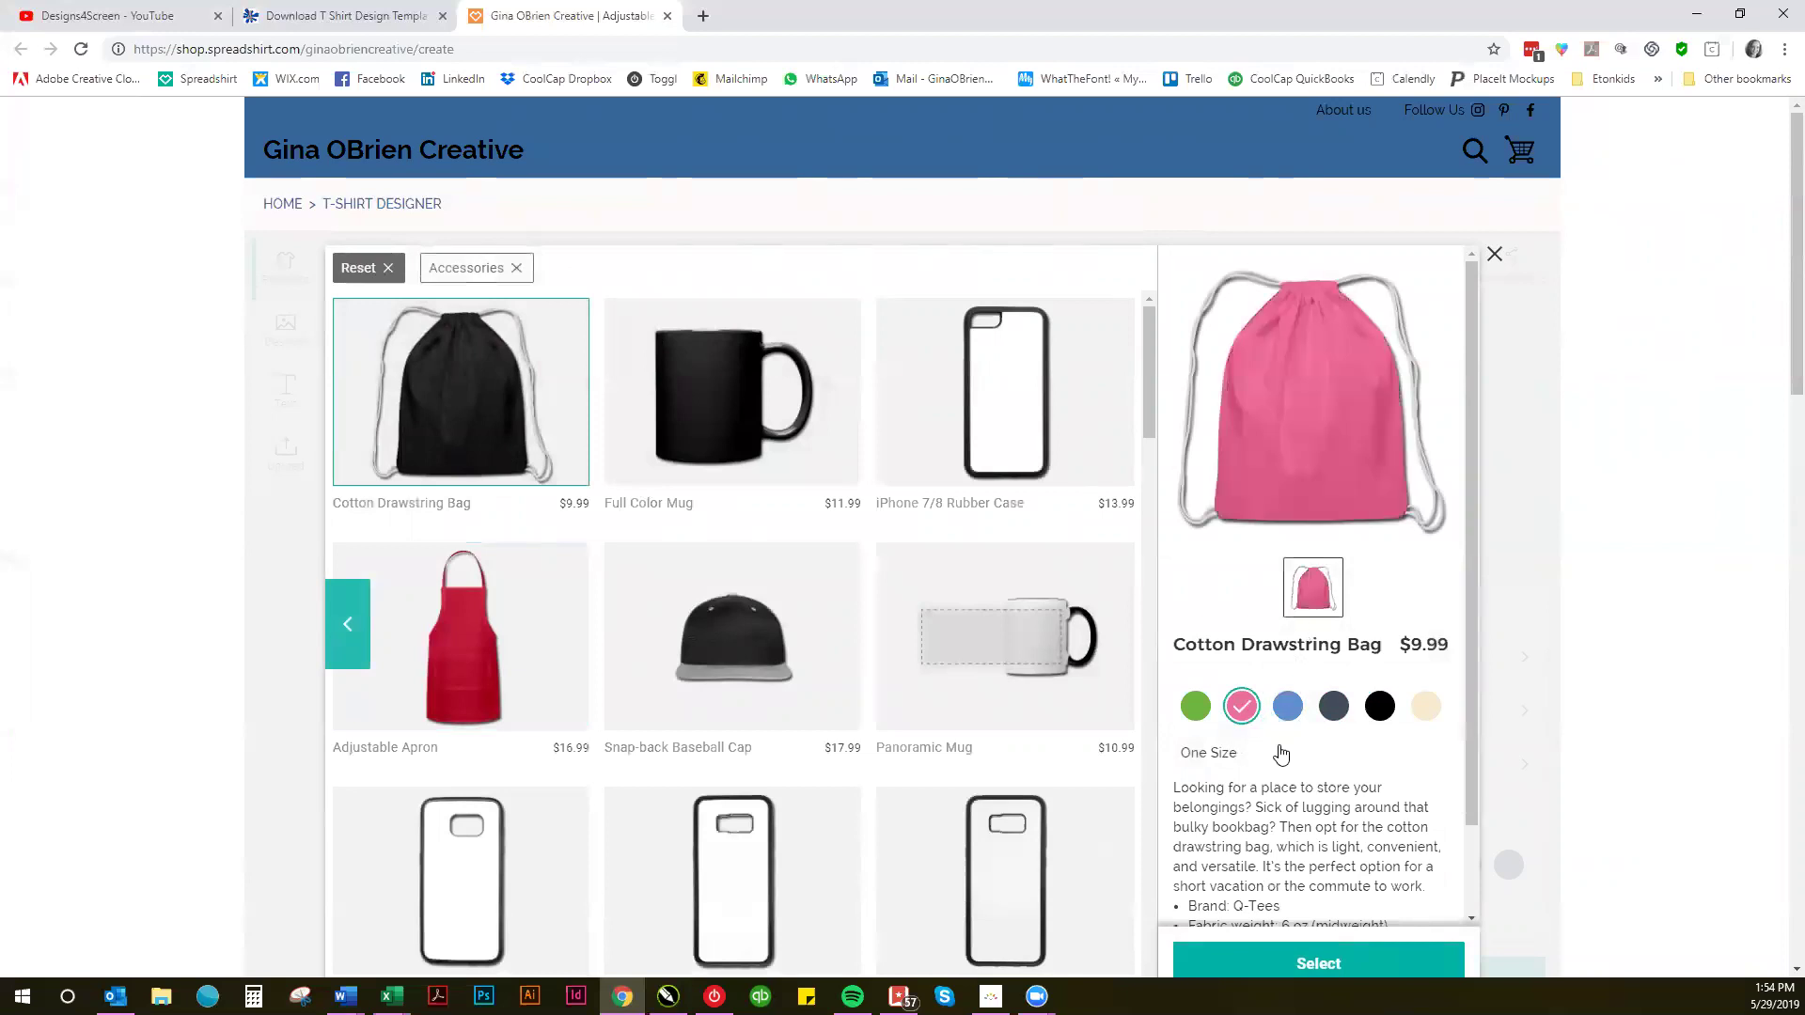
click(1281, 964)
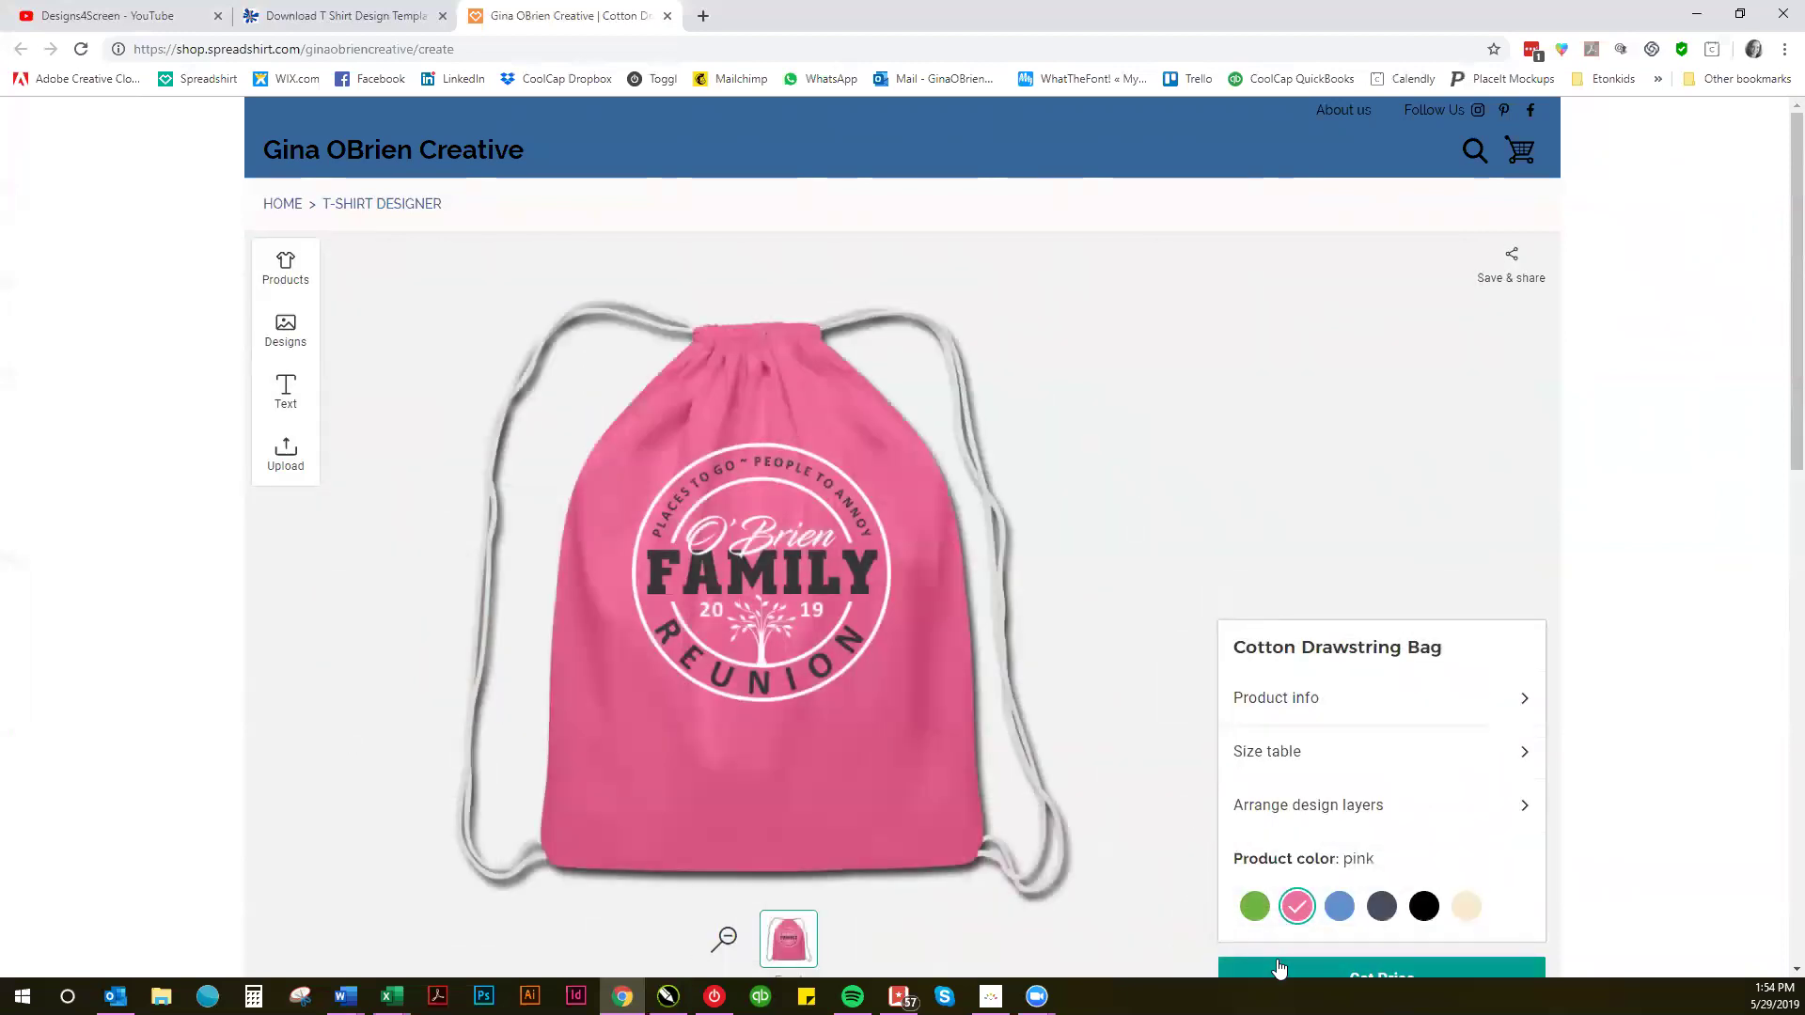
Step: Browse the product list and apply the silver Travel Mug instead
click(272, 274)
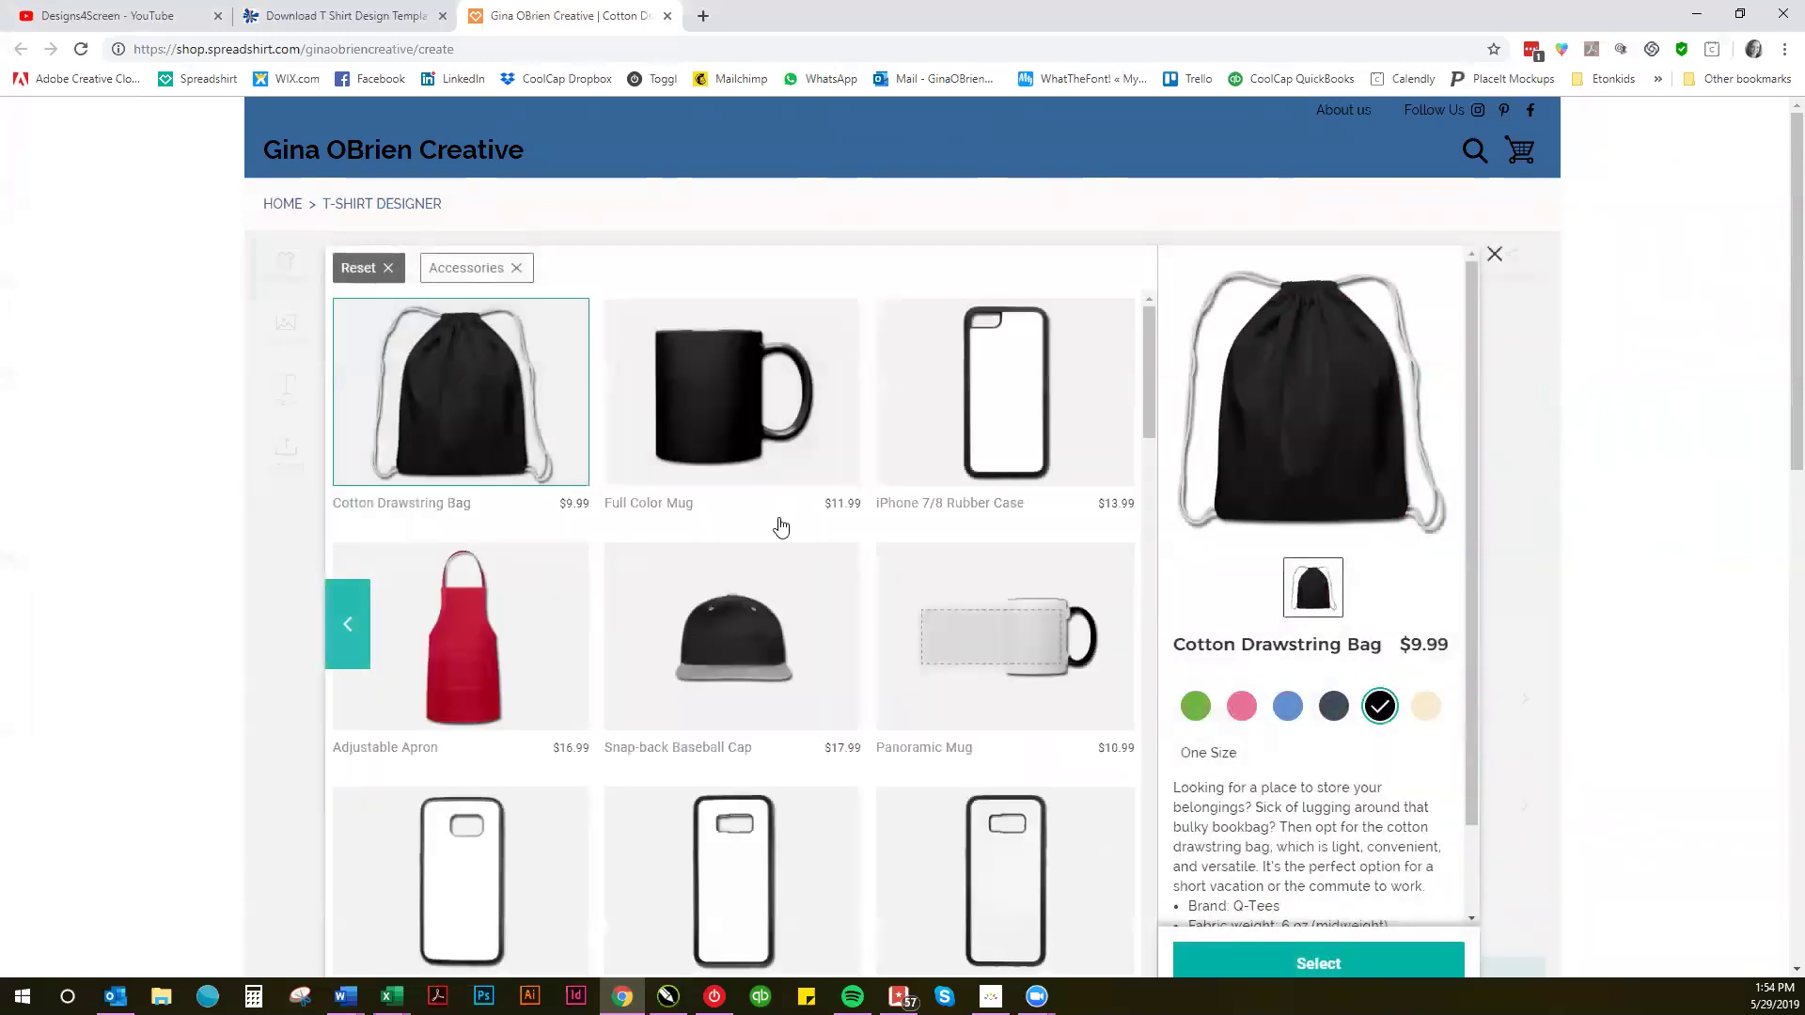
scroll(781, 527, down, 8)
scroll(778, 526, down, 5)
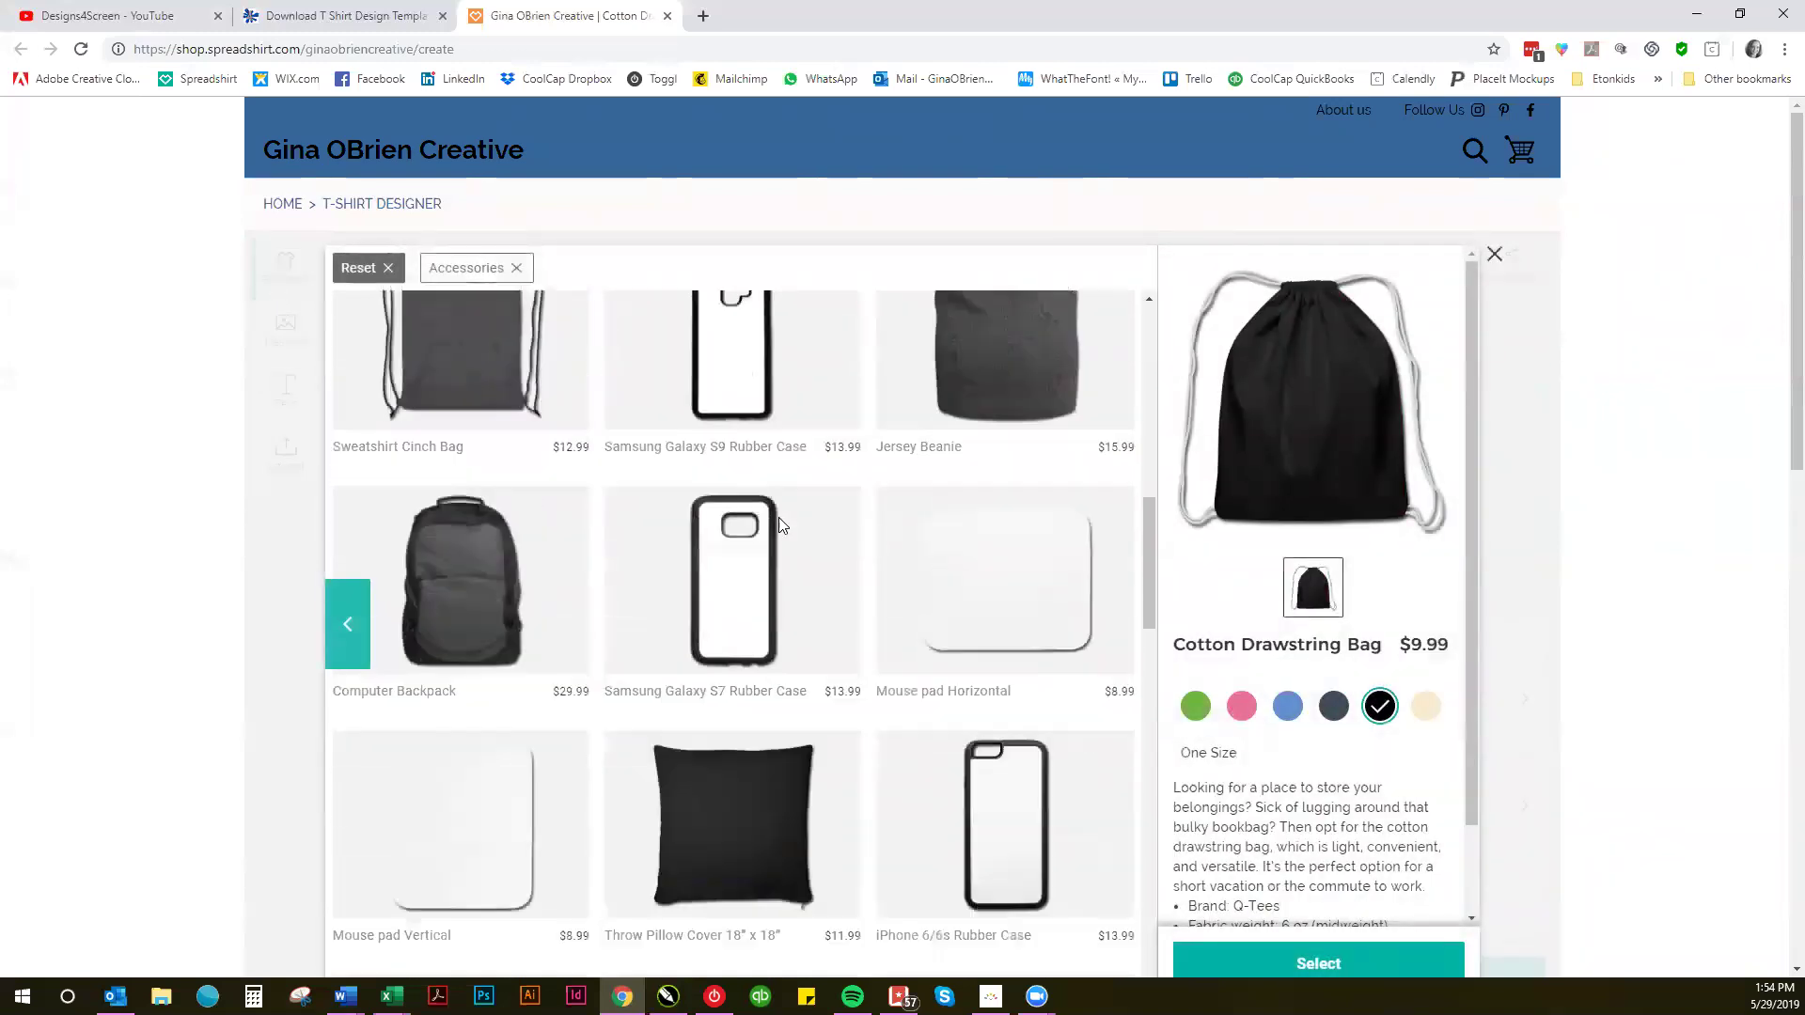
scroll(778, 525, down, 4)
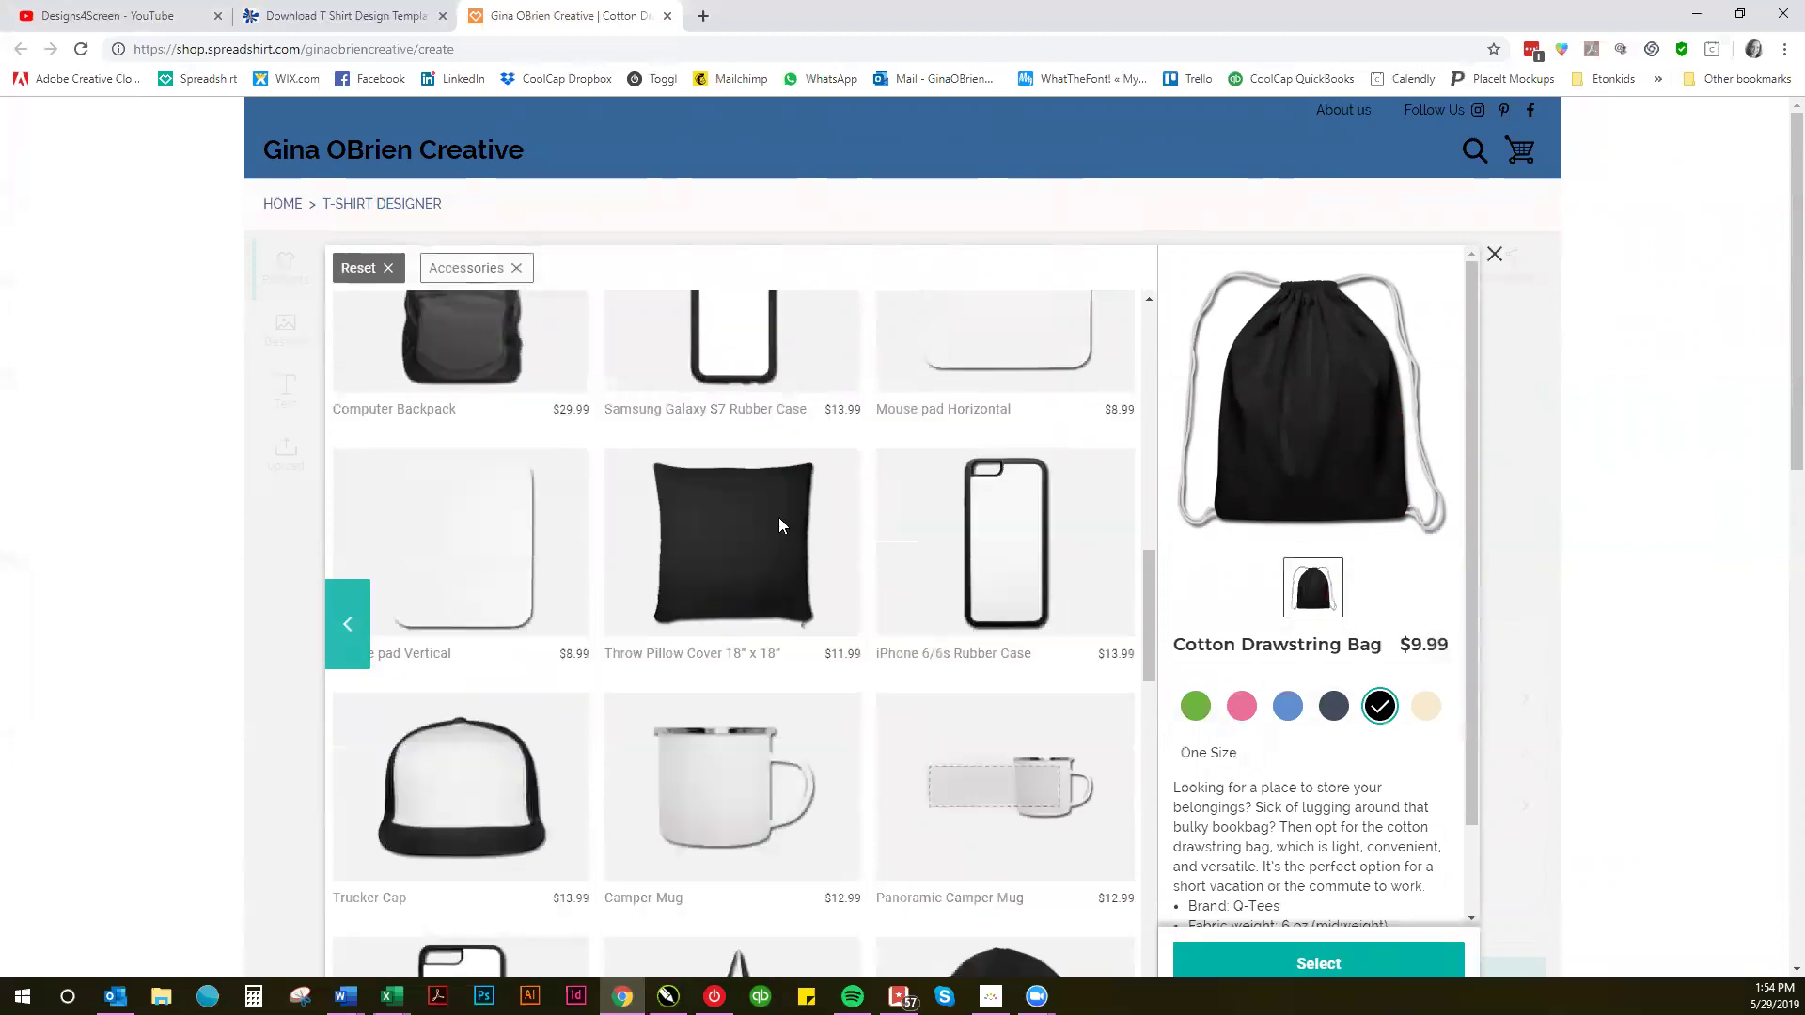
scroll(778, 517, up, 2)
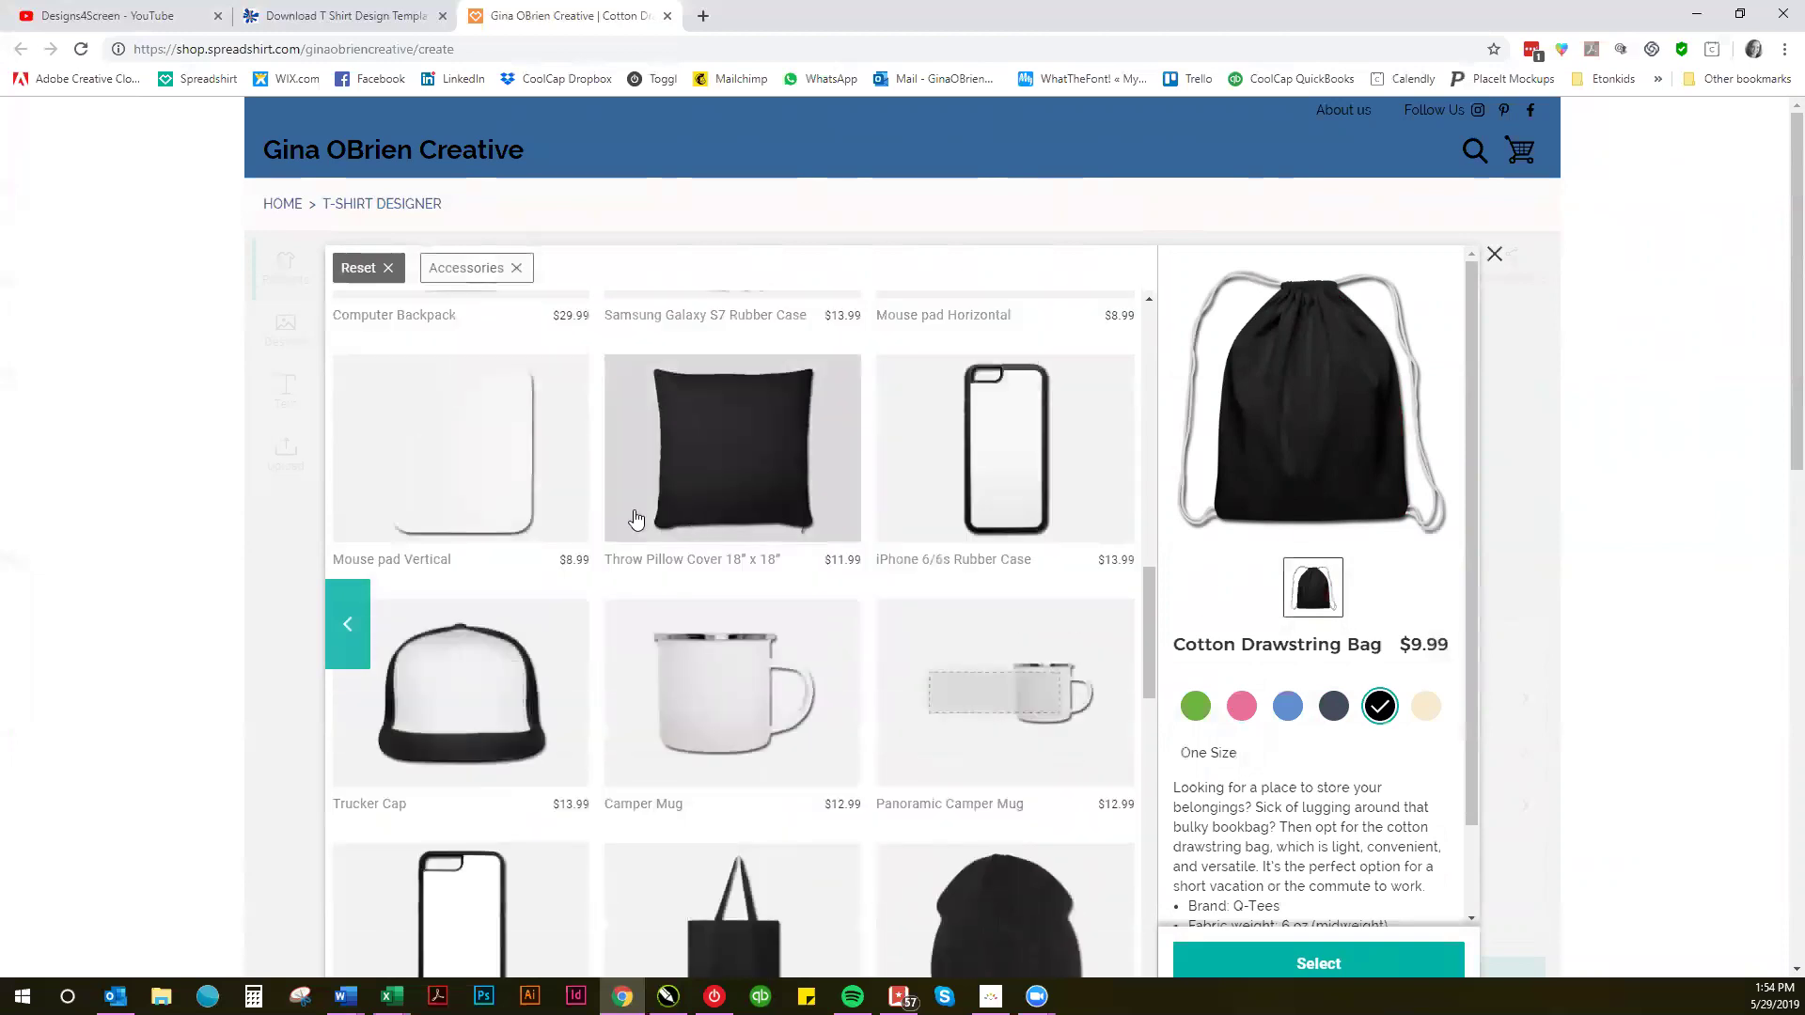
click(453, 485)
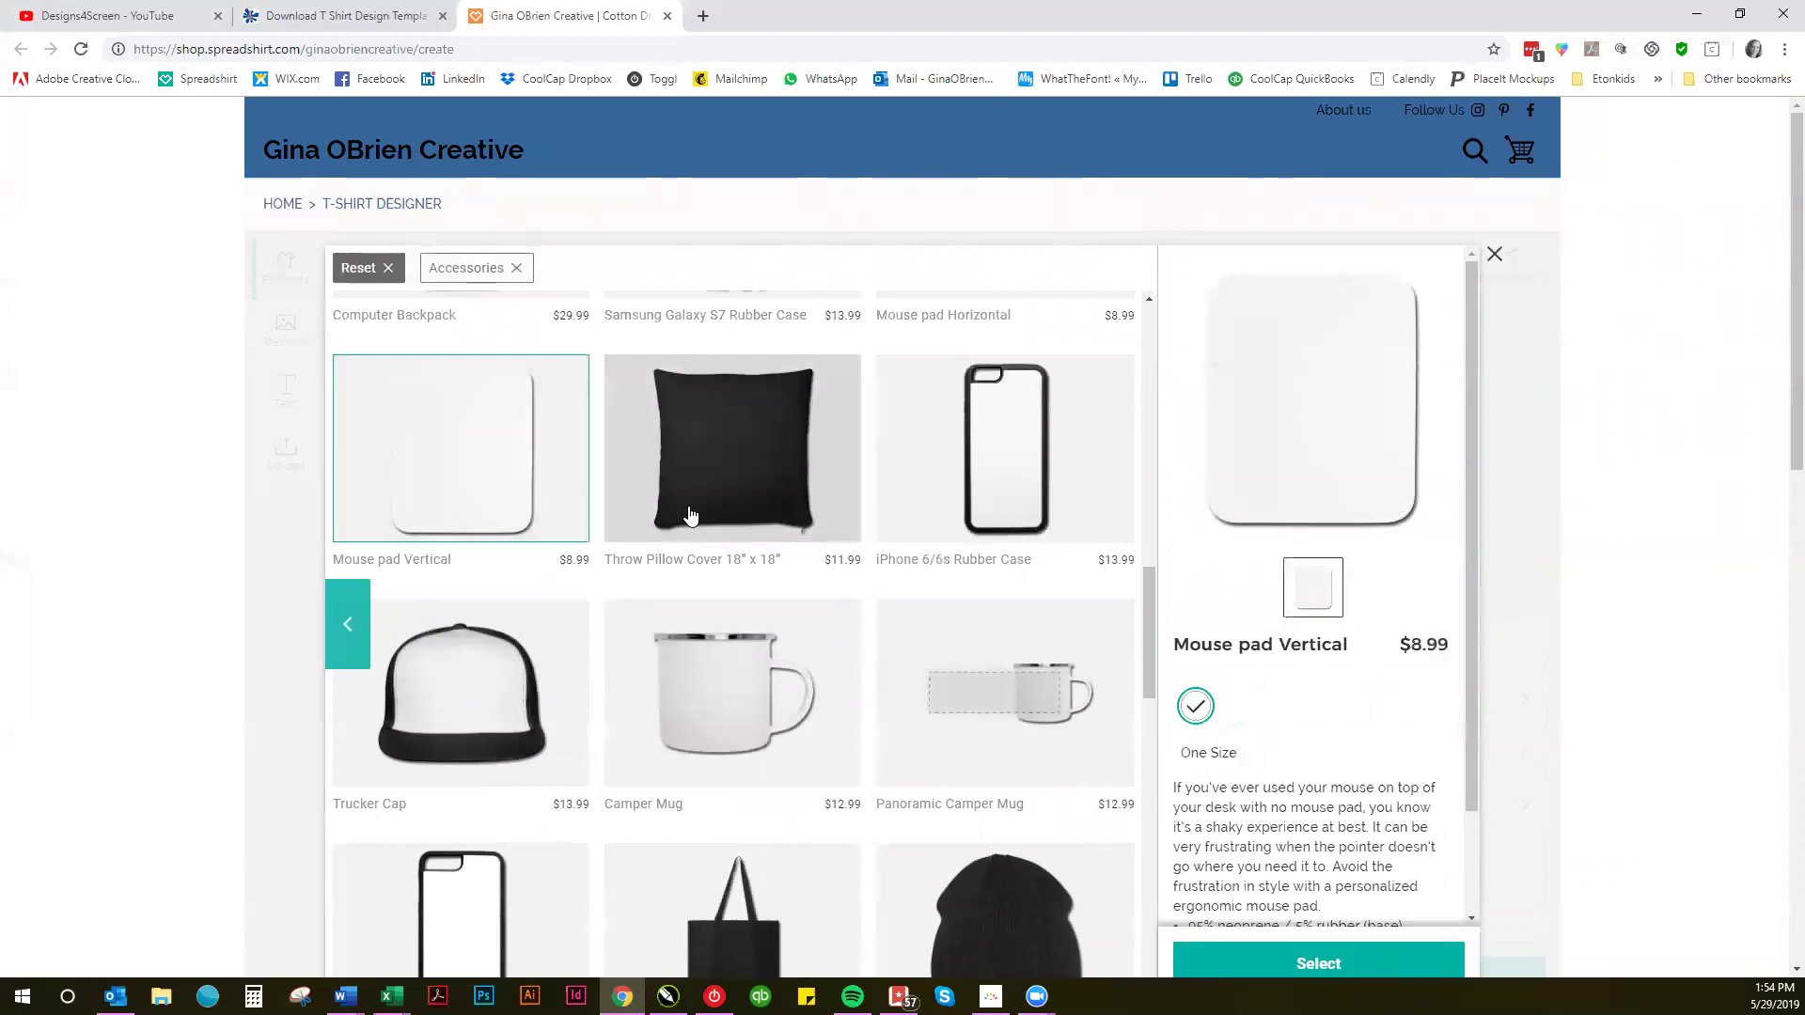
scroll(688, 507, down, 4)
scroll(688, 513, down, 5)
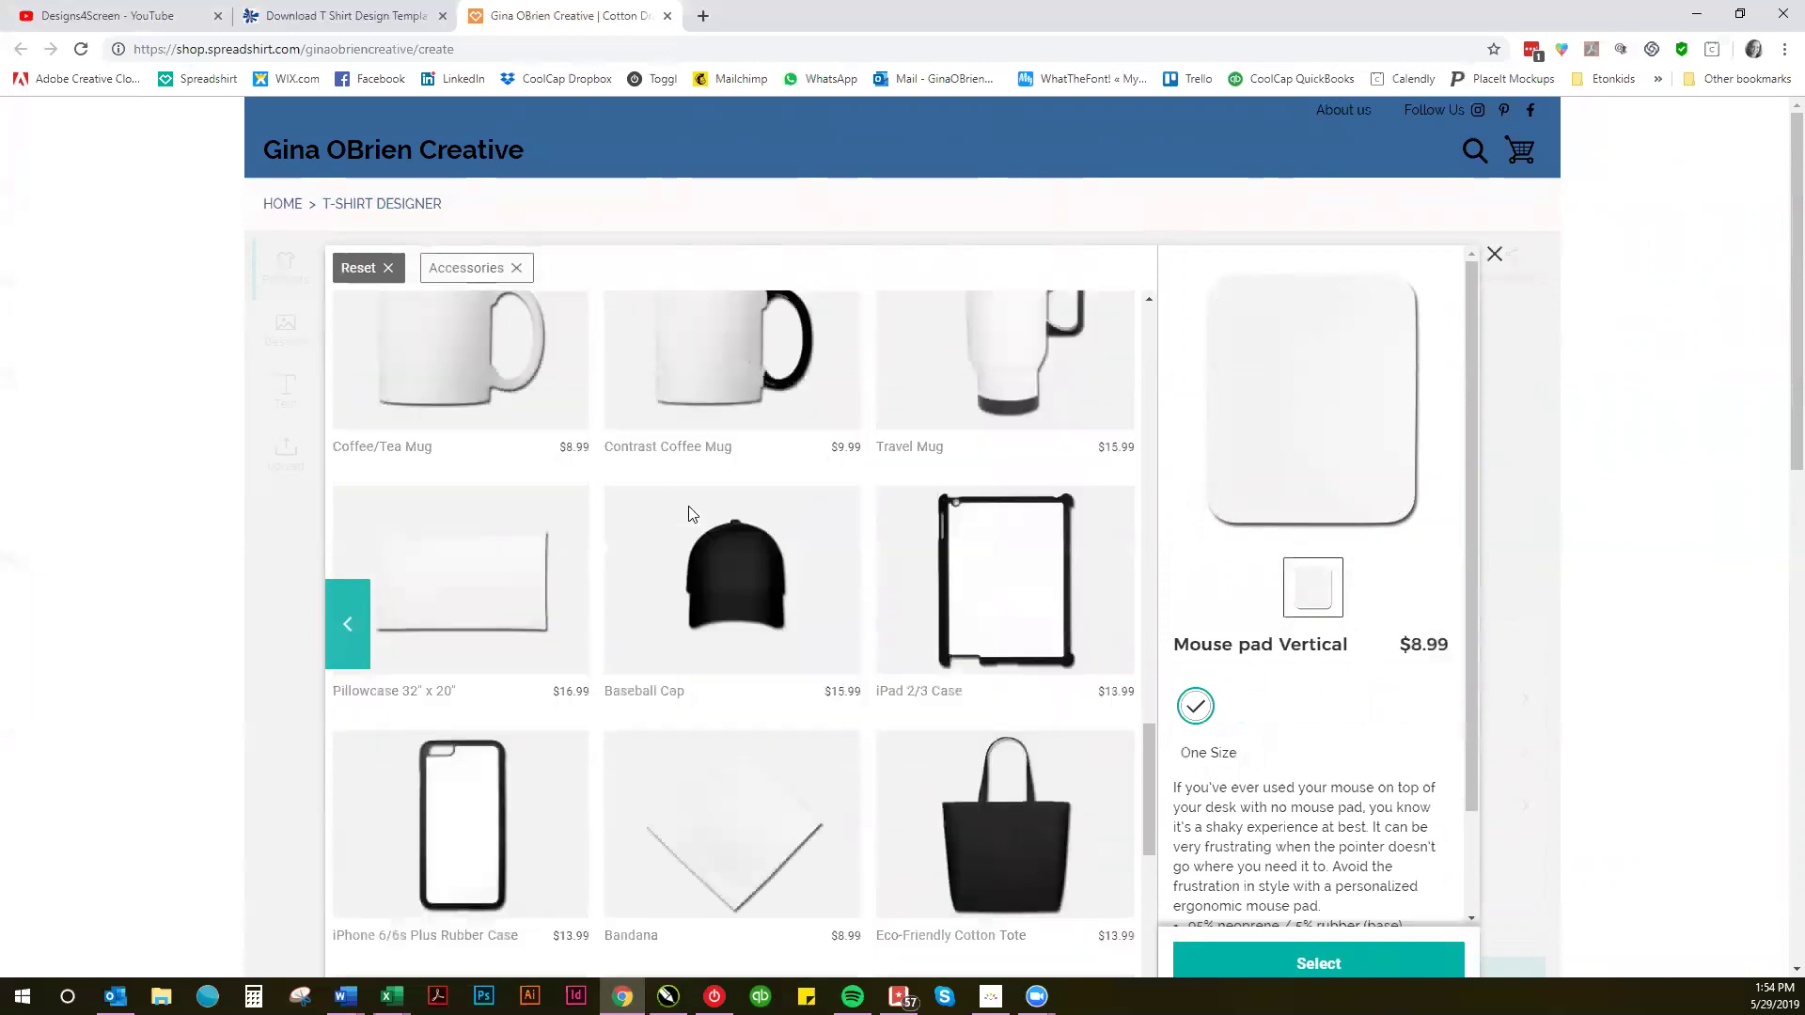
click(987, 381)
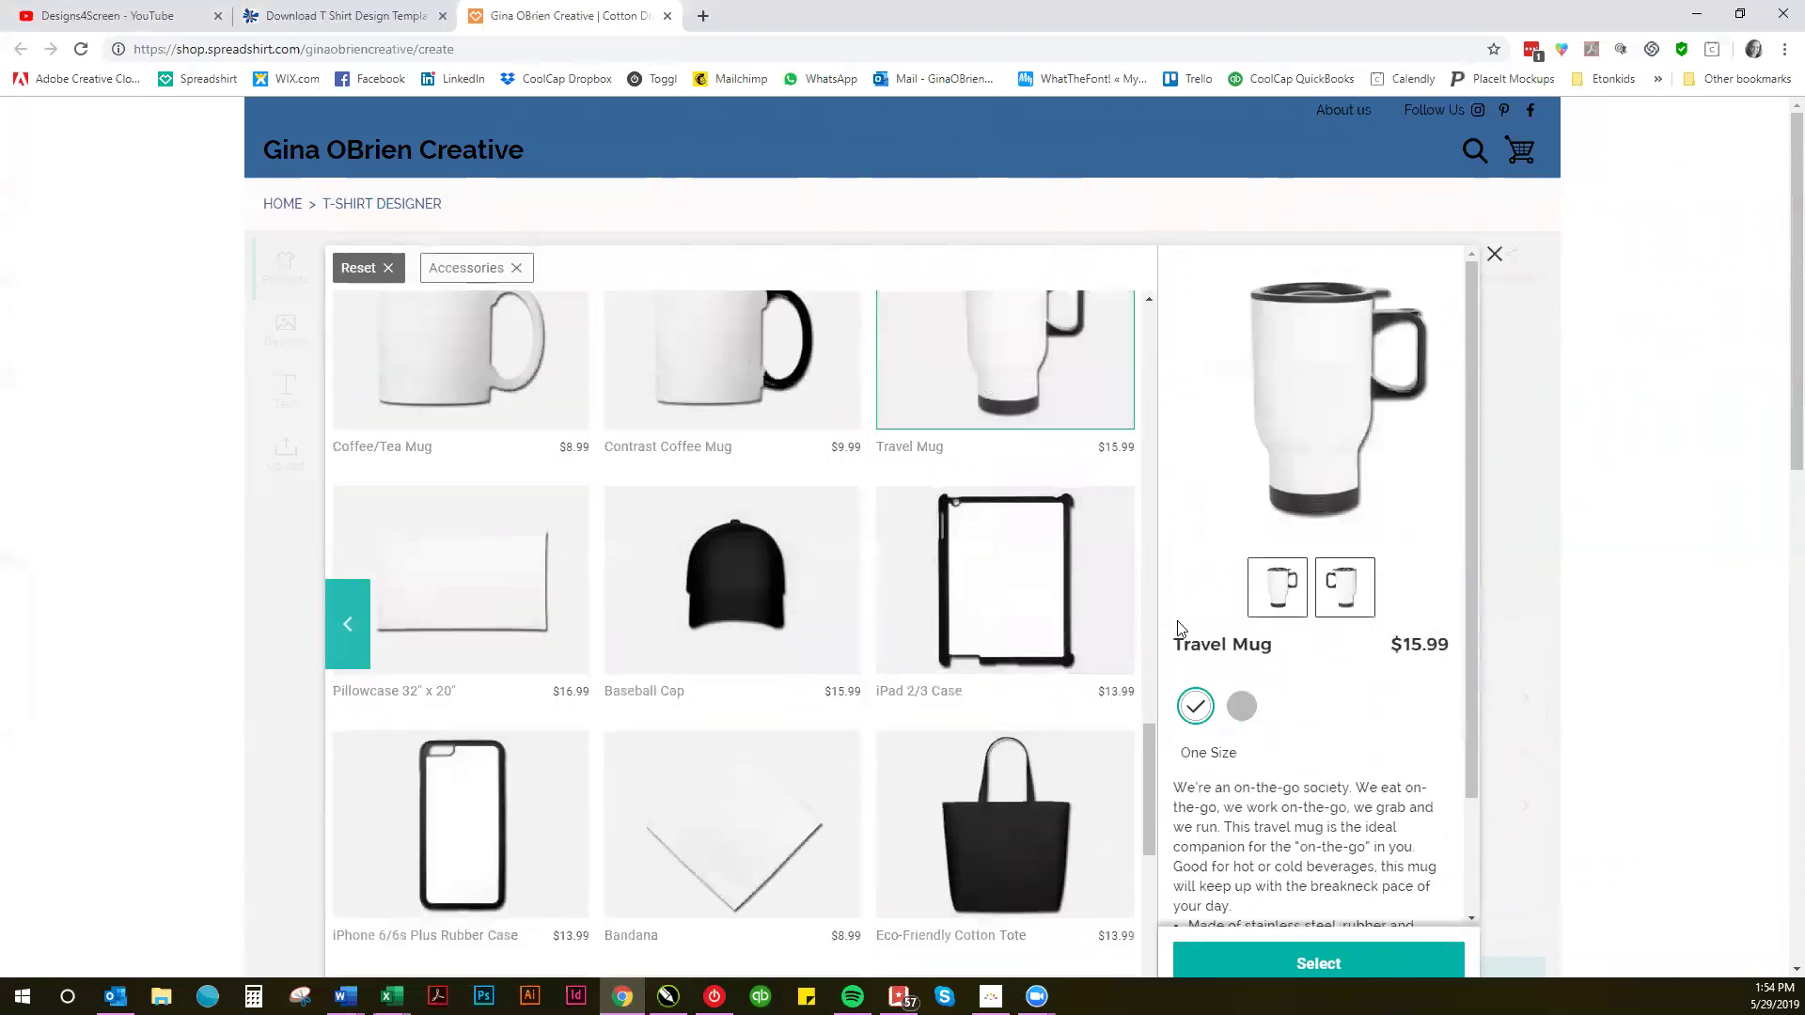
click(1243, 707)
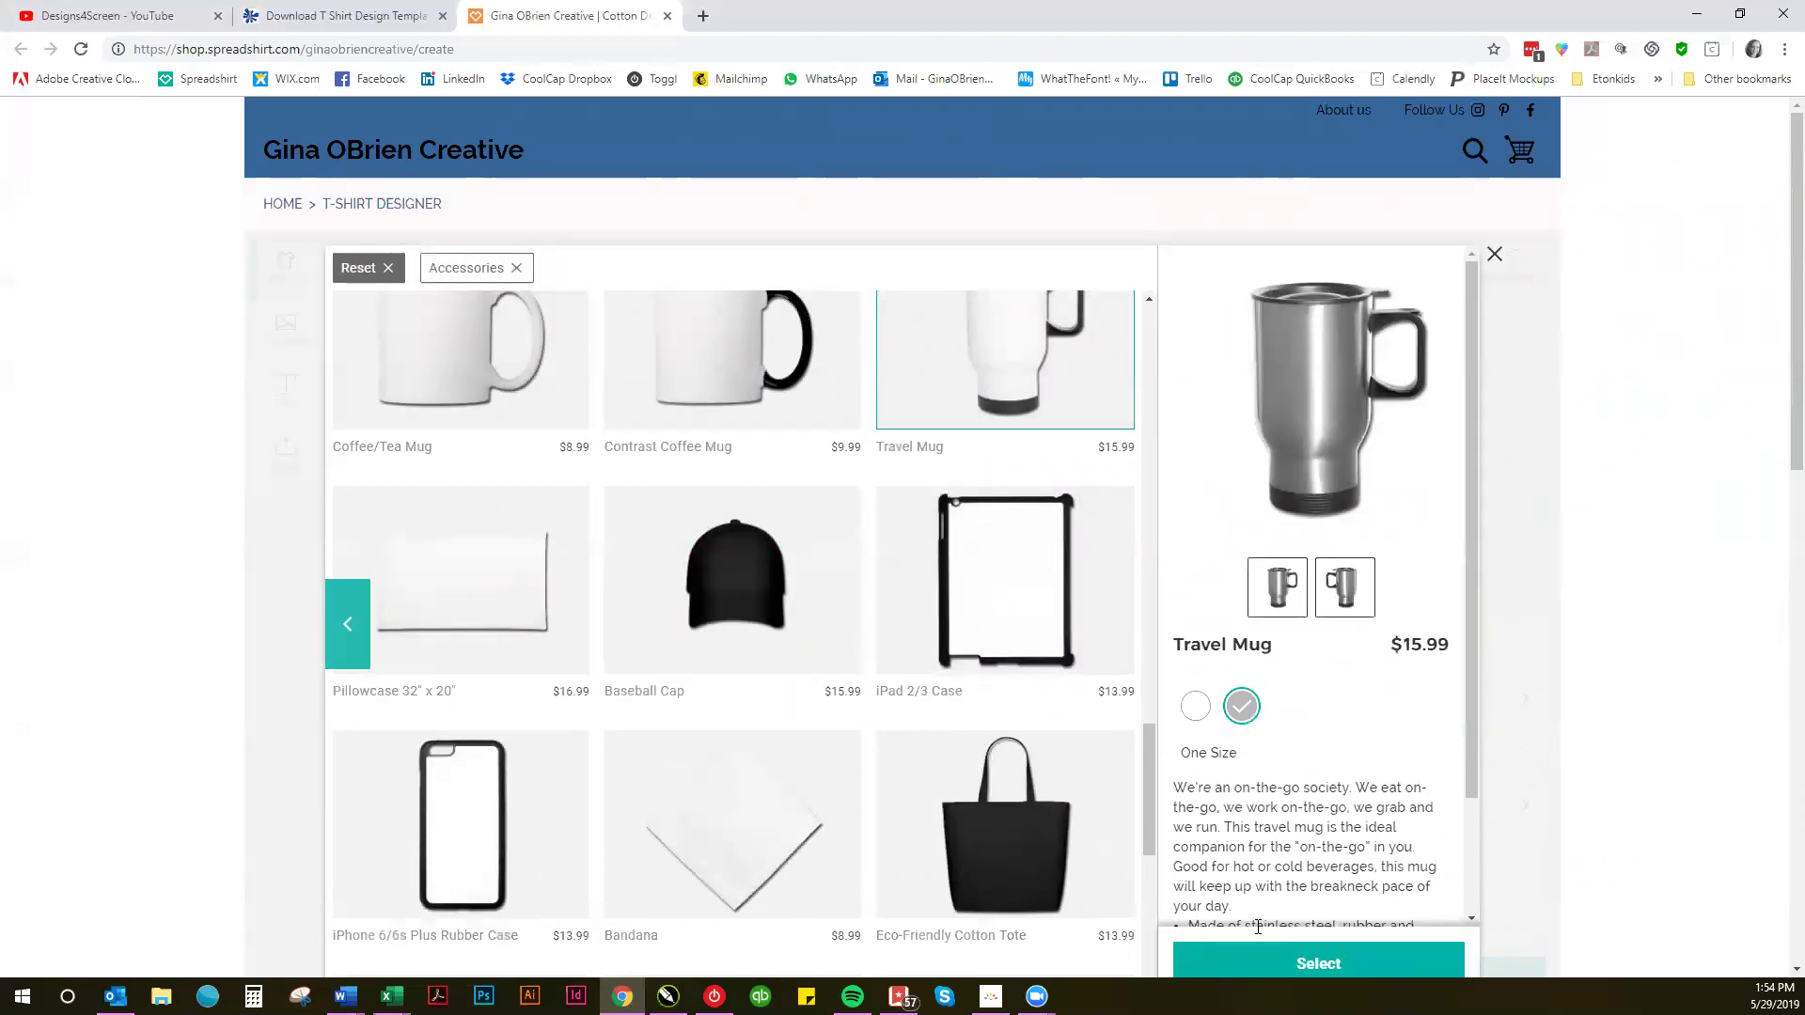
click(1253, 965)
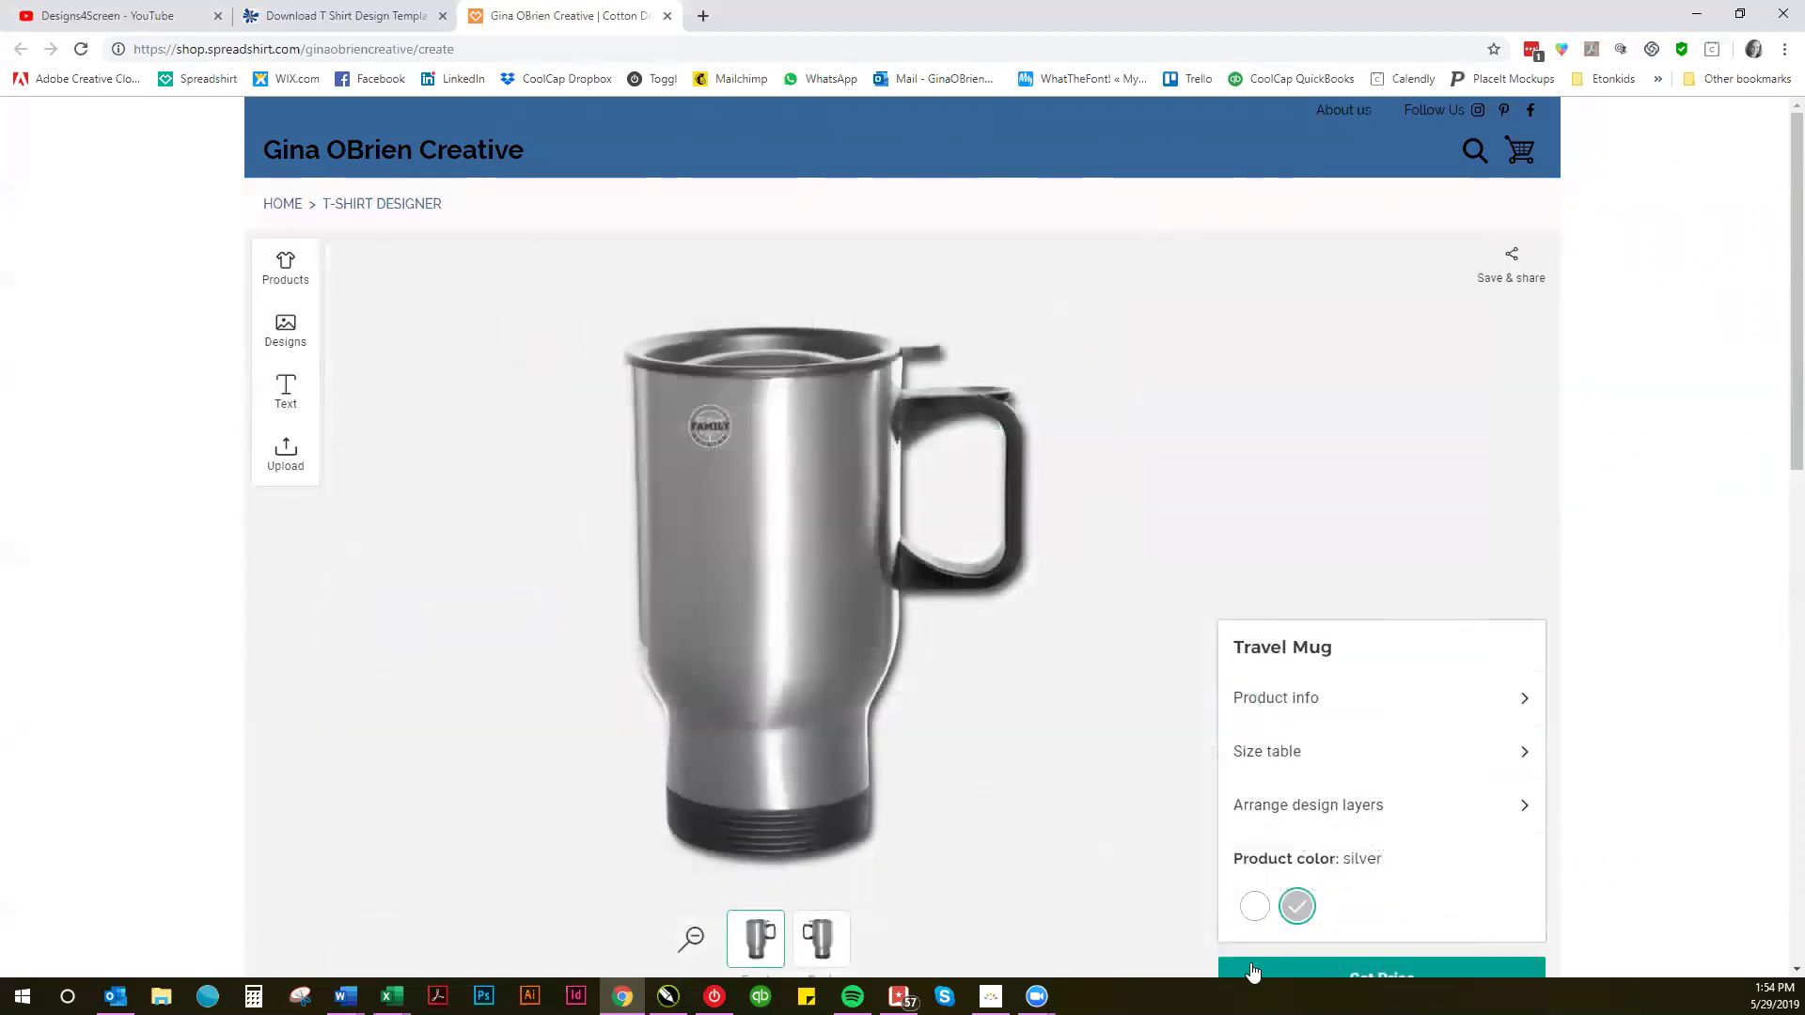
Step: Enlarge the small reunion logo on the silver Travel Mug and move it down to the mug's centre
click(696, 422)
drag(731, 448, 788, 519)
click(837, 563)
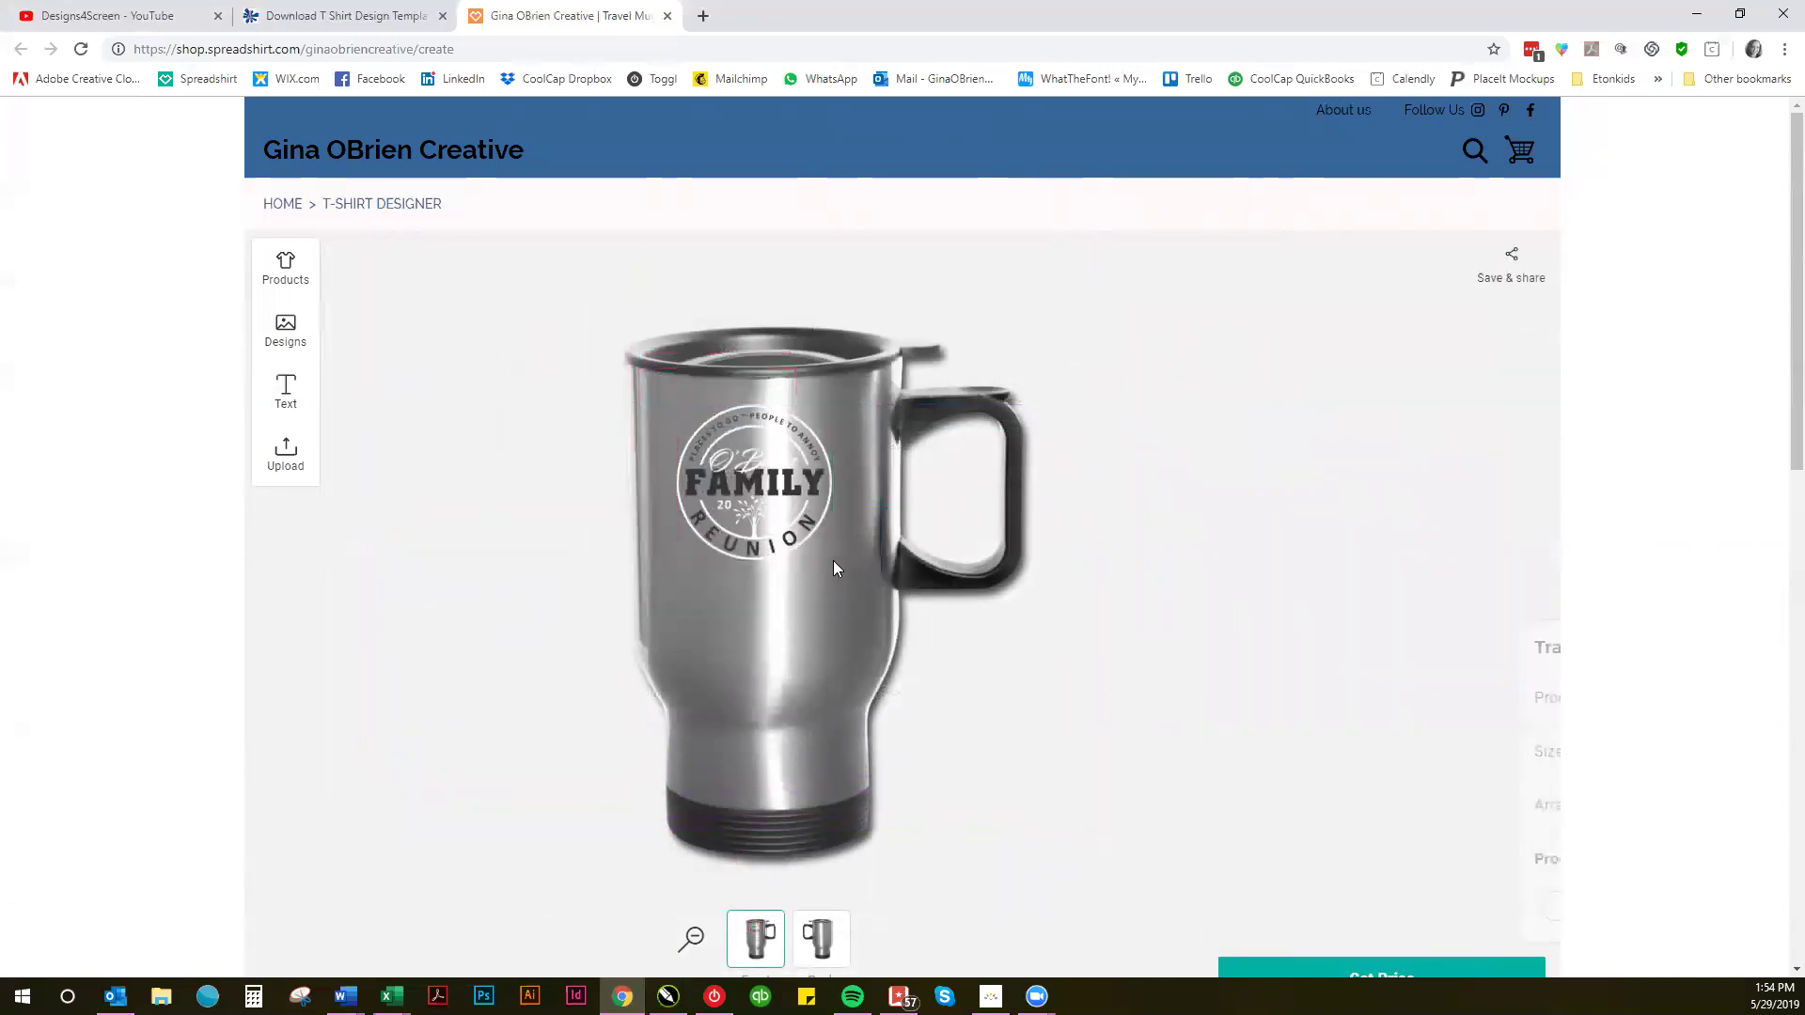
click(827, 558)
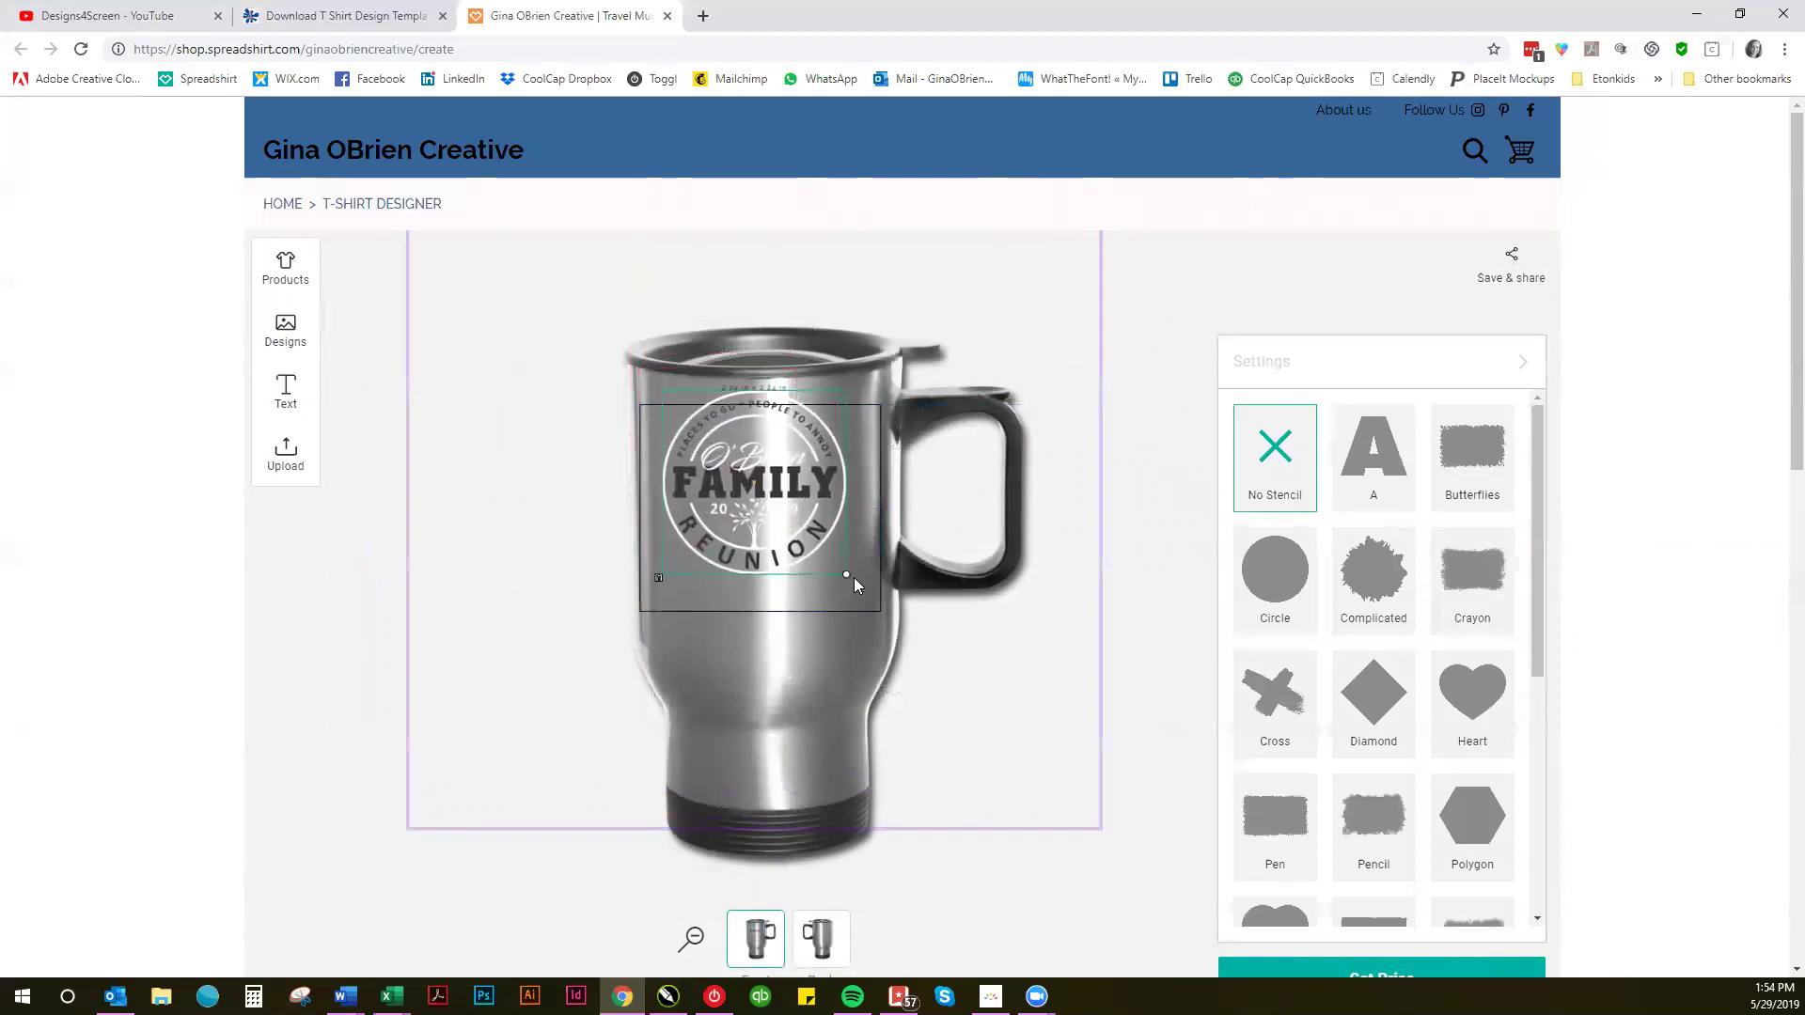
drag(846, 574, 860, 590)
drag(814, 507, 815, 524)
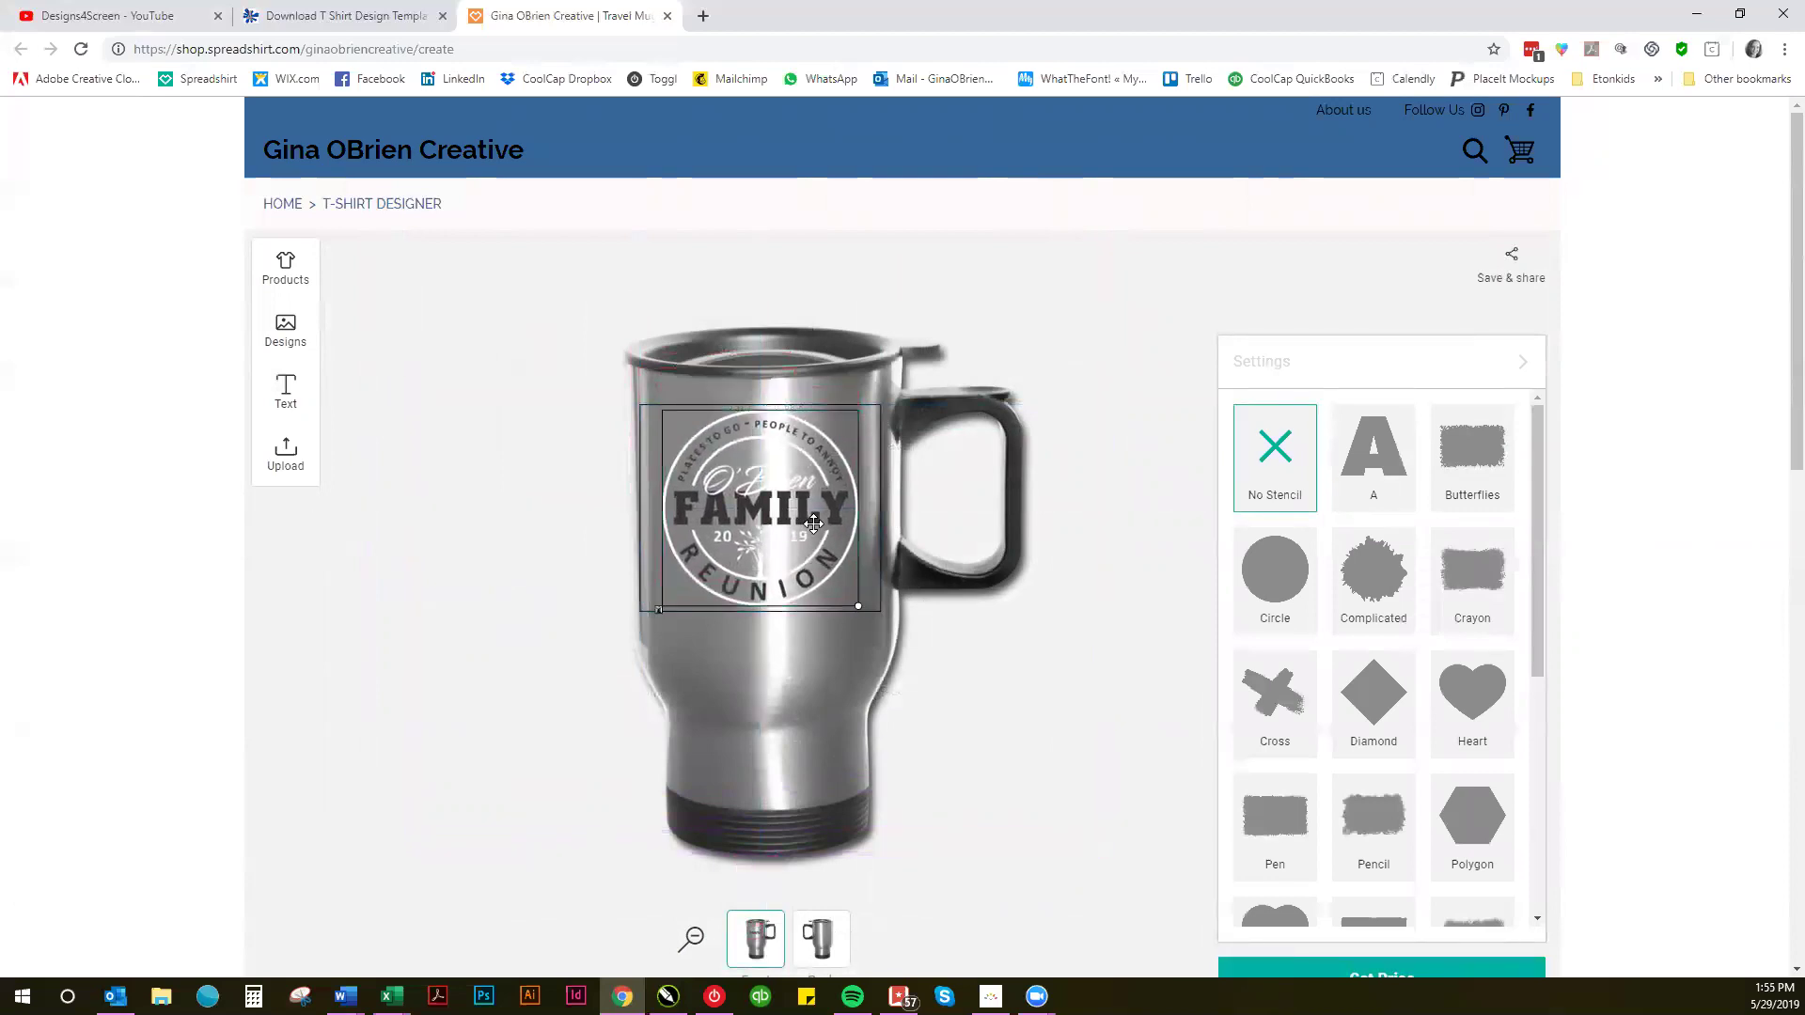
click(551, 491)
click(684, 500)
click(539, 500)
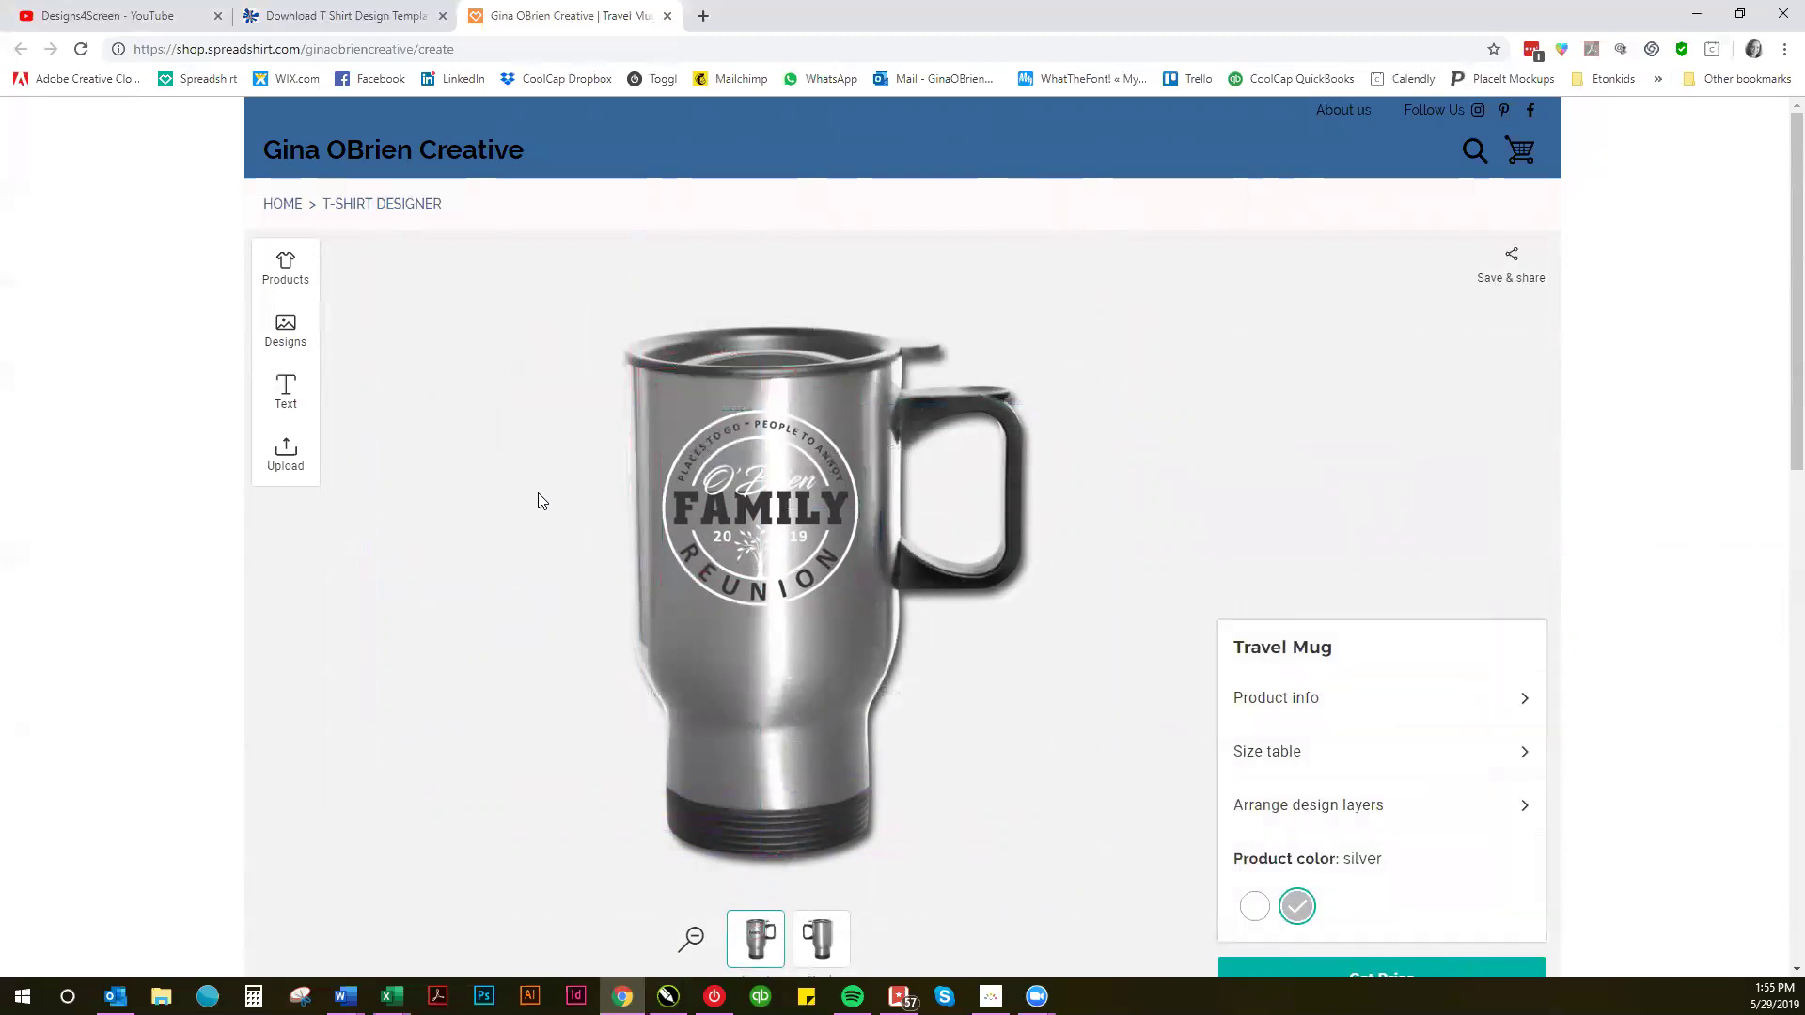
Step: Browse the product catalogue and preview the Dog Bandana
click(280, 277)
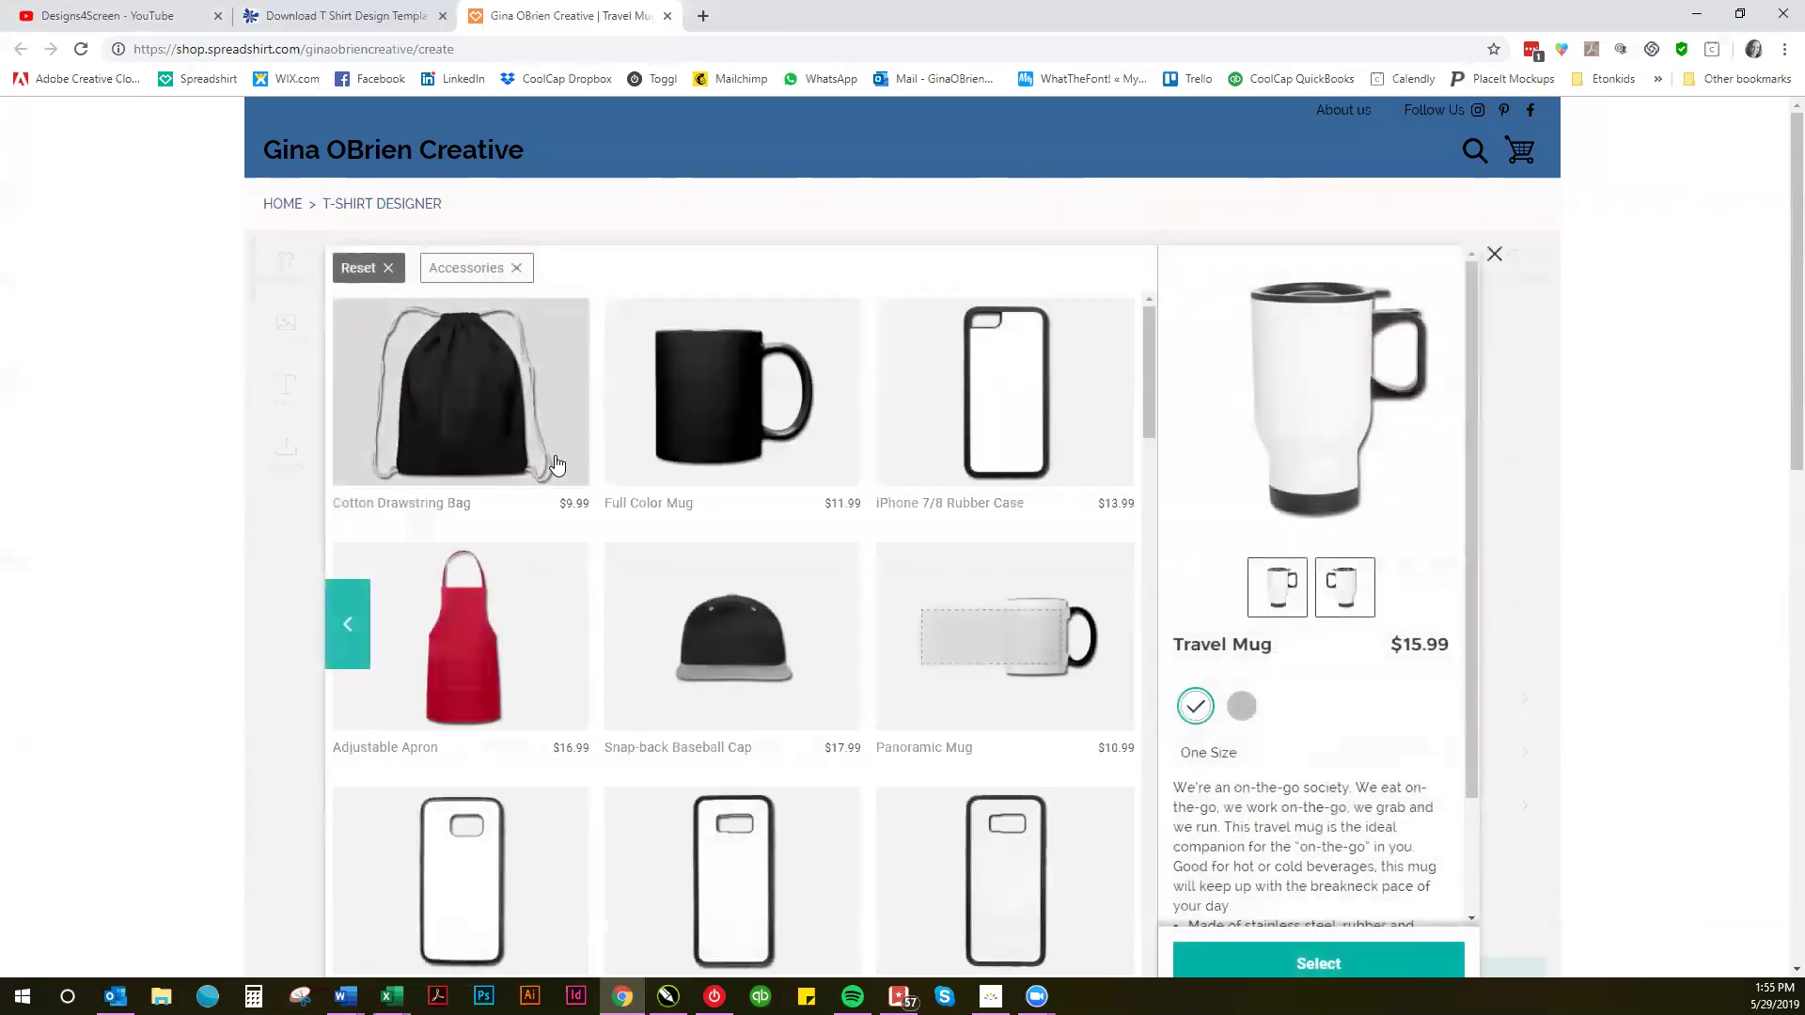
scroll(581, 491, down, 9)
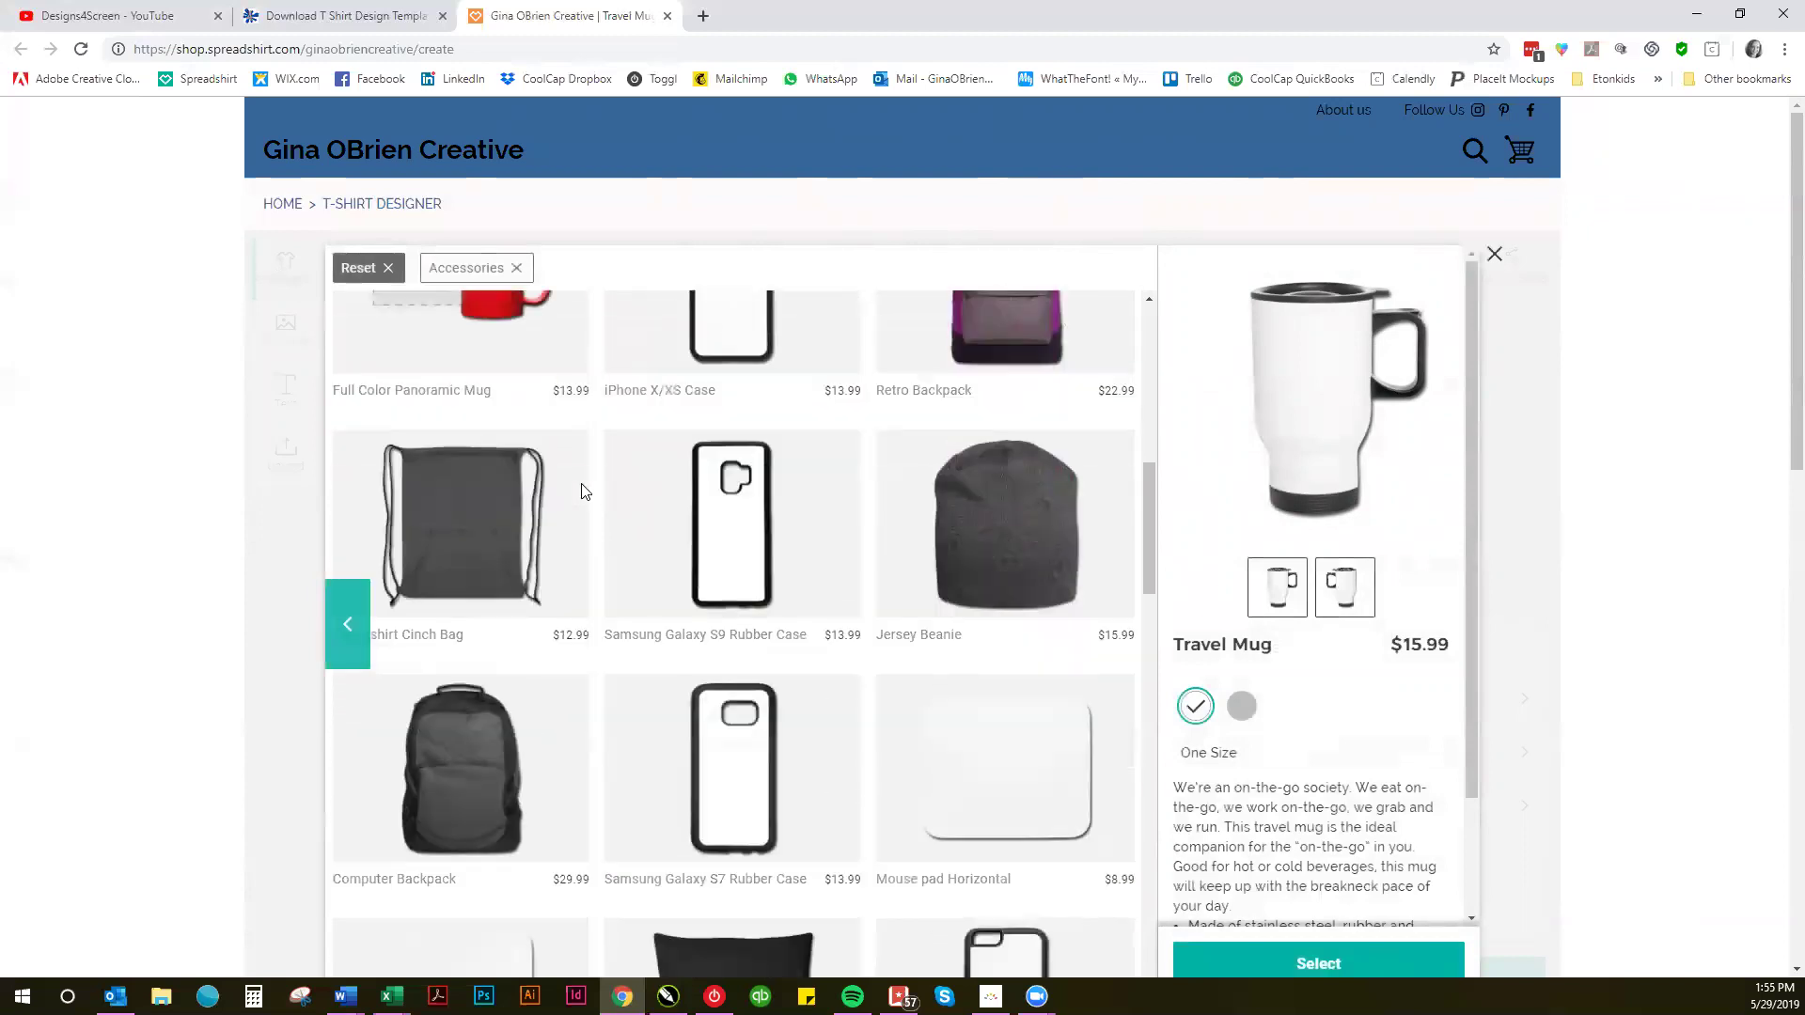
scroll(581, 492, down, 14)
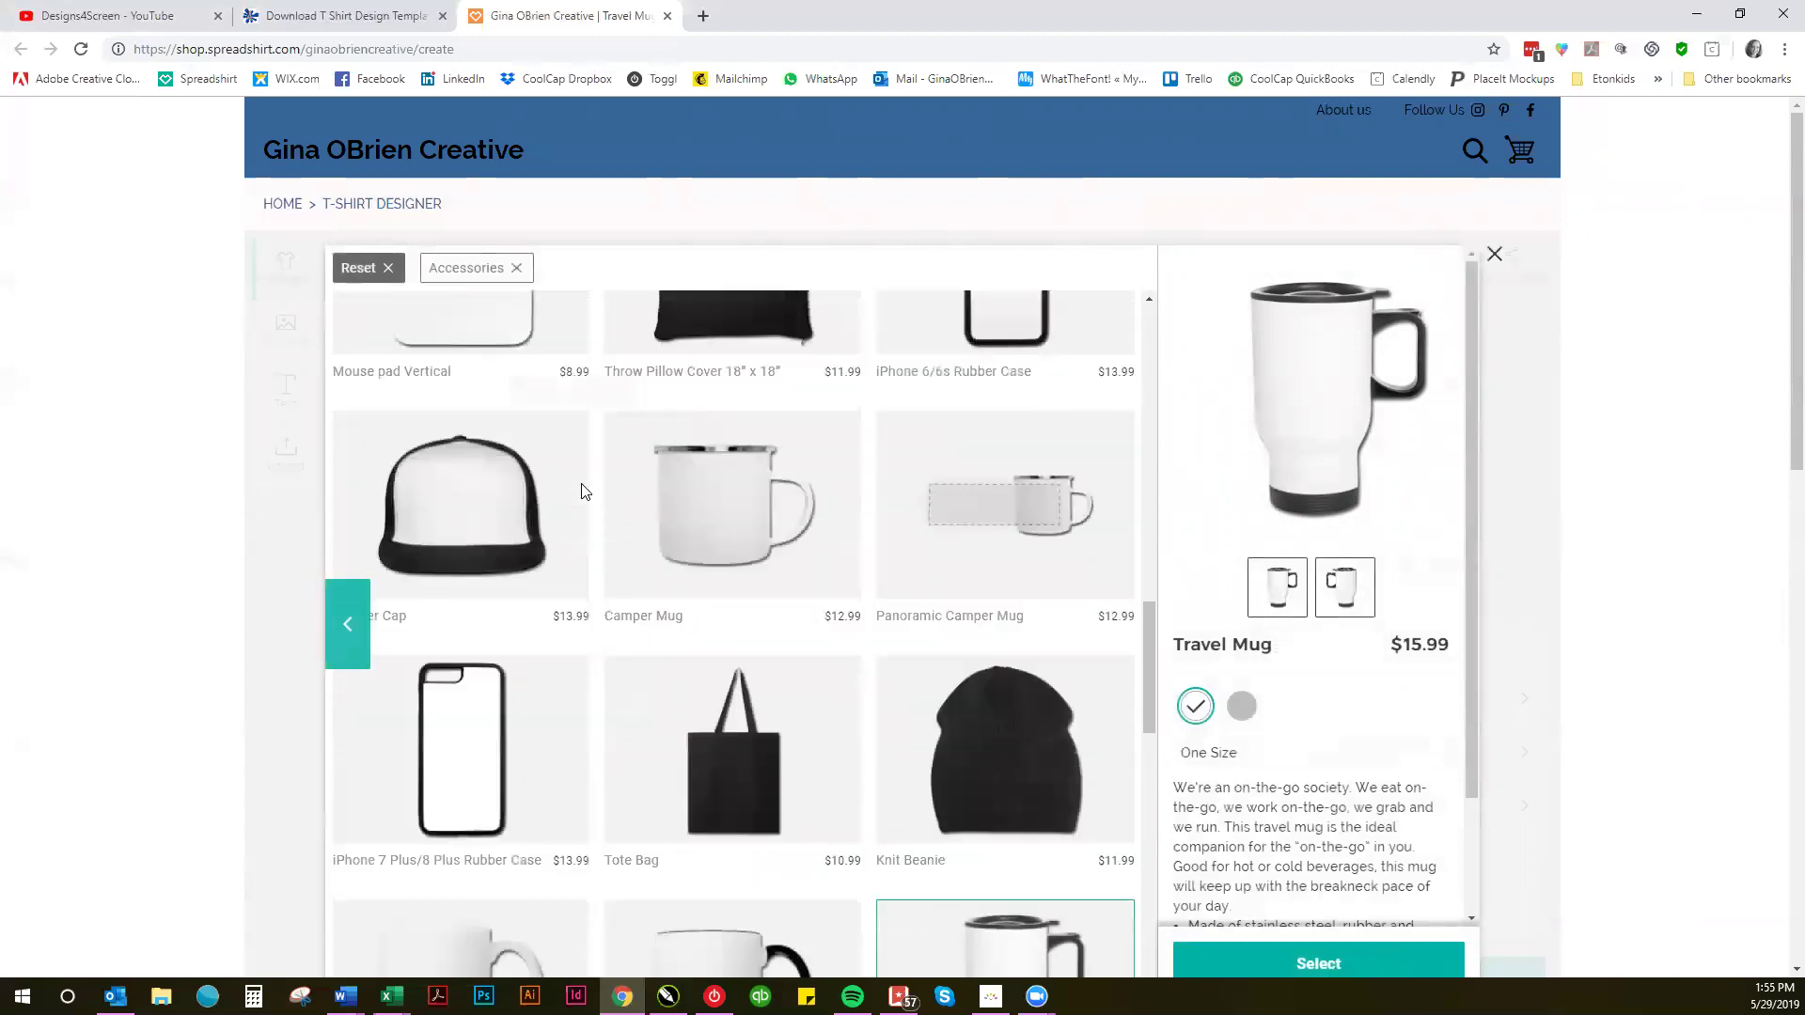
scroll(581, 491, down, 5)
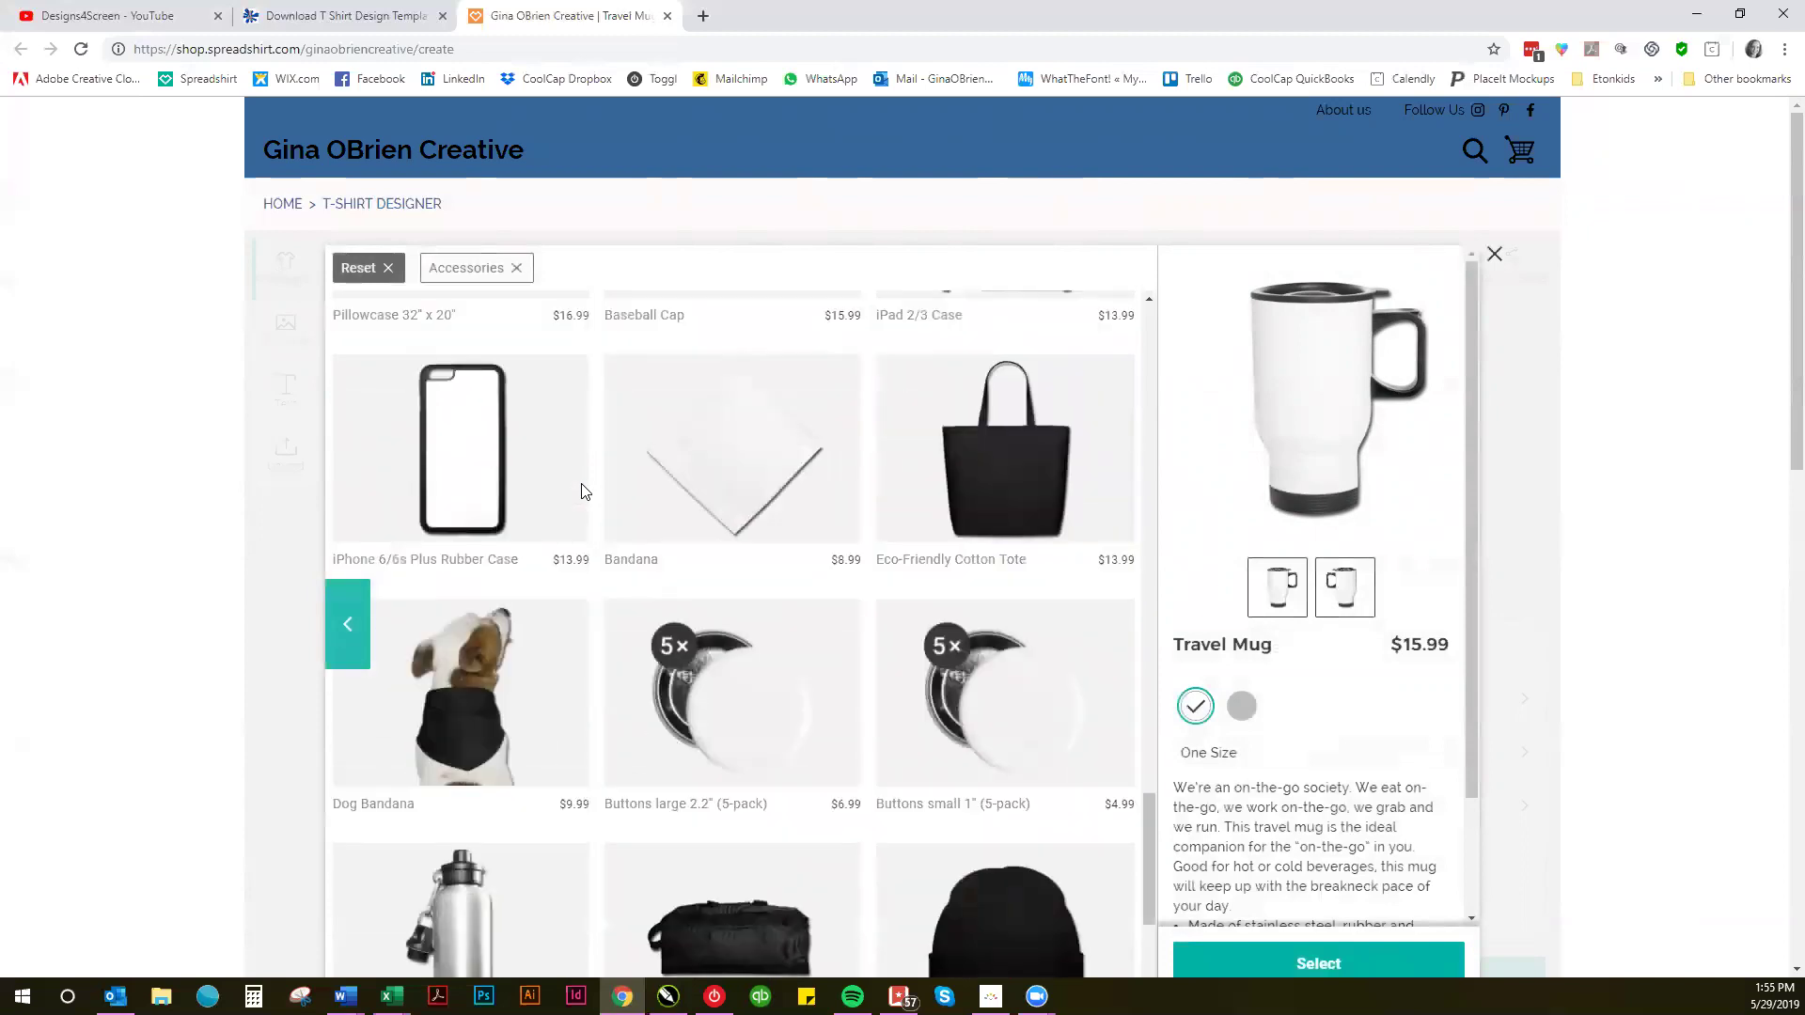
scroll(581, 492, down, 4)
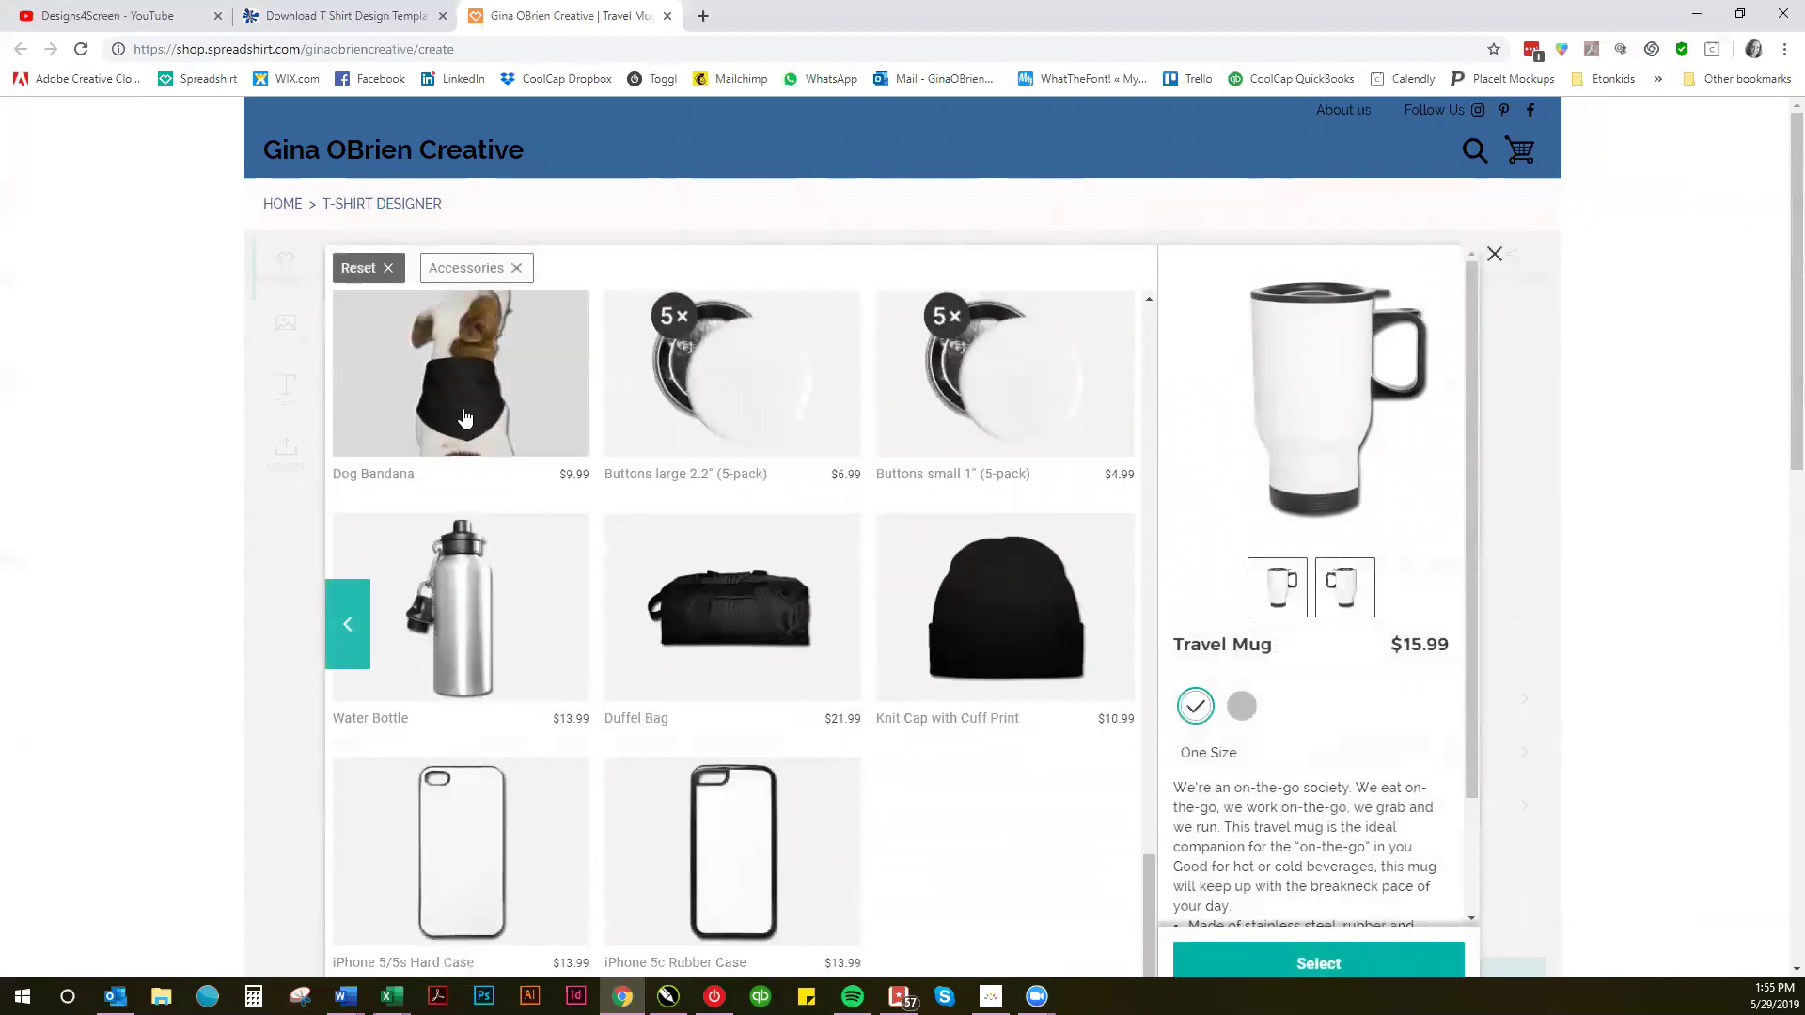
click(465, 418)
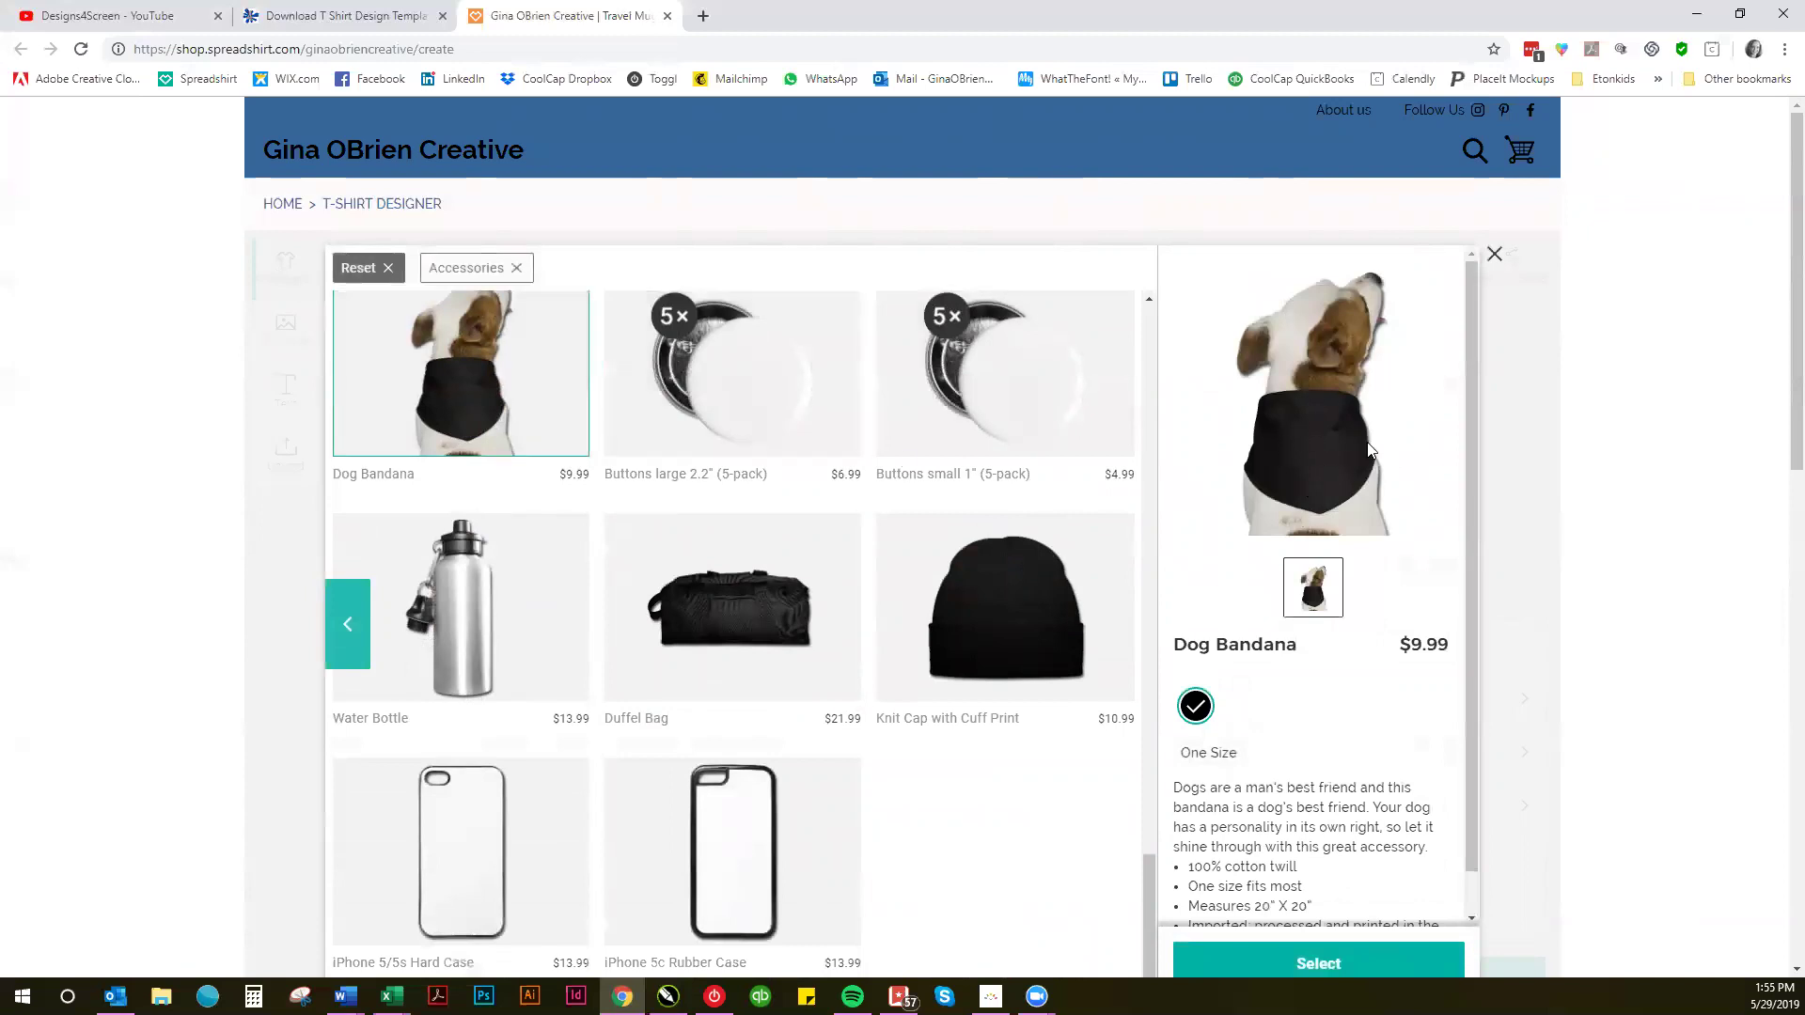
Step: Replace the Accessories filter with Kids & Babies and view the Girl's Ruffle T-Shirt details
click(516, 268)
scroll(464, 414, down, 10)
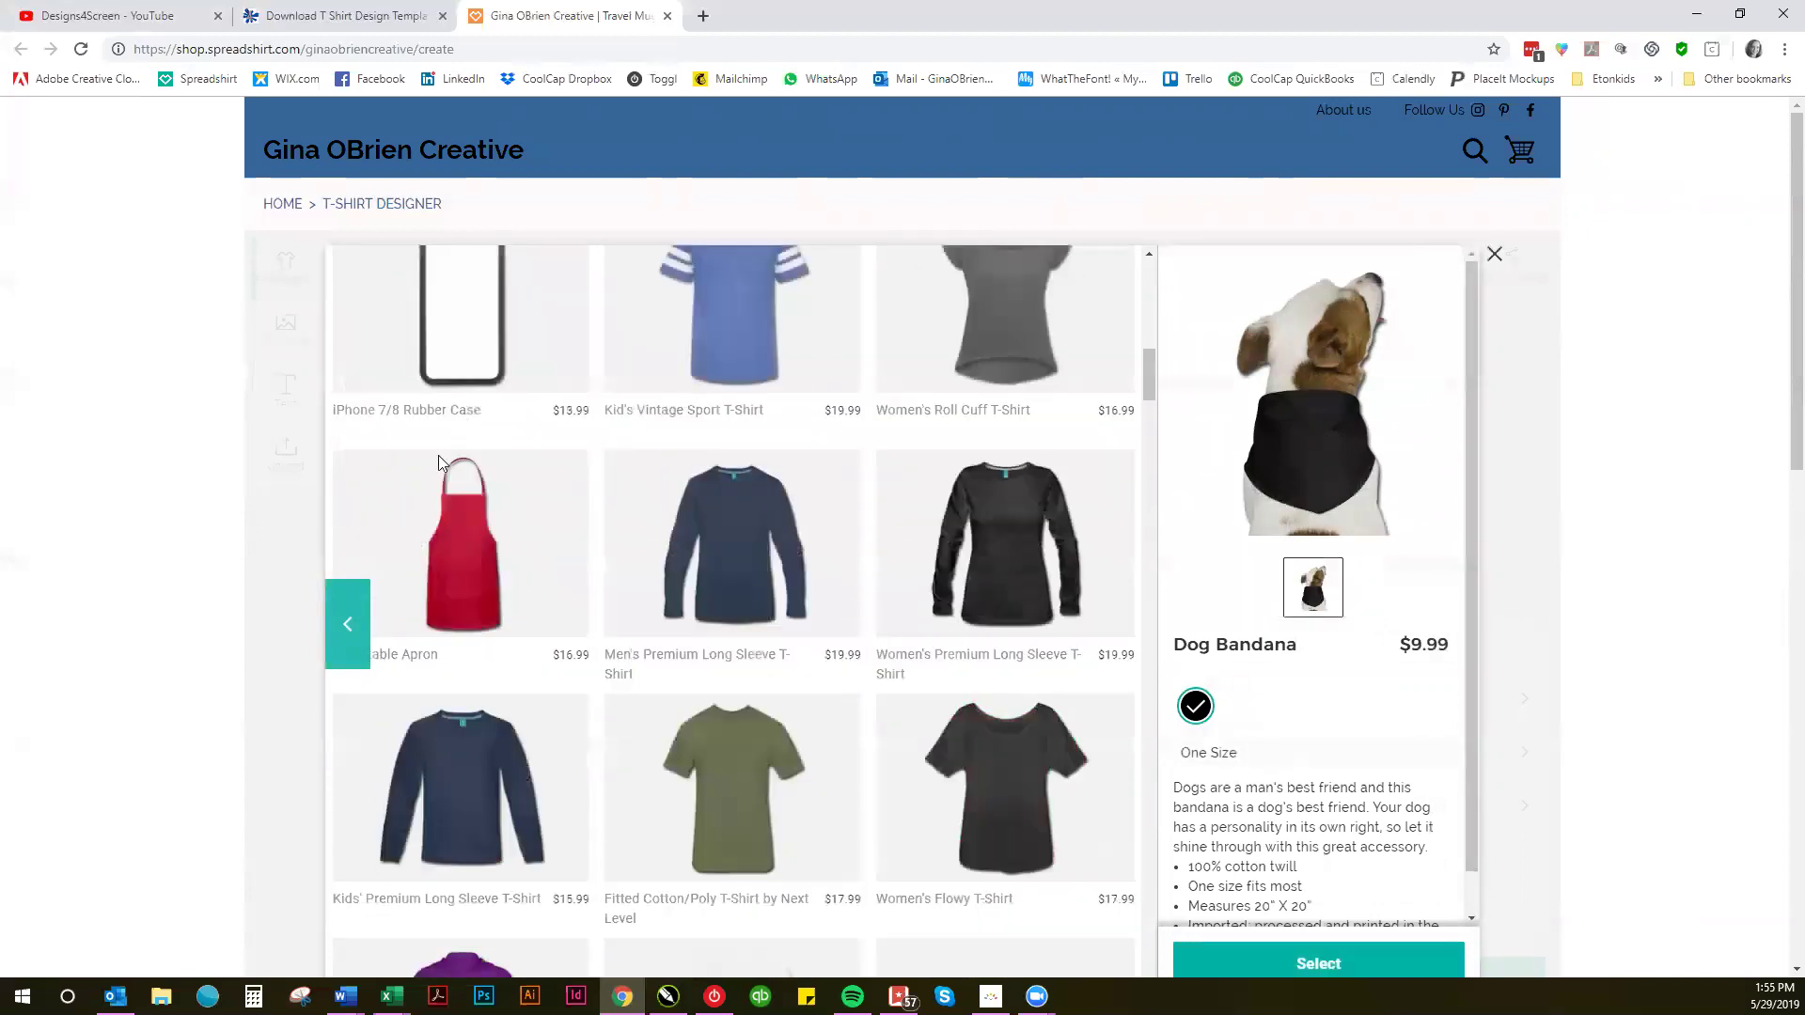
click(357, 637)
click(526, 289)
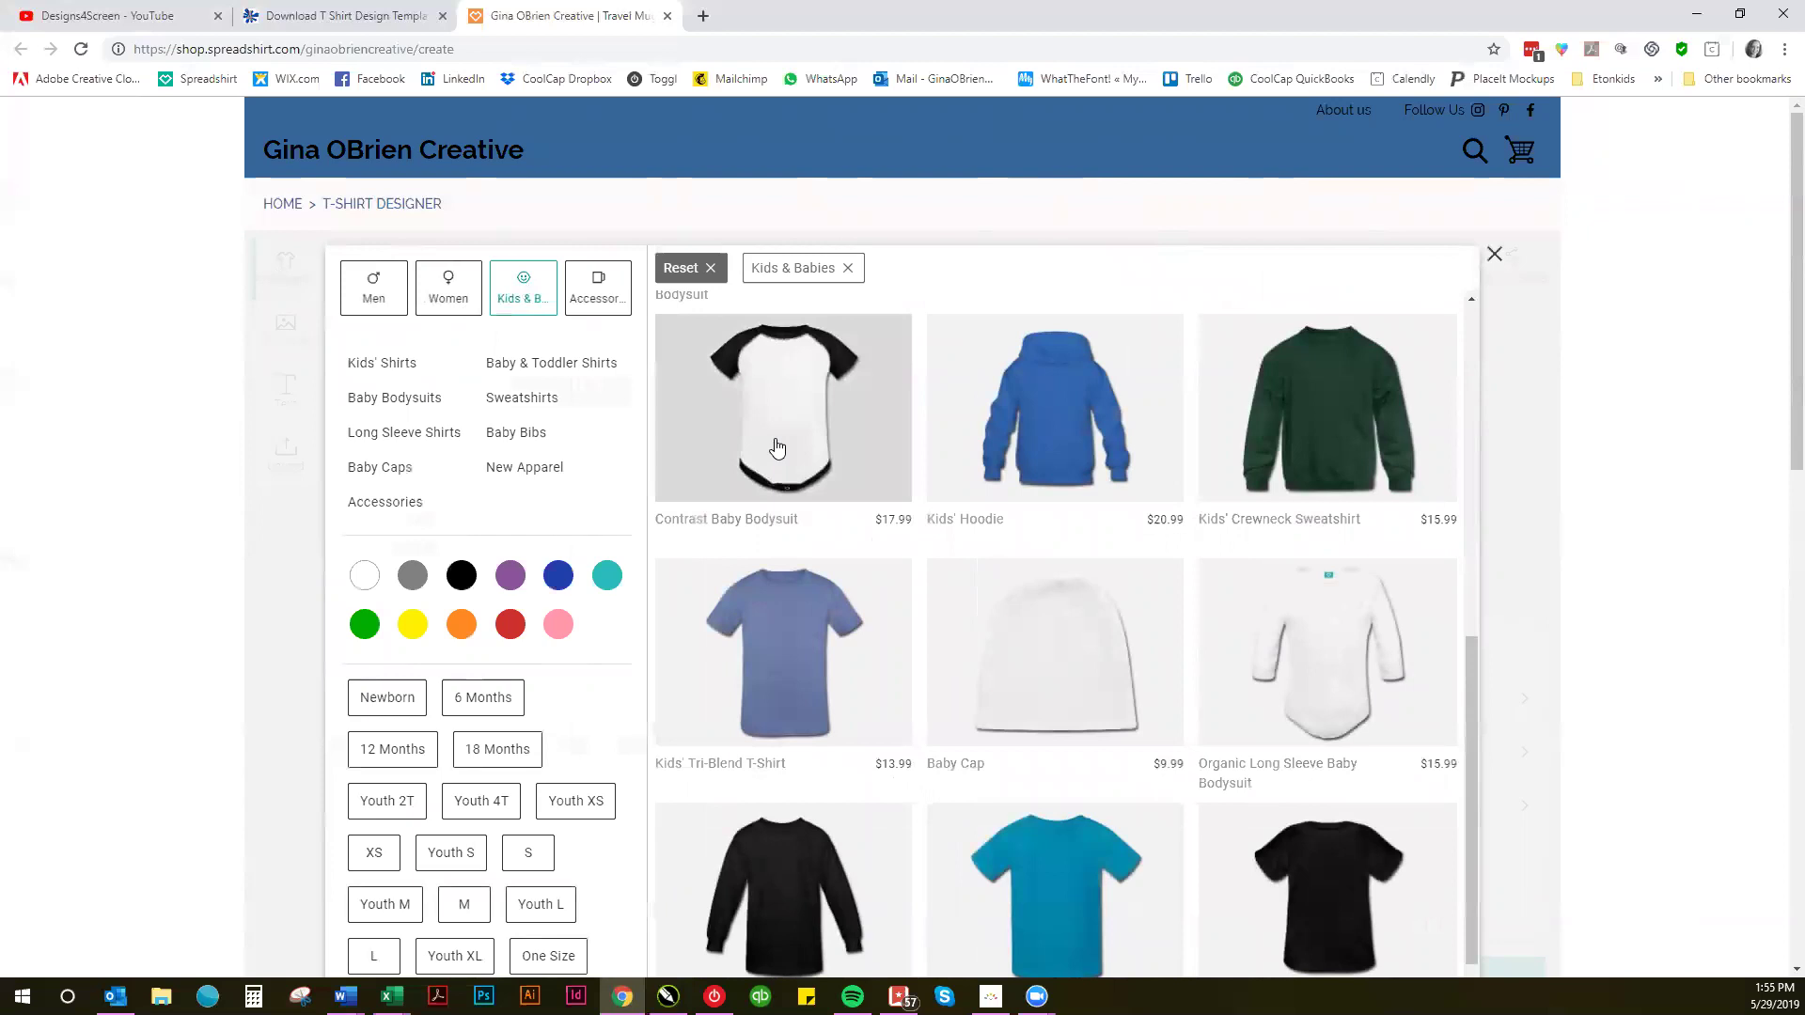
scroll(916, 646, down, 1)
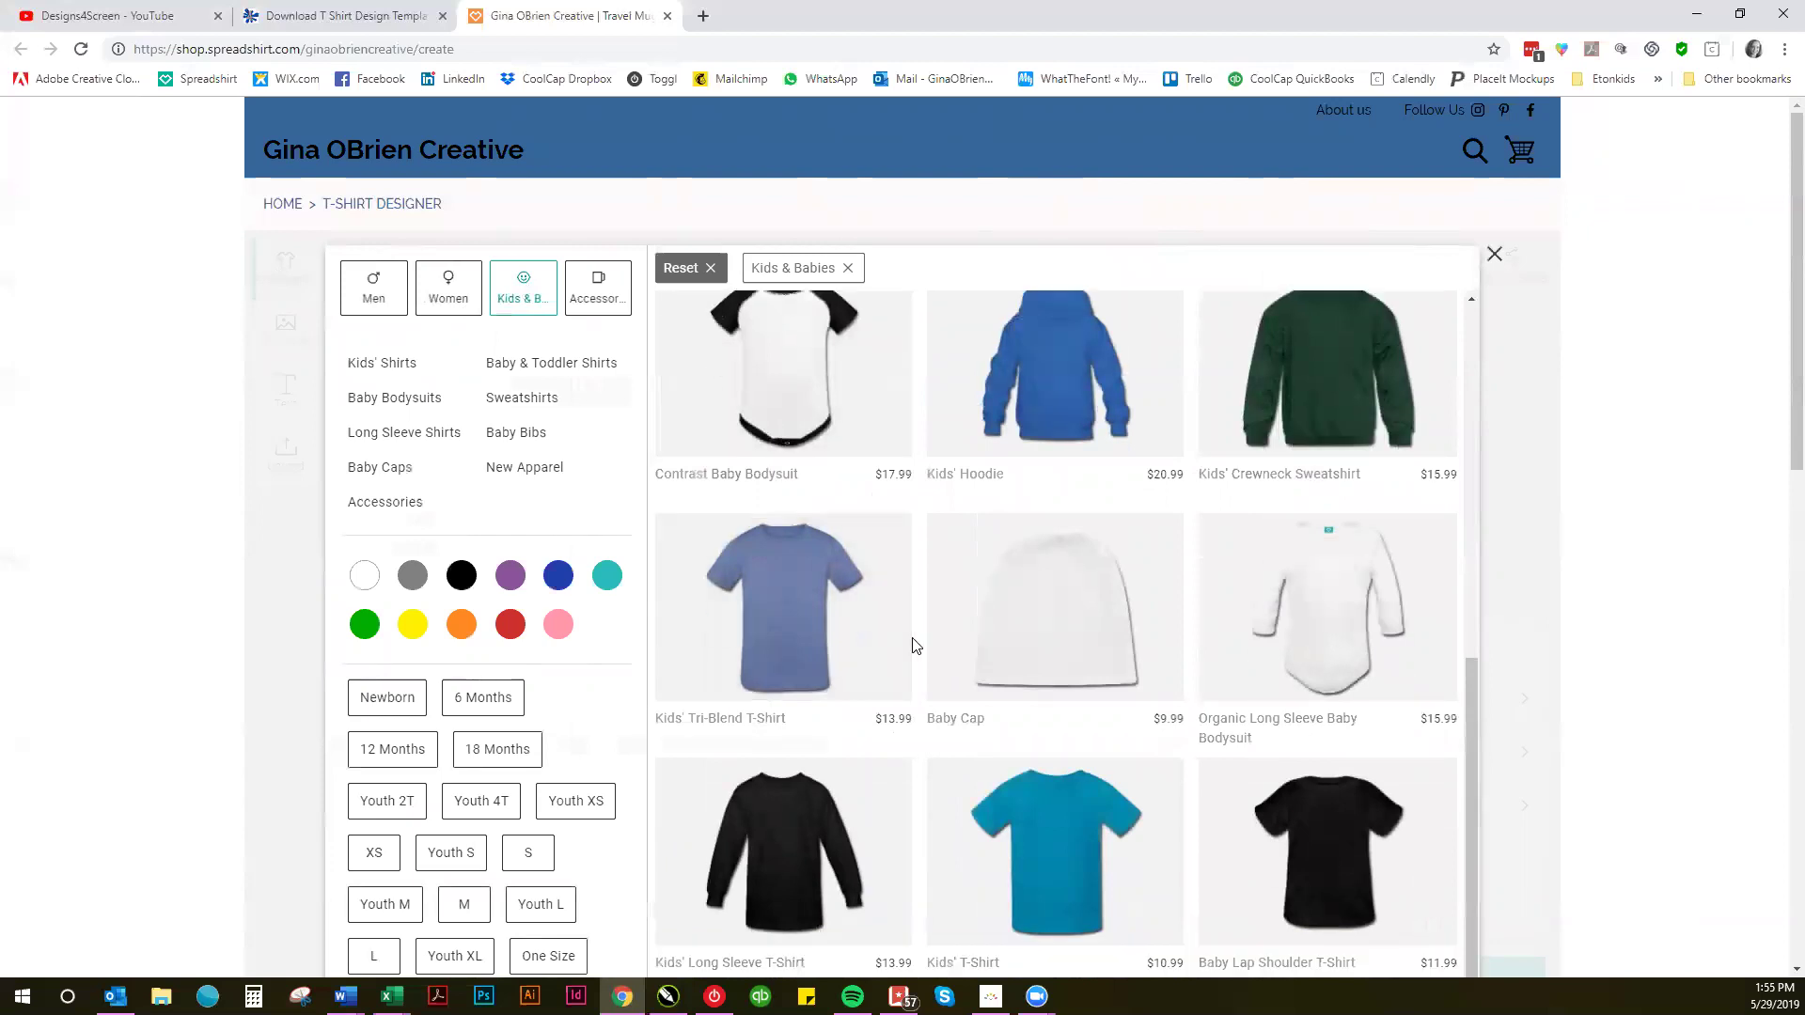
scroll(849, 568, down, 3)
scroll(849, 567, down, 3)
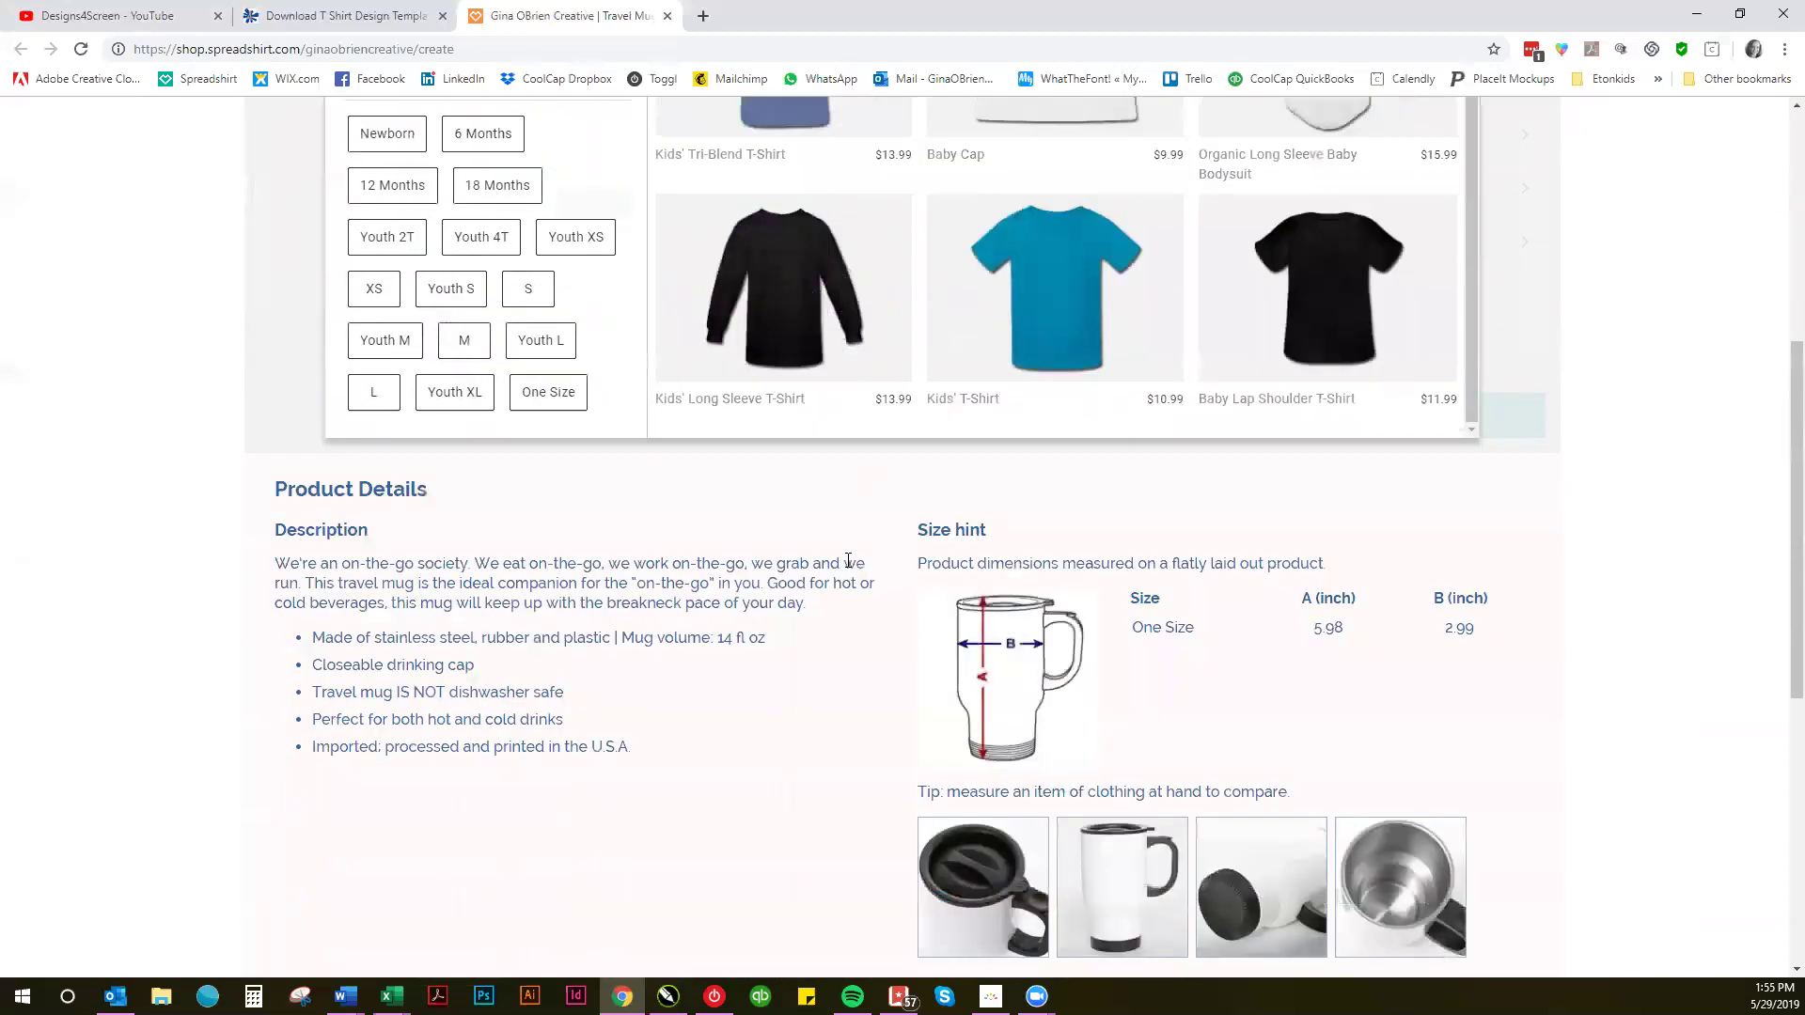
scroll(849, 568, up, 6)
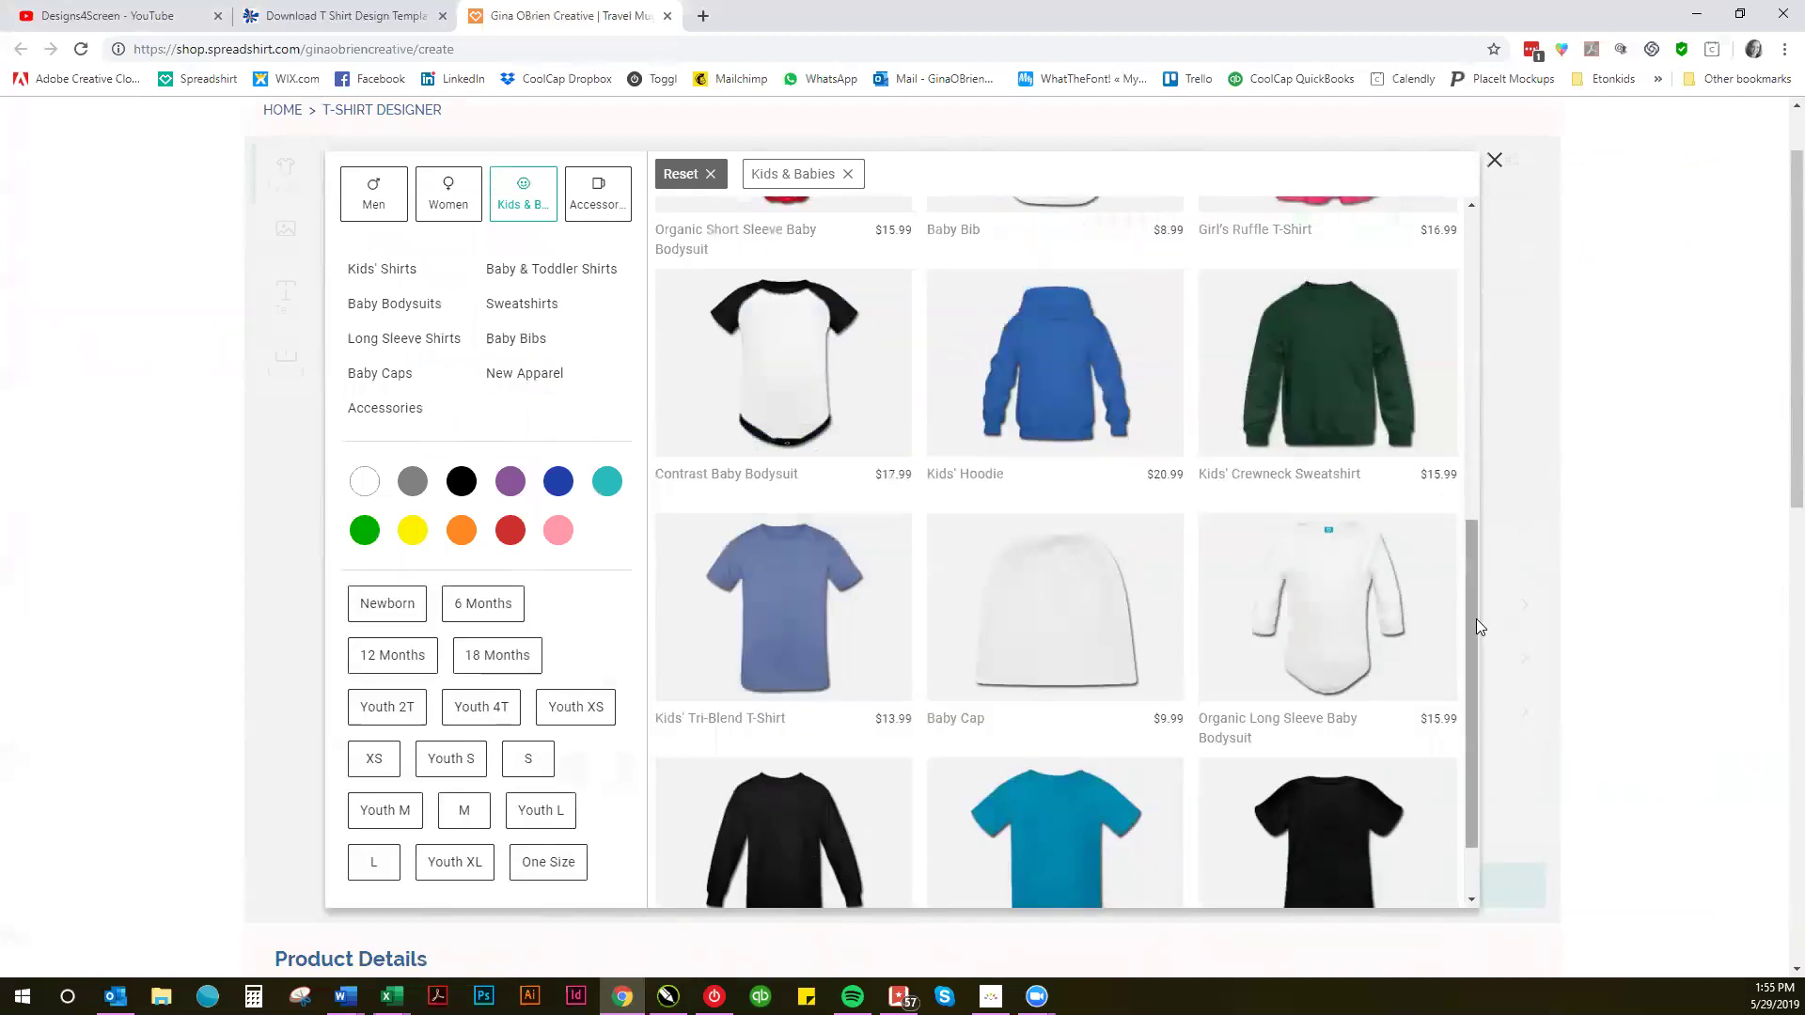
drag(1472, 634, 1461, 336)
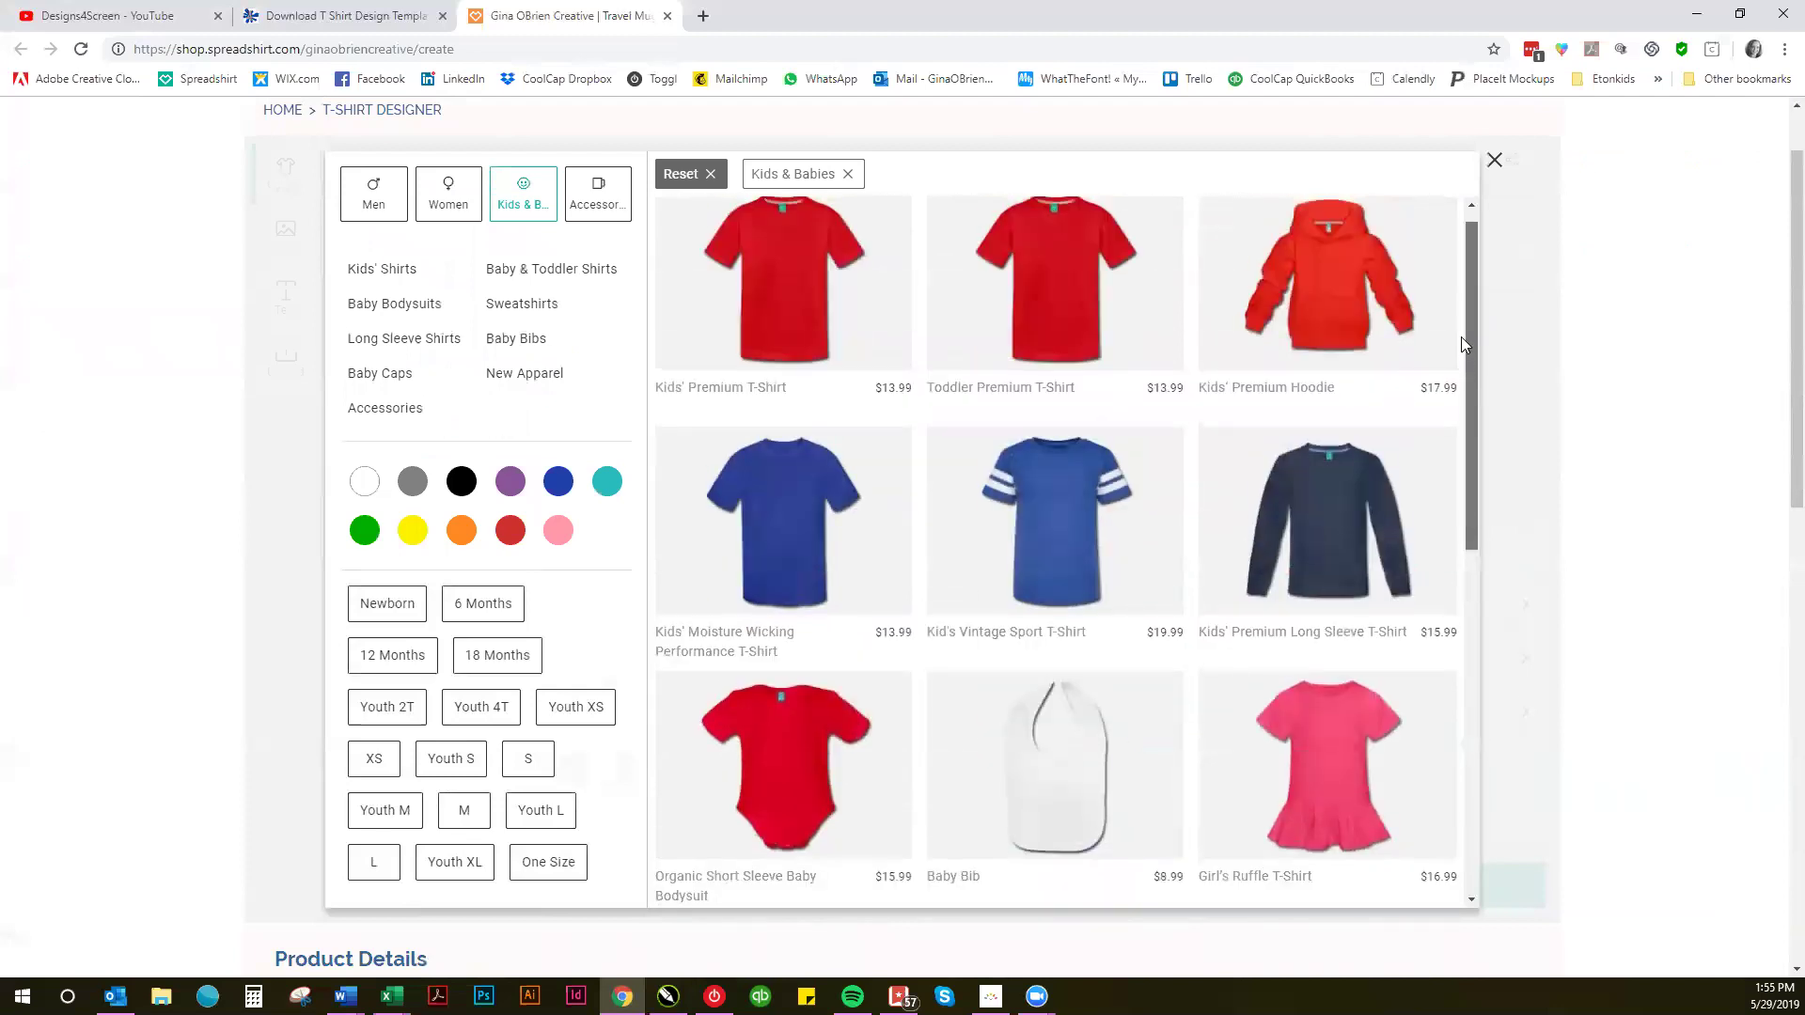
click(1316, 749)
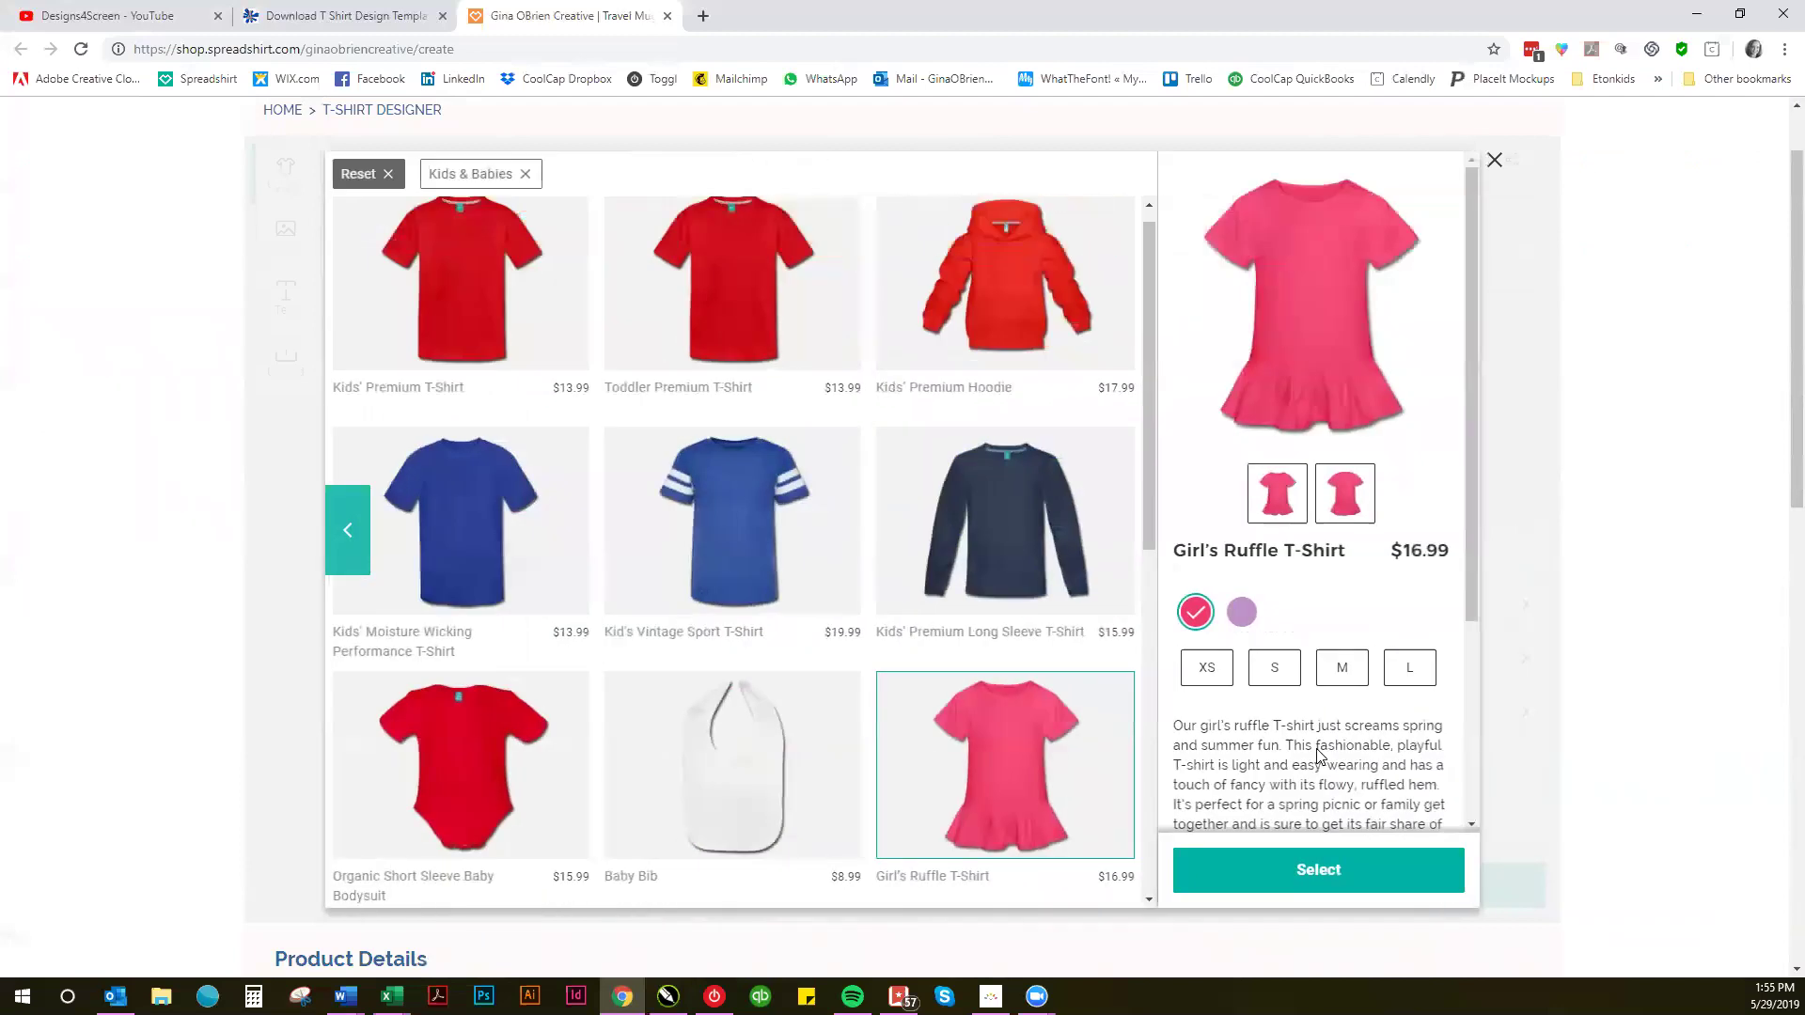
Step: Apply the fuchsia Girl's Ruffle T-Shirt and shrink the logo to sit centred on its chest
click(1295, 863)
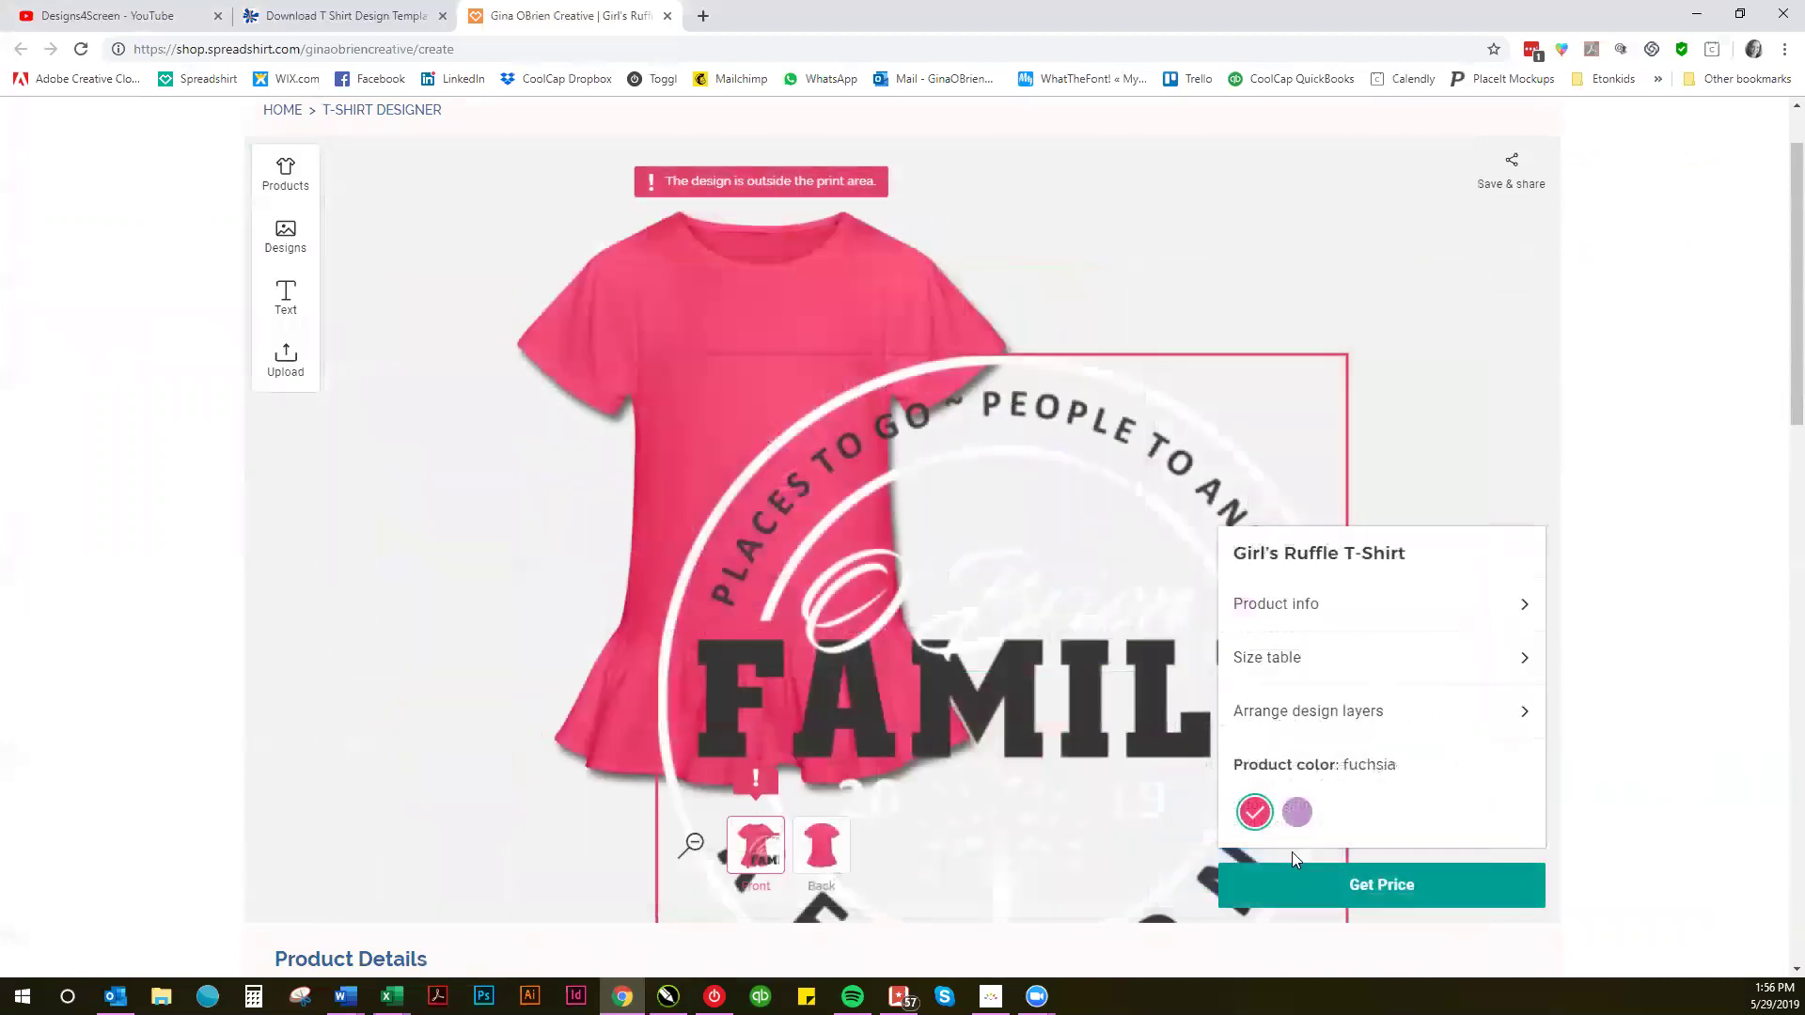
drag(1057, 593, 868, 420)
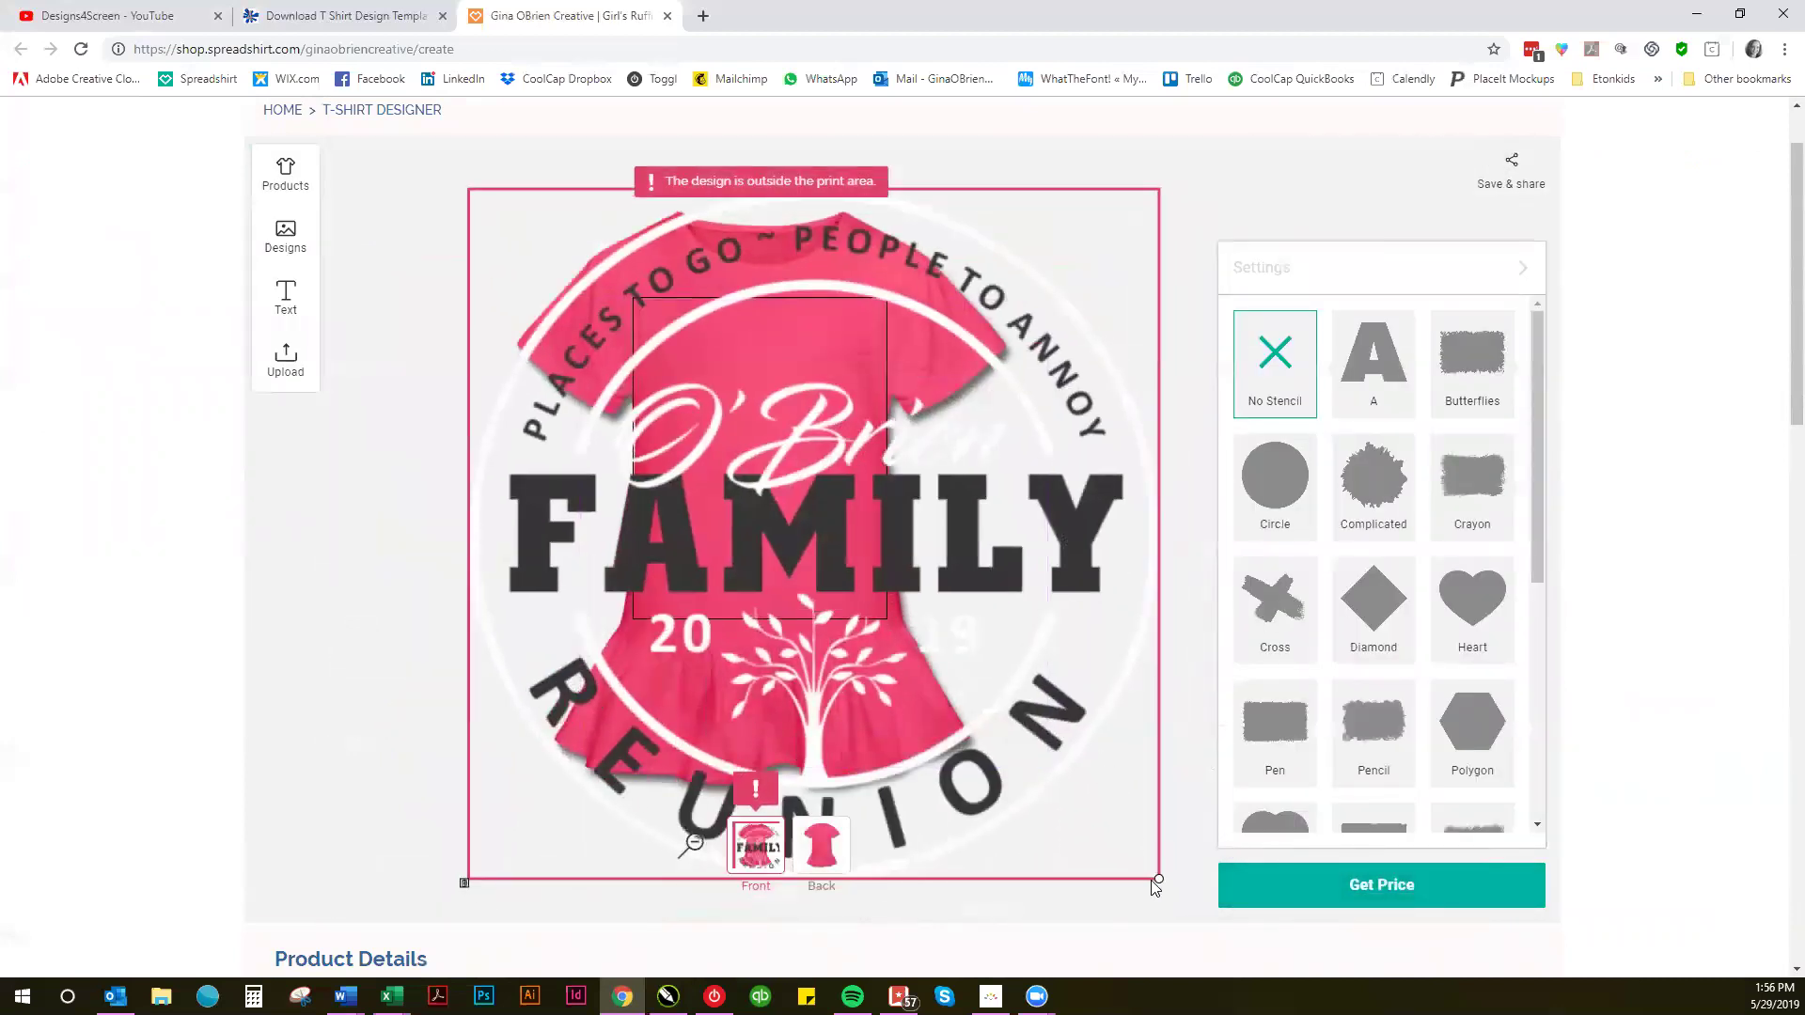
drag(1157, 884, 866, 524)
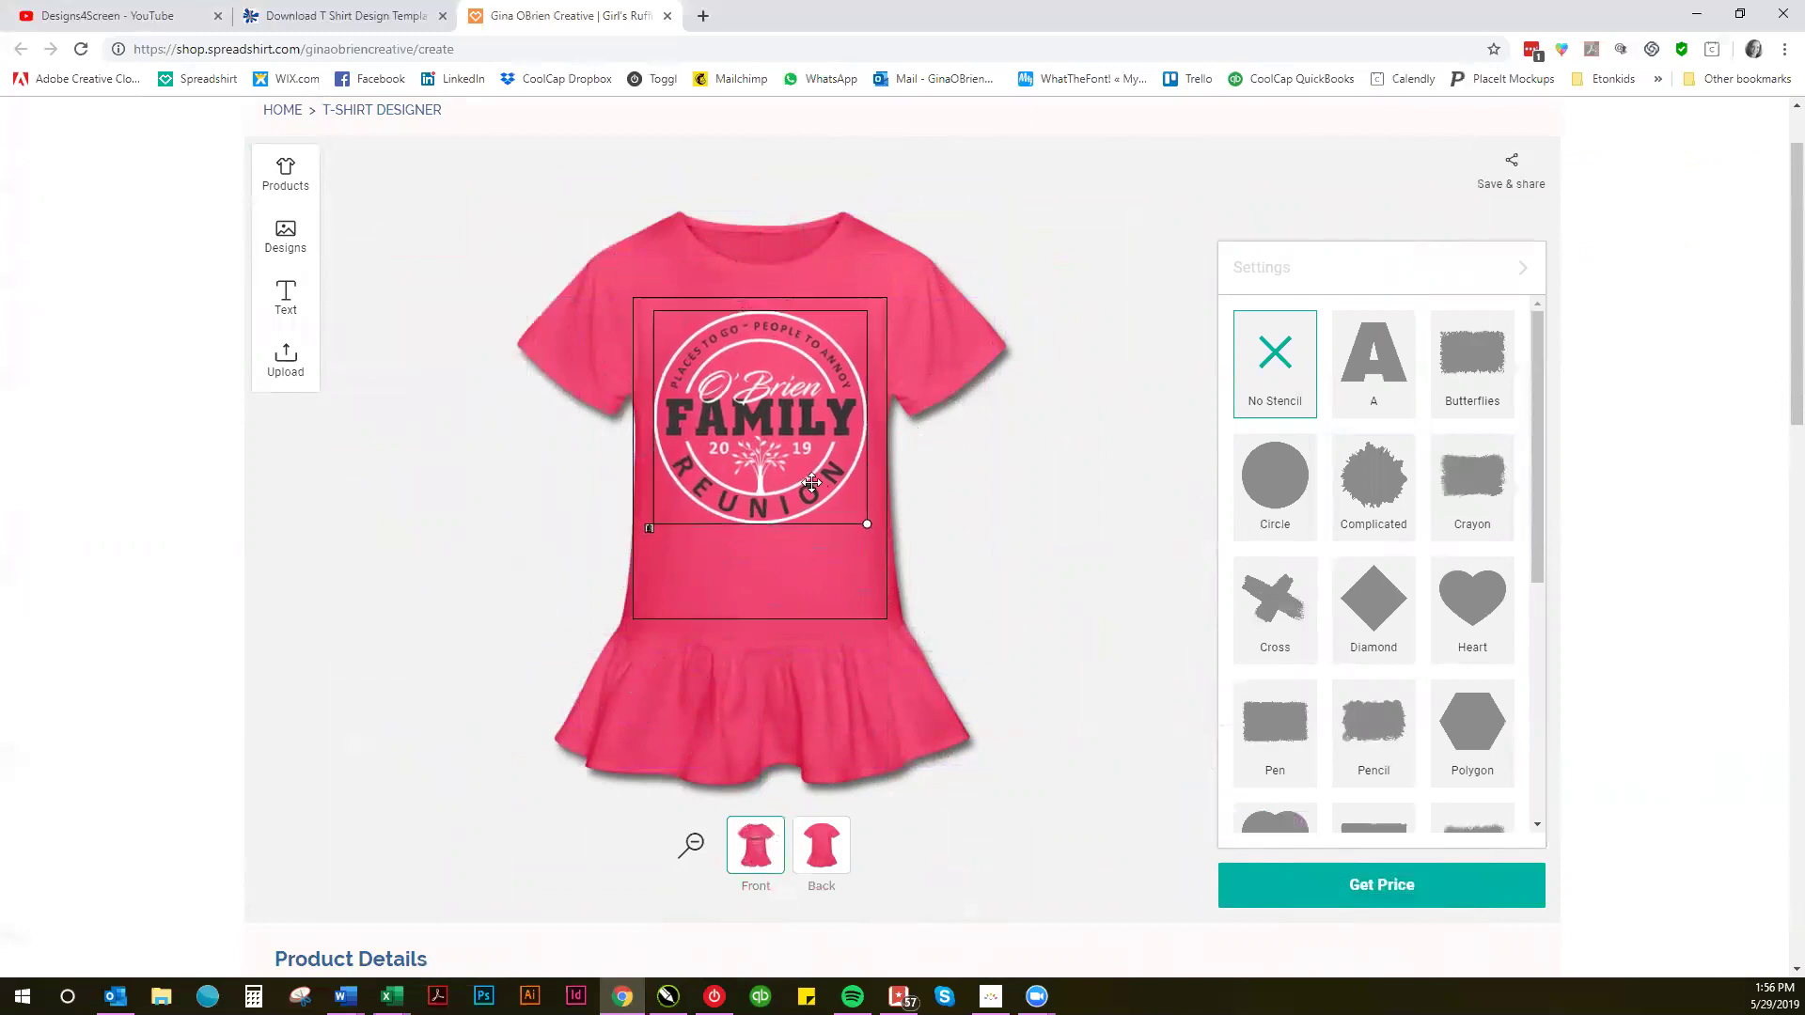
drag(787, 446, 788, 457)
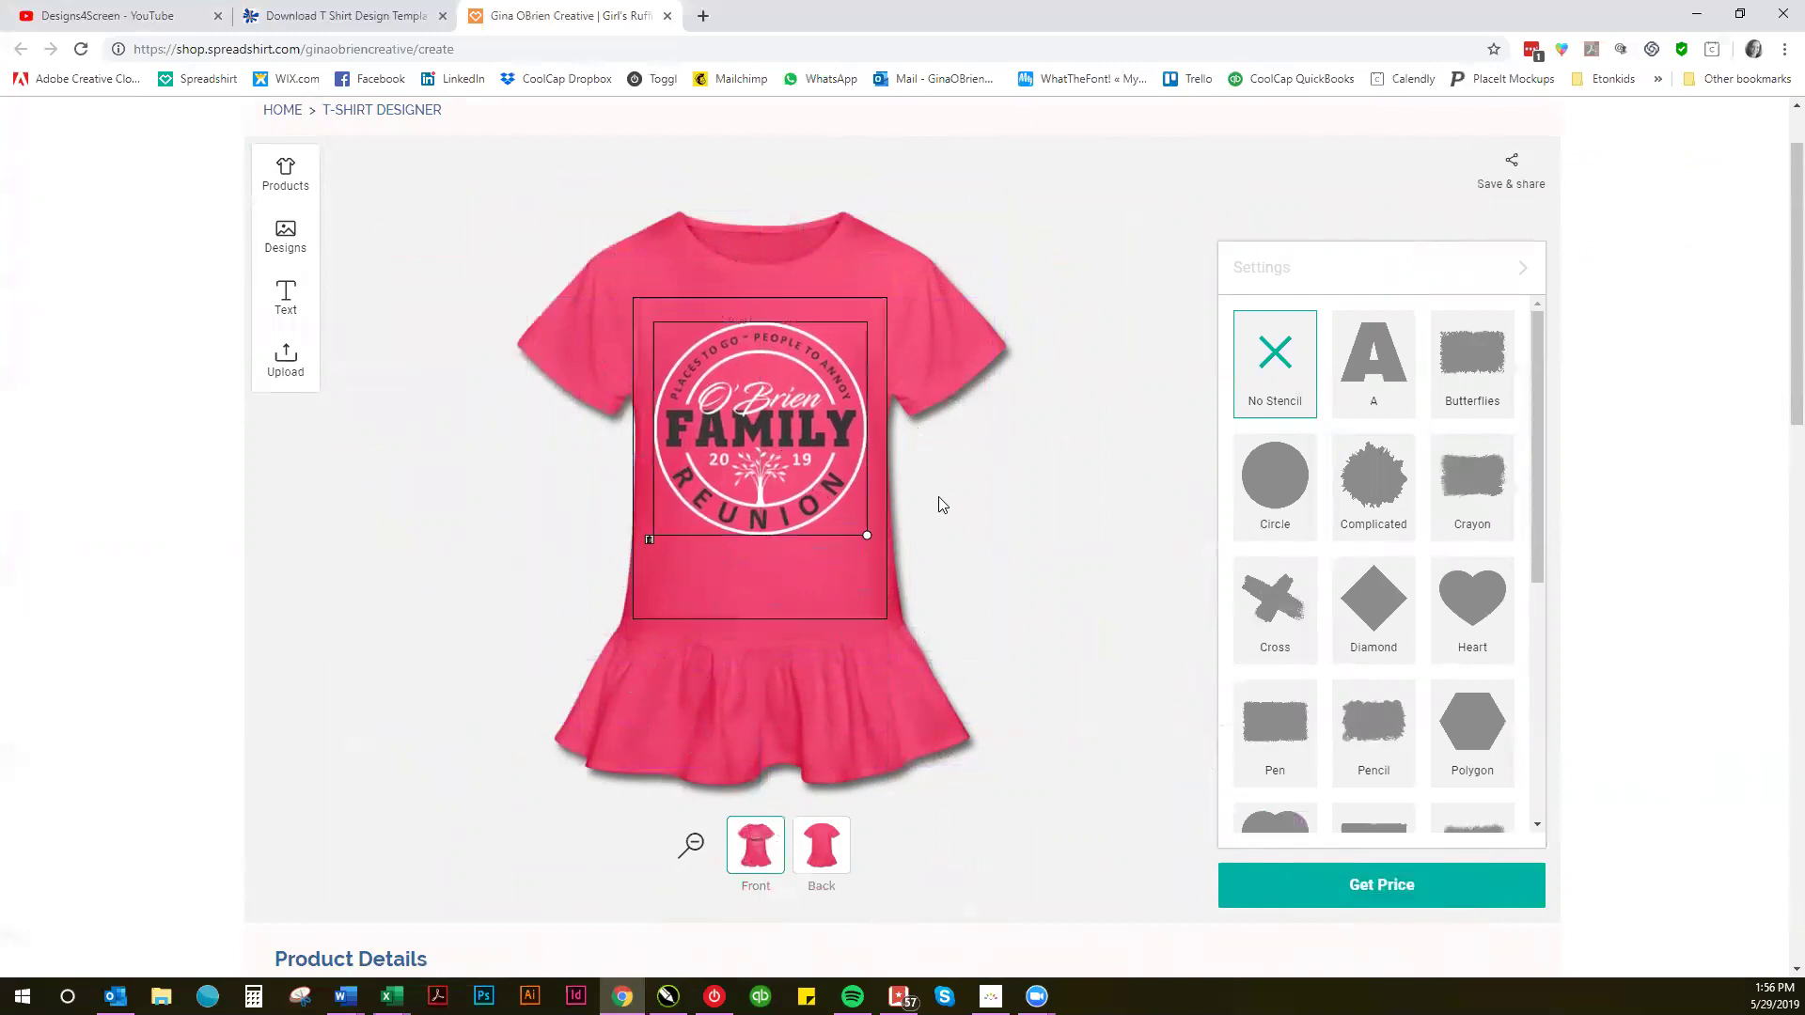
click(974, 510)
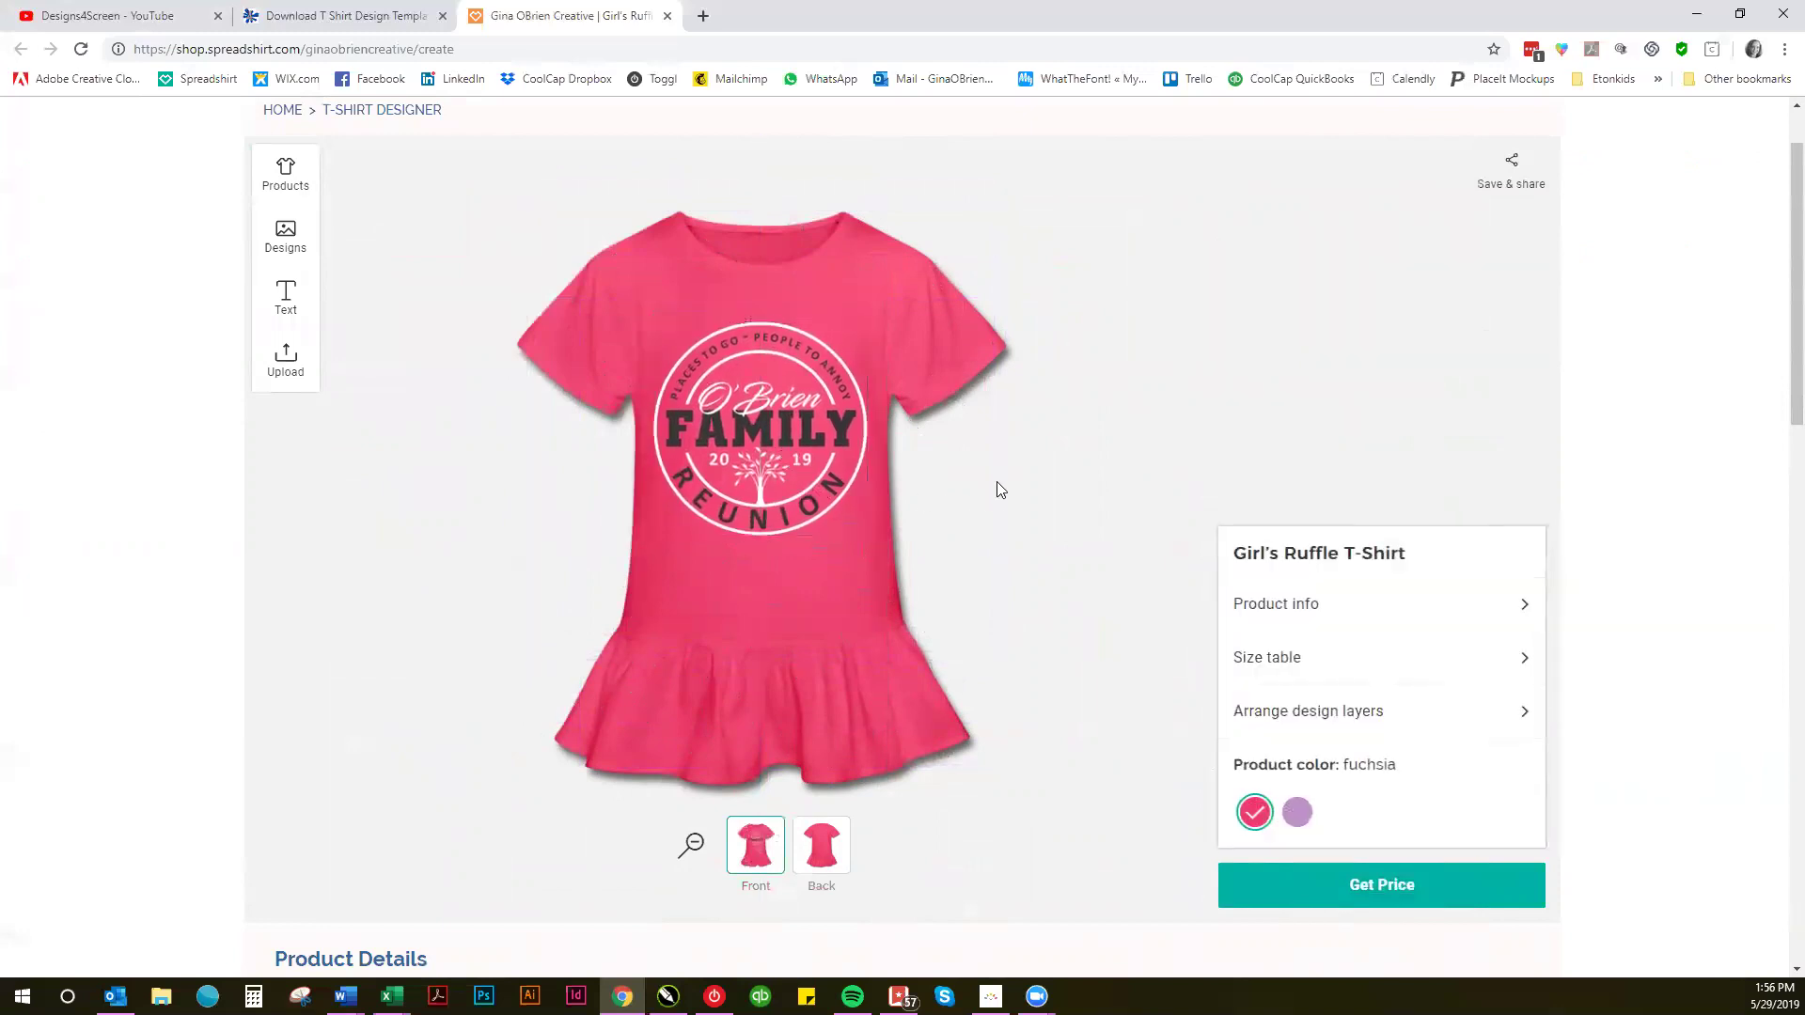
Step: Switch the product to a light blue Baby Bib after trying light pink
click(277, 187)
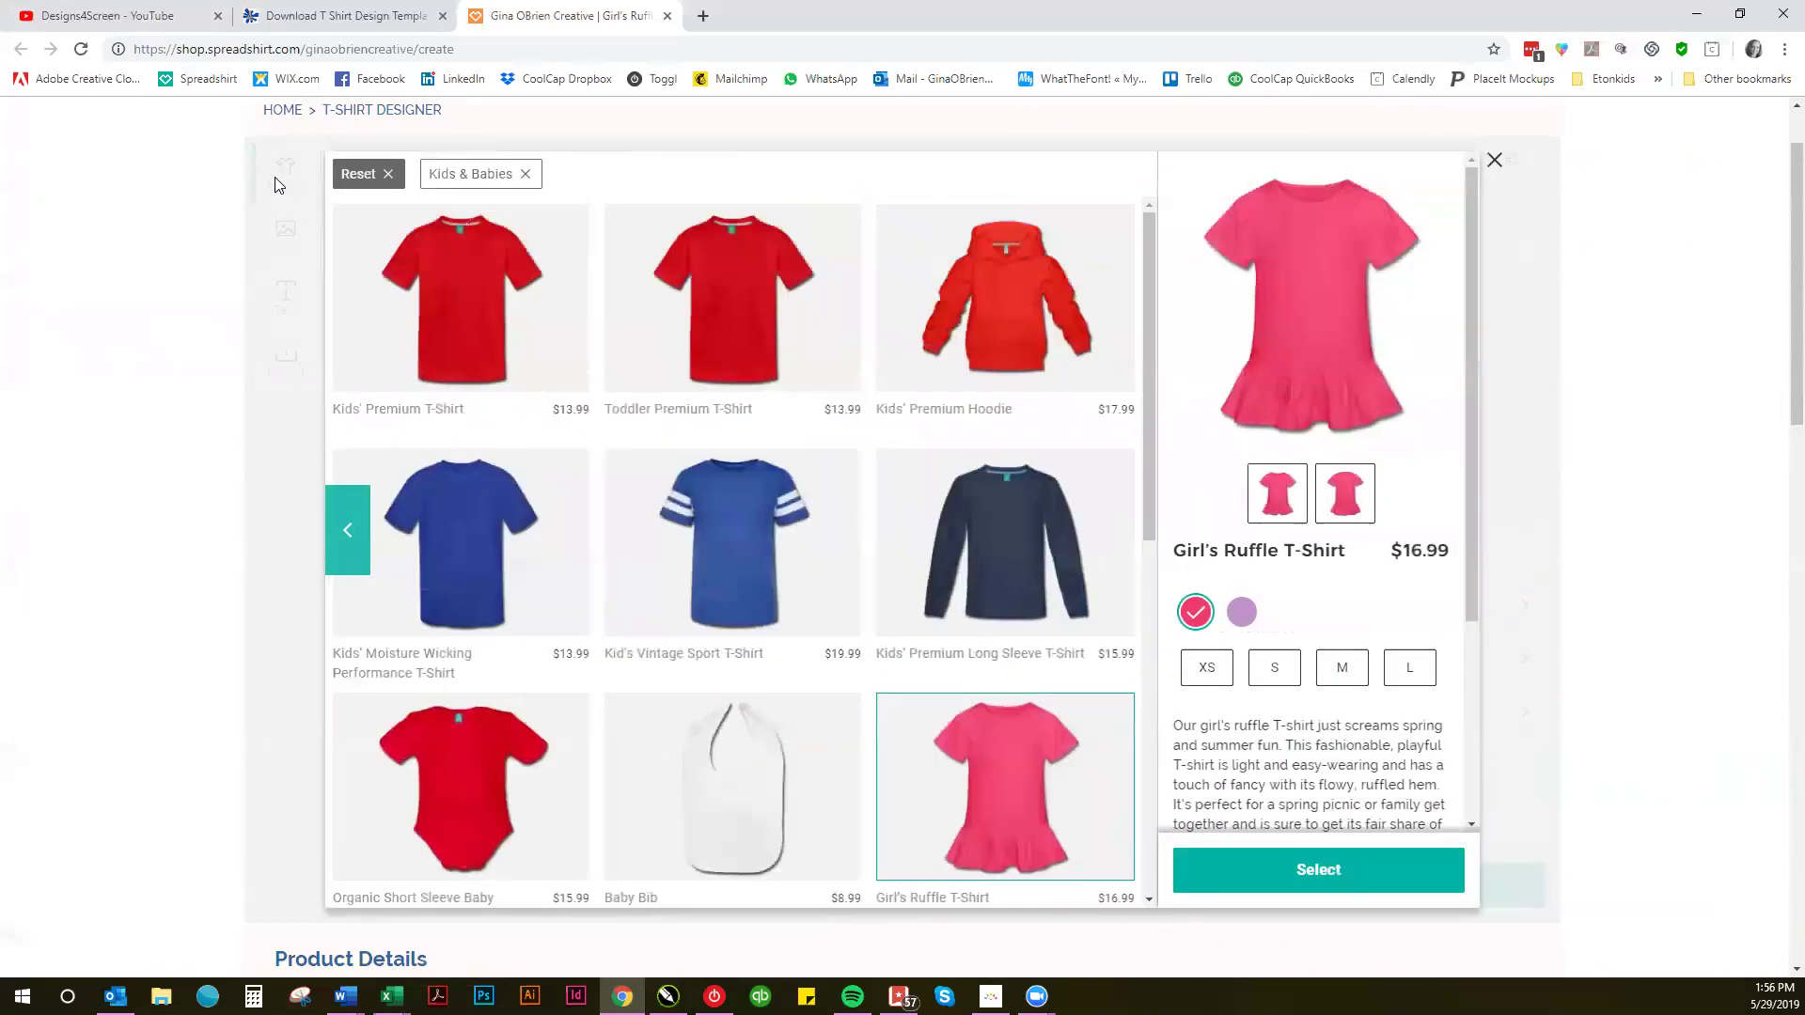
click(712, 805)
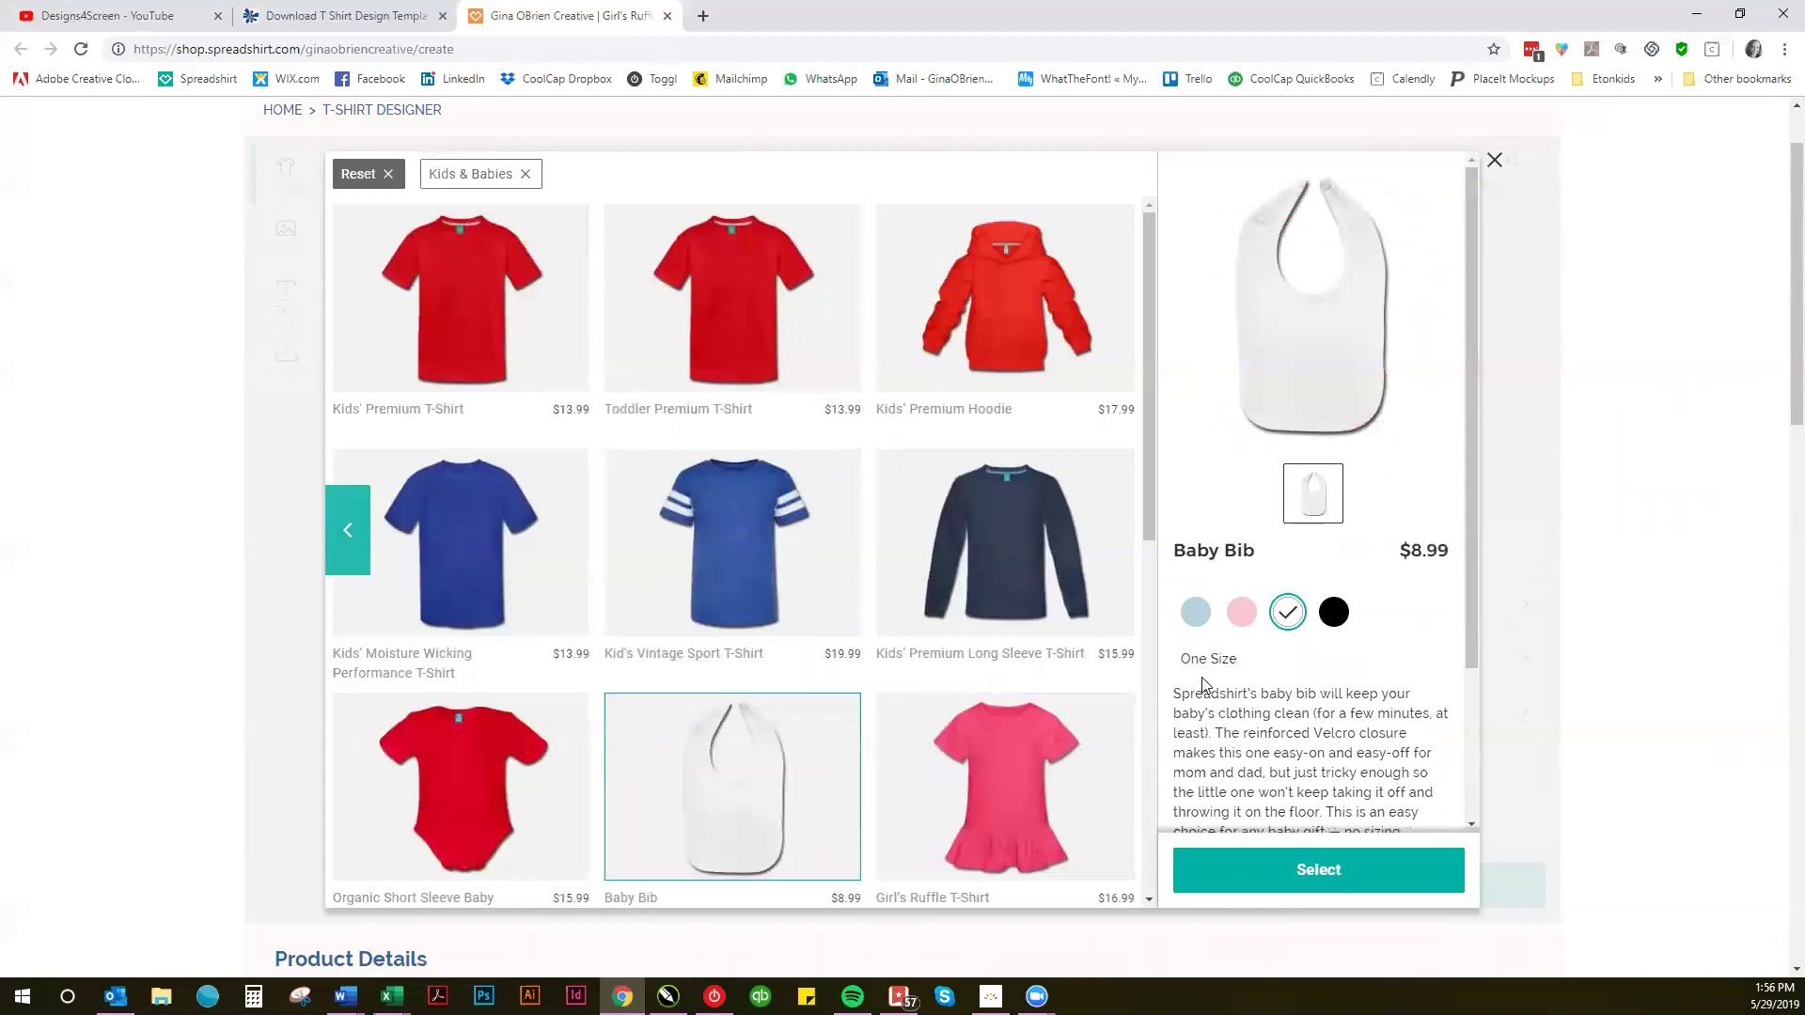
click(1242, 612)
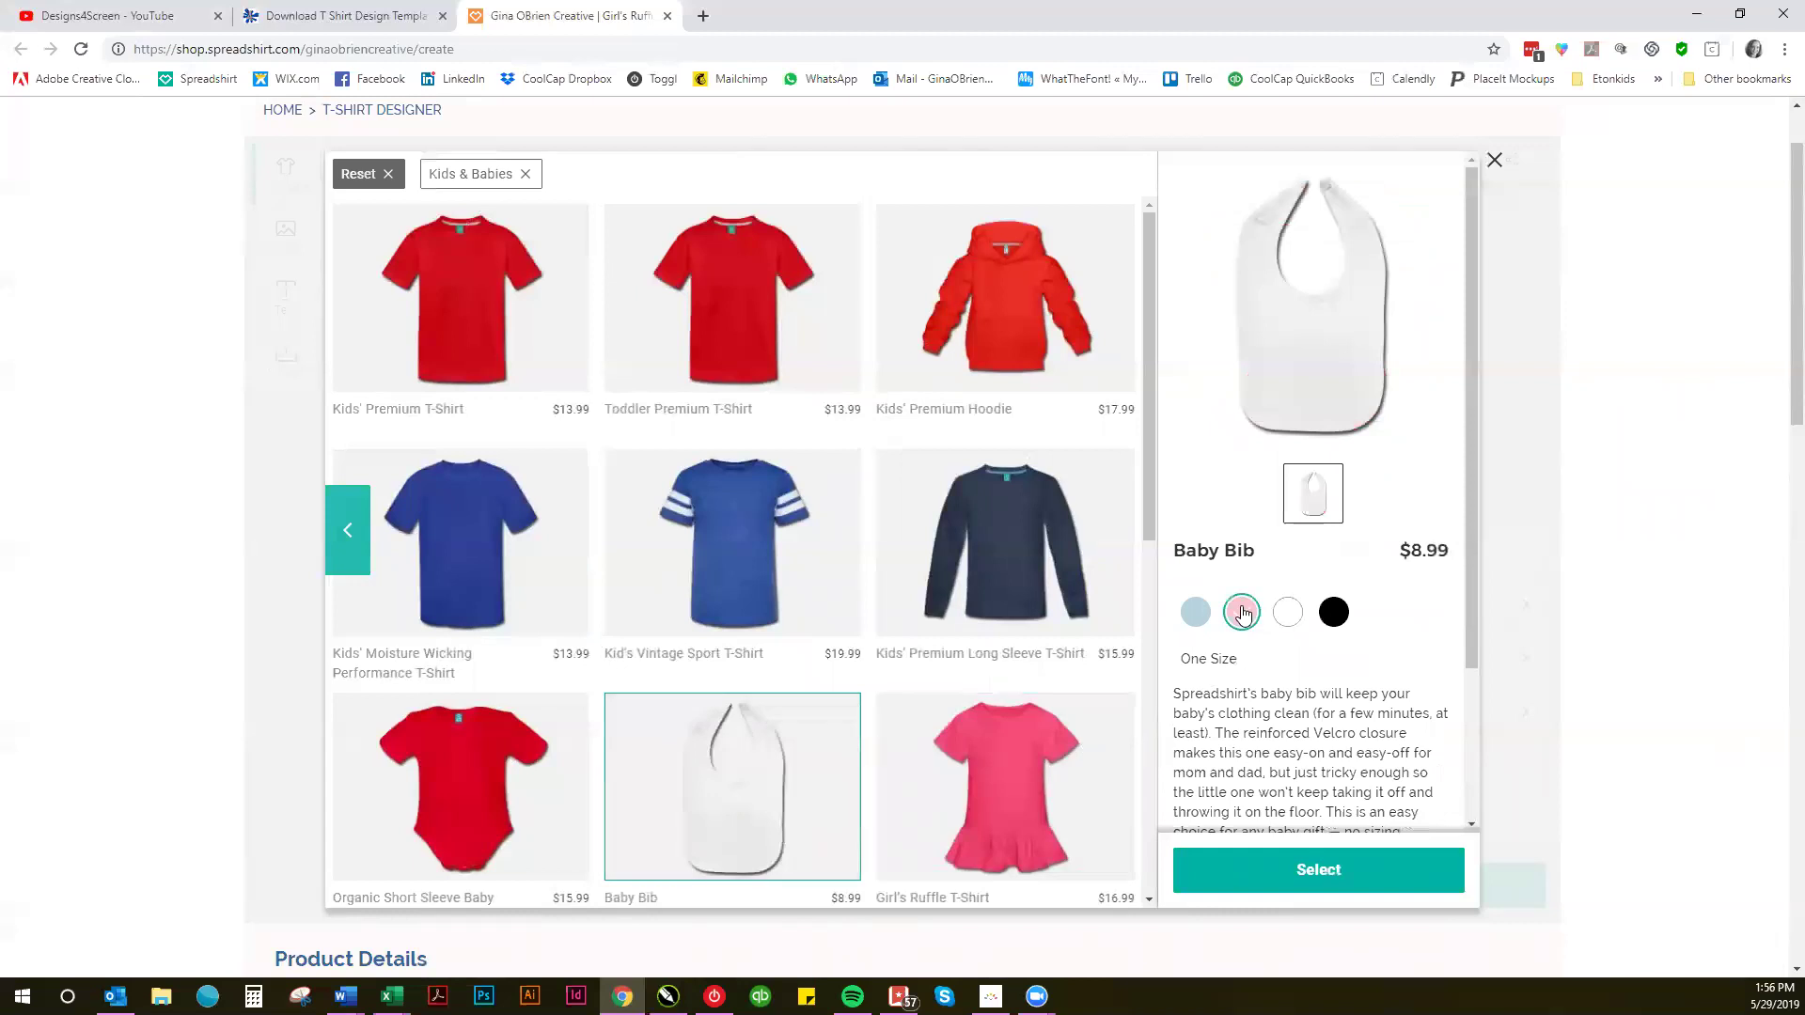
click(1195, 612)
click(1273, 871)
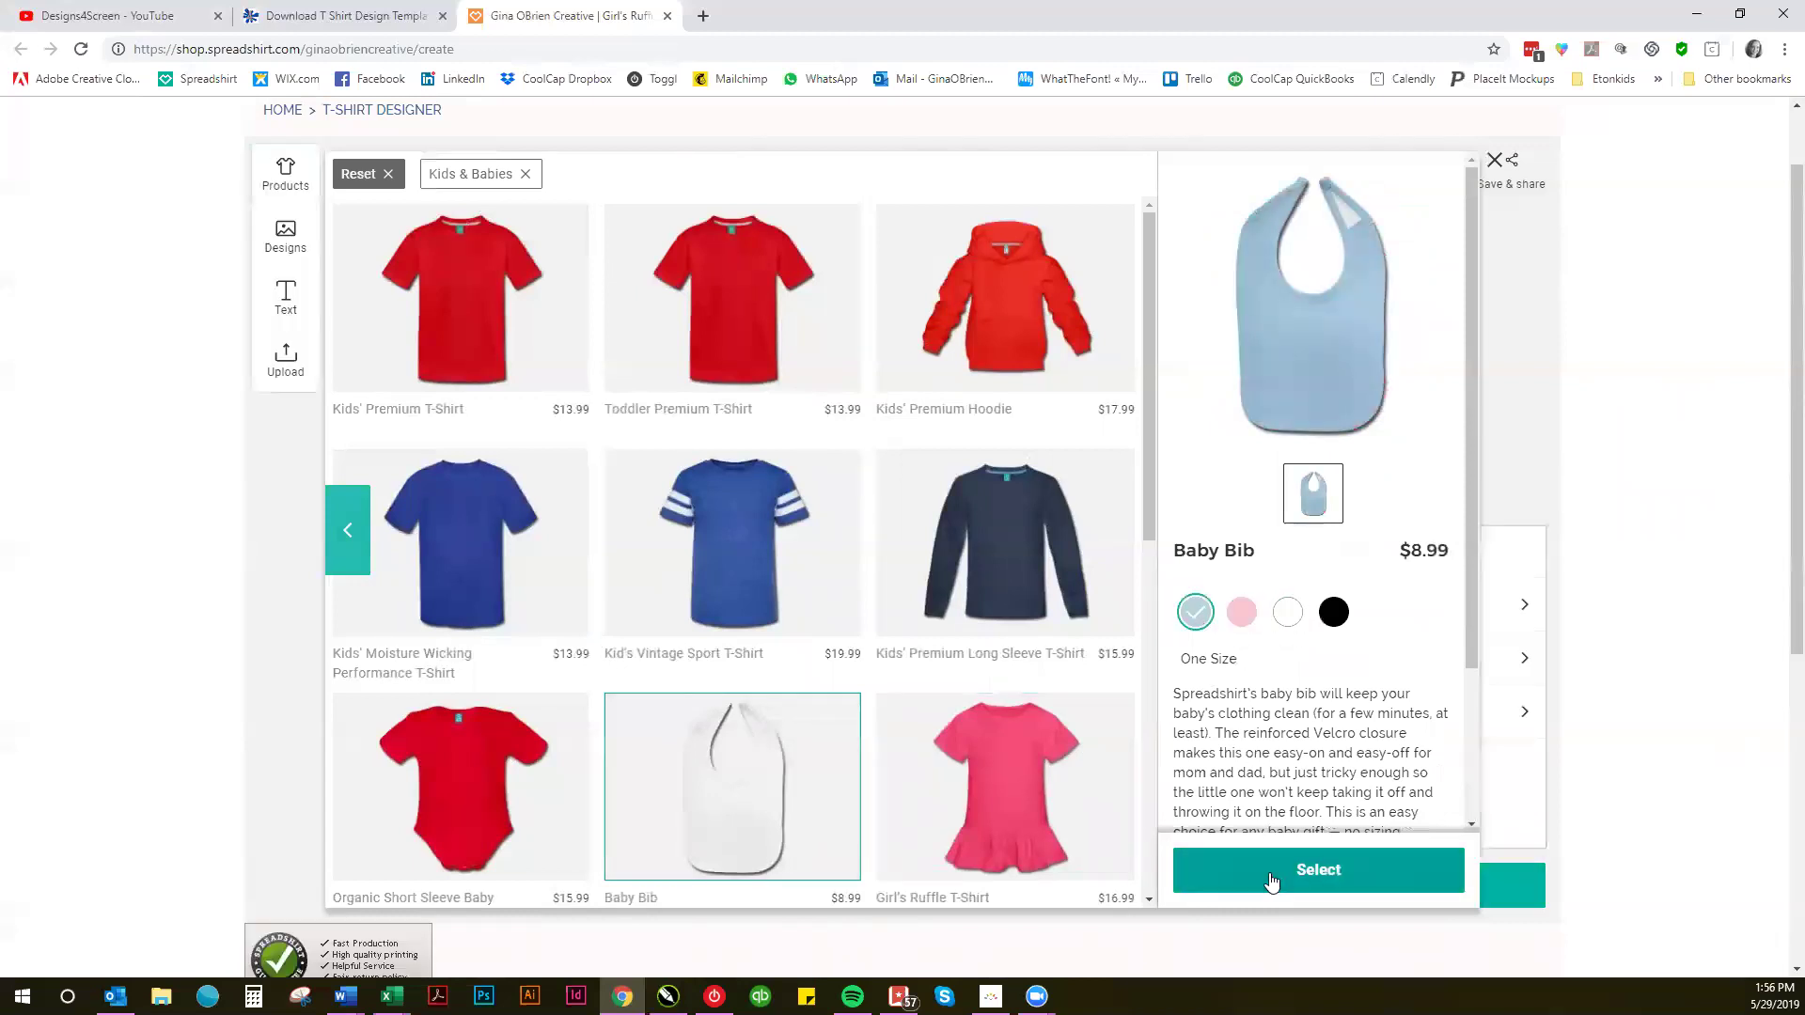
Step: Make the reunion logo slightly larger on the bib
click(746, 584)
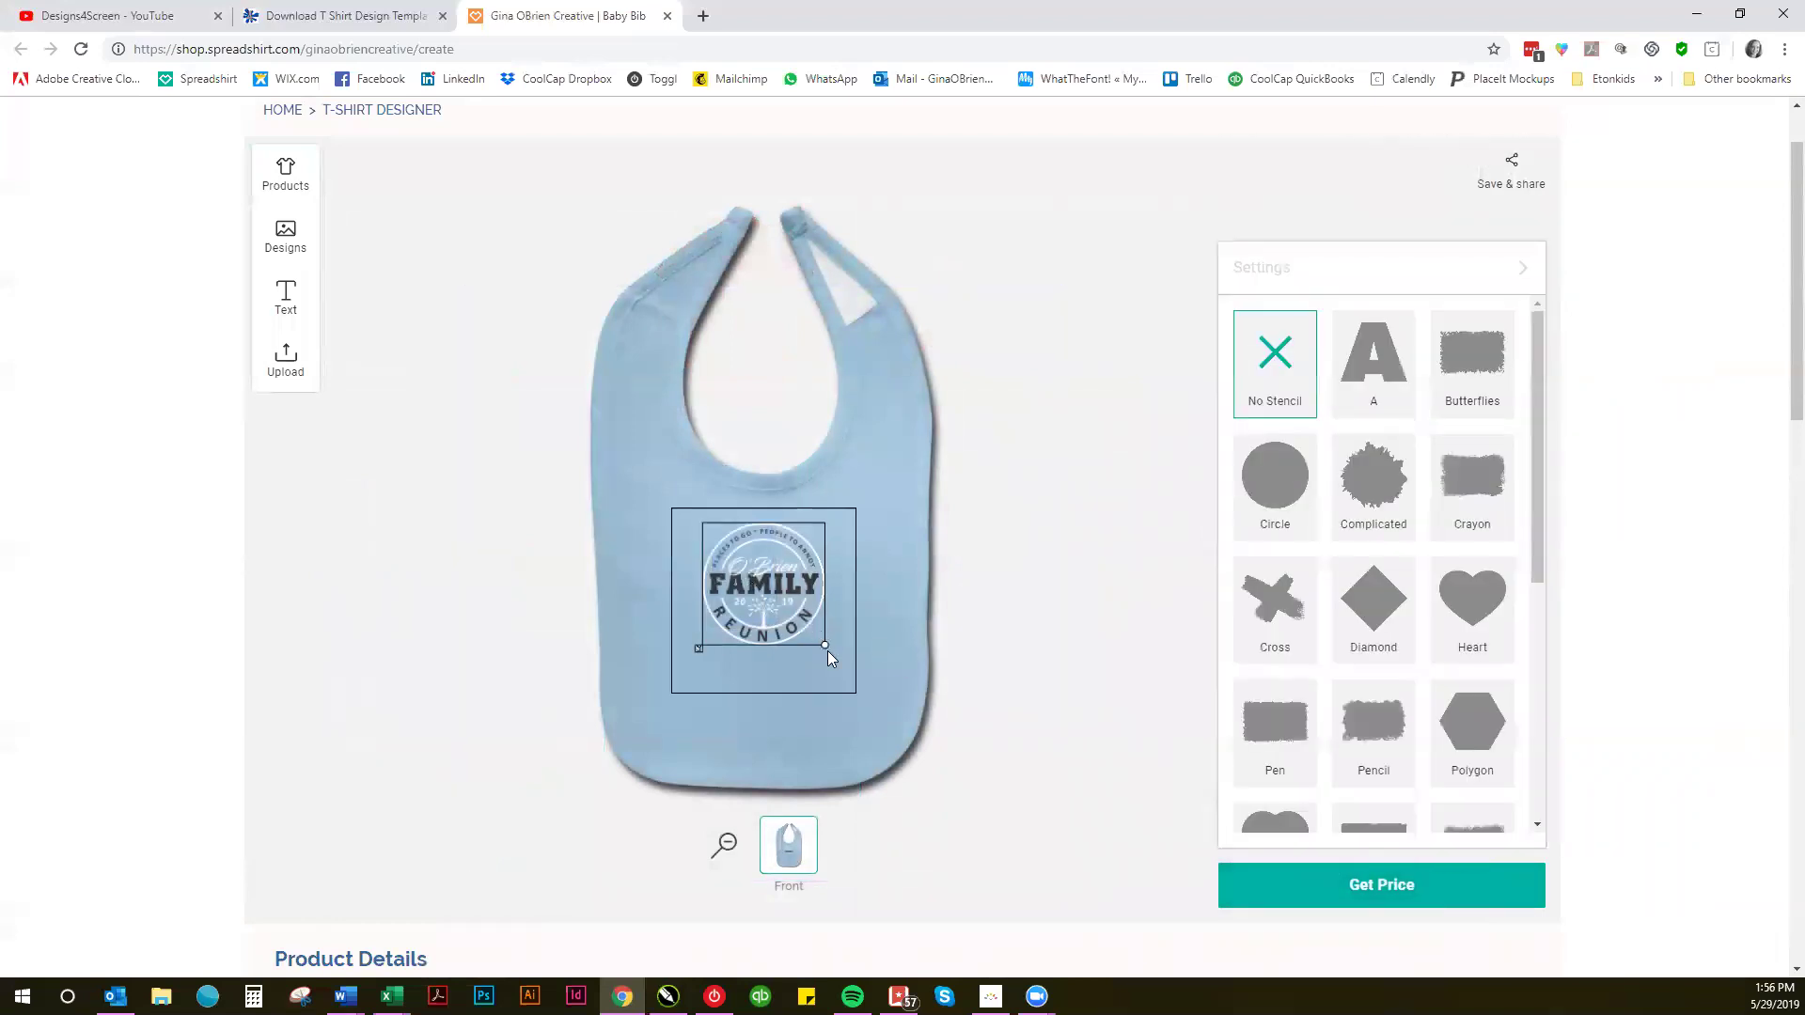
mouse_move(827, 650)
mouse_down()
mouse_move(851, 679)
mouse_move(822, 638)
mouse_up()
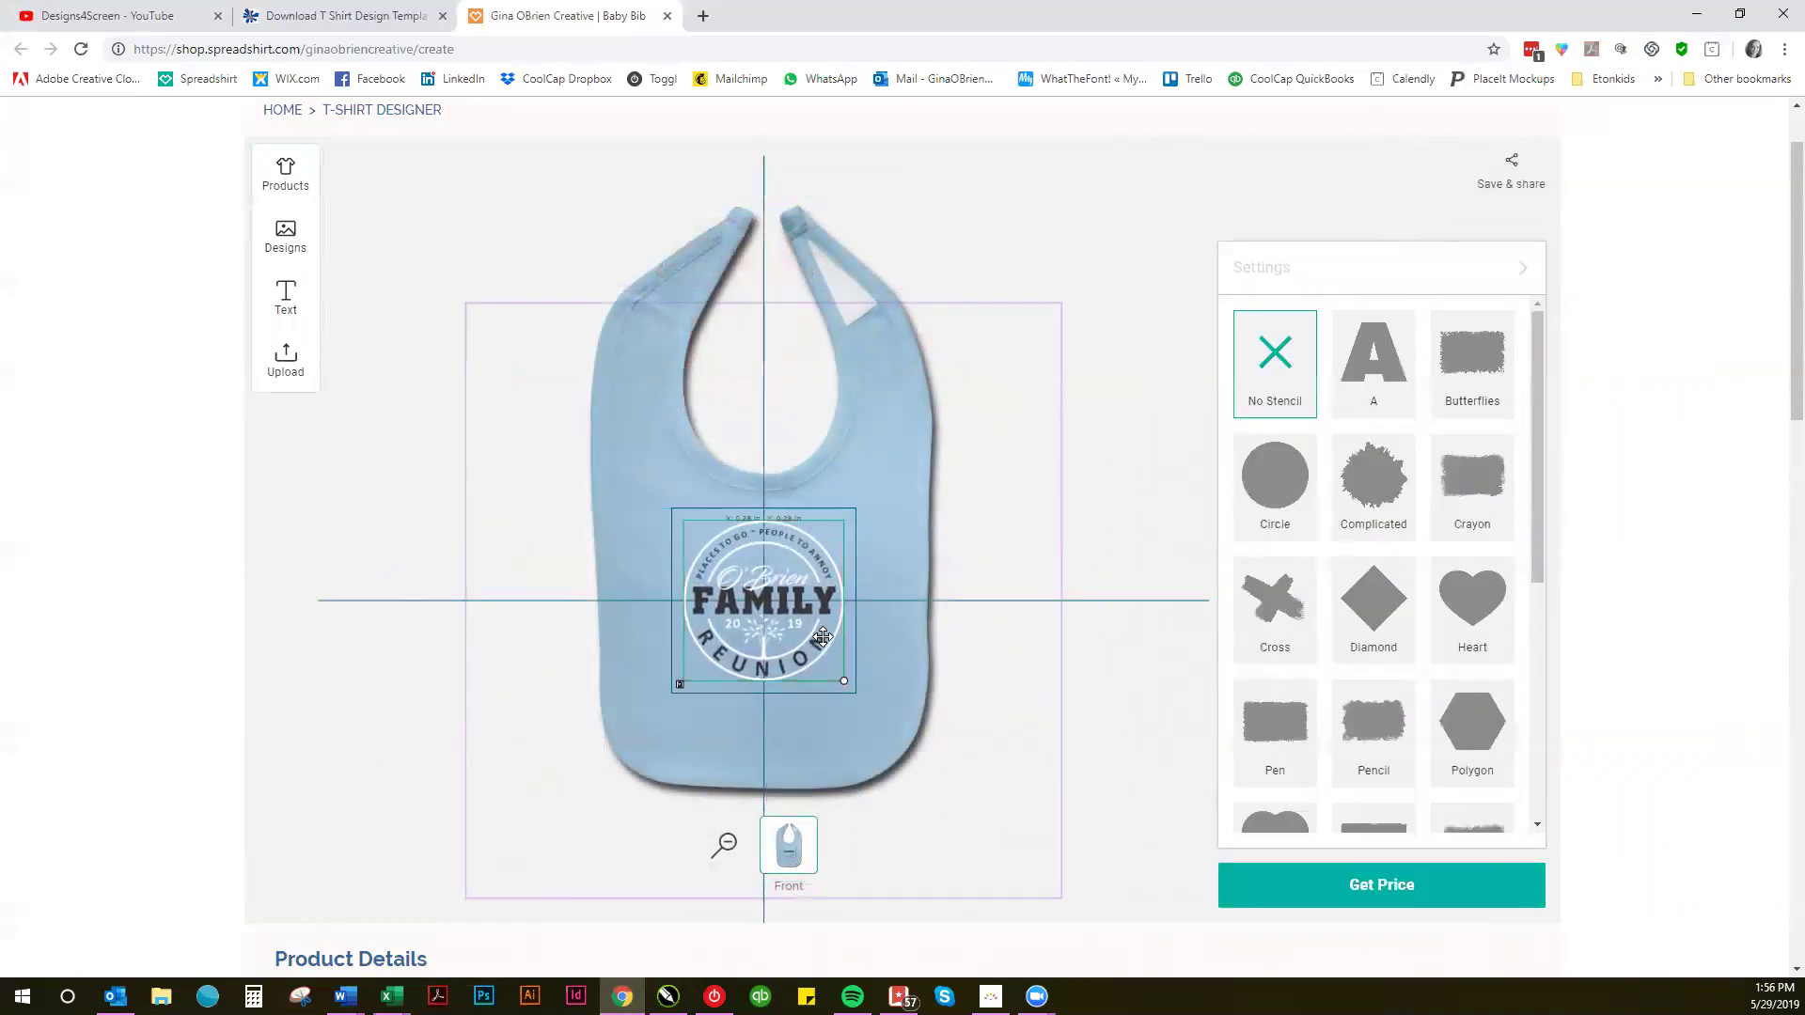
click(979, 667)
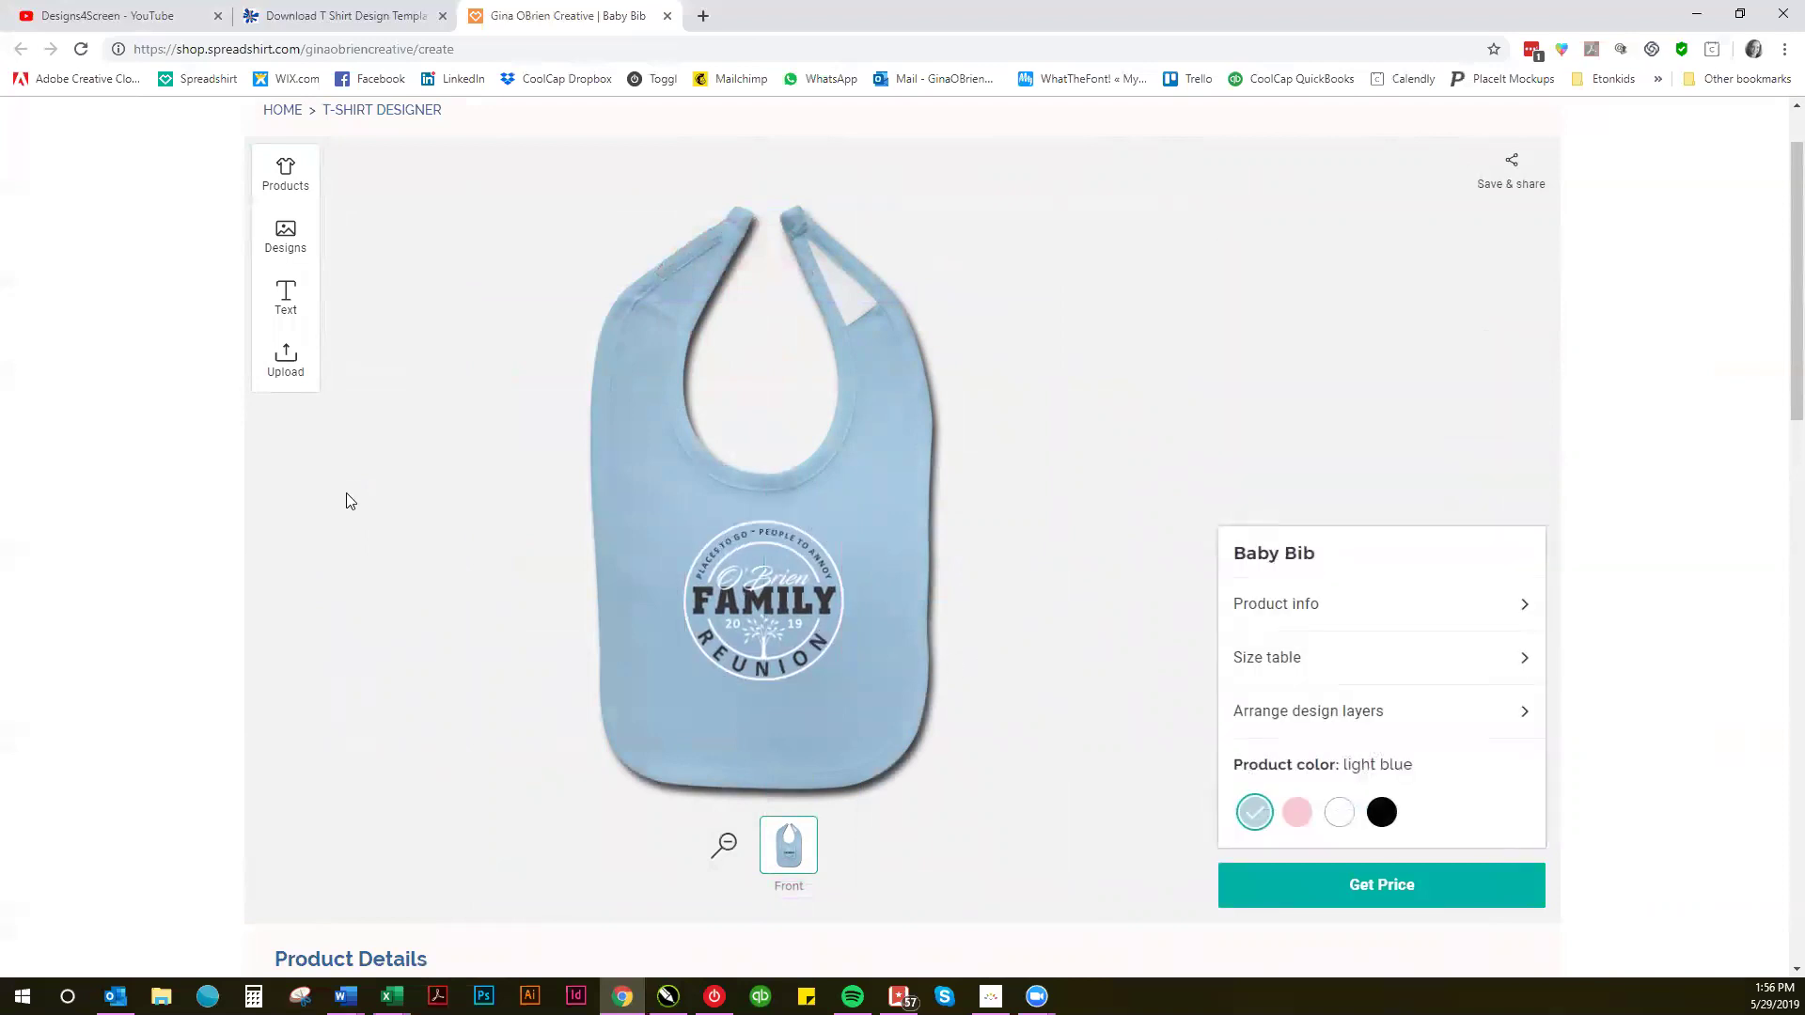